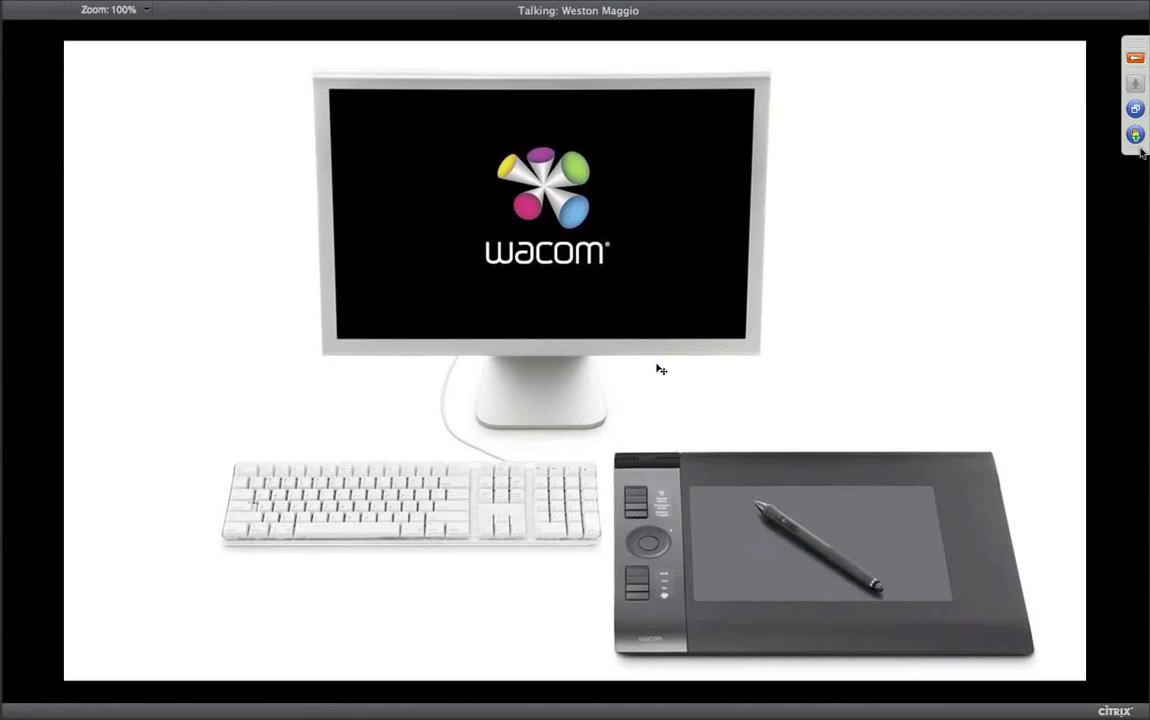
Switch from the presentation slides to Photoshop Elements and dismiss the Time Machine backup alert.
key(Right)
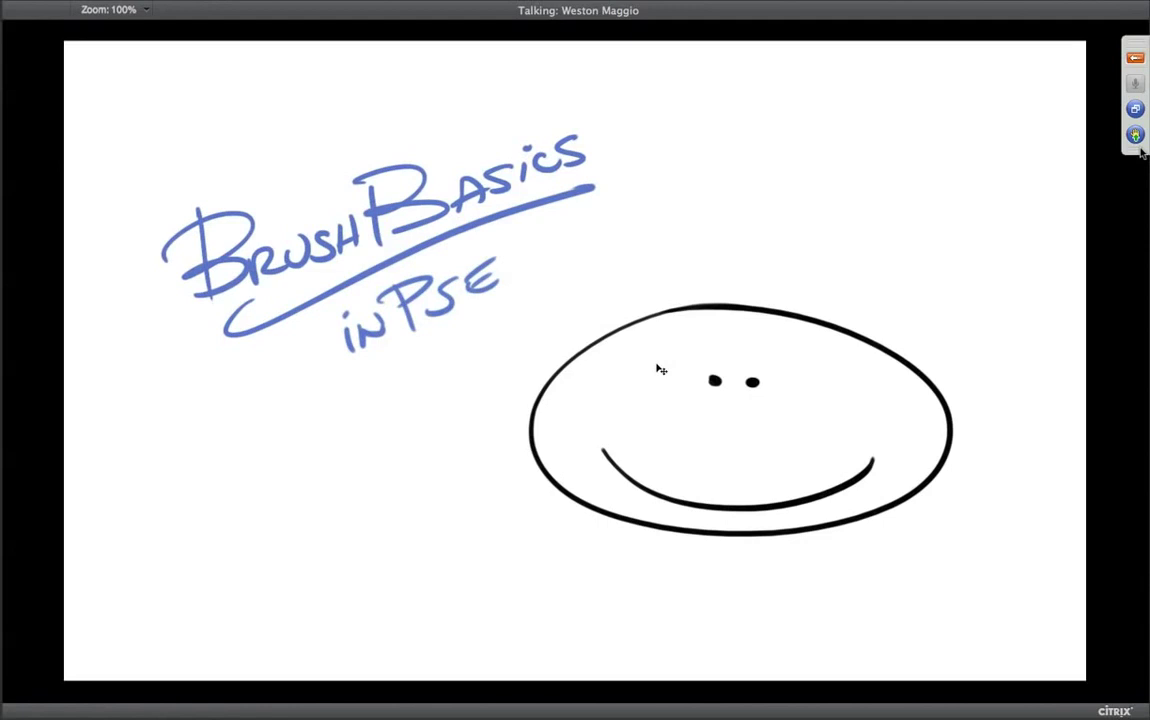
key(super+Tab)
key(super+Tab)
key(super+Tab)
key(super+Tab)
key(super+Tab)
key(super+Tab)
key(super+Tab)
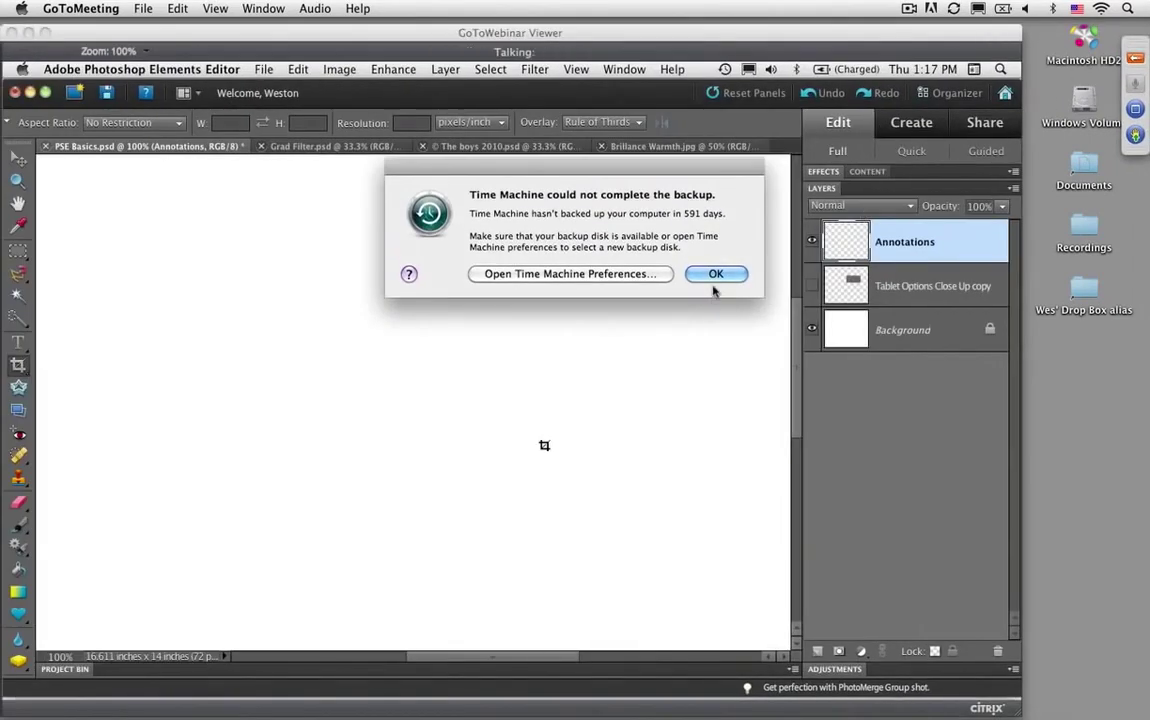
click(715, 274)
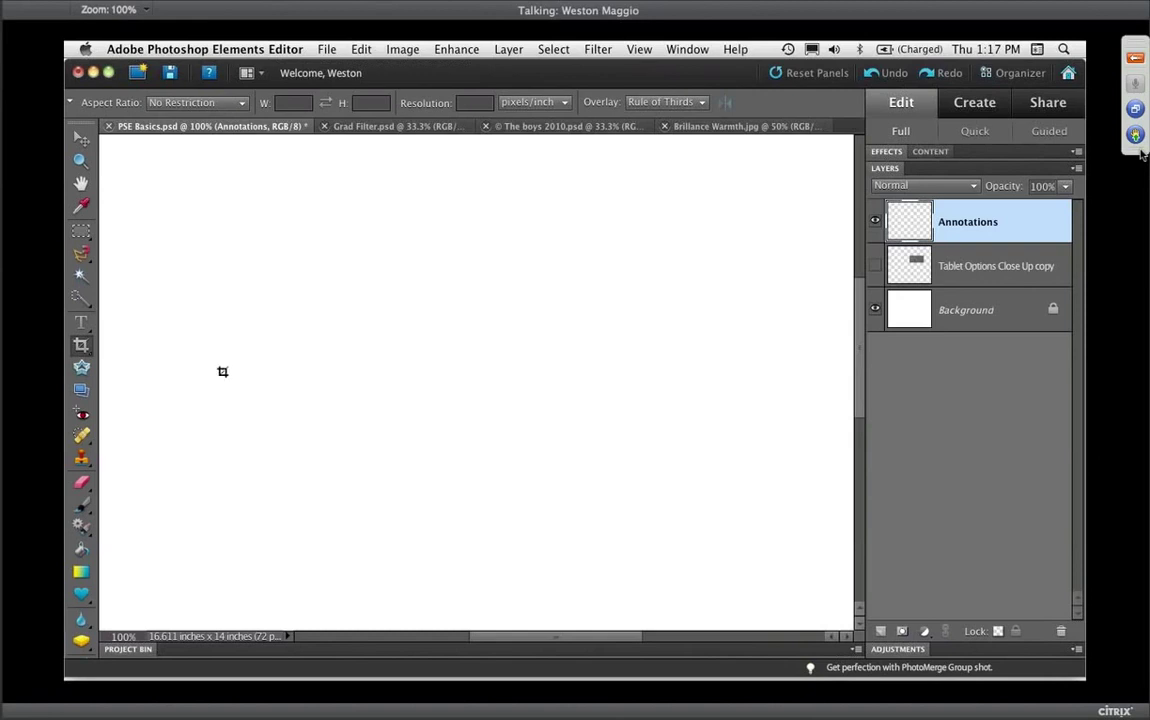
Activate the Brush tool and reduce the brush size to 40 px.
click(84, 506)
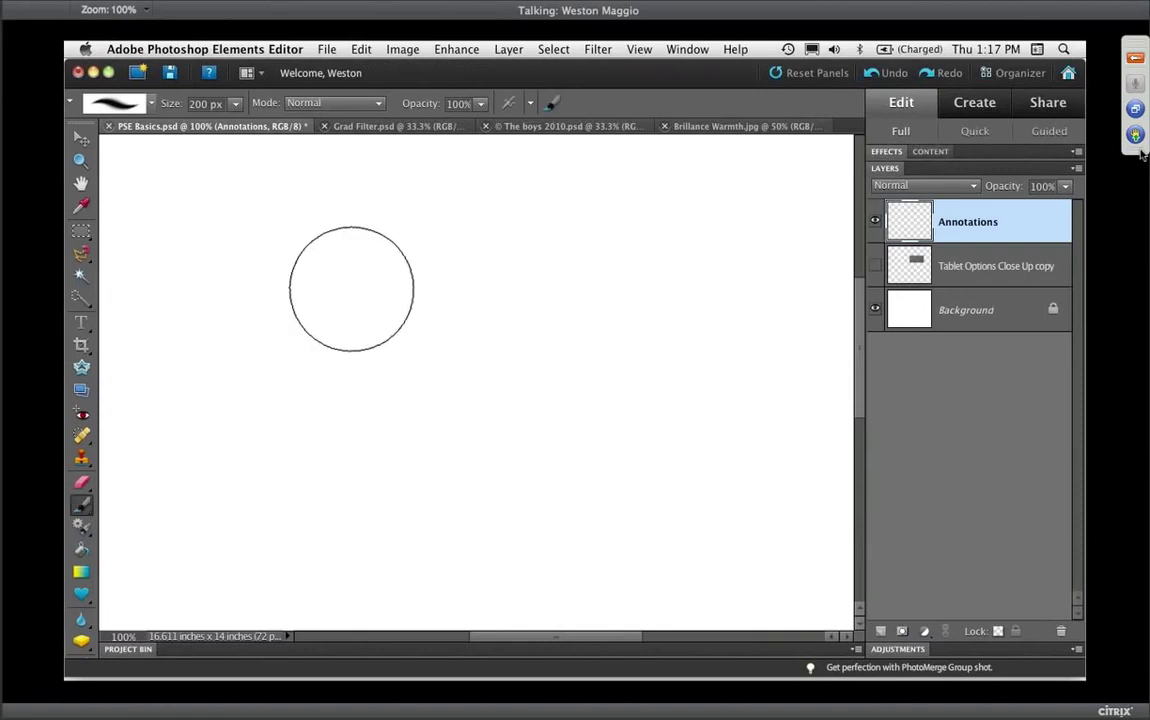
key(bracketleft)
key(bracketleft)
key(bracketleft)
key(bracketleft)
key(bracketleft)
key(bracketleft)
key(bracketleft)
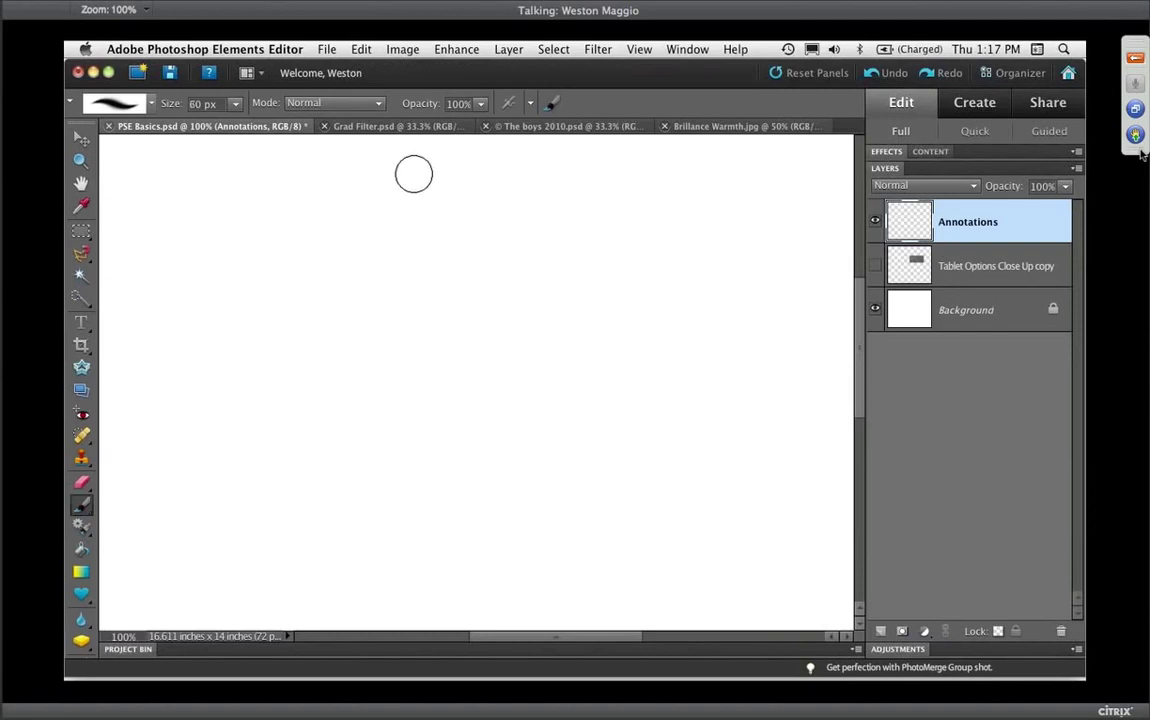
key(bracketleft)
key(bracketleft)
key(bracketleft)
Handwrite "HELLO!" in purple-blue across the upper canvas on the Annotations layer.
drag(177, 165, 180, 280)
drag(207, 160, 211, 284)
mouse_move(136, 232)
mouse_down()
mouse_move(282, 246)
mouse_move(302, 204)
mouse_move(350, 258)
mouse_up()
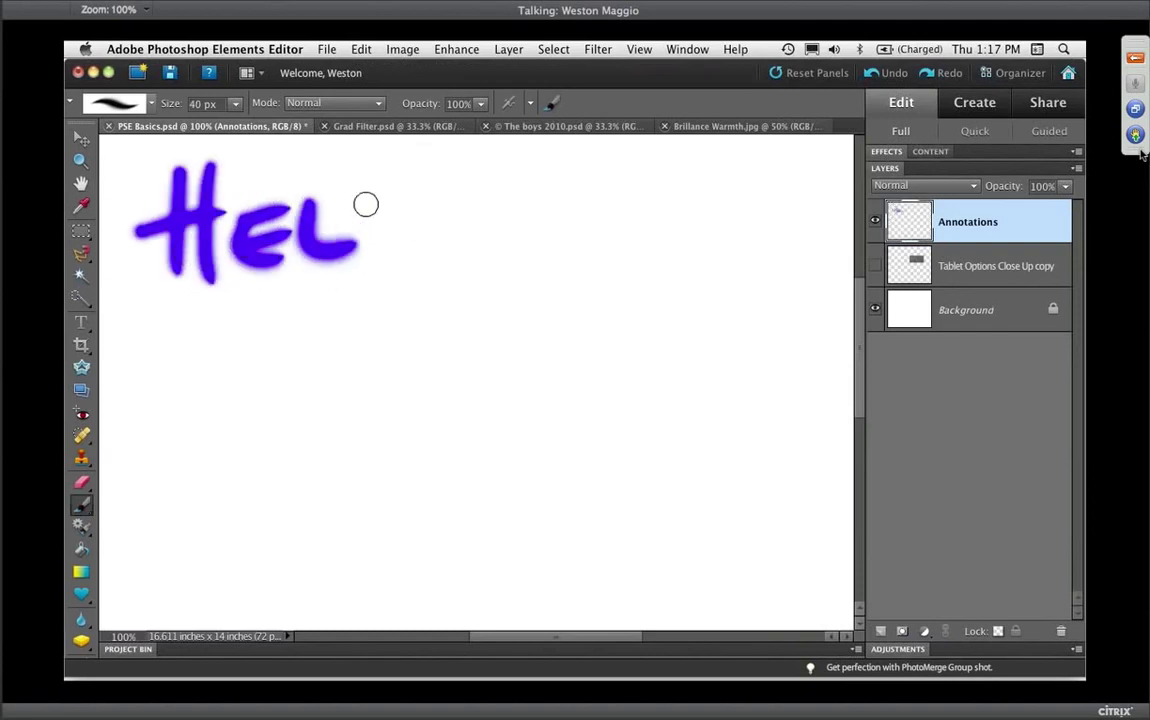
drag(368, 178, 418, 256)
drag(450, 200, 452, 200)
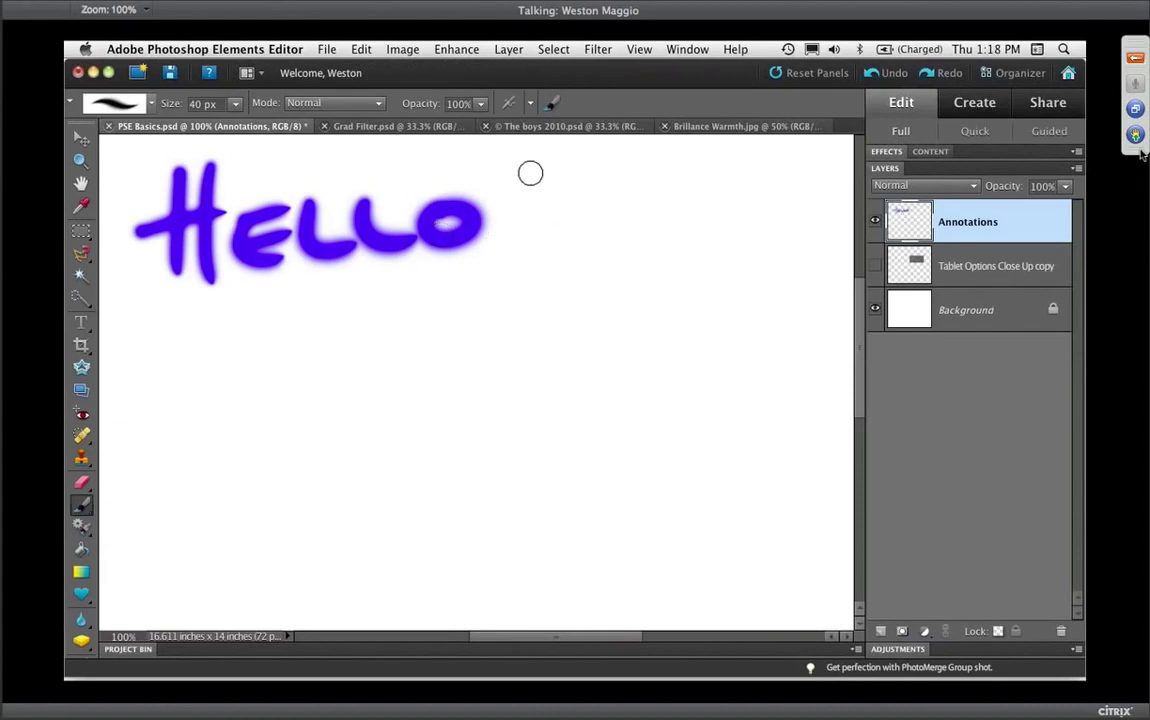
mouse_move(536, 158)
mouse_down()
mouse_move(538, 216)
mouse_move(558, 262)
mouse_up()
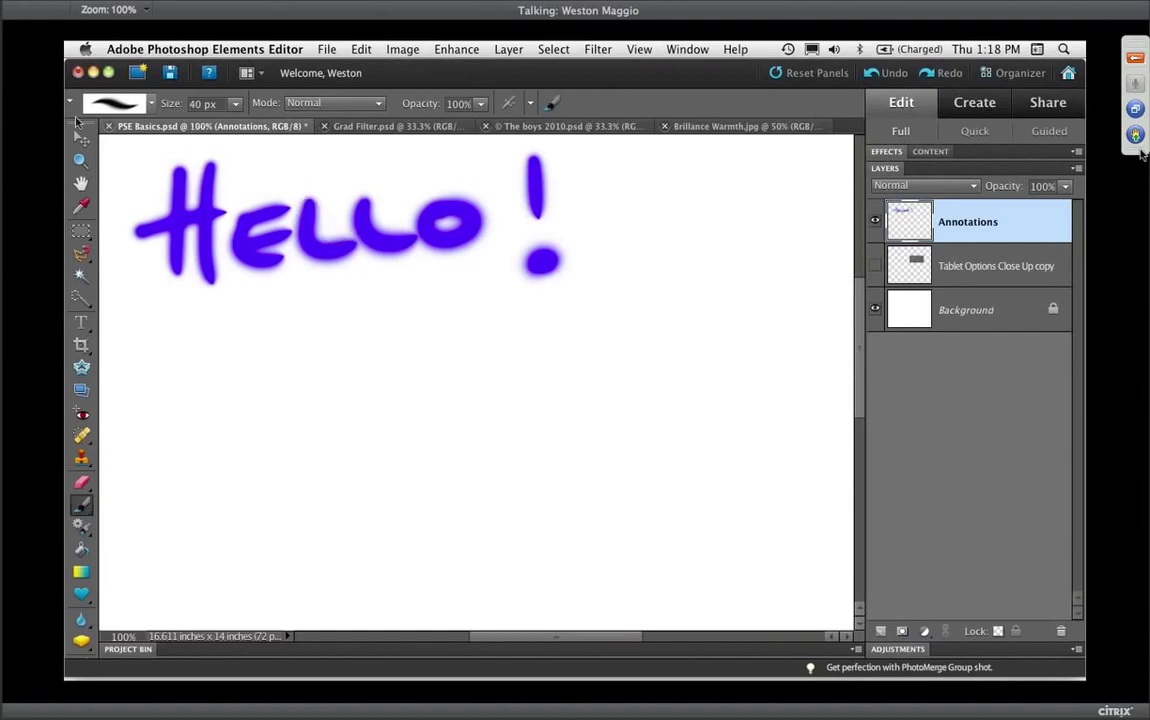
Enlarge the brush picker to show the whole Default Brushes set, try it at another position, and close it.
click(152, 104)
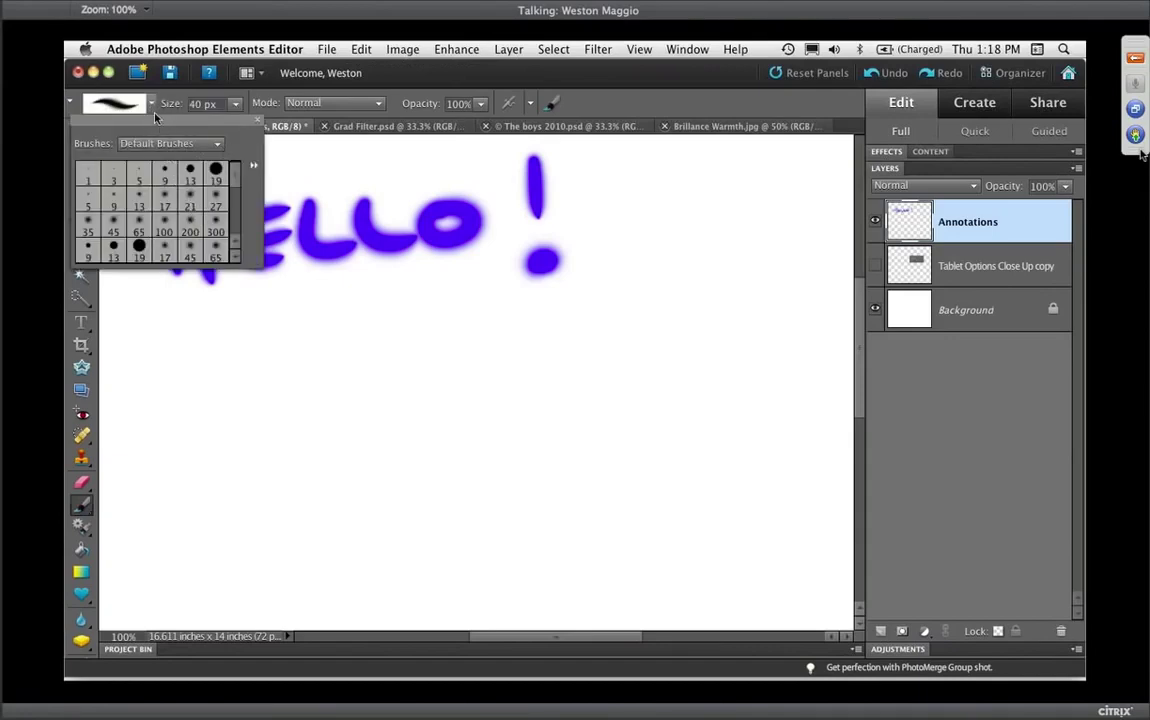
click(152, 104)
click(152, 104)
drag(249, 260, 257, 468)
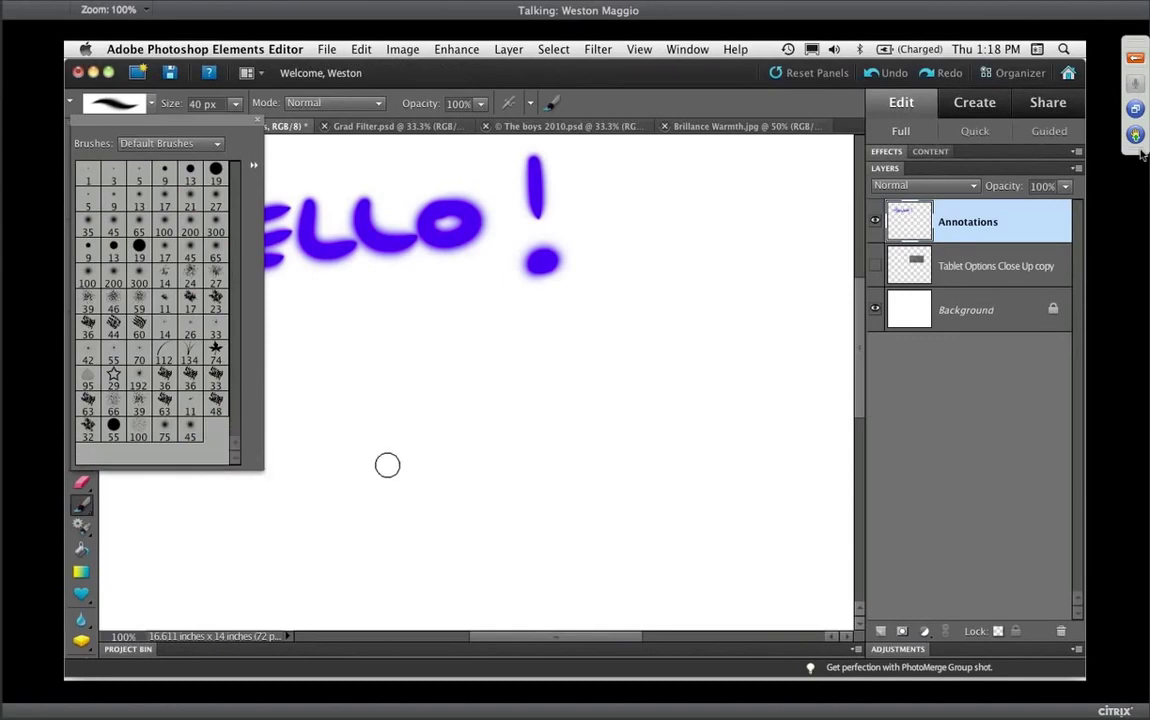
drag(221, 124, 271, 144)
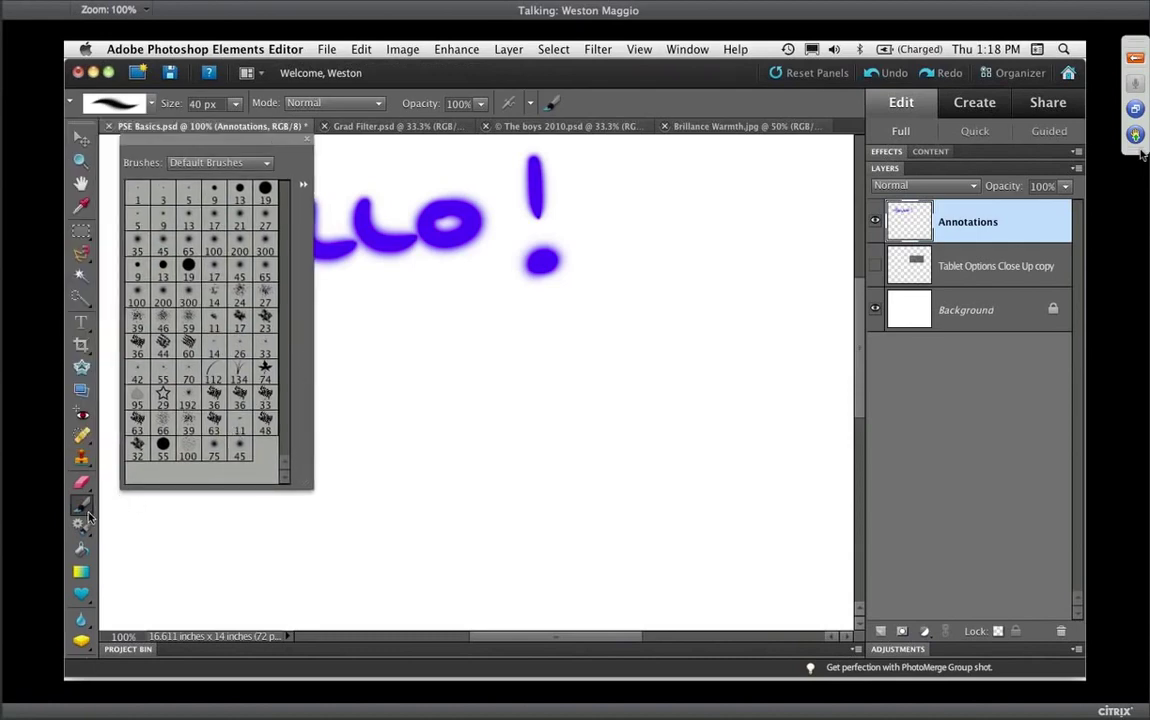
drag(82, 505, 112, 506)
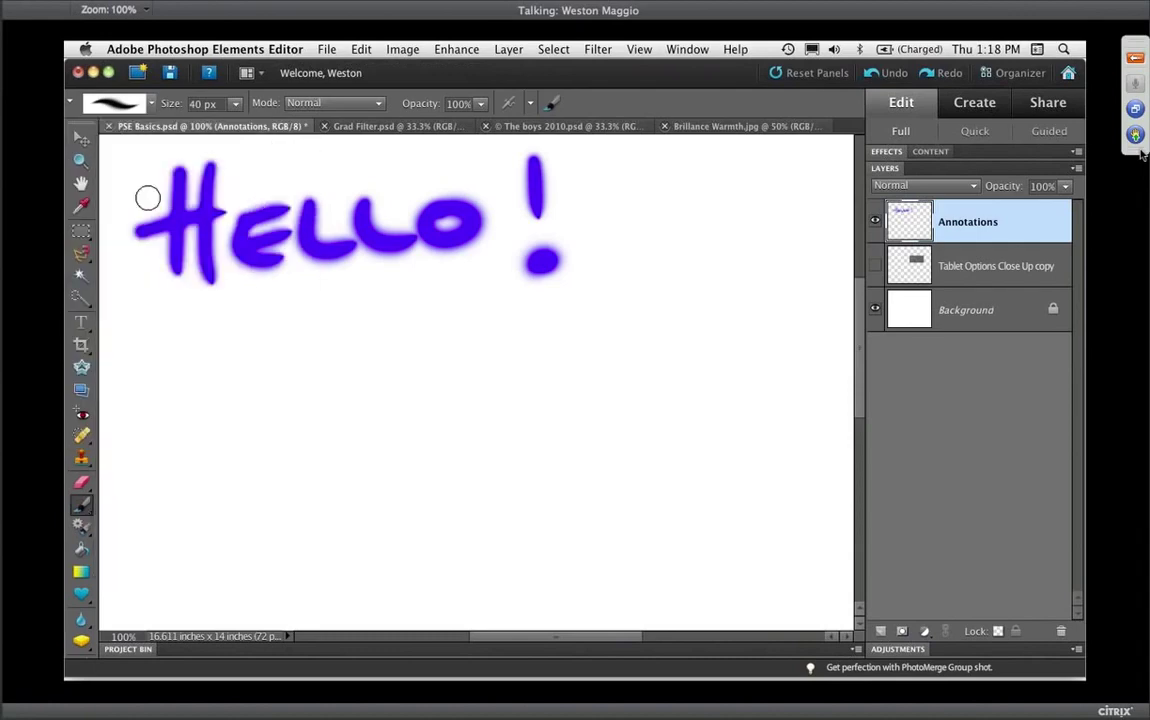
Choose the soft 21 px default brush and paint a wavy stroke beneath the handwritten word, growing thicker toward its end.
click(137, 101)
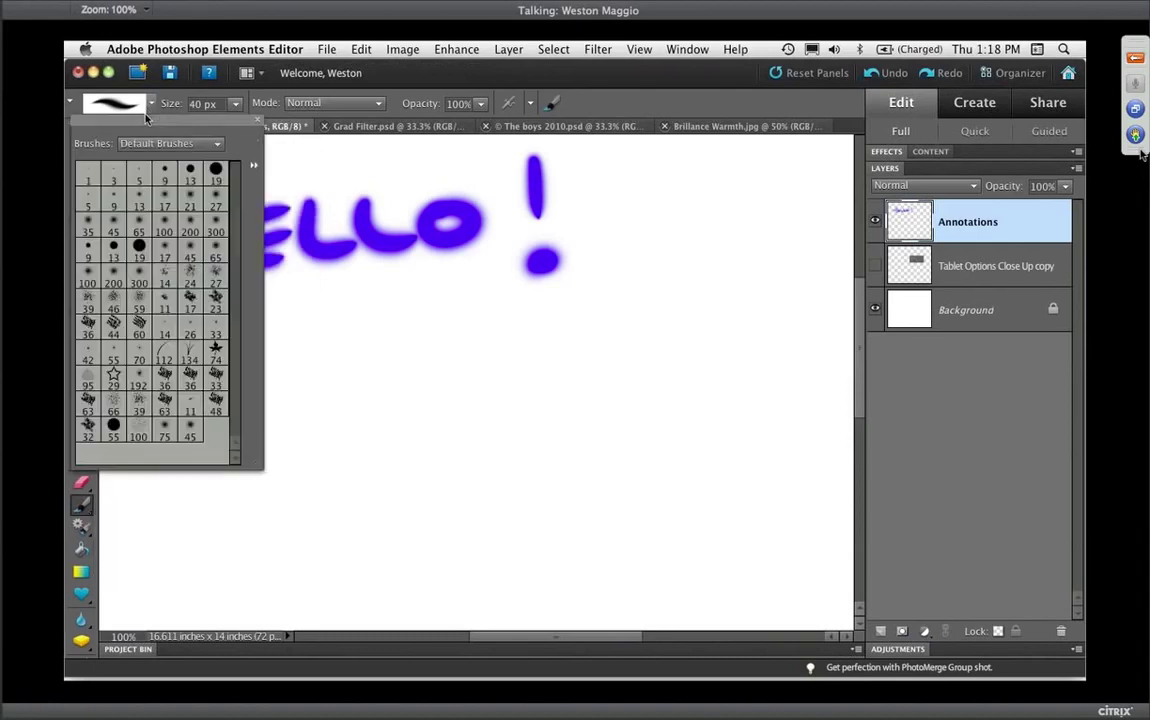
click(160, 193)
click(190, 200)
mouse_move(305, 337)
mouse_down()
mouse_move(372, 308)
mouse_move(720, 320)
mouse_up()
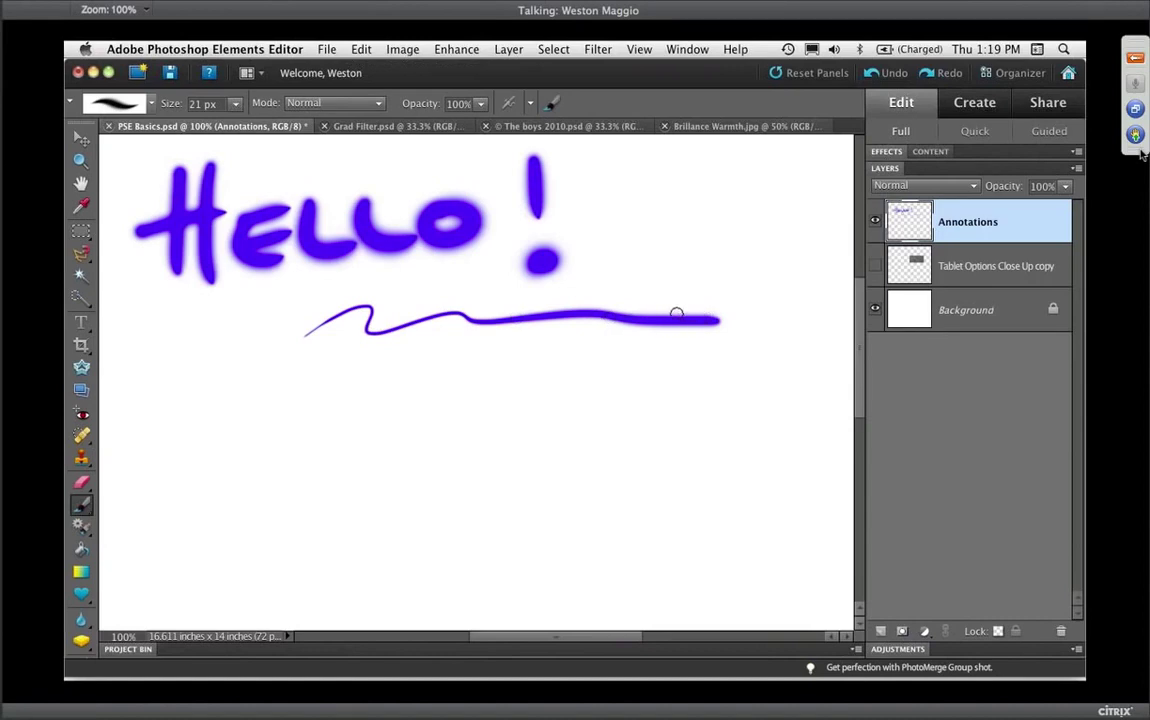
Choose the Hard Round 19 pixels brush, paint a wavy stroke just below the soft one, and compare the edges of both strokes.
click(138, 100)
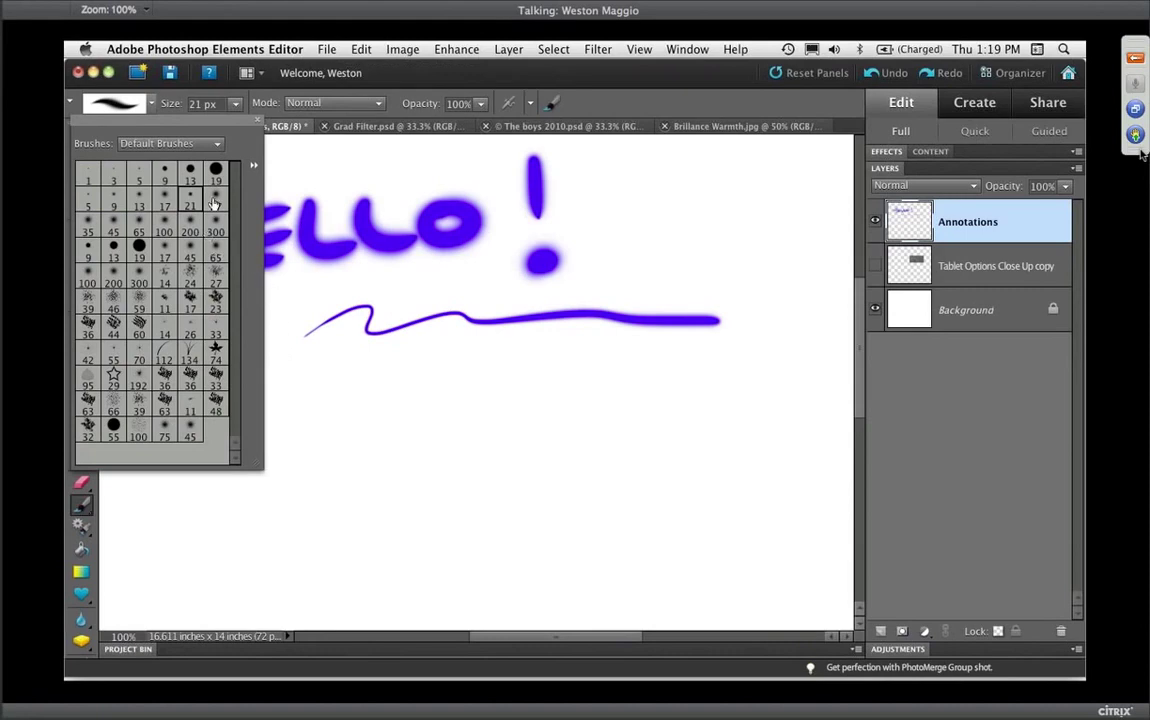
click(215, 172)
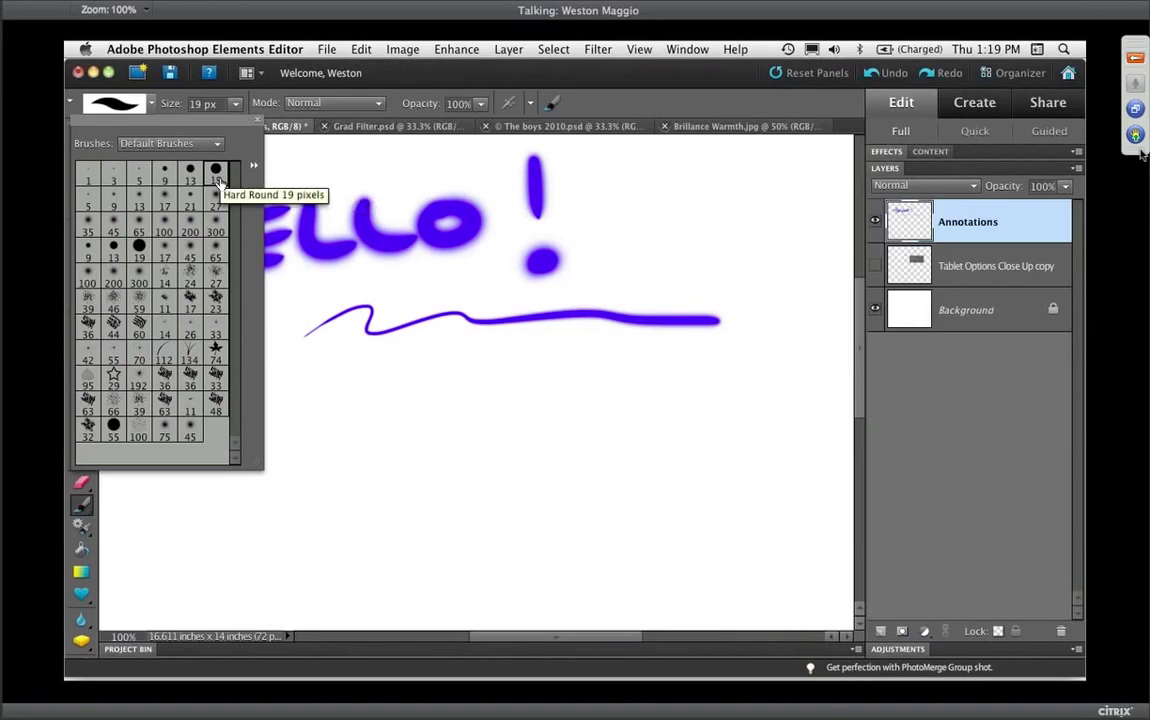
click(107, 105)
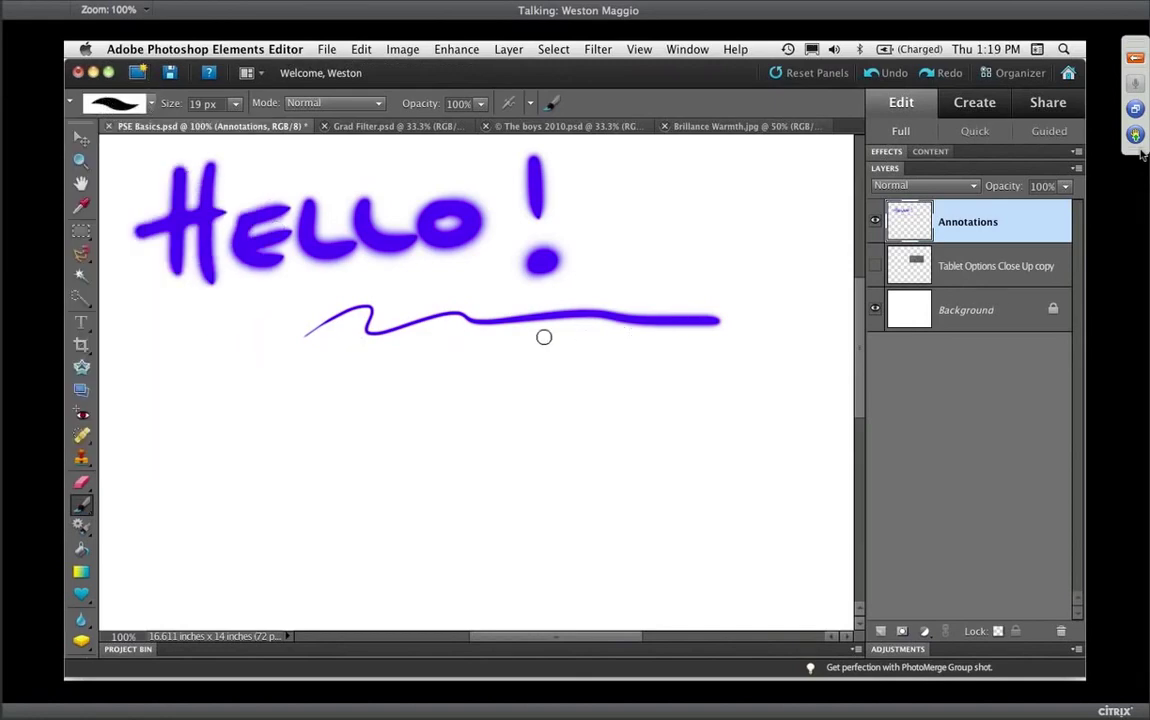
mouse_move(313, 372)
mouse_down()
mouse_move(336, 359)
mouse_move(386, 370)
mouse_move(728, 347)
mouse_up()
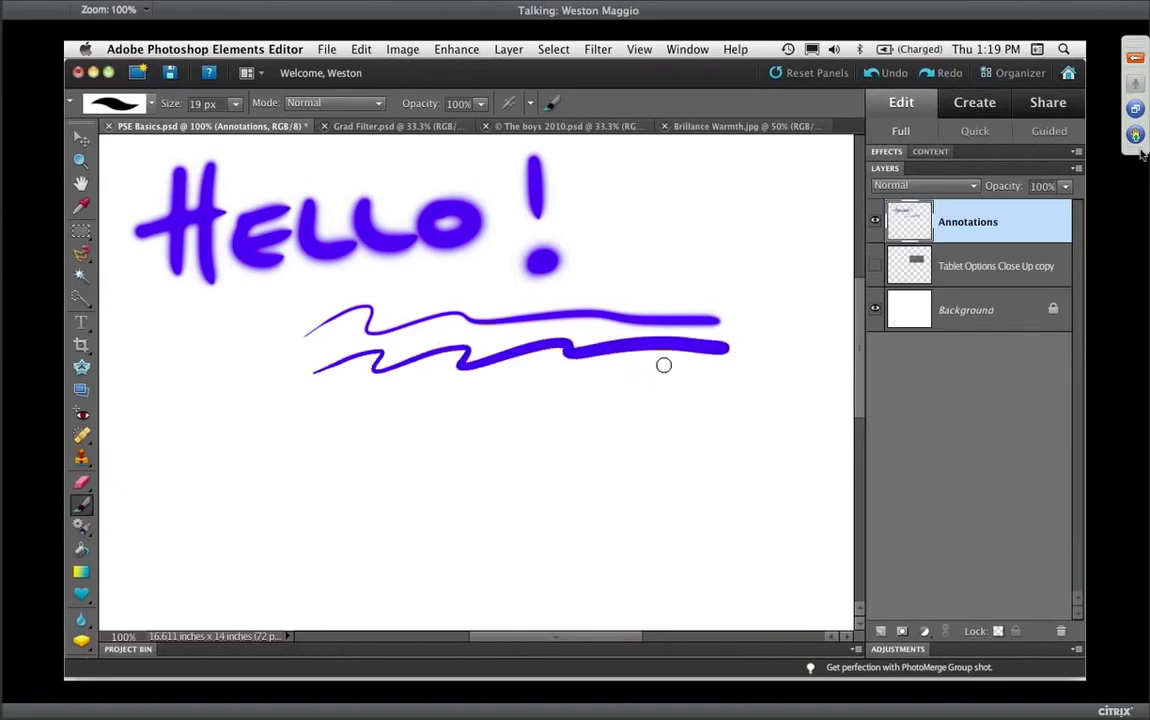
key(super+equal)
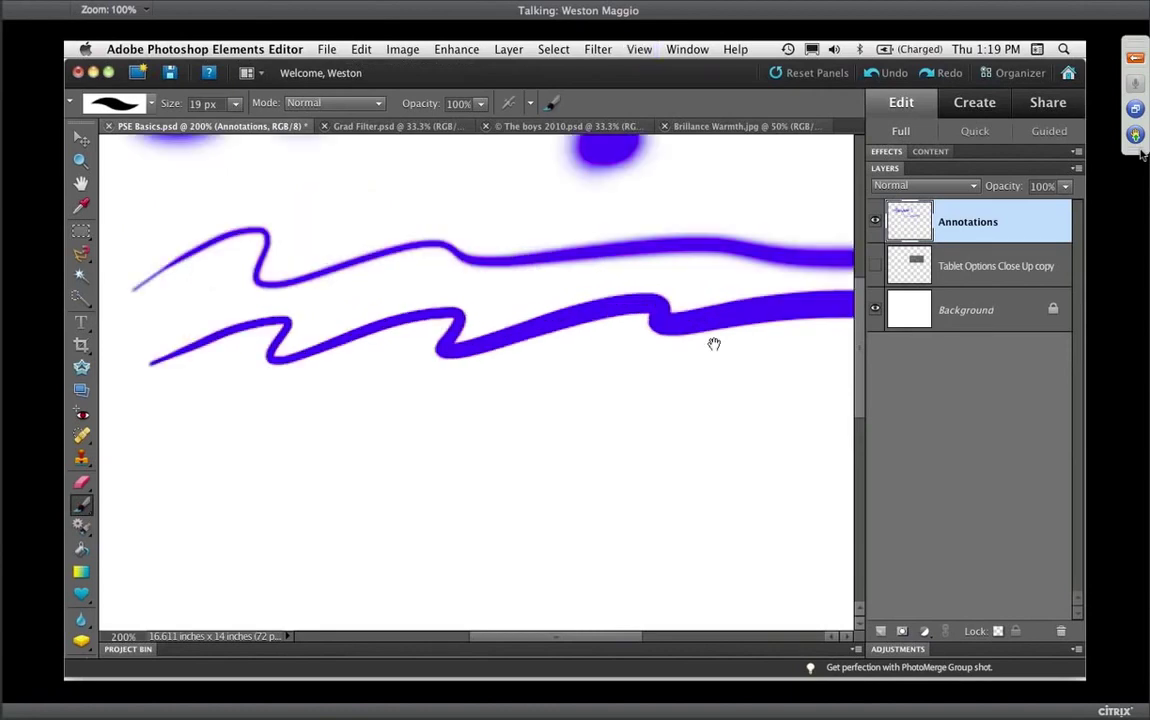
mouse_move(714, 344)
mouse_down()
mouse_move(660, 352)
mouse_move(566, 283)
mouse_up()
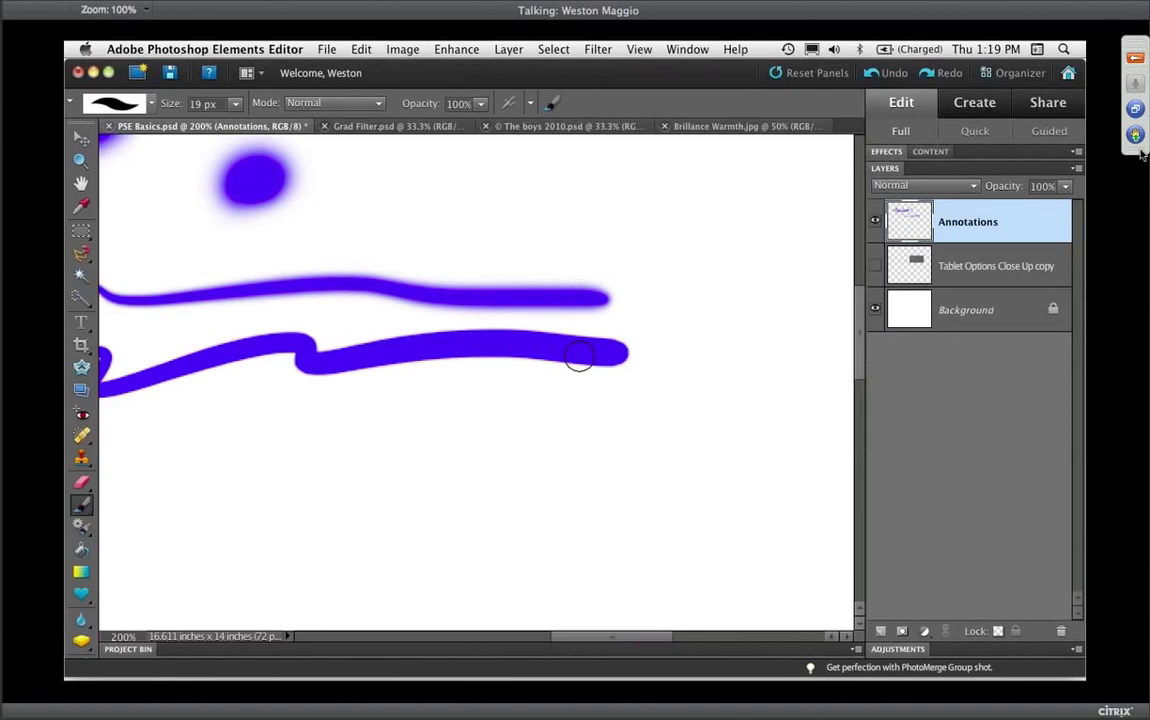
key(super+minus)
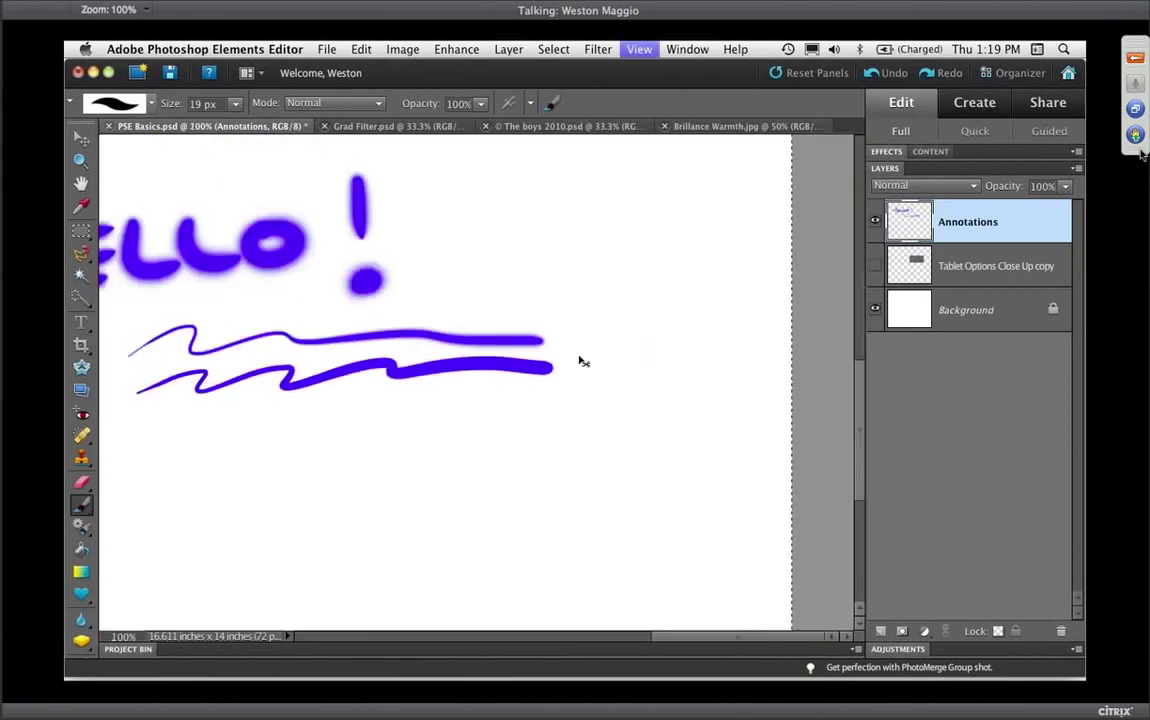
drag(449, 375, 585, 428)
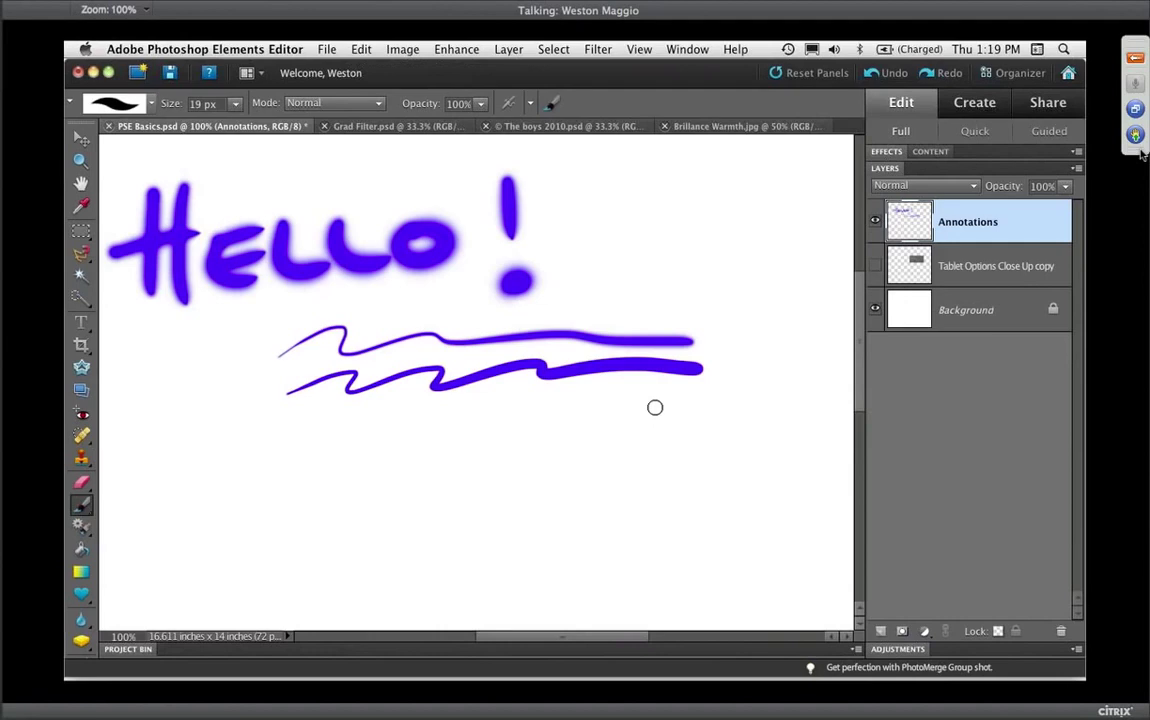
Clear all brushwork from the Annotations layer and paint a long curved stroke across the upper canvas with increasing pen pressure.
key(Delete)
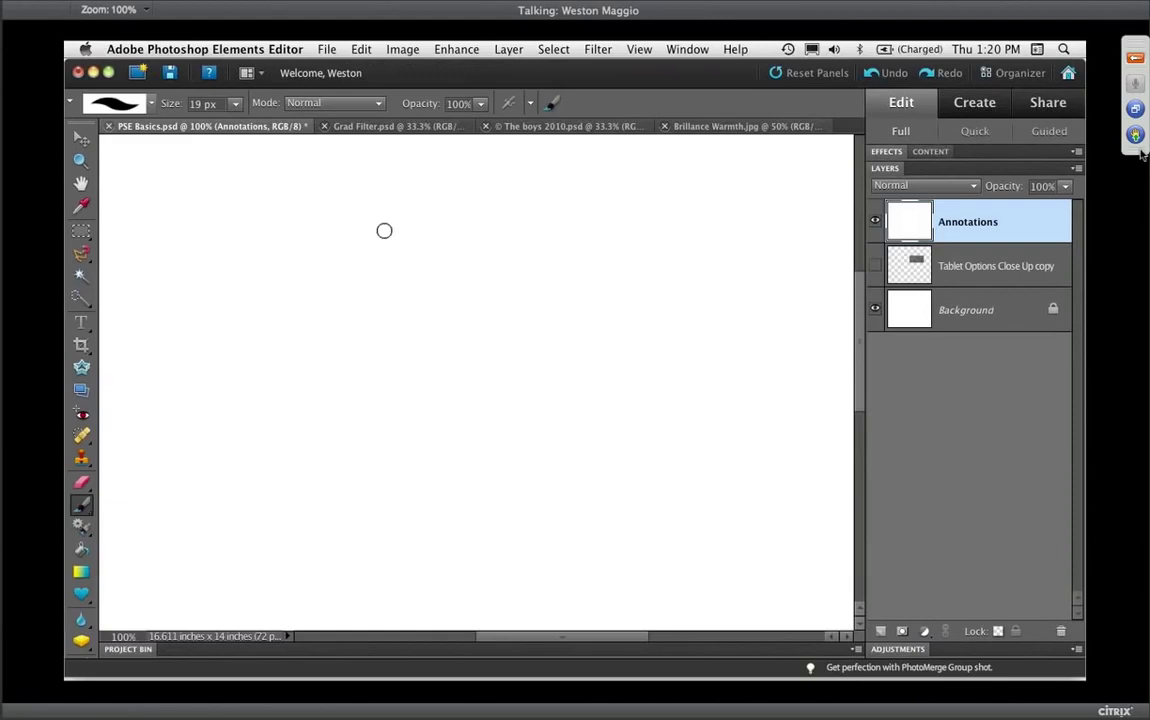
click(152, 105)
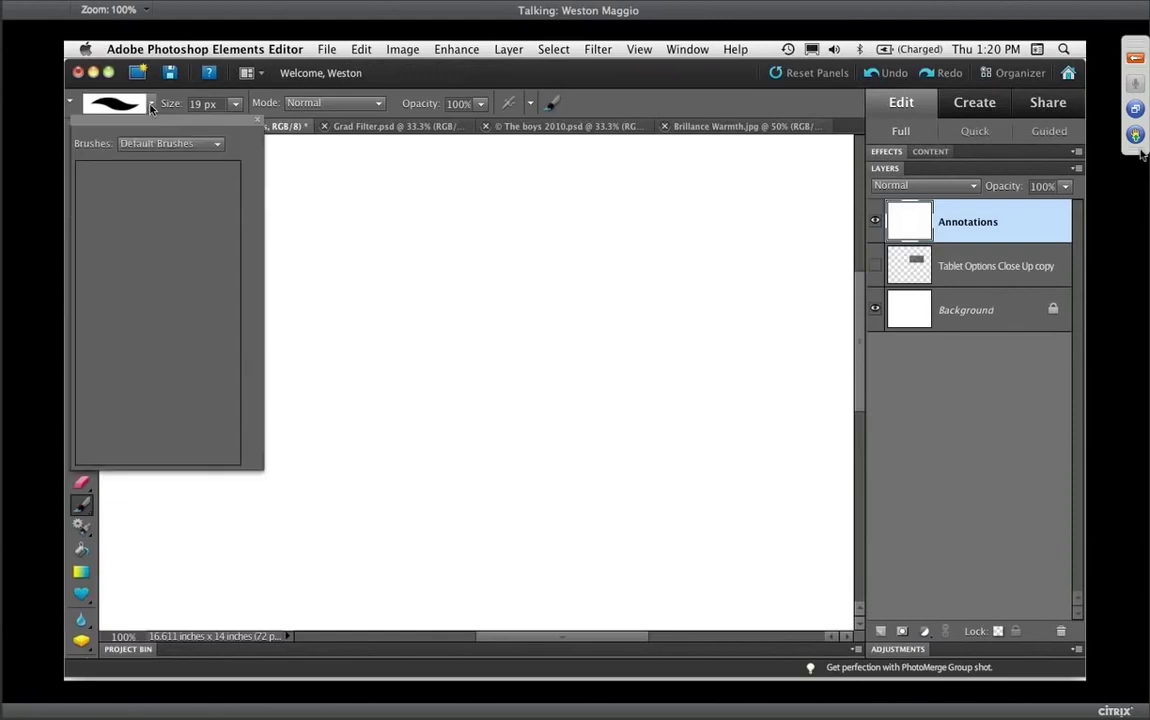
click(152, 105)
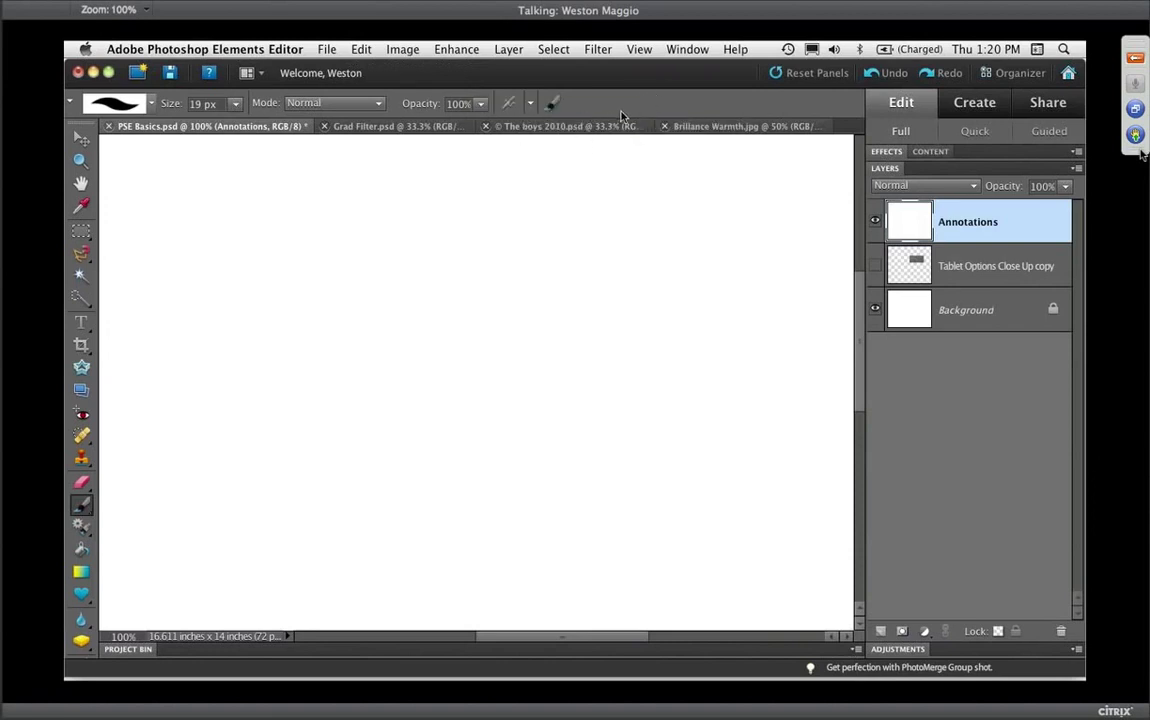
click(530, 104)
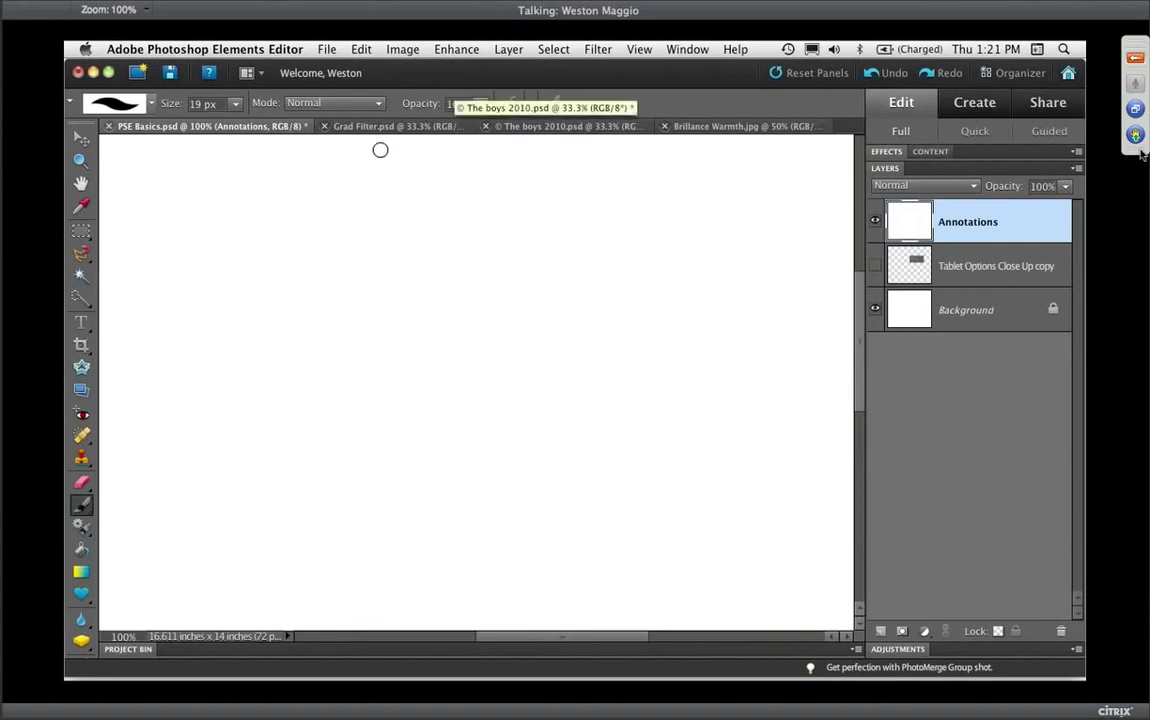
mouse_move(146, 183)
mouse_down()
mouse_move(619, 172)
mouse_move(705, 185)
mouse_up()
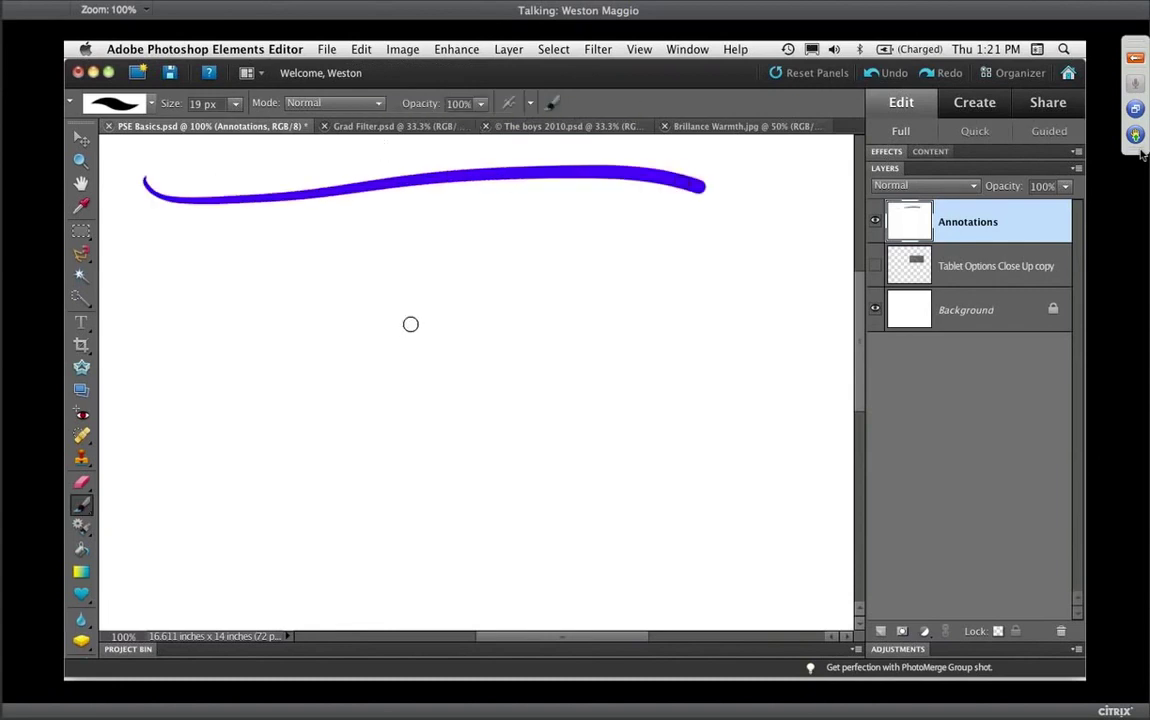
Make pen pressure control Opacity instead of Size and paint a second long stroke below the first.
click(530, 103)
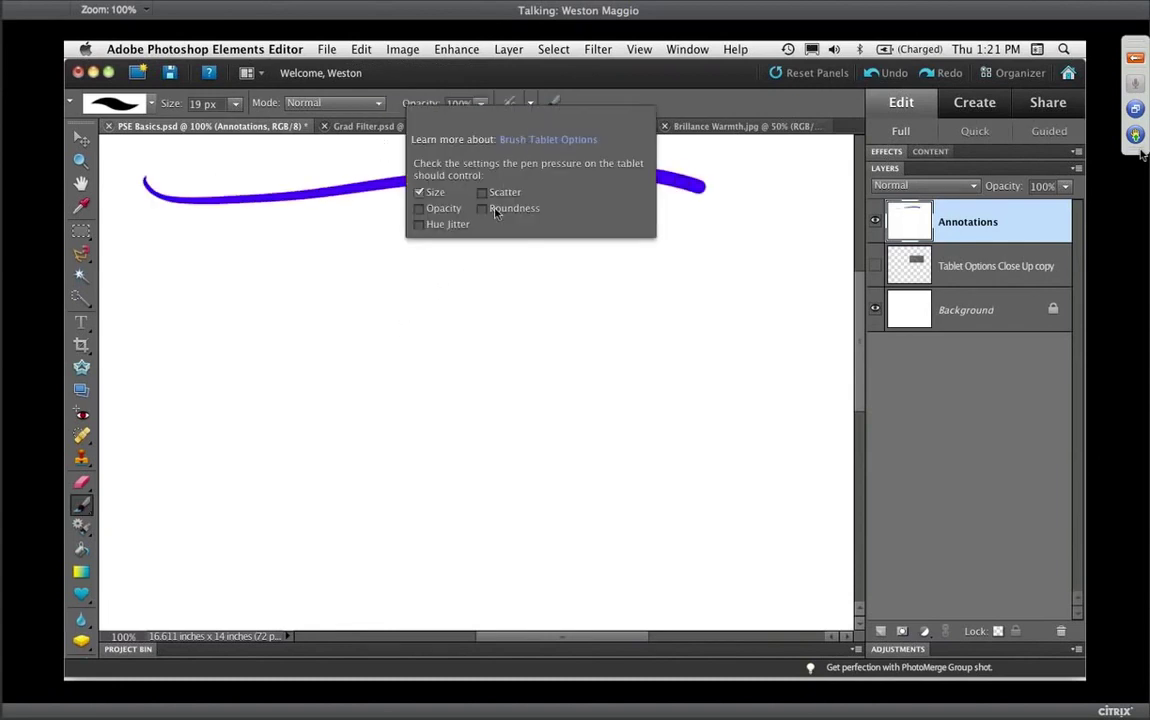
click(420, 208)
click(483, 95)
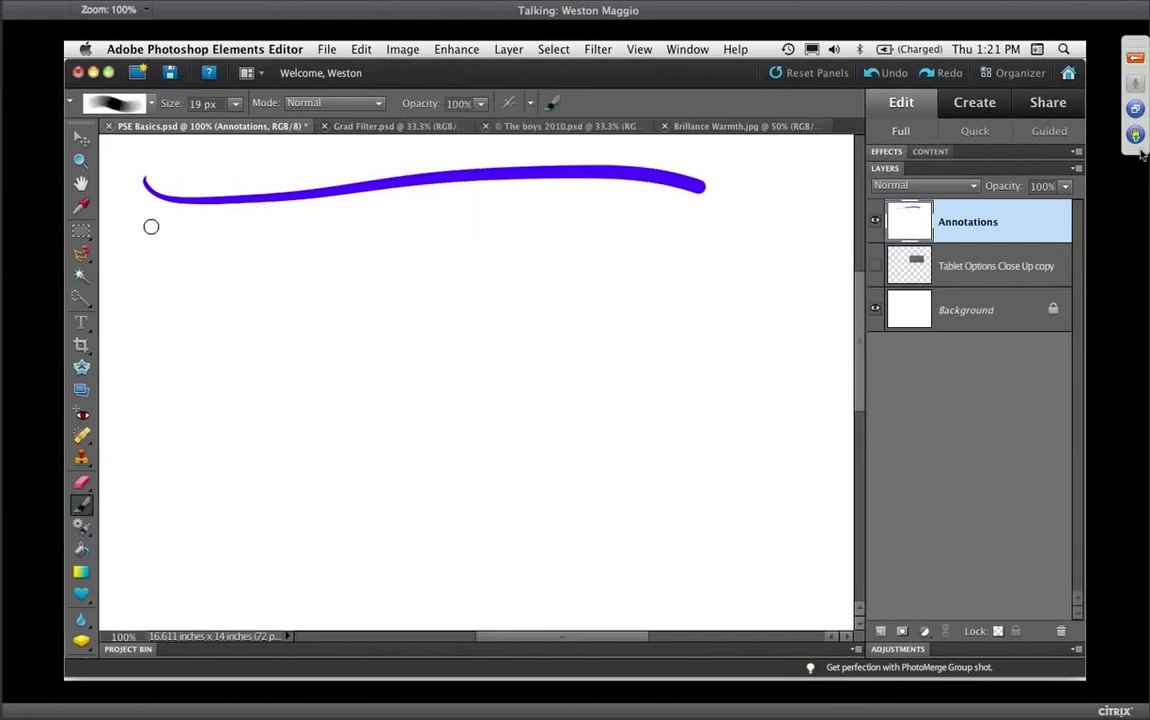
mouse_move(143, 229)
mouse_down()
mouse_move(318, 251)
mouse_move(710, 244)
mouse_up()
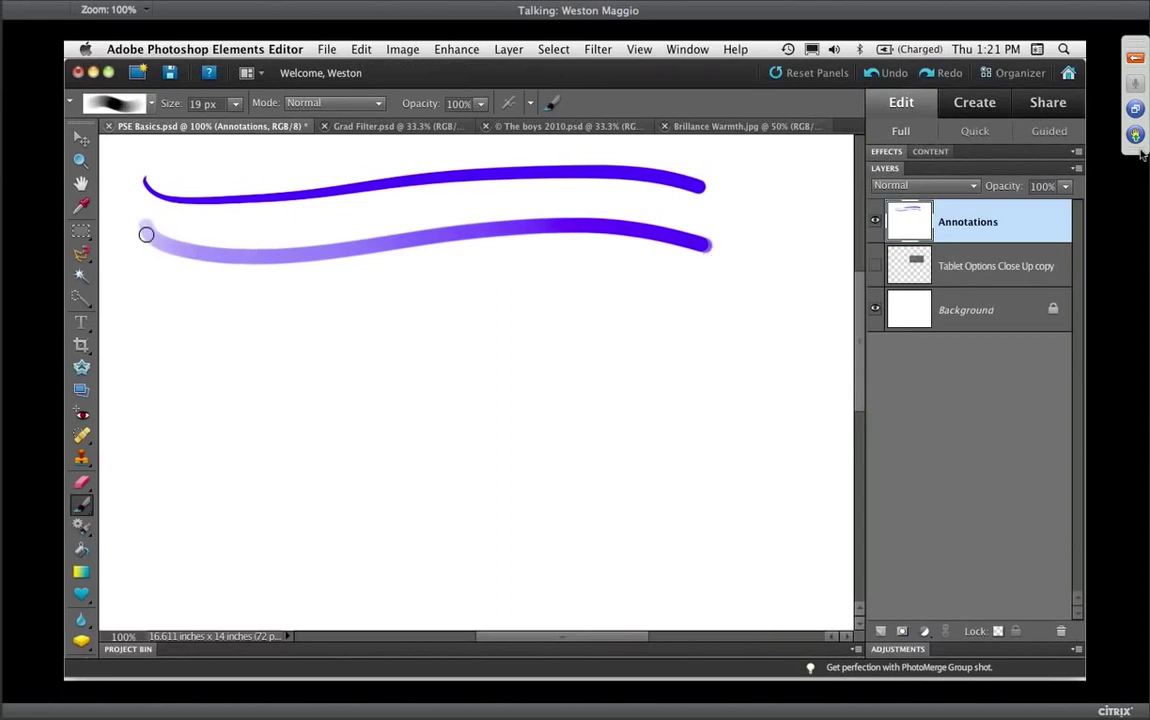
Switch the pen pressure control from Opacity to Hue Jitter, try a third long stroke below the others, and undo it.
click(532, 104)
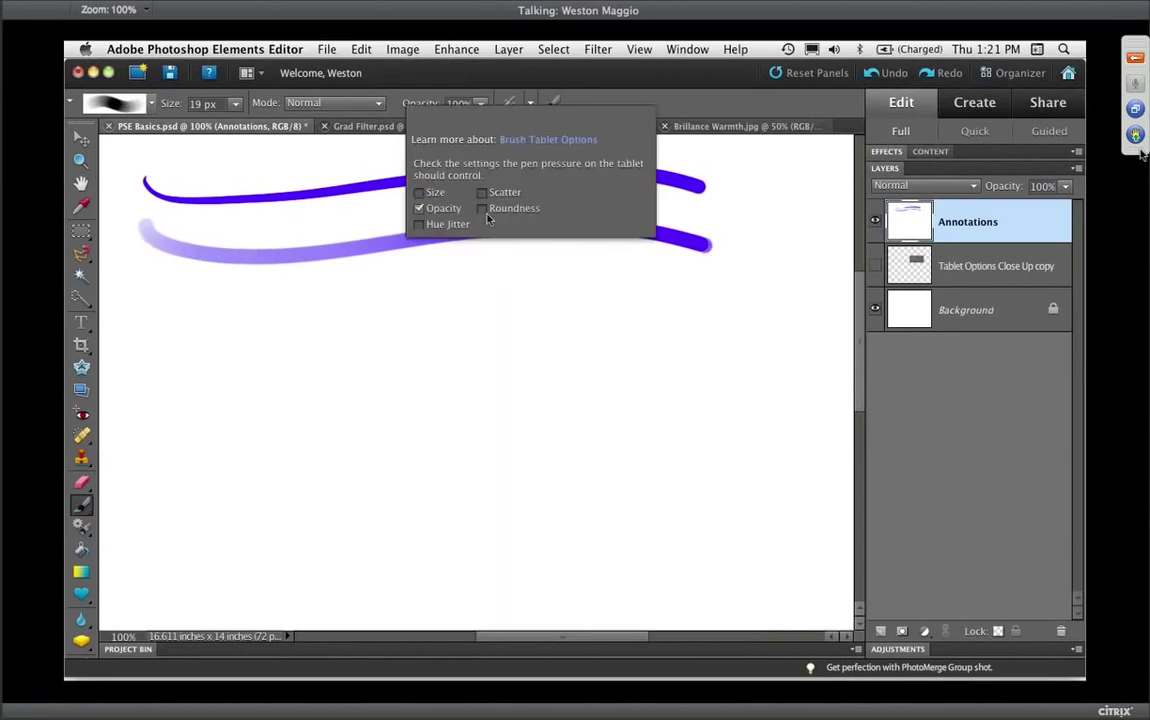
click(419, 208)
click(419, 224)
mouse_move(160, 306)
mouse_down()
mouse_move(575, 282)
mouse_move(693, 303)
mouse_up()
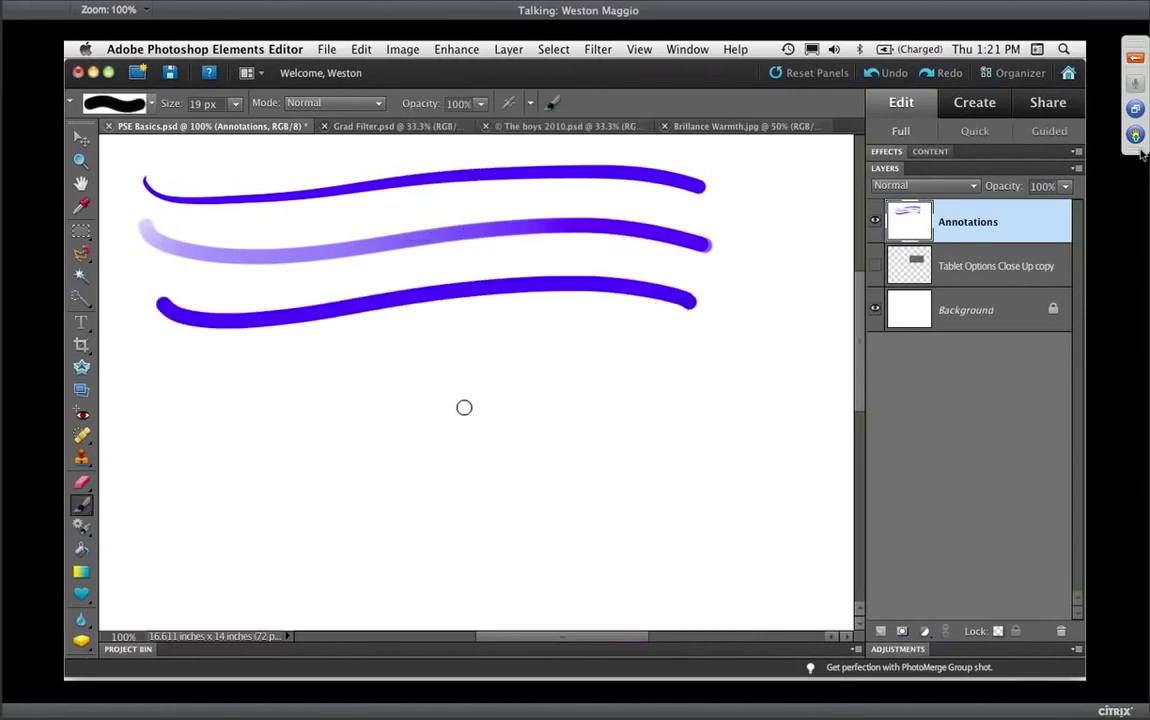
key(super+z)
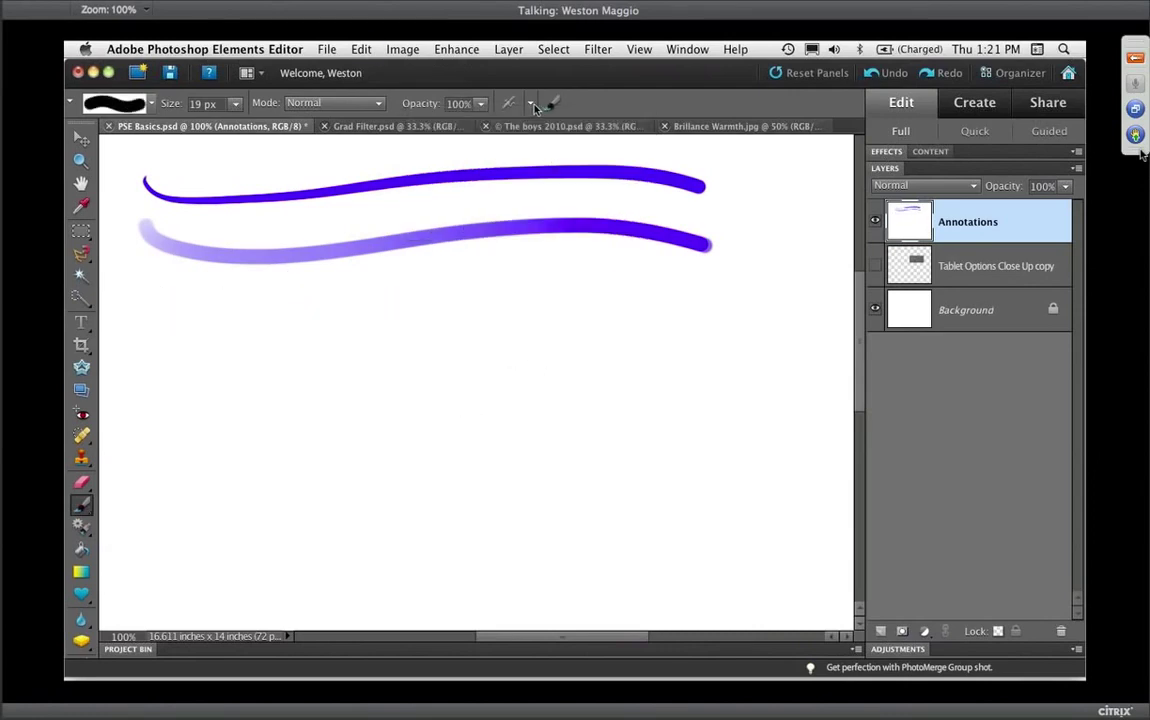
Turn off Hue Jitter and turn on Scatter in the brush's pen pressure settings.
click(531, 105)
click(419, 224)
click(482, 192)
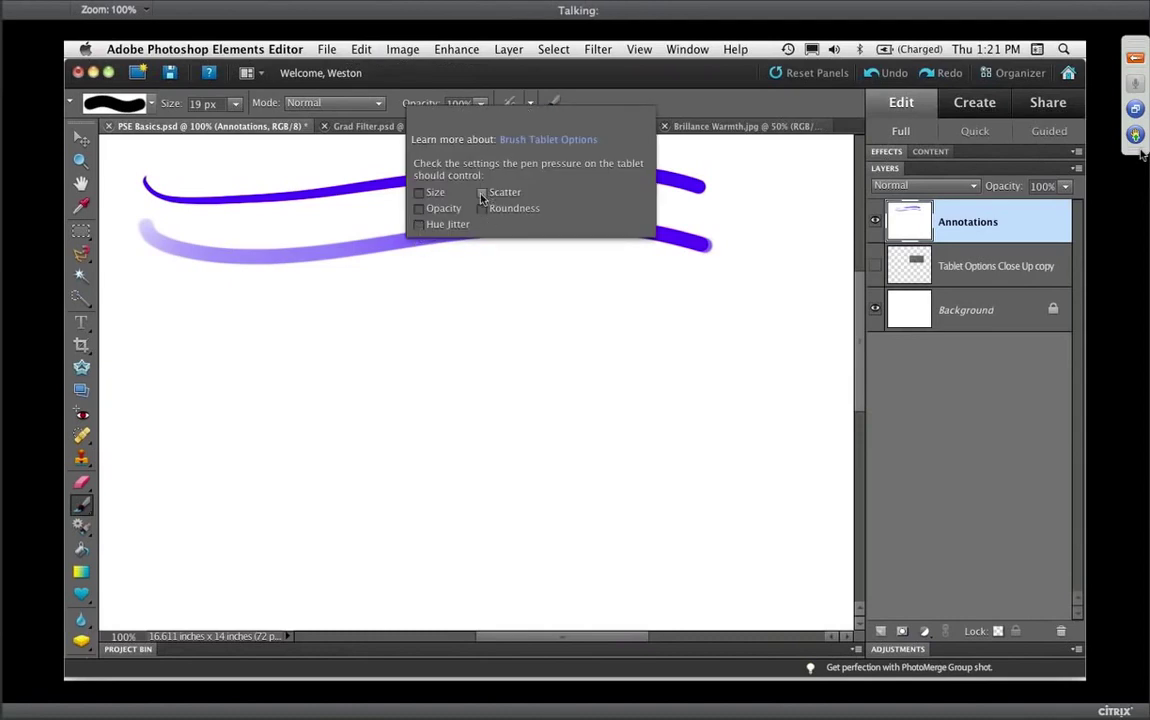
click(531, 105)
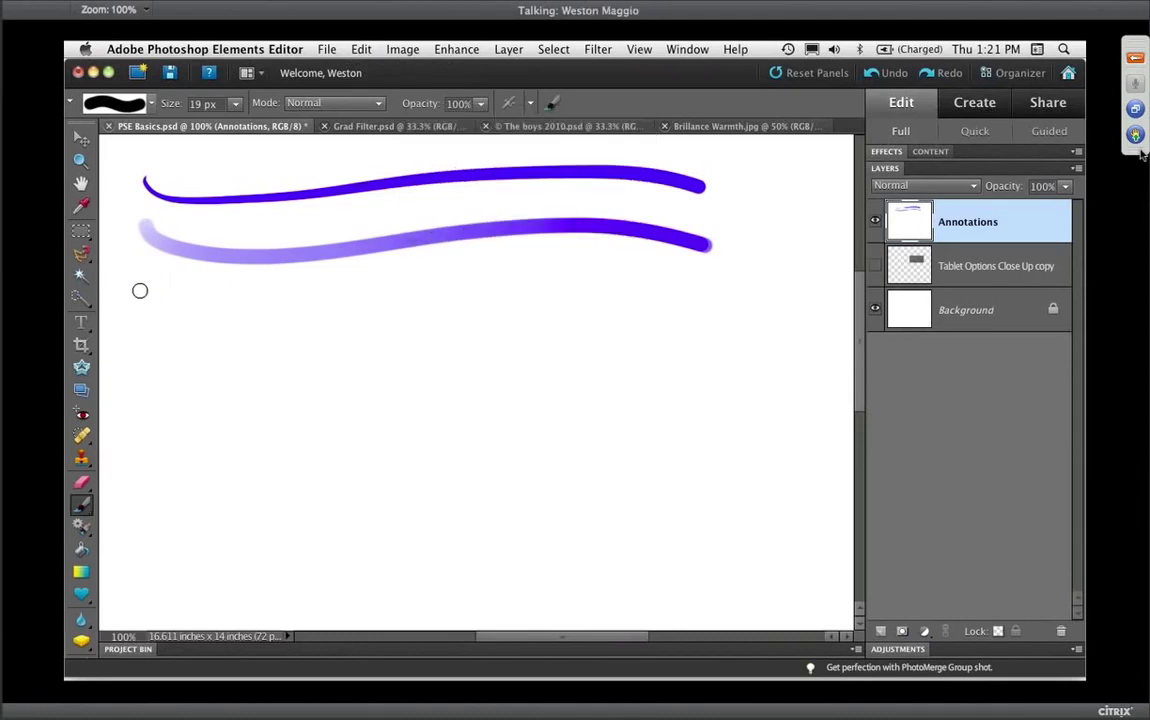
Try a third long stroke below the others with pen pressure controlling Scatter, and undo it.
mouse_move(140, 290)
mouse_down()
mouse_move(606, 277)
mouse_move(703, 295)
mouse_up()
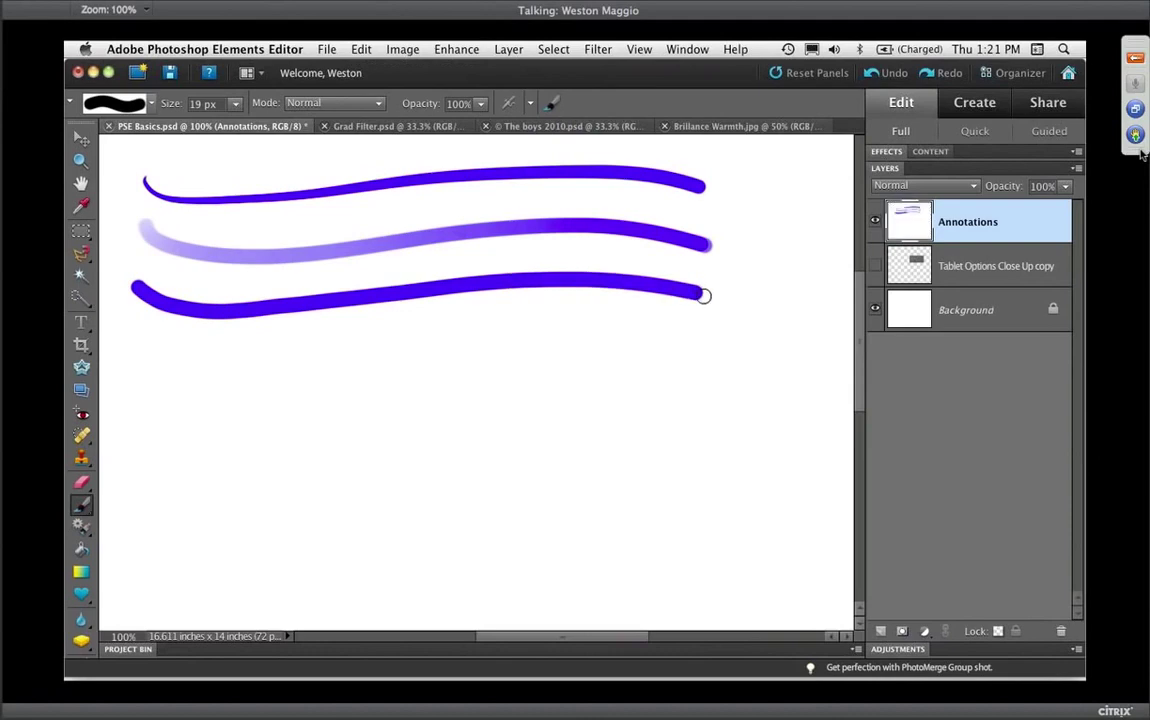
key(super+z)
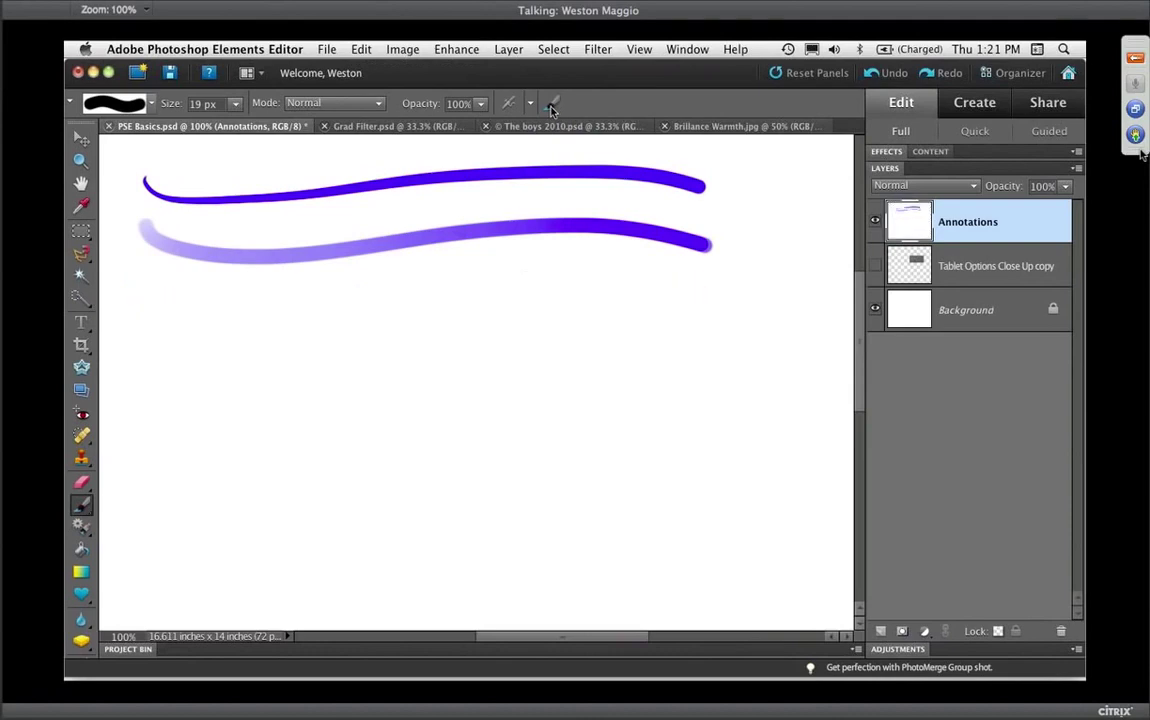
Set the brush's Scatter amount to 15% and paint a third long curved stroke below the other two.
click(553, 106)
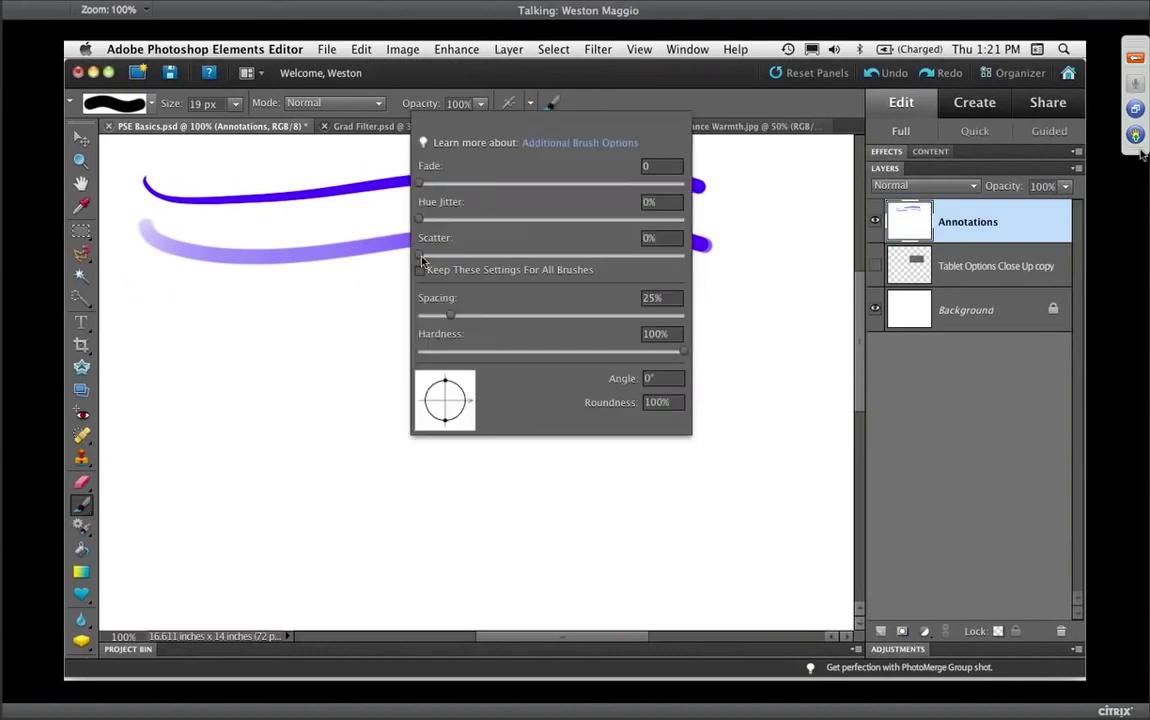
drag(420, 256, 553, 273)
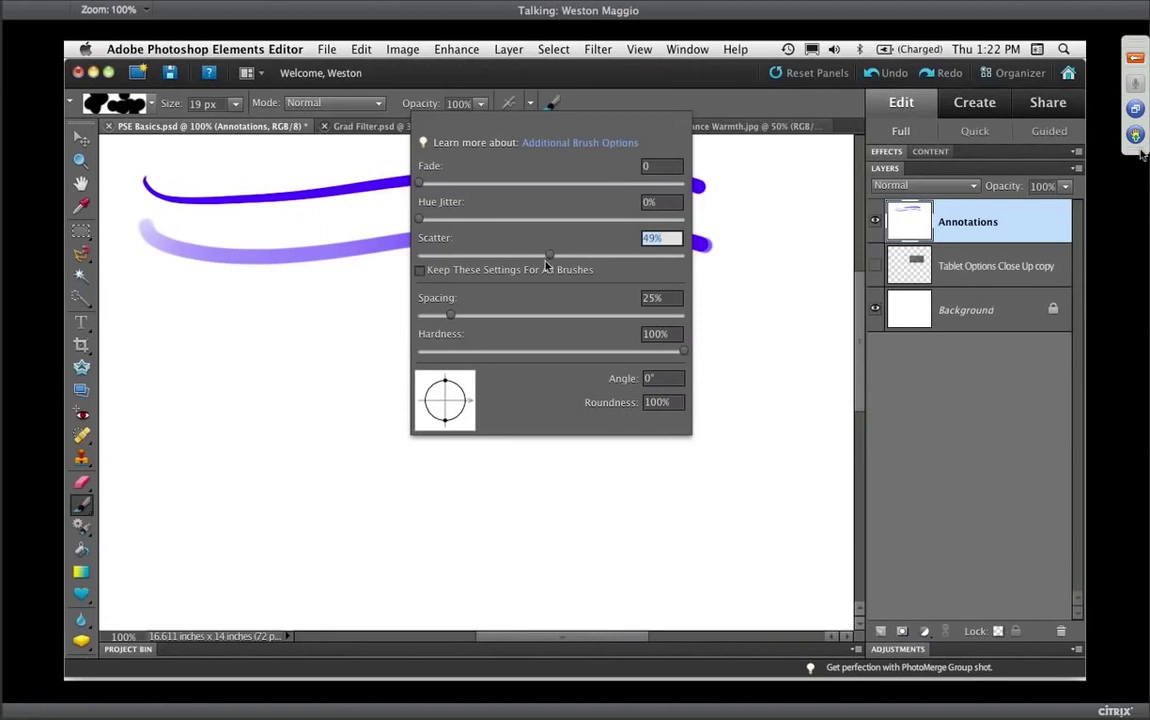
drag(516, 258, 511, 259)
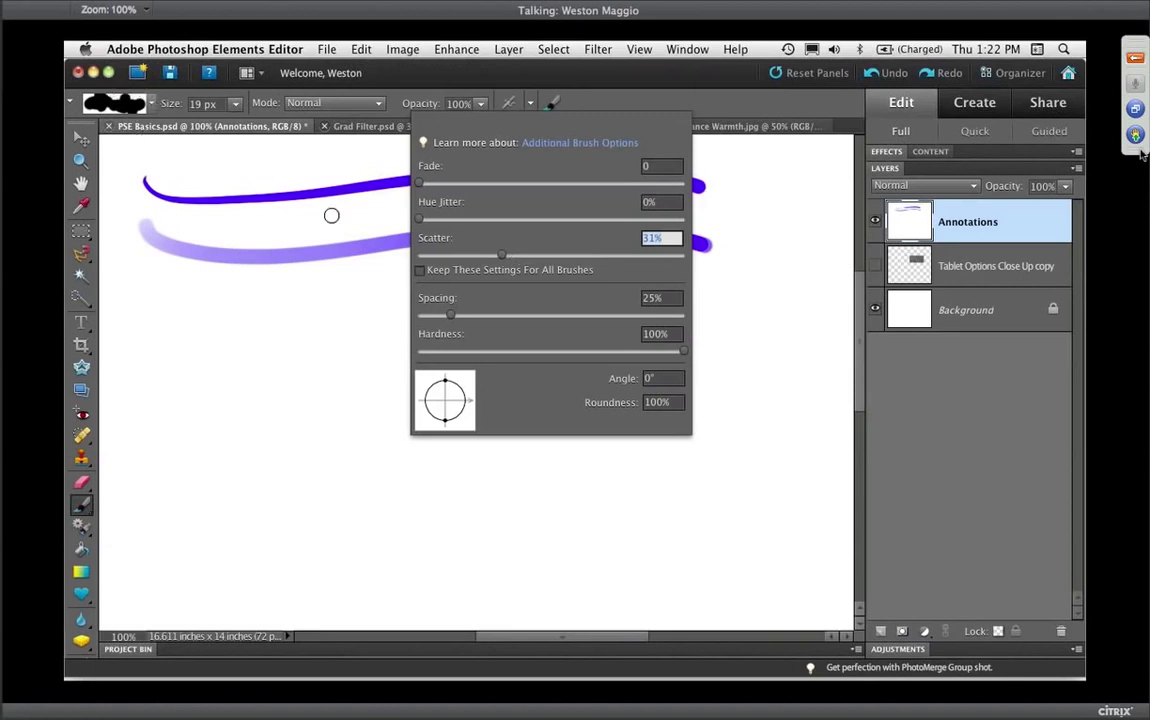
drag(499, 257, 455, 256)
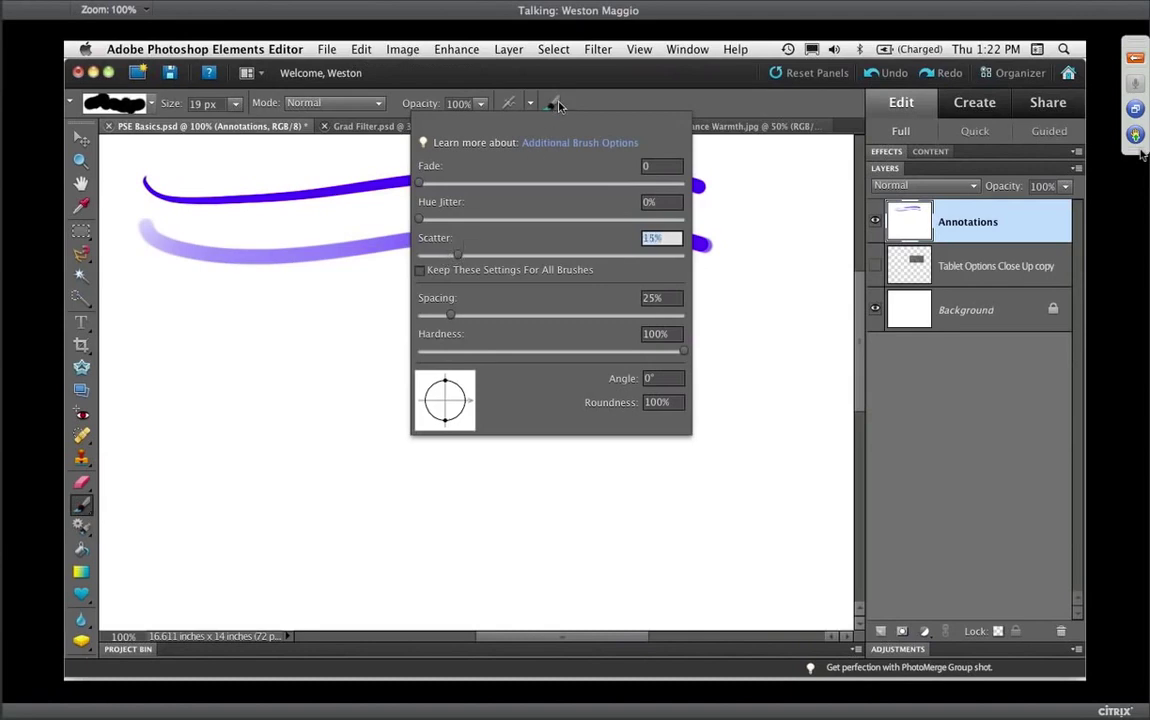
click(406, 151)
mouse_move(139, 303)
mouse_down()
mouse_move(170, 322)
mouse_move(429, 298)
mouse_move(710, 336)
mouse_up()
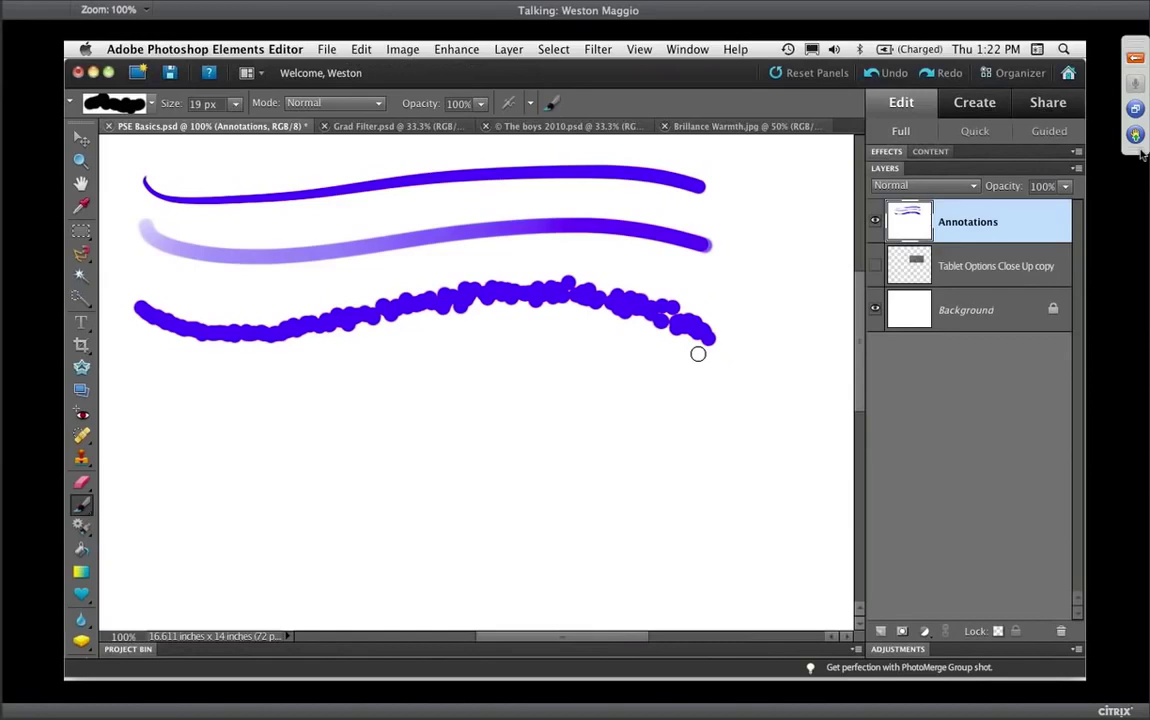
Make pen pressure control Size instead of Scatter in the brush's tablet options.
click(530, 104)
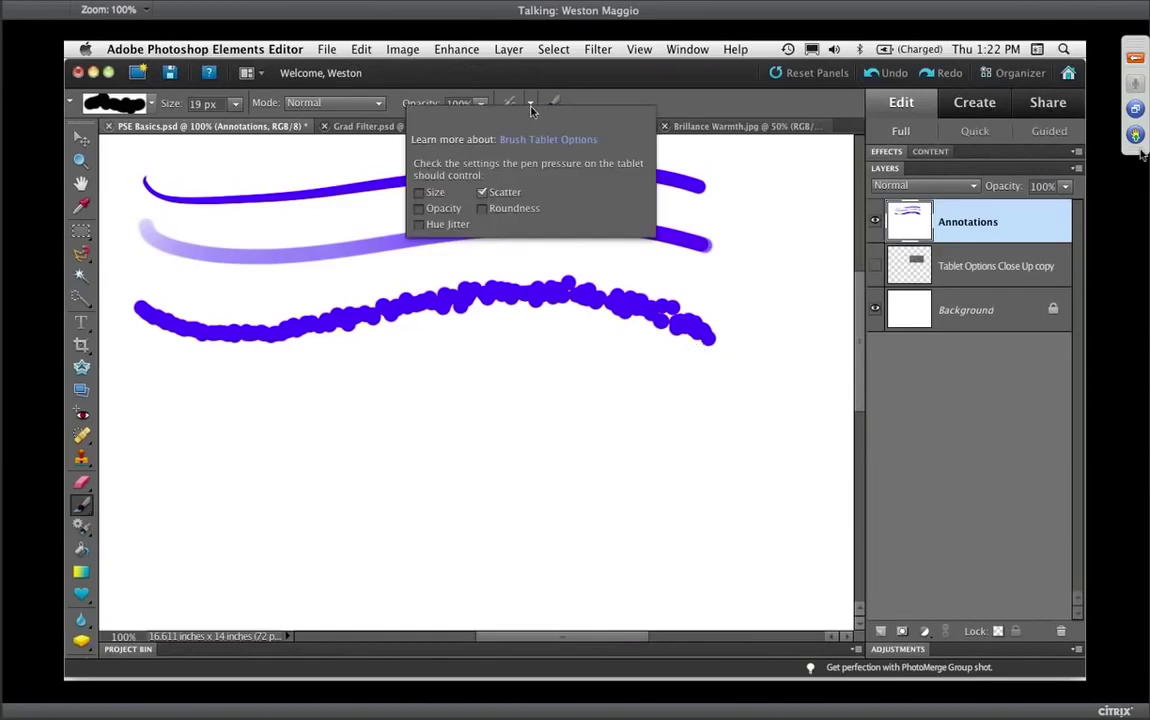
click(482, 192)
click(419, 193)
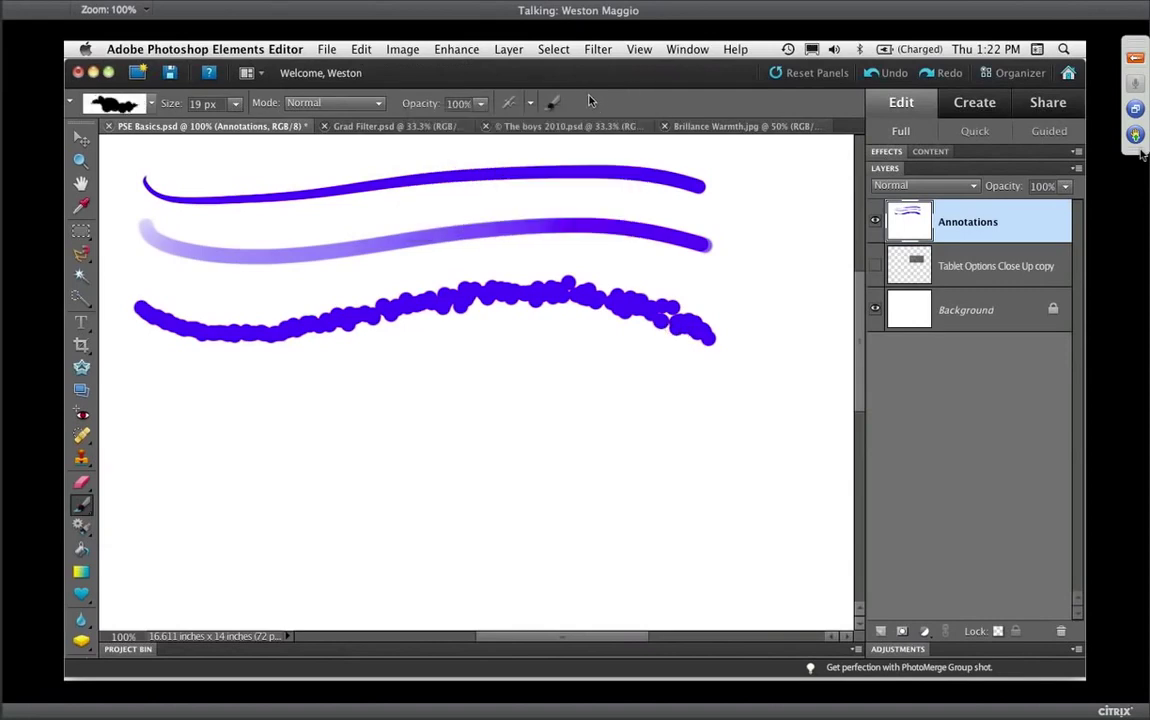
Set the brush's Scatter to 0% and Spacing to 97%, testing it with a fourth stroke that is undone.
click(557, 104)
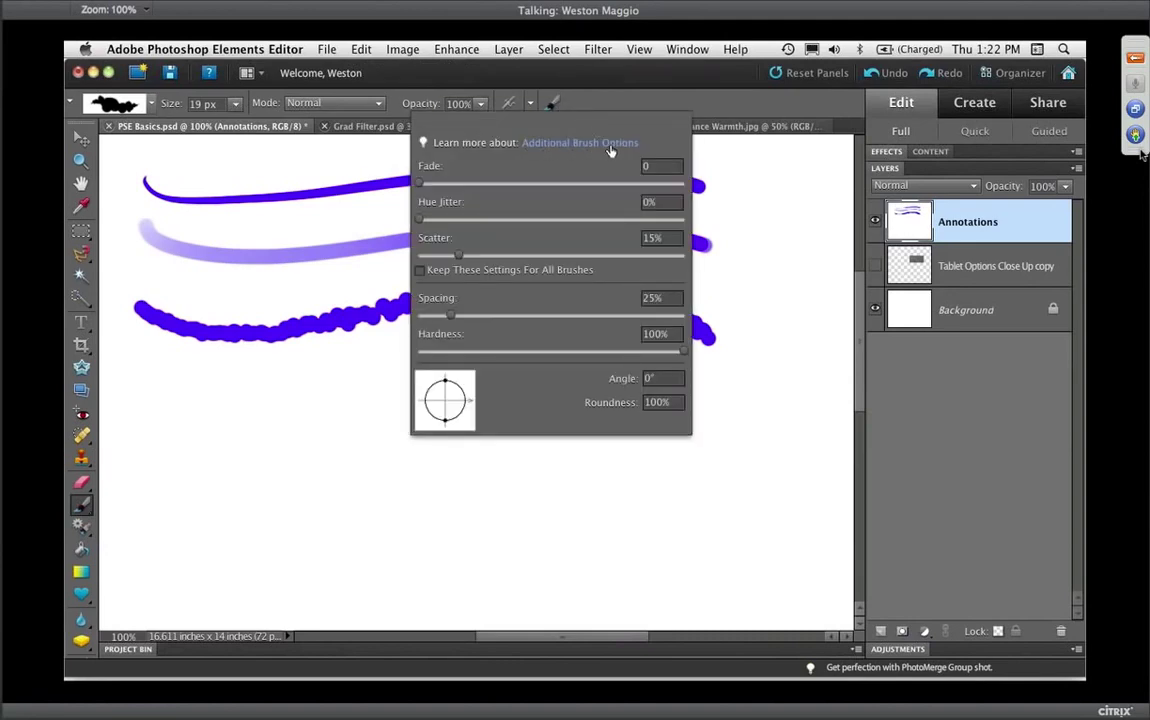
drag(457, 255, 418, 256)
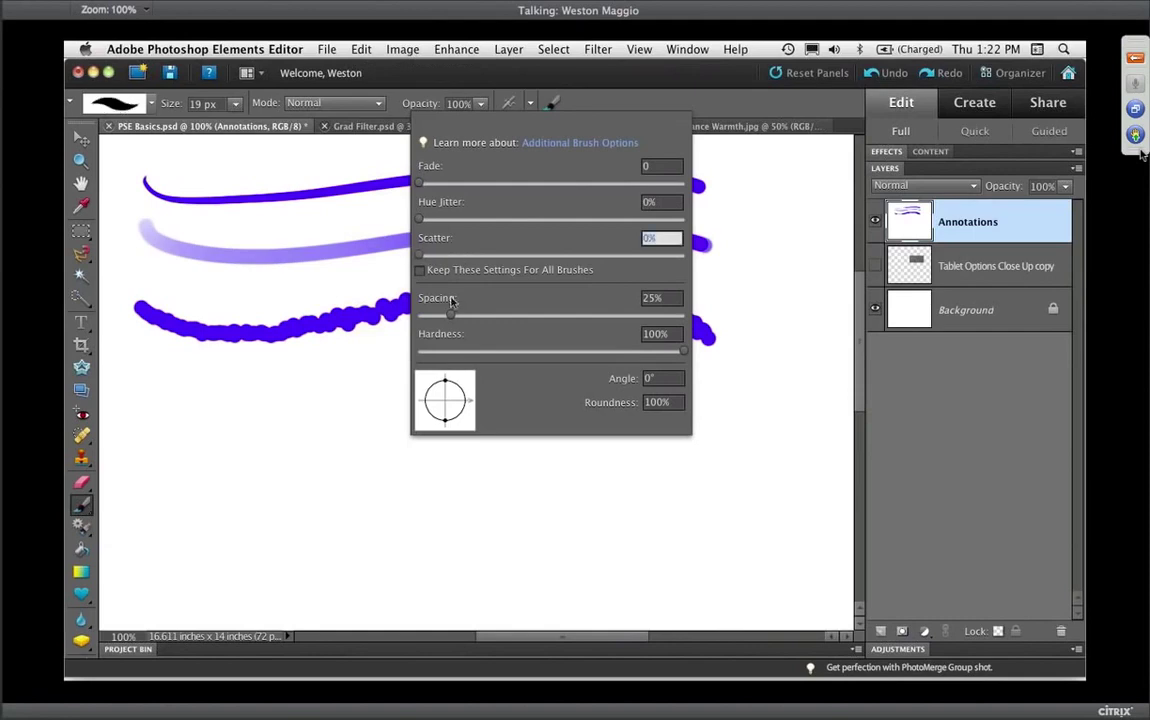
mouse_move(447, 315)
mouse_down()
mouse_move(556, 318)
mouse_move(539, 318)
mouse_up()
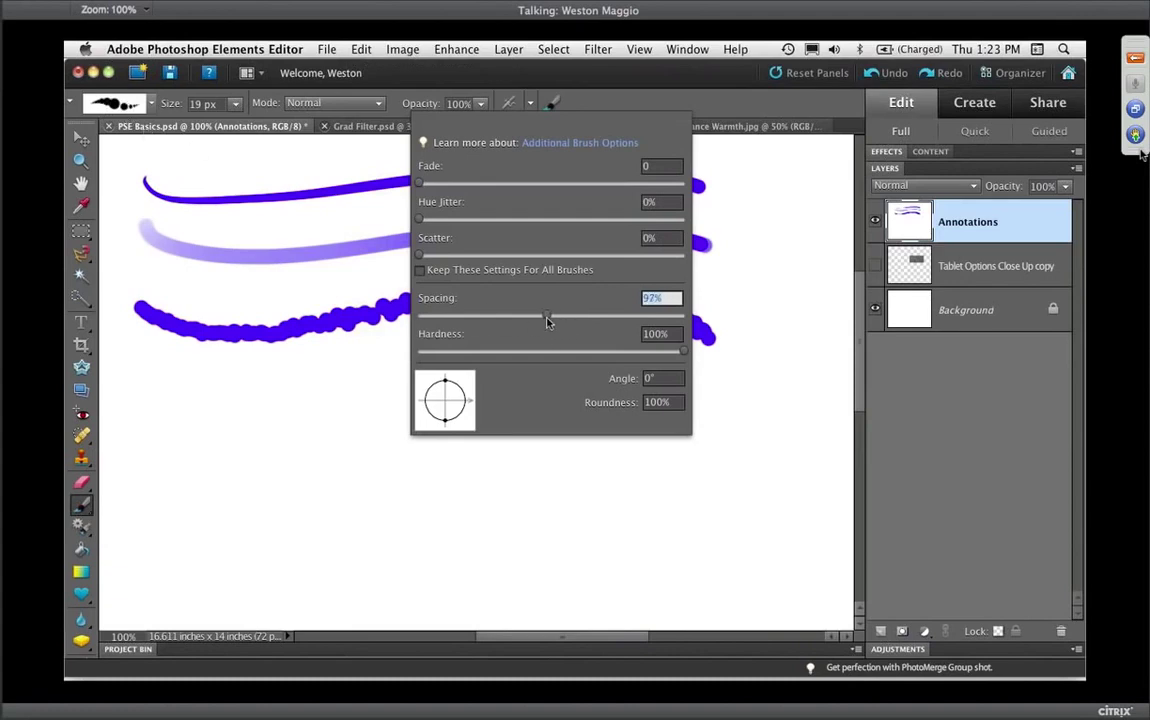
click(590, 104)
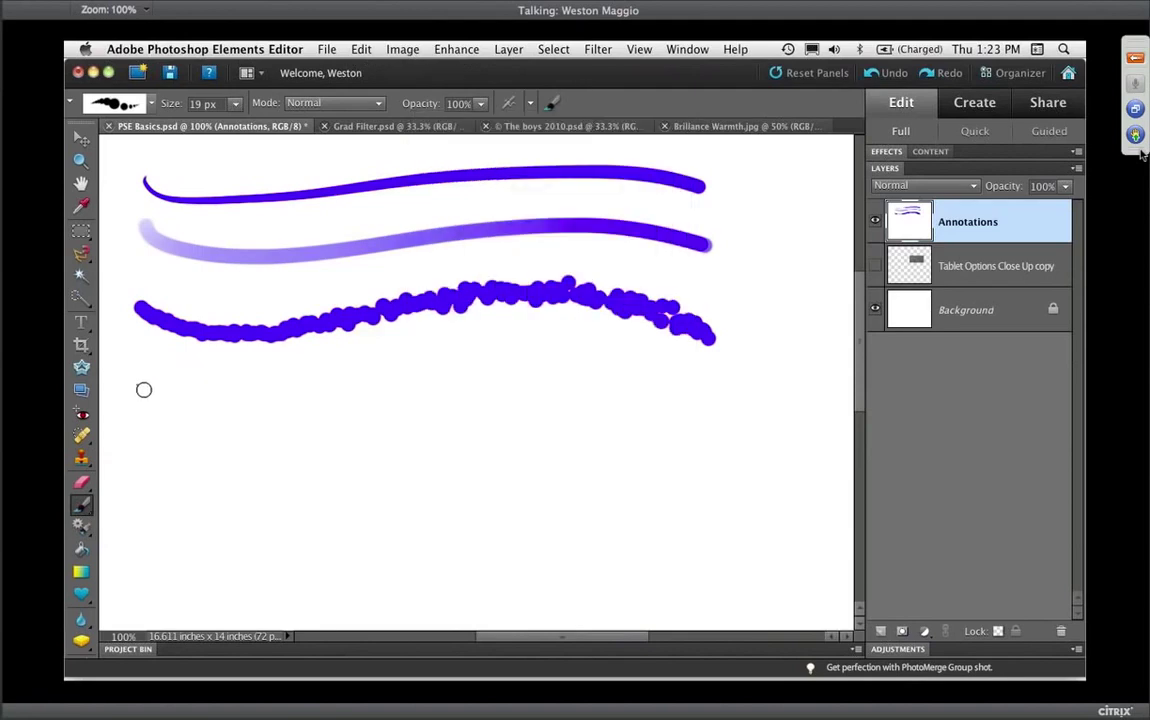
drag(140, 389, 529, 371)
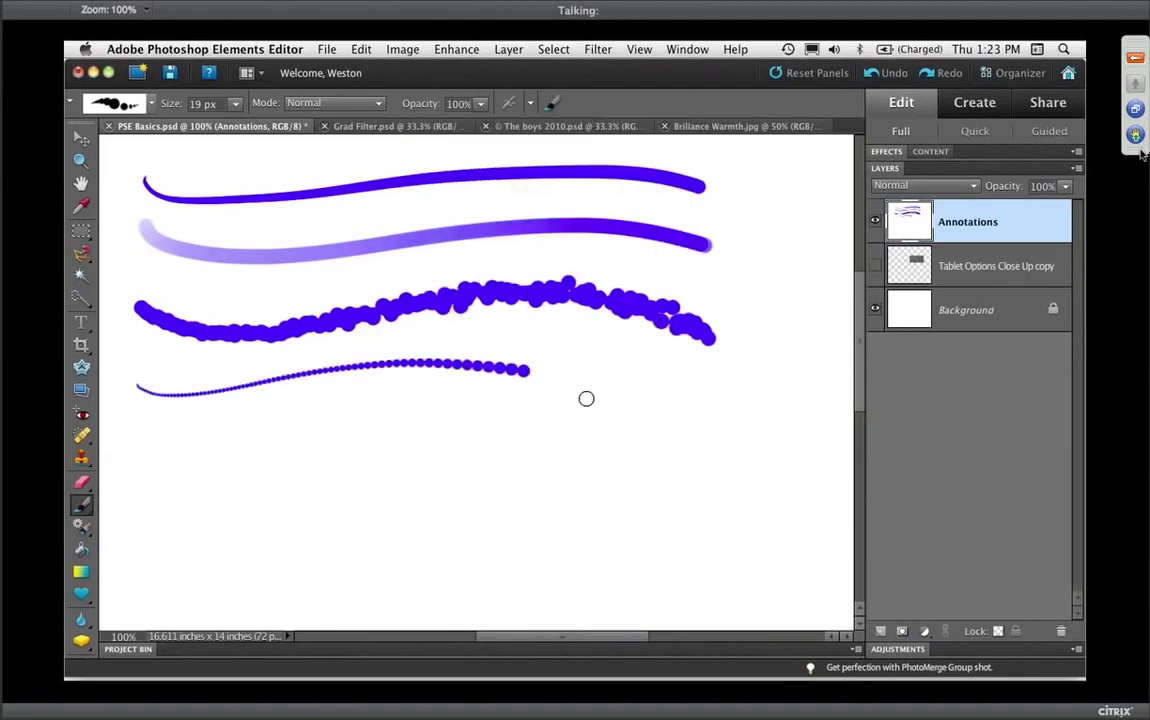
key(super+z)
Increase the brush Spacing to 114% and undo the remaining strokes on the Annotations layer.
click(553, 103)
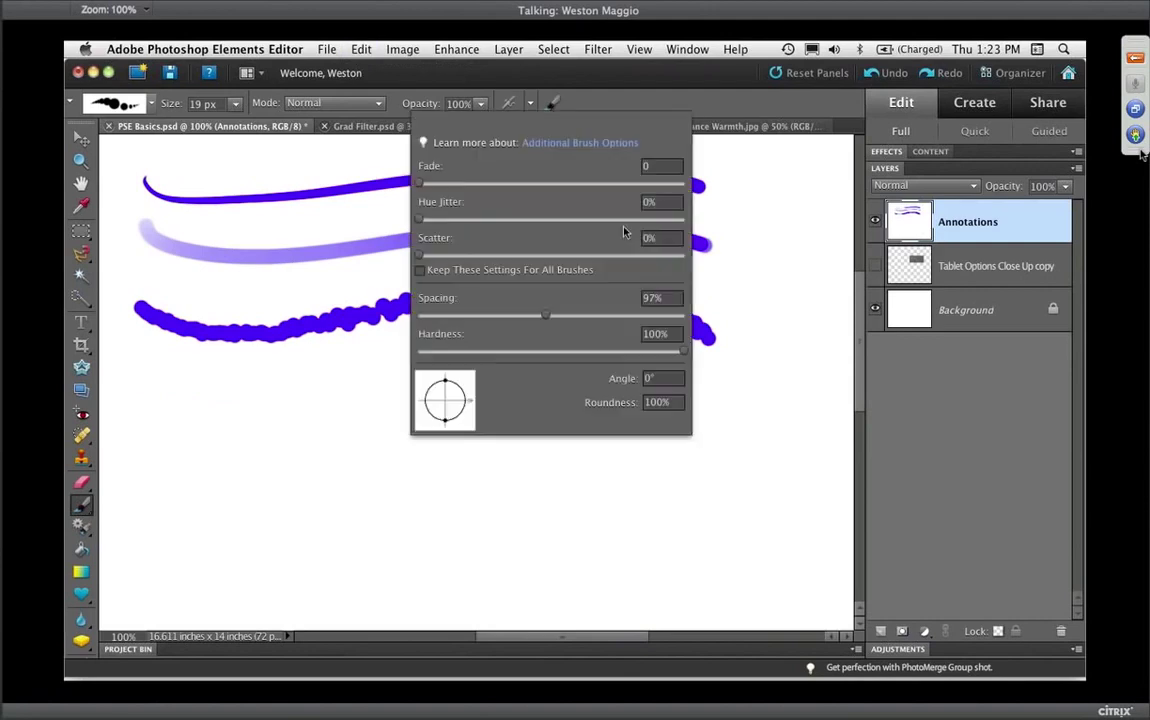
key(super+z)
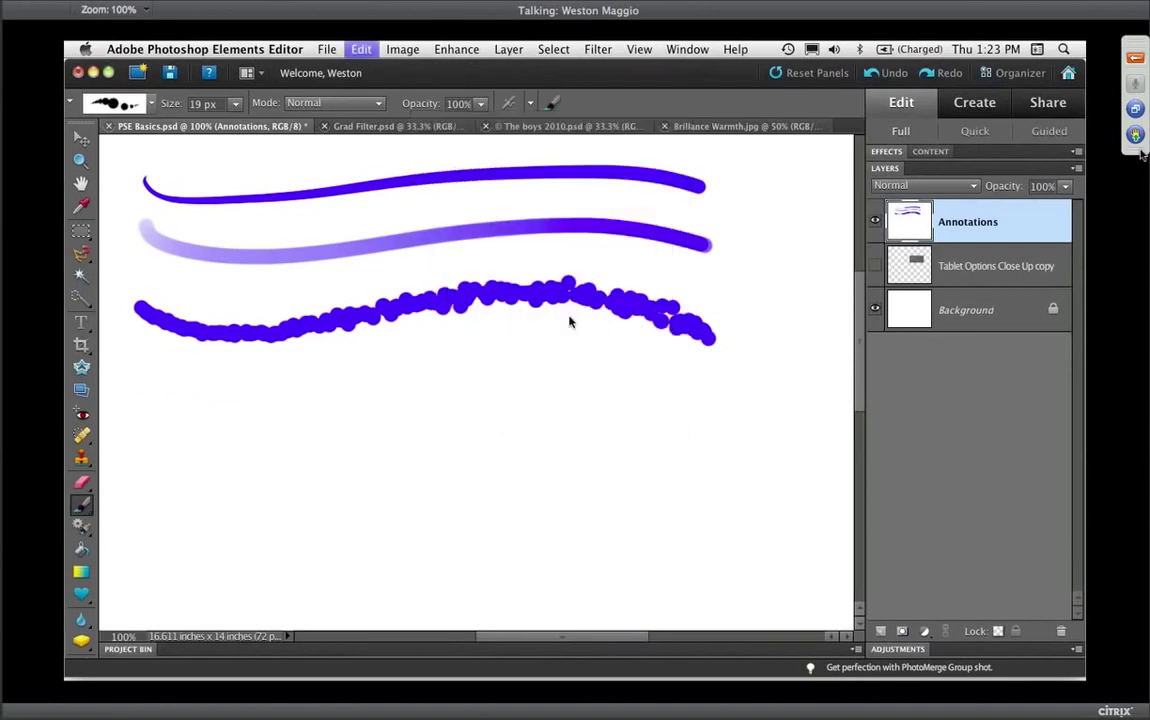
key(super+z)
key(super+z)
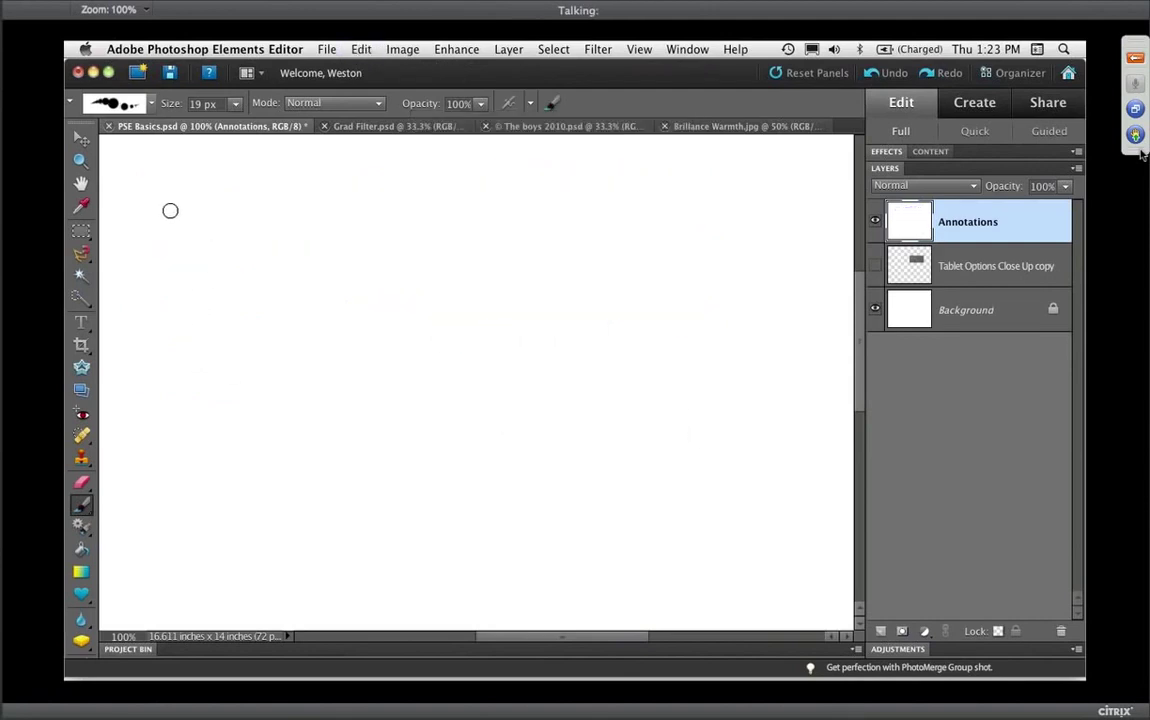
Try a wavy dotted stroke and a handwritten sample name with varying pen pressure, undoing both.
mouse_move(153, 212)
mouse_down()
mouse_move(413, 234)
mouse_move(628, 324)
mouse_up()
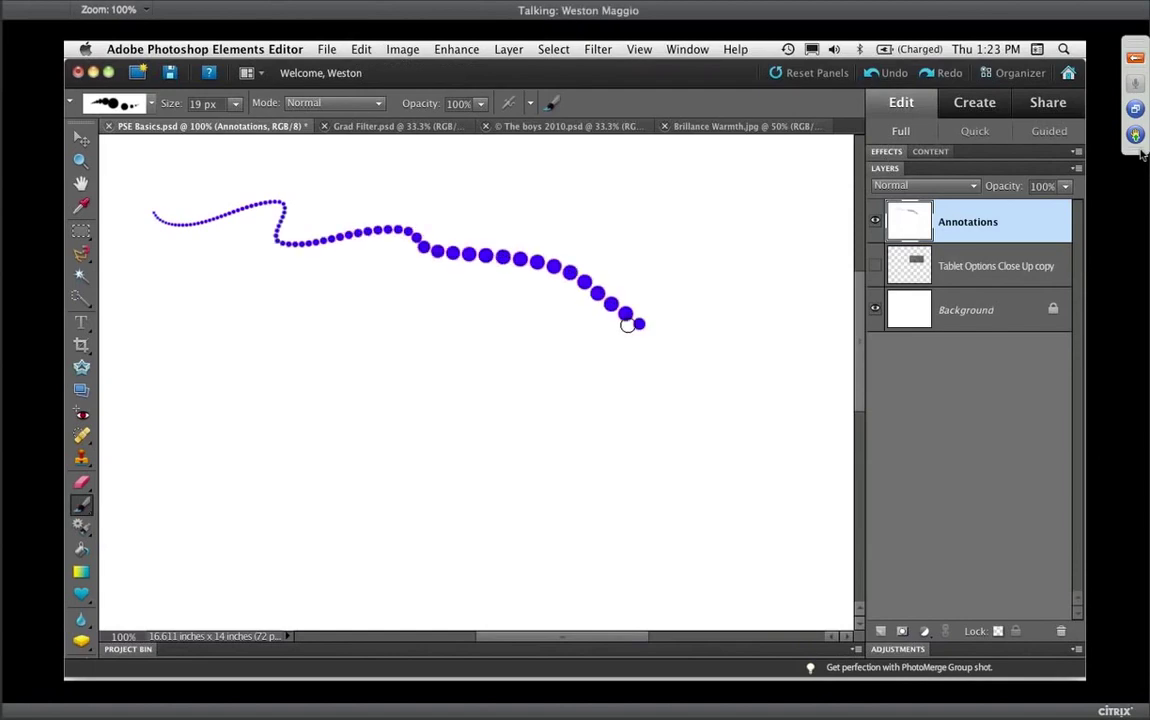
key(super+z)
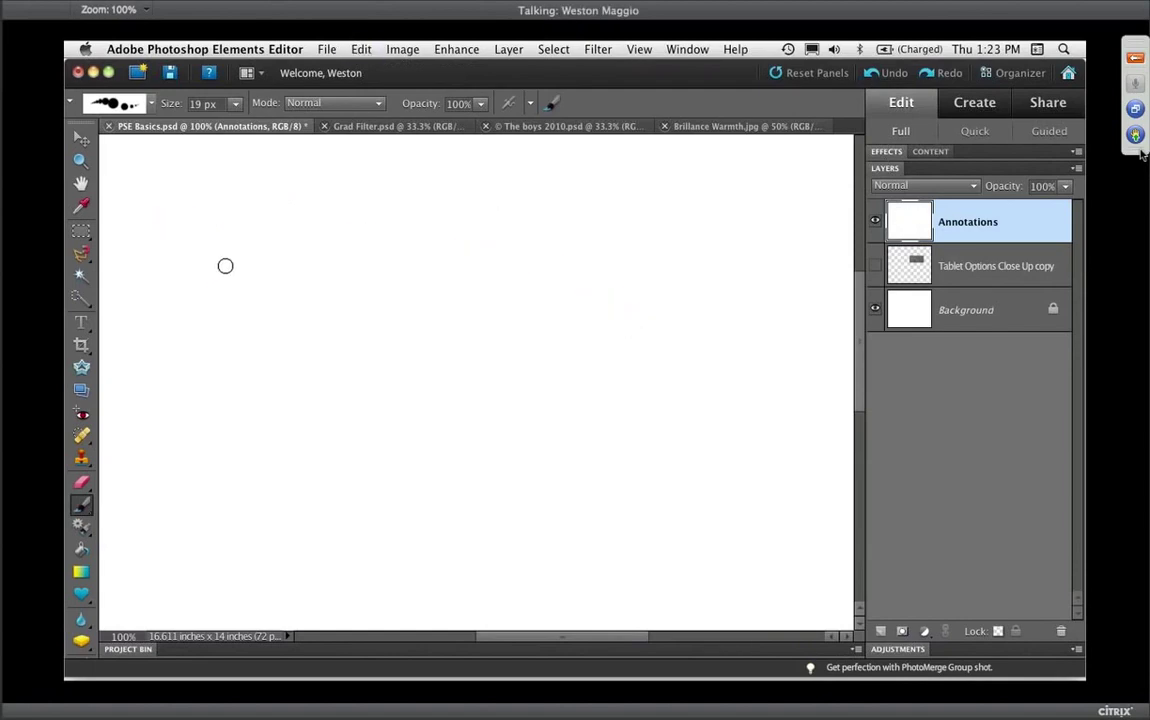
mouse_move(265, 190)
mouse_down()
mouse_move(172, 347)
mouse_move(337, 203)
mouse_up()
drag(298, 365, 345, 352)
mouse_move(380, 315)
mouse_down()
mouse_move(395, 300)
mouse_move(735, 372)
mouse_up()
drag(392, 280, 620, 285)
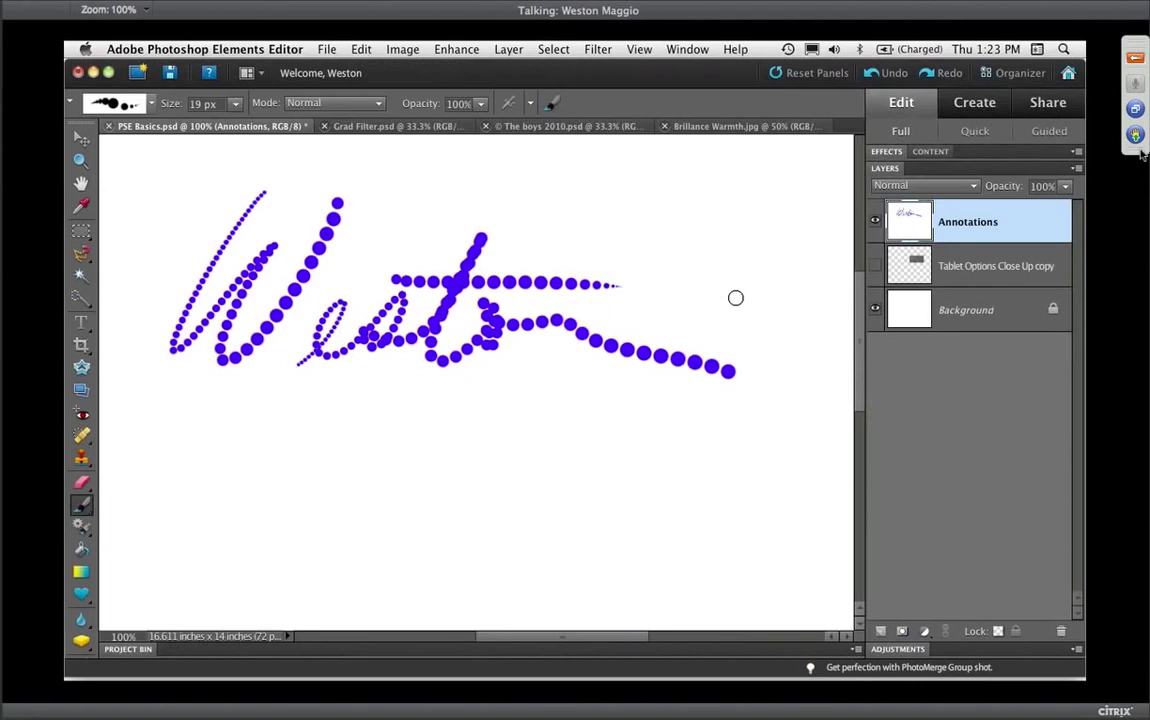
key(super+z)
key(super+z)
key(super+z)
key(super+z)
key(super+z)
key(super+z)
key(super+z)
key(super+z)
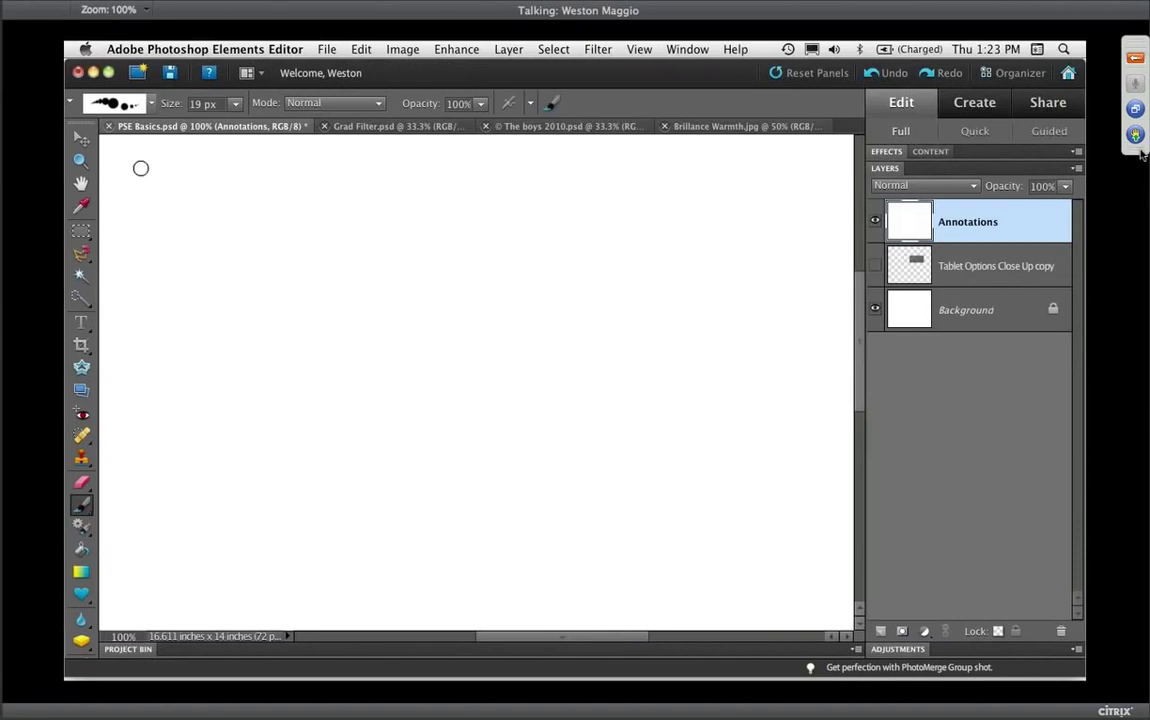
Try a large rectangular border of evenly spaced dots around the canvas and undo all four sides.
drag(138, 170, 693, 171)
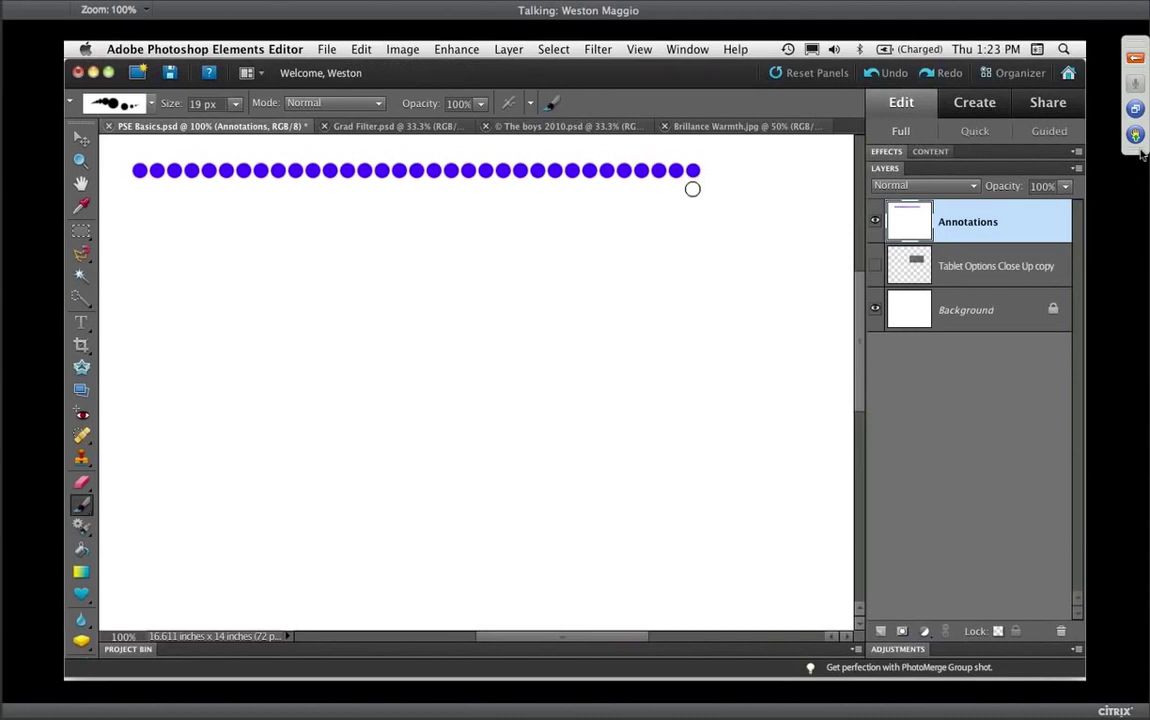
mouse_move(692, 188)
mouse_down()
mouse_move(673, 467)
mouse_move(691, 543)
mouse_move(539, 527)
mouse_move(136, 531)
mouse_move(118, 380)
mouse_move(119, 183)
mouse_up()
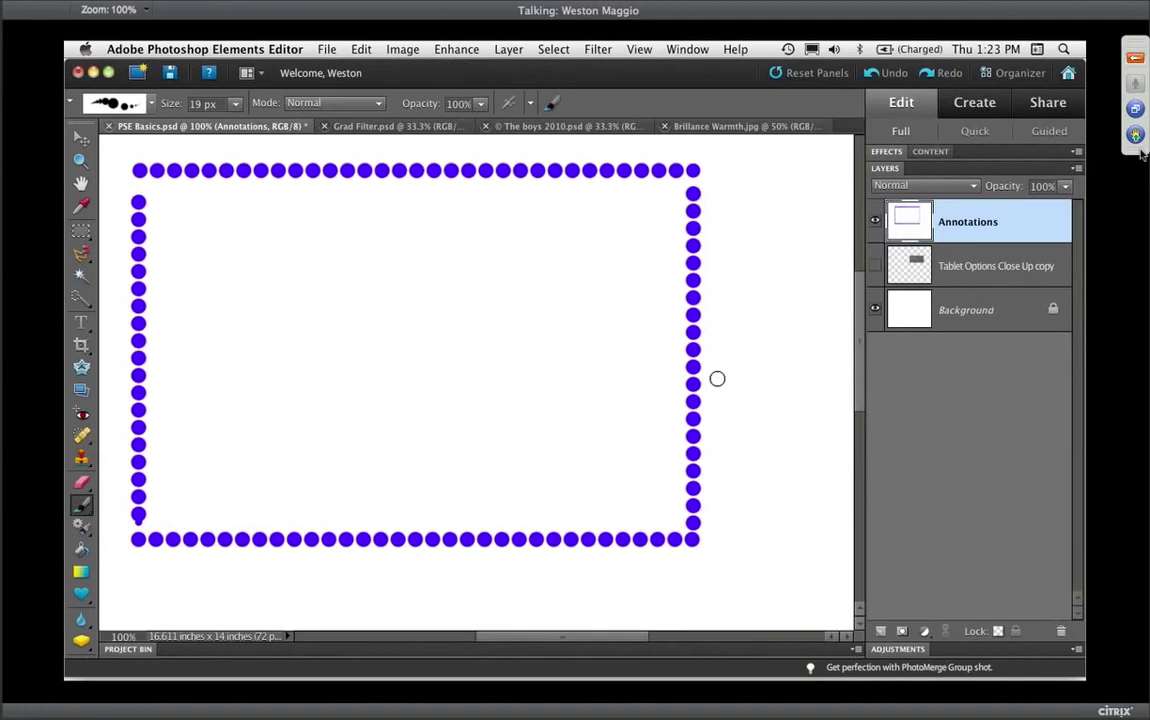
key(super+z)
key(super+z)
key(super+z)
key(super+z)
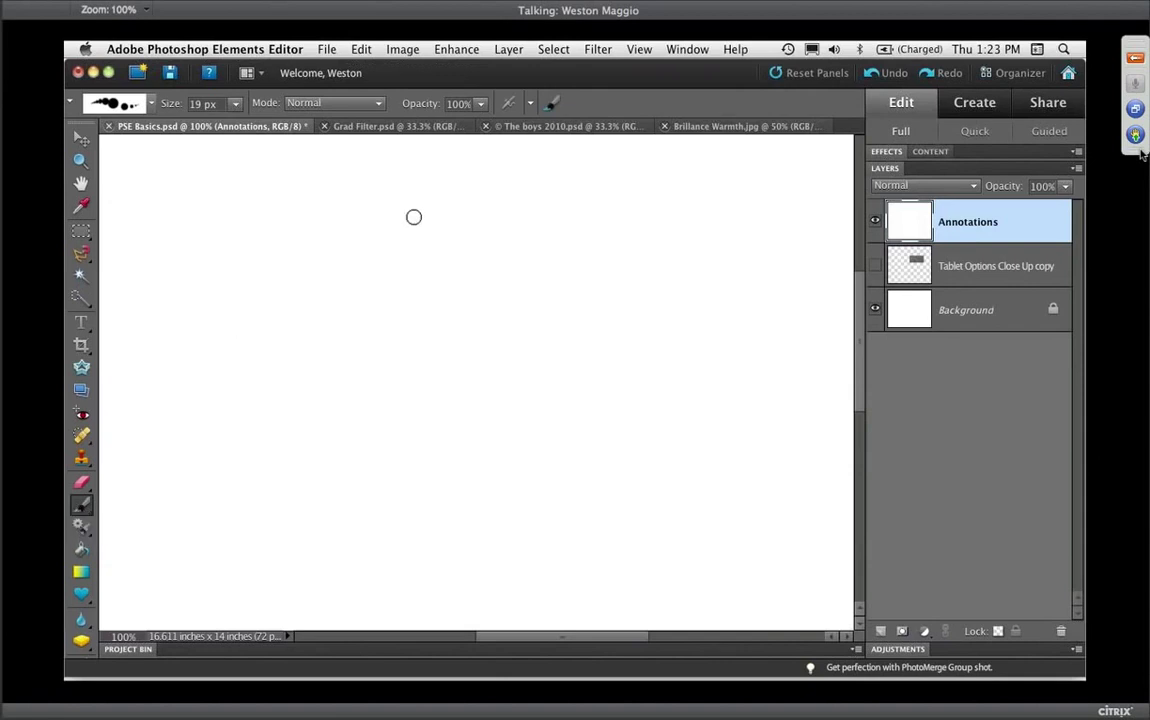
Review the brush's pen pressure settings and its additional options such as Scatter, Spacing and Hardness.
click(530, 104)
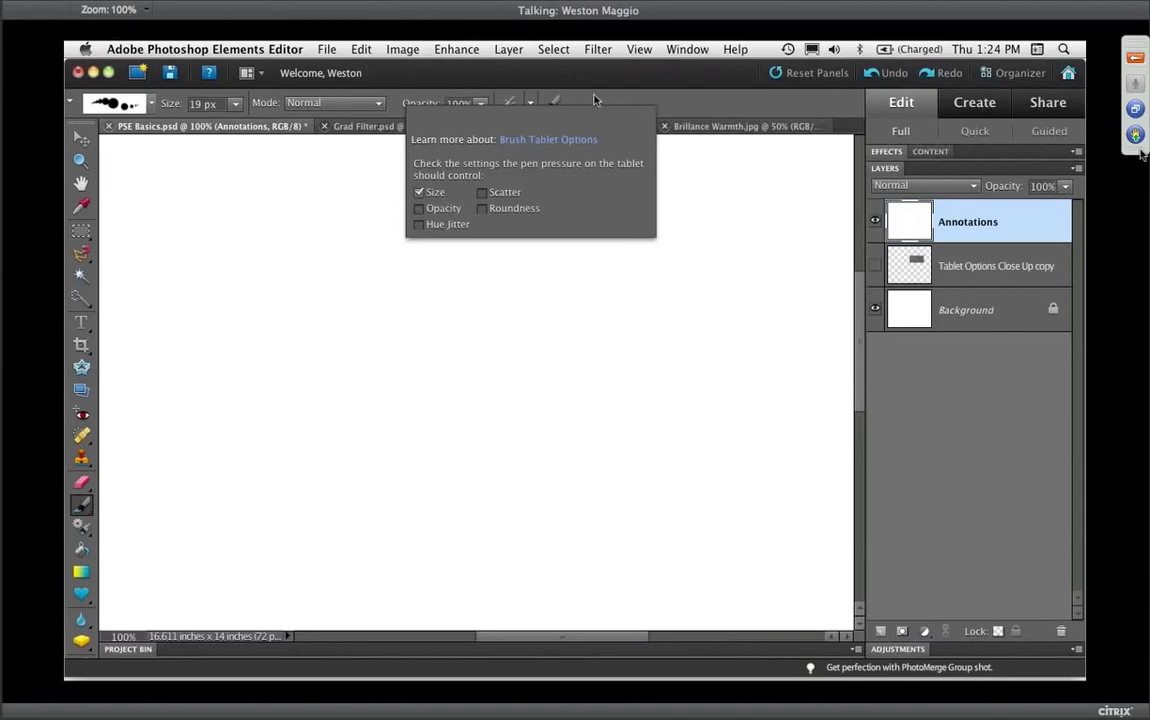
click(551, 105)
click(552, 105)
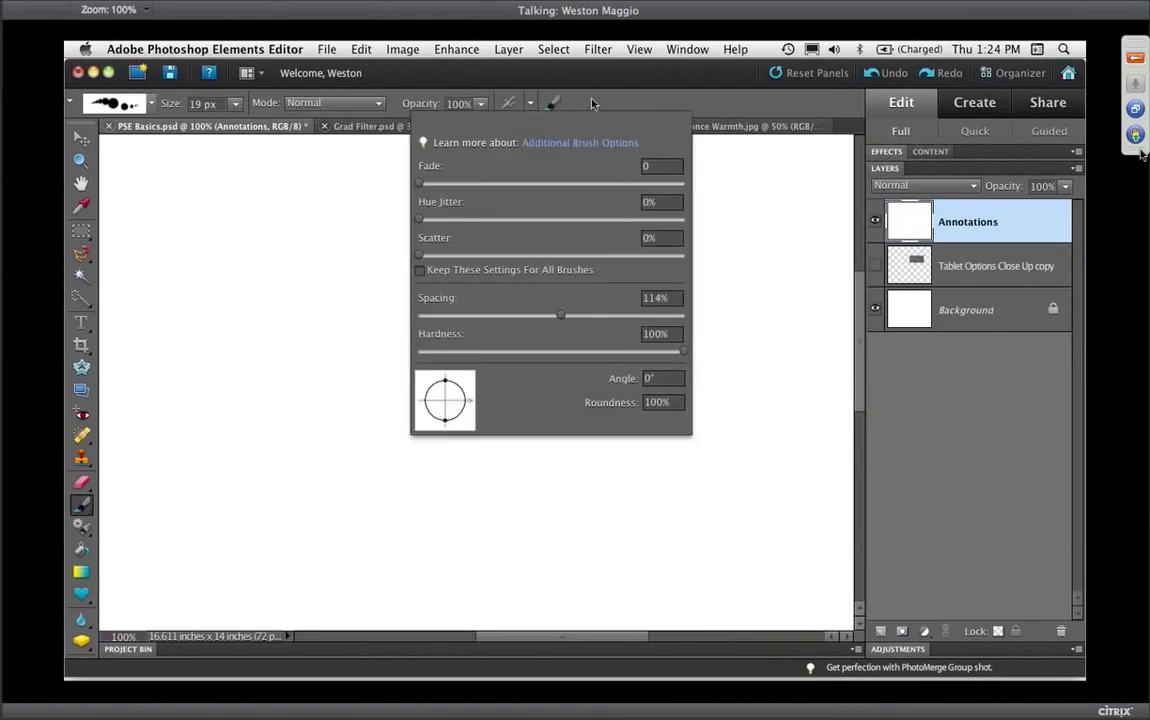
Open the help page on pressure-sensitive tablet support, fit its window on screen to read it, and return to the canvas.
click(531, 103)
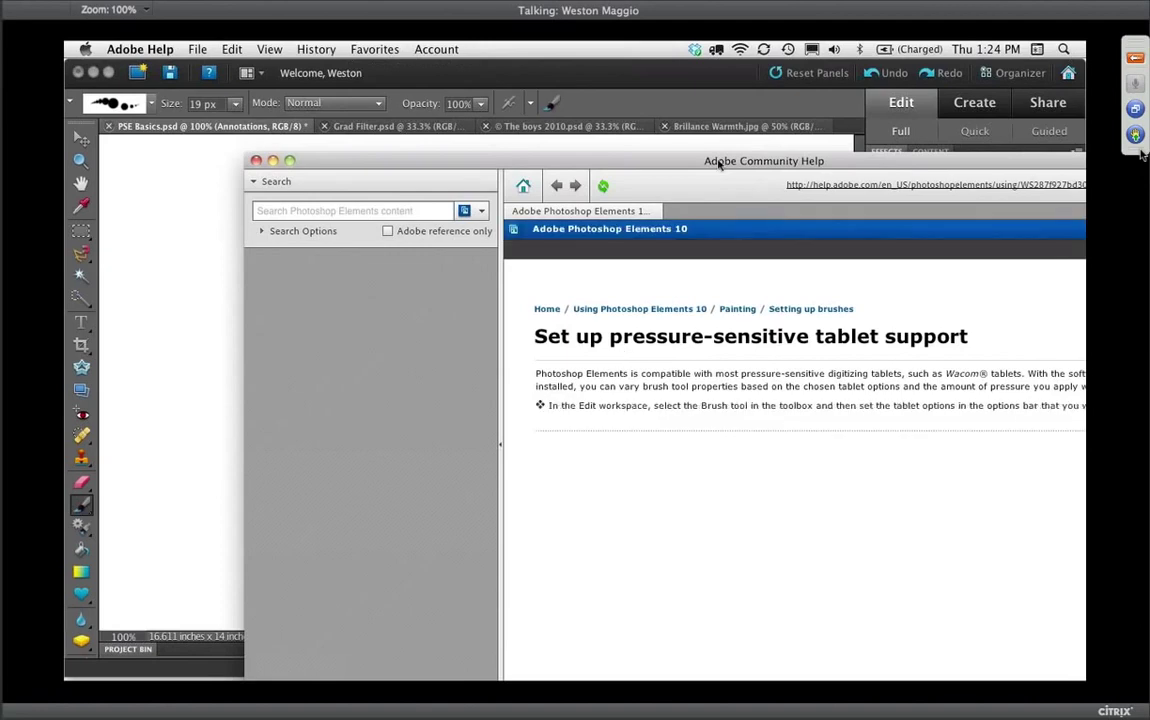
drag(718, 162, 467, 69)
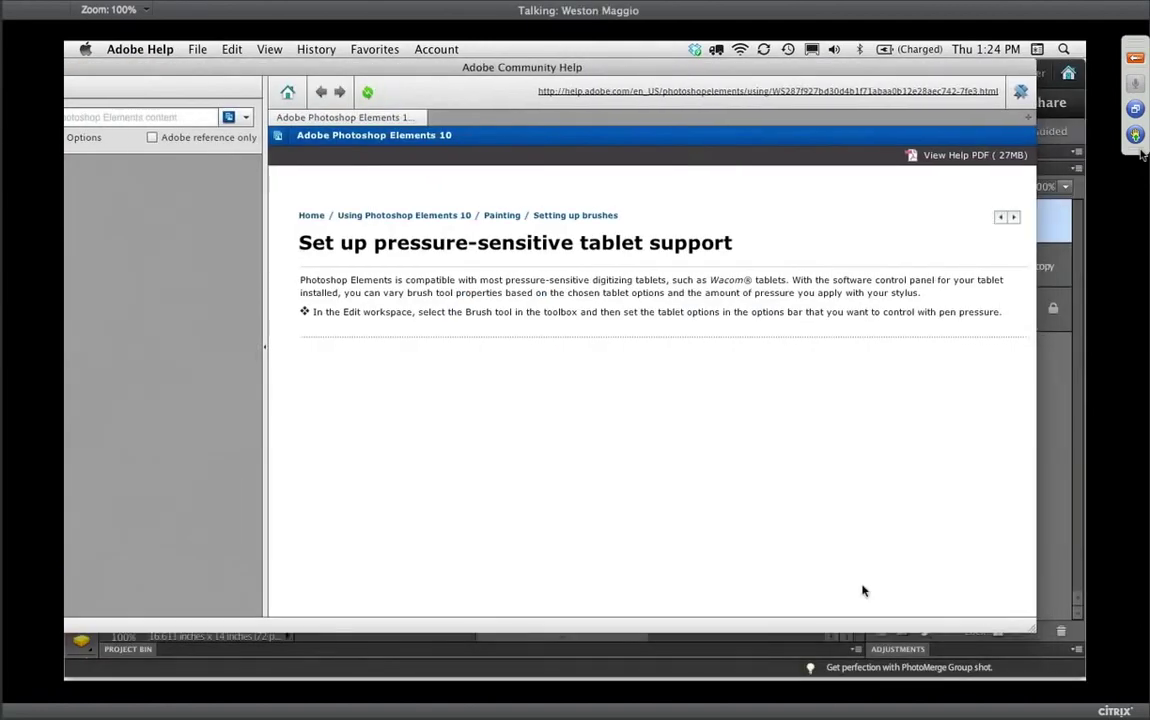
drag(864, 591, 716, 566)
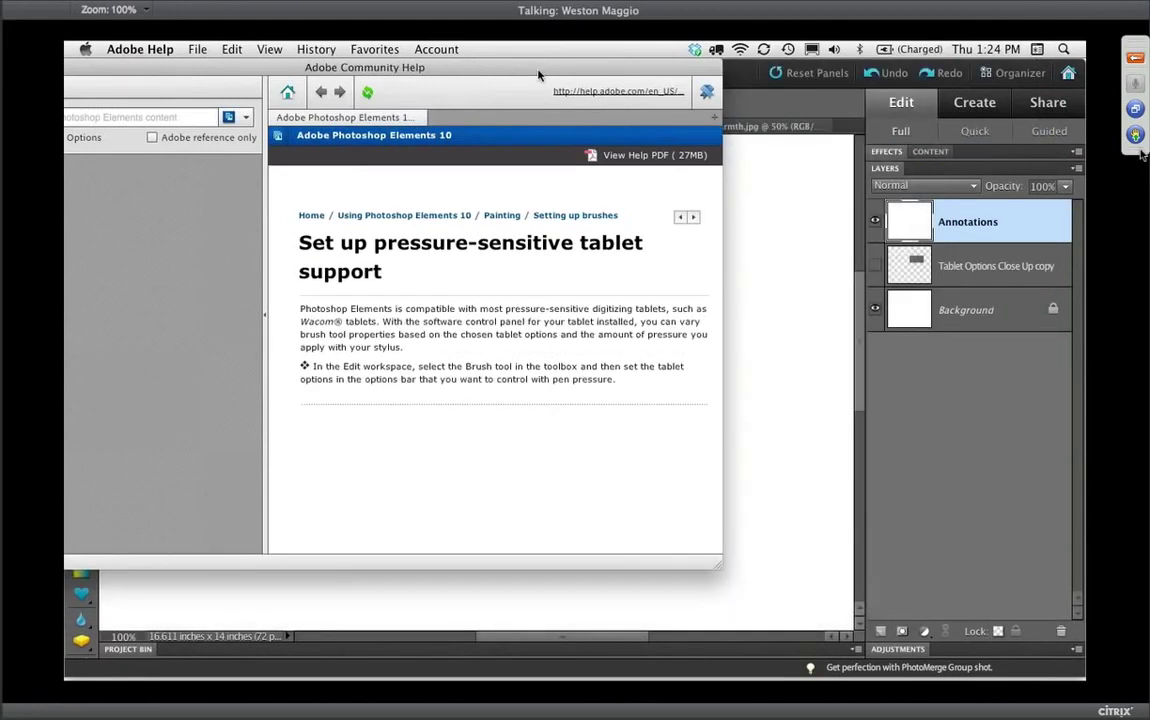
drag(538, 75, 743, 92)
drag(903, 583, 986, 593)
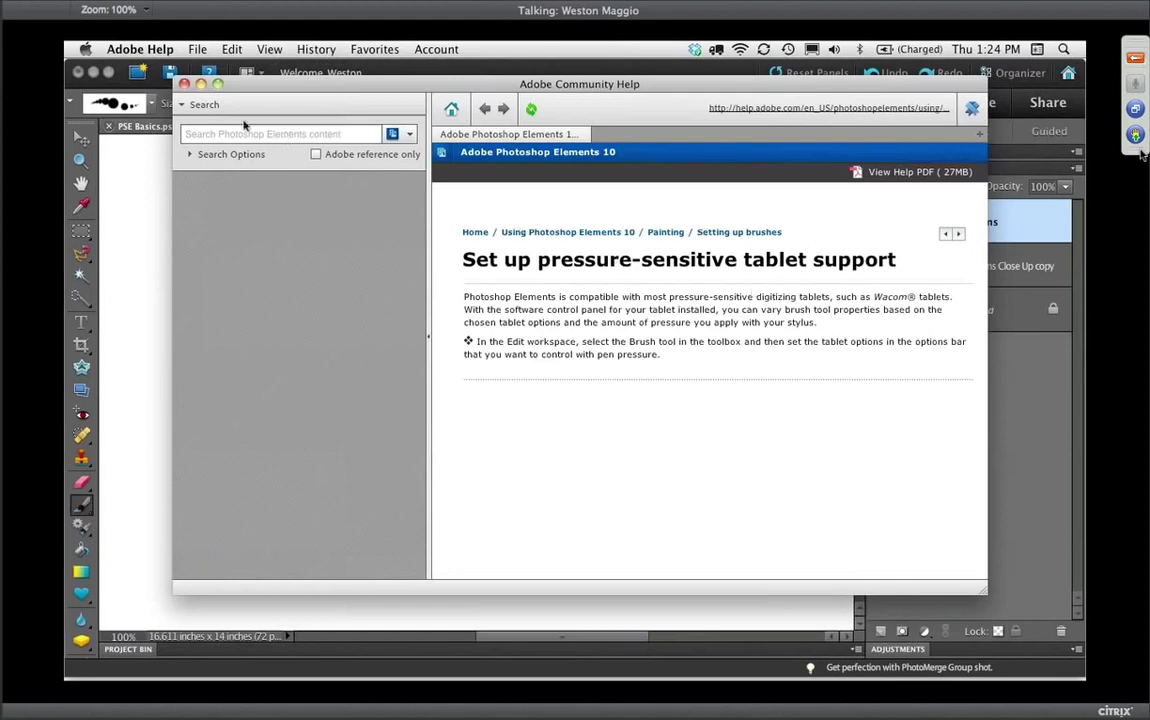
click(149, 188)
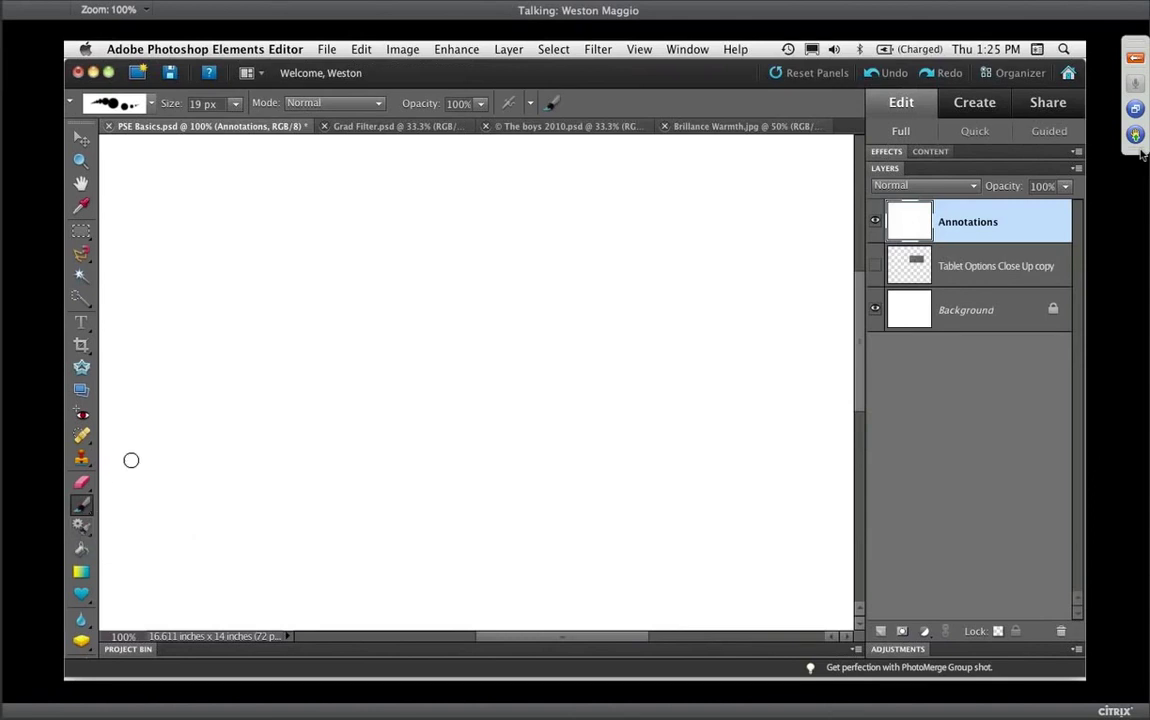
Close PSE Basics.psd without saving and switch to the Grad Filter.psd landscape photo, showing the whole image.
key(super+w)
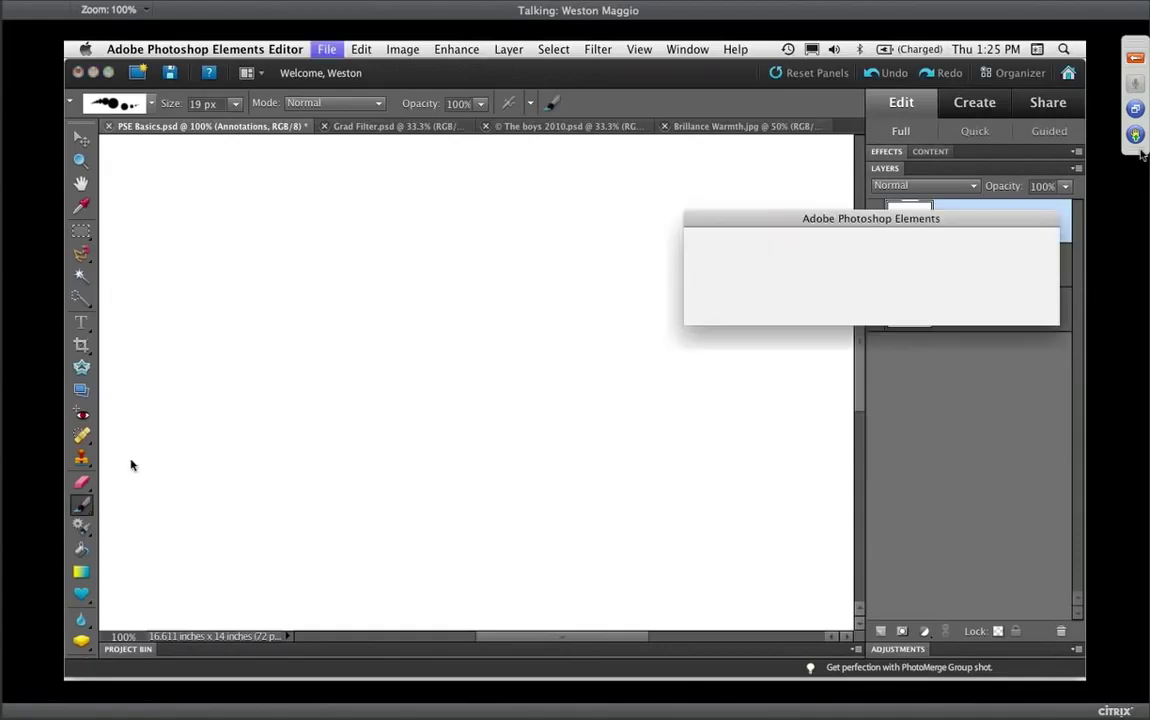
click(788, 309)
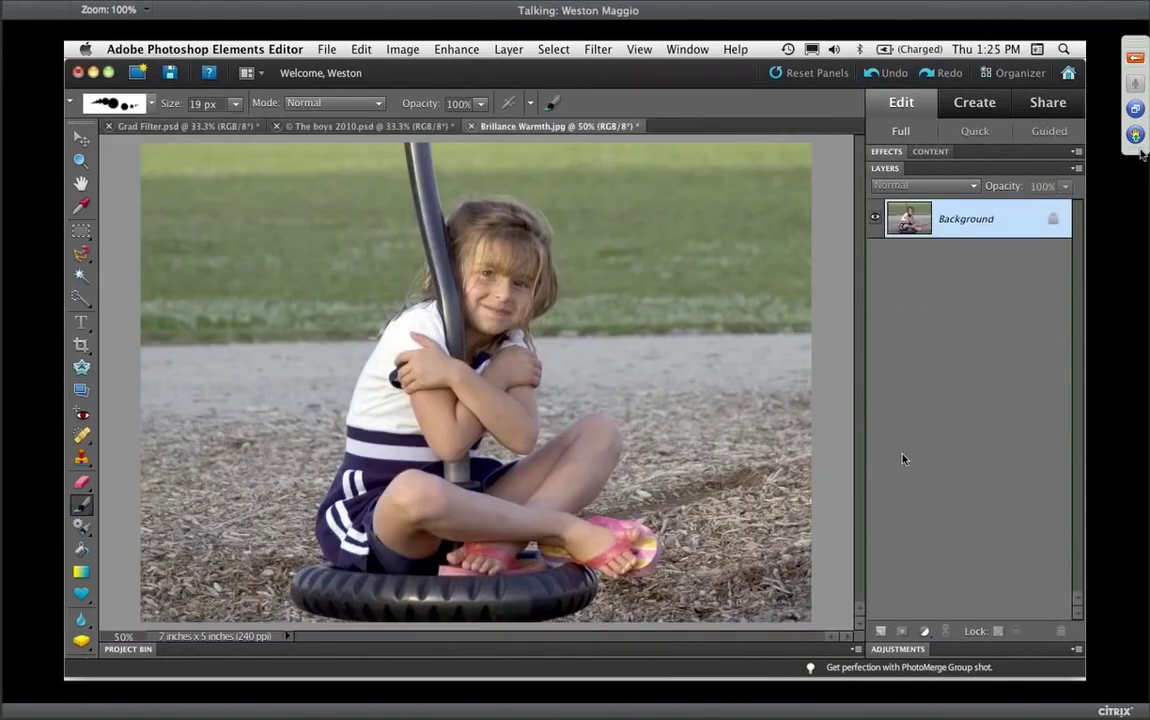
click(168, 128)
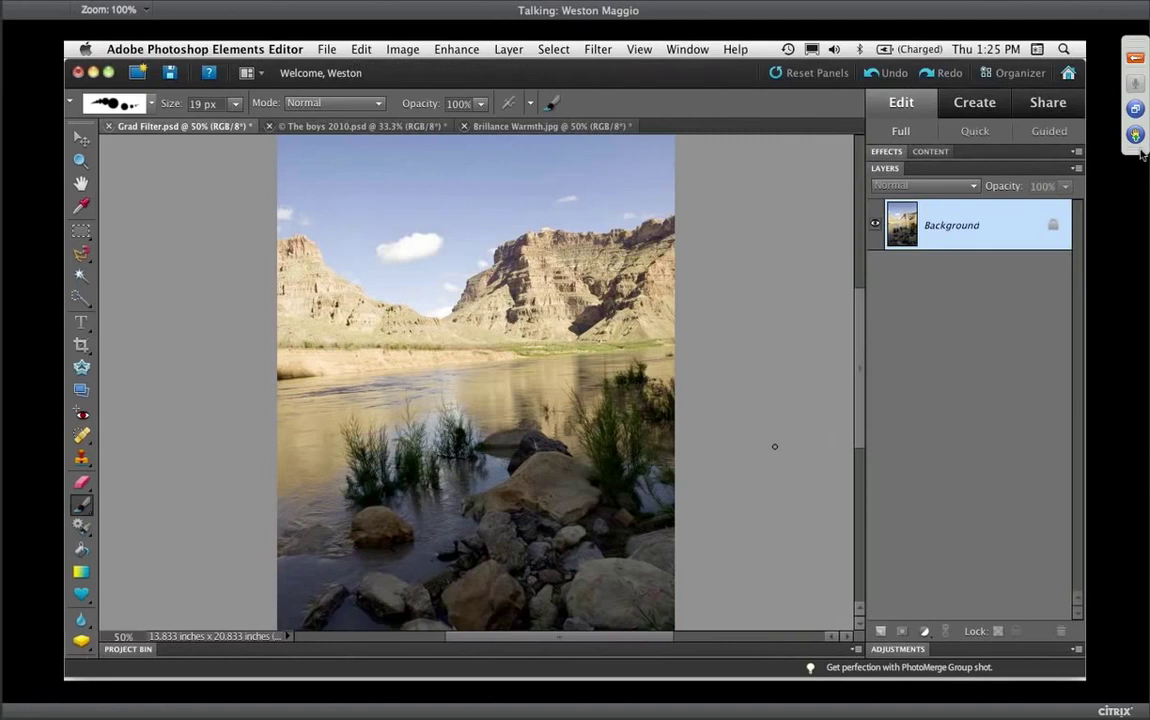
key(super+minus)
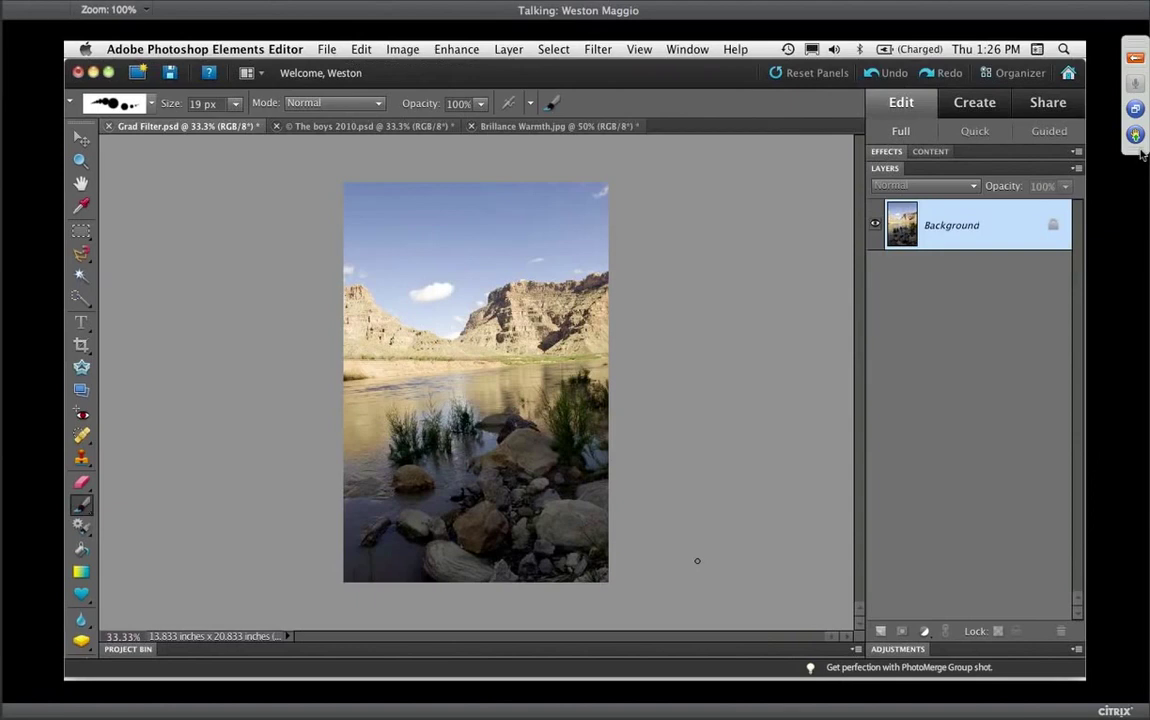
Add a Levels adjustment layer above the Background with the white input at 151 and the midtone at 1.13.
click(925, 631)
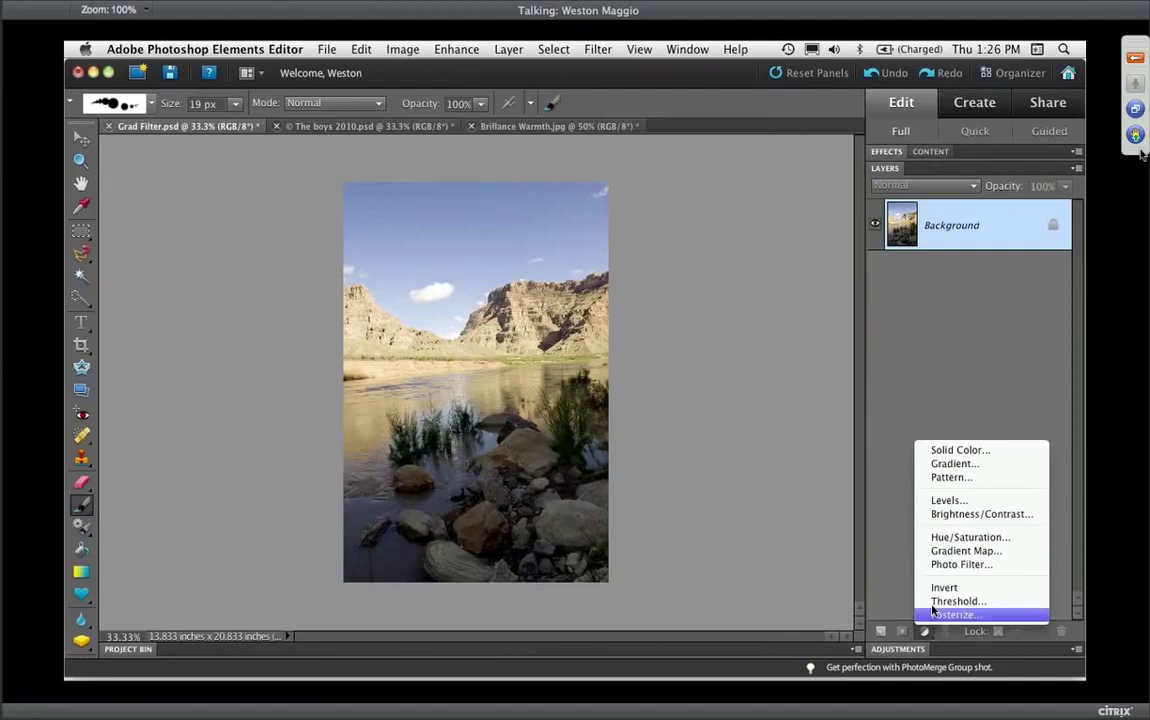
click(996, 502)
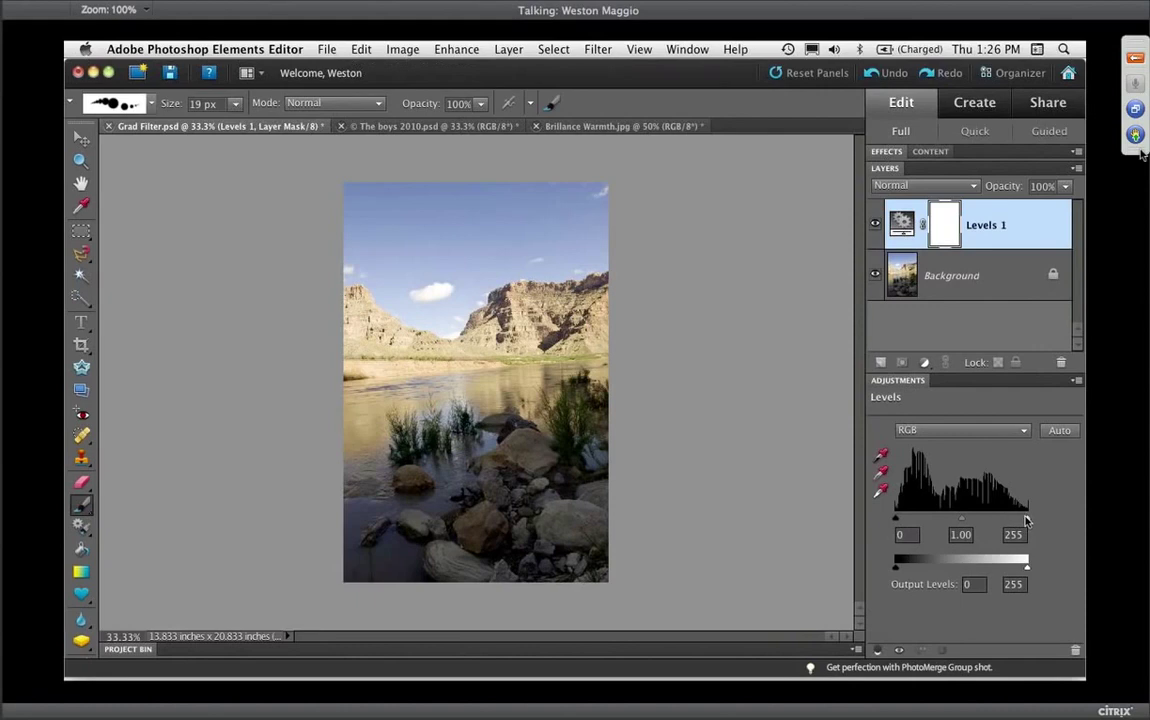
drag(1025, 520, 931, 522)
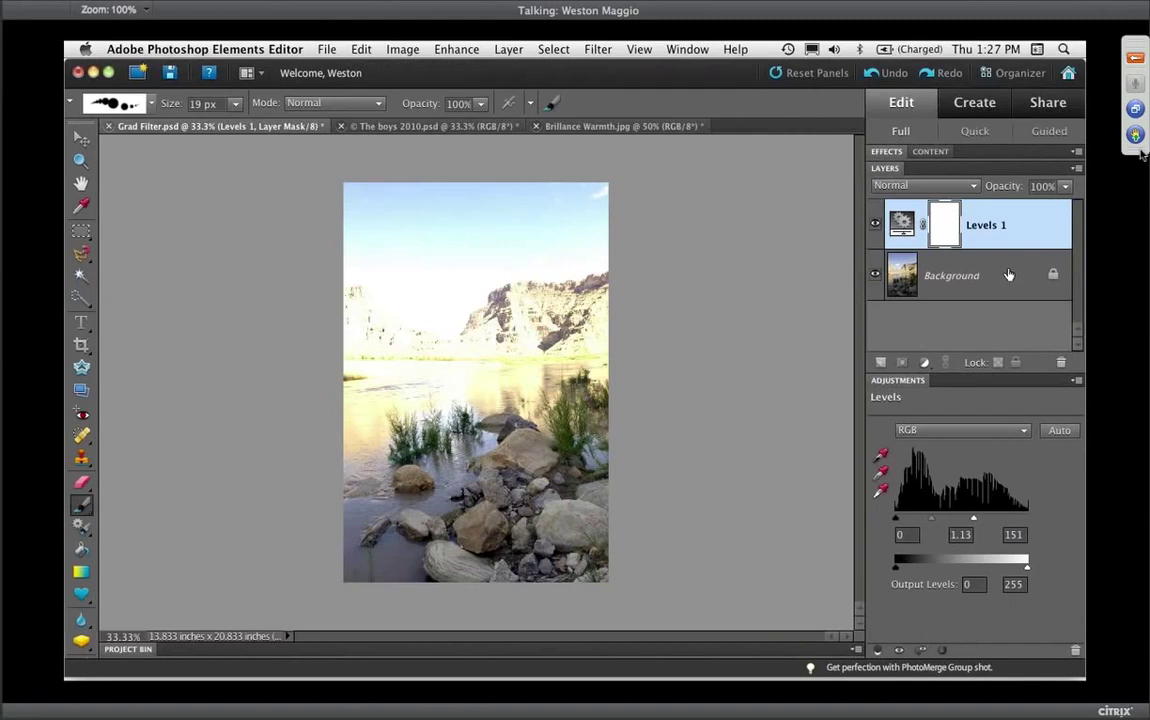
Try long black-to-white gradients on the Levels mask from the top of the sky down to the rocks, comparing the photo with and without Levels.
key(g)
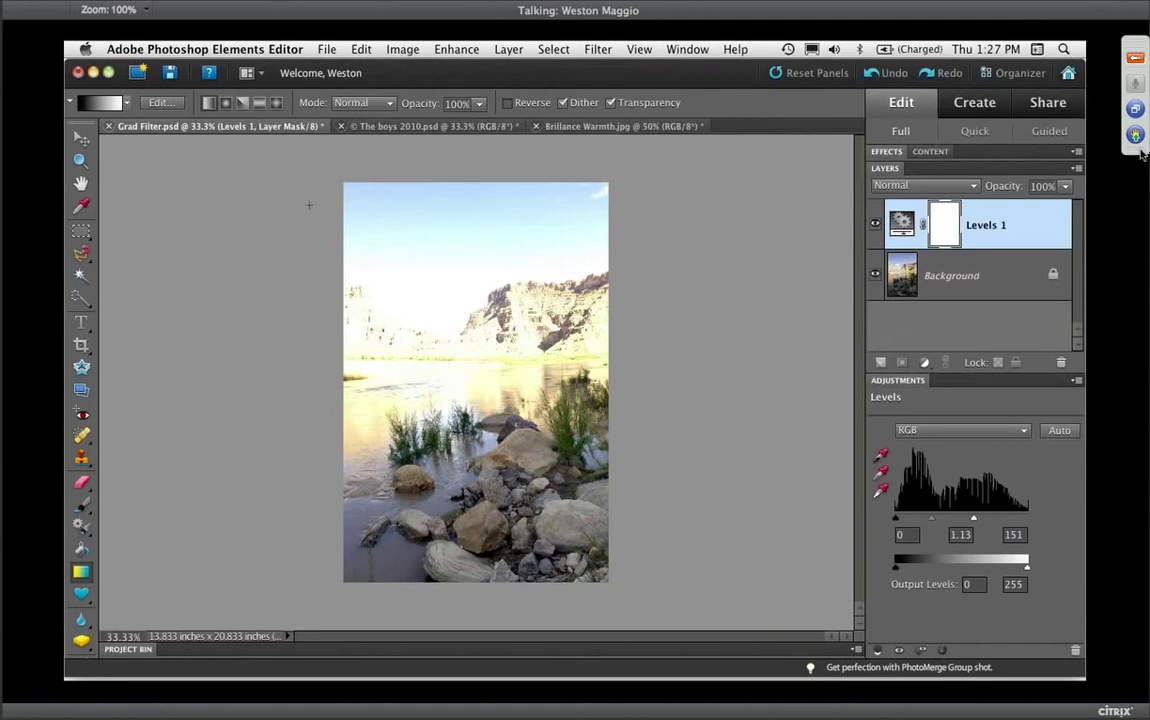
click(126, 102)
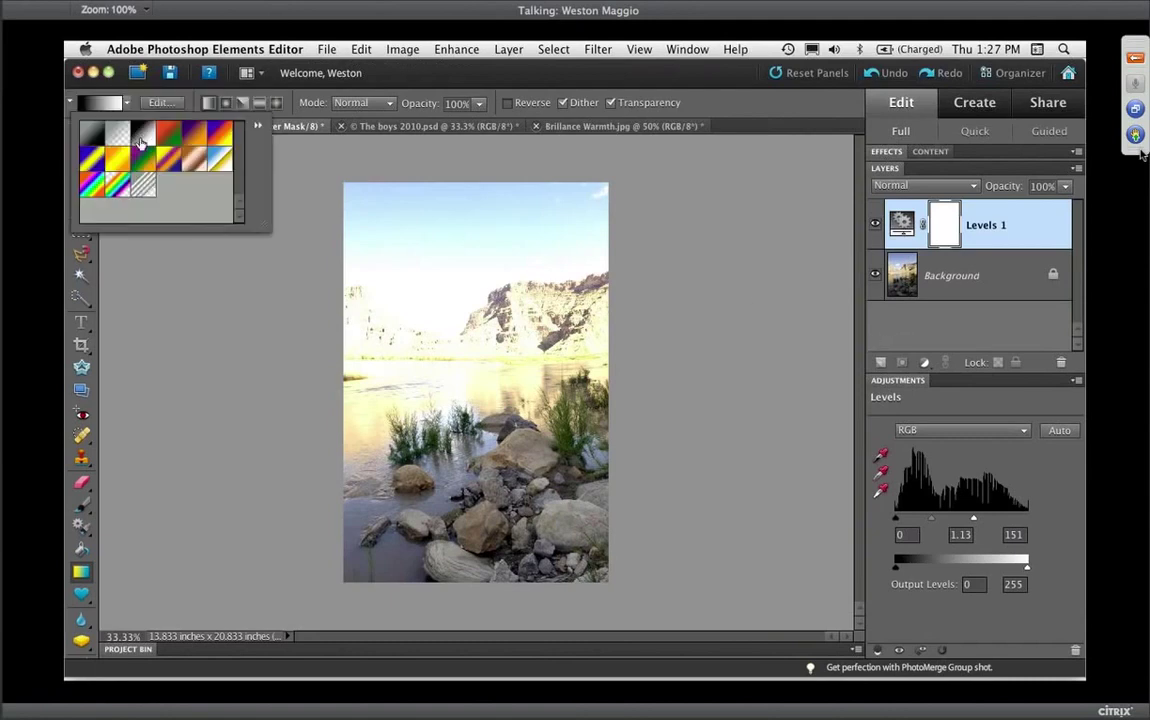
double_click(140, 143)
drag(477, 183, 476, 425)
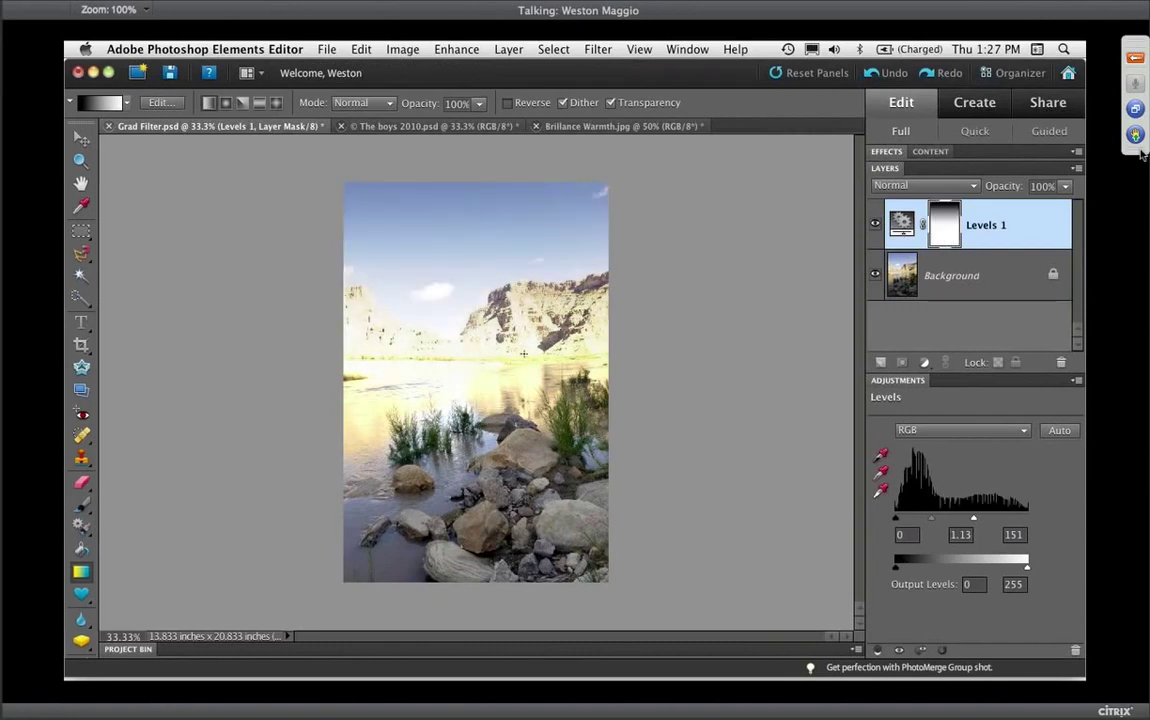
drag(473, 183, 468, 518)
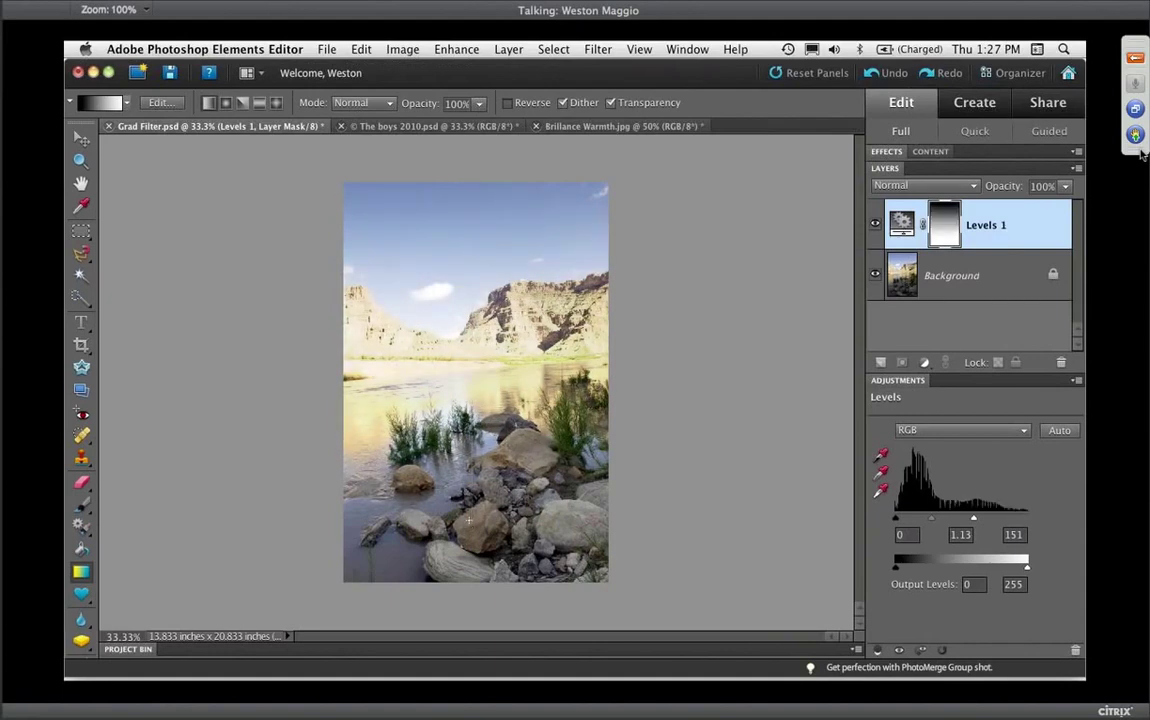
click(876, 226)
click(875, 226)
Redraw the mask gradient as a short transition from the far shoreline to the base of the plants, and check the mask on its own.
drag(473, 312, 476, 455)
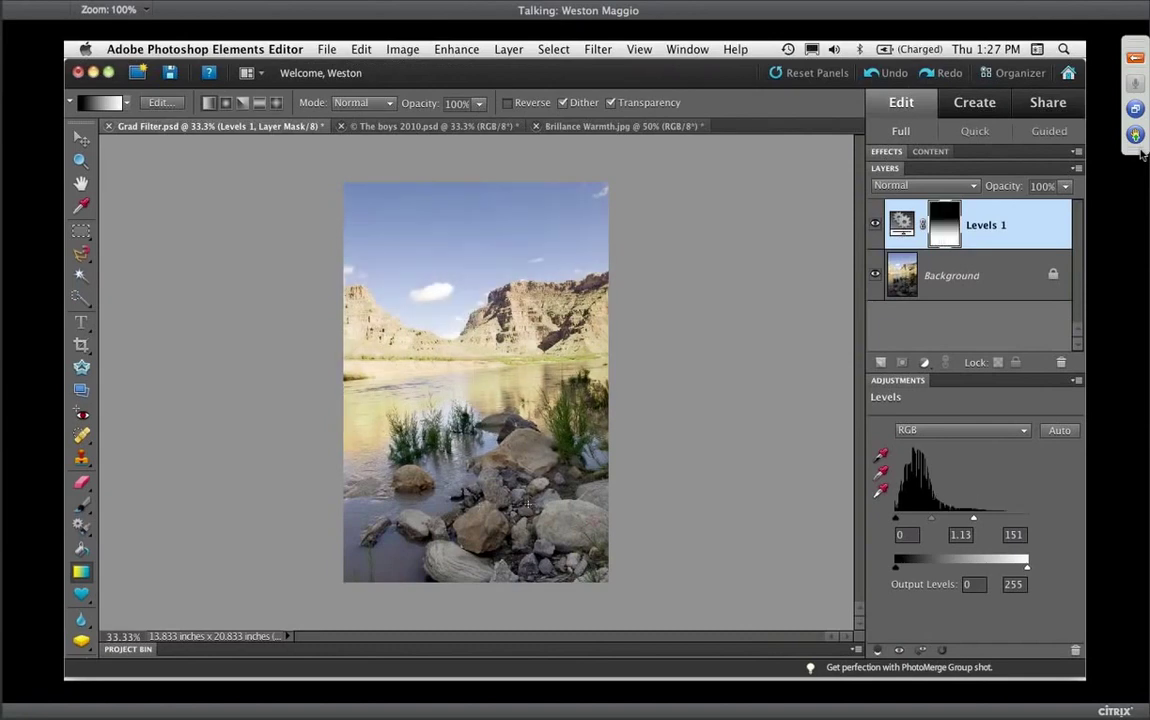
drag(477, 364, 476, 456)
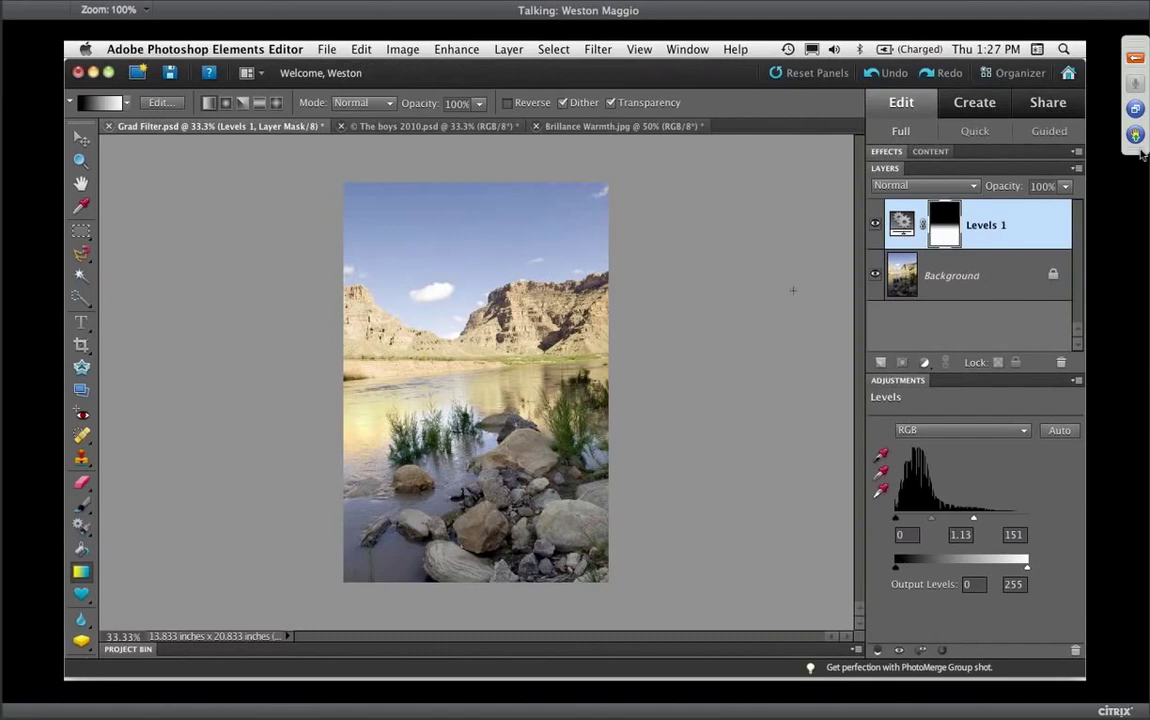
alt+click(947, 230)
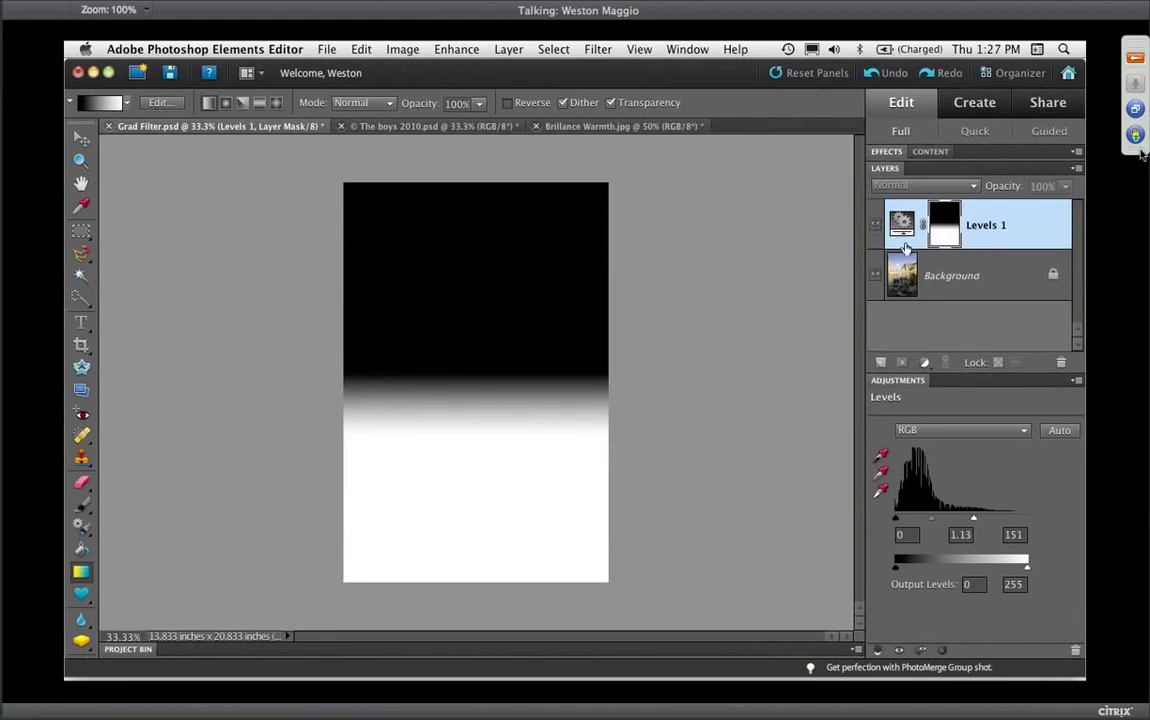
alt+click(945, 225)
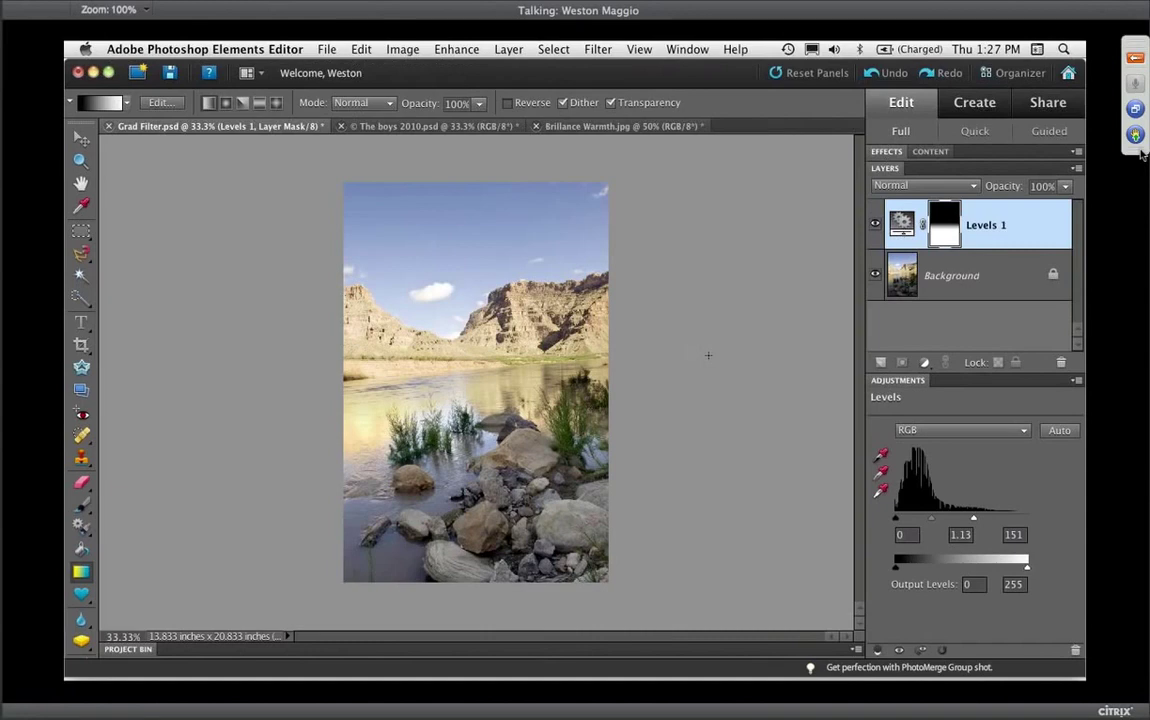
Switch to the Brush tool, enlarge it to 150 px, and undock the toolbox as a floating panel.
key(b)
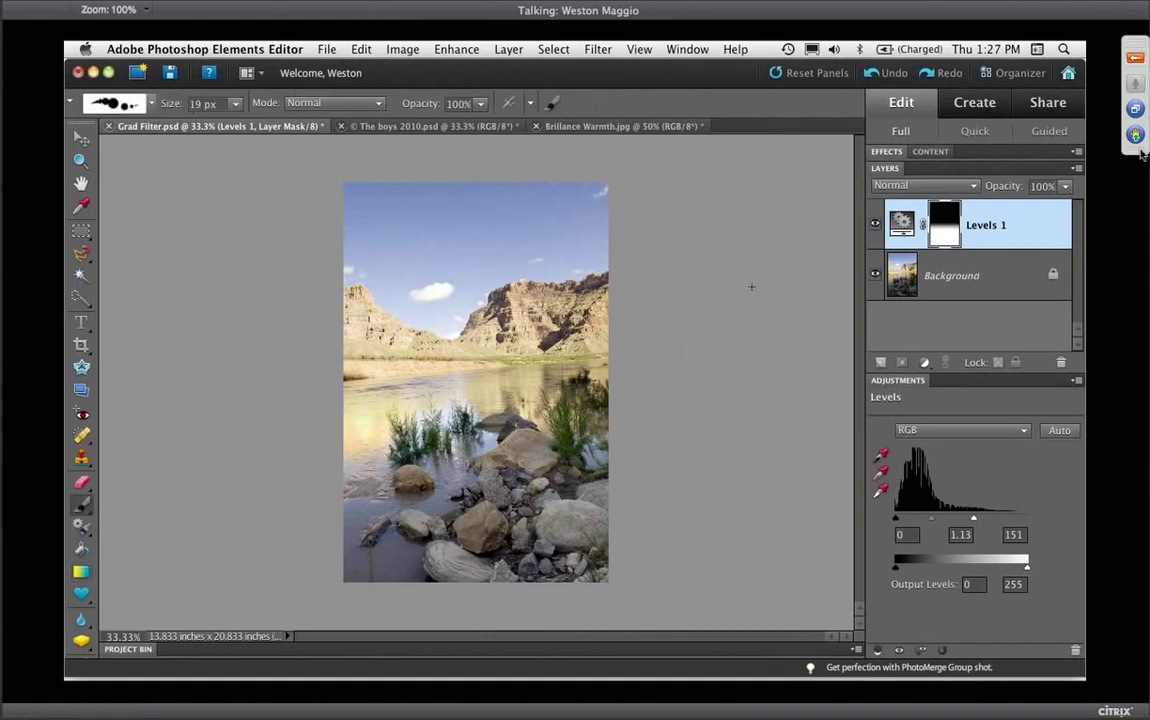
key(bracketright)
key(bracketright)
key(bracketright)
key(bracketright)
key(bracketright)
key(bracketright)
key(bracketright)
key(bracketright)
key(bracketright)
click(100, 133)
mouse_move(100, 133)
mouse_down()
mouse_move(84, 111)
mouse_move(130, 75)
mouse_move(83, 134)
mouse_up()
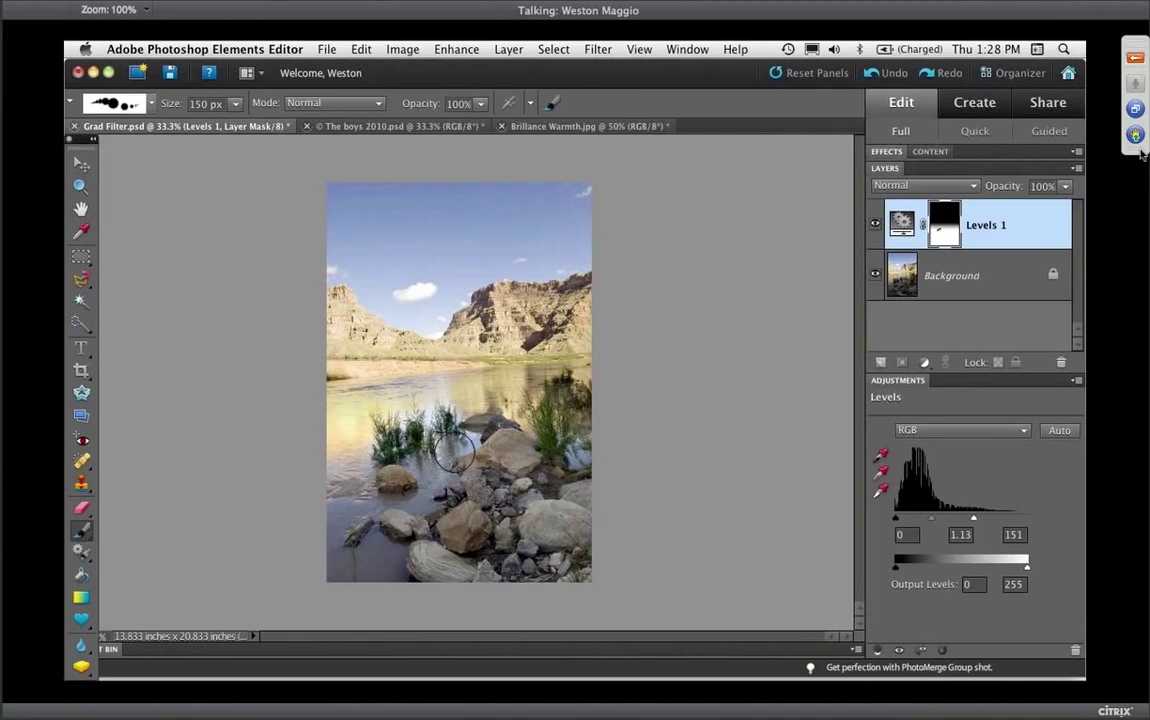
Choose the soft 100 px preset from the Default Brushes for painting on the mask.
click(148, 103)
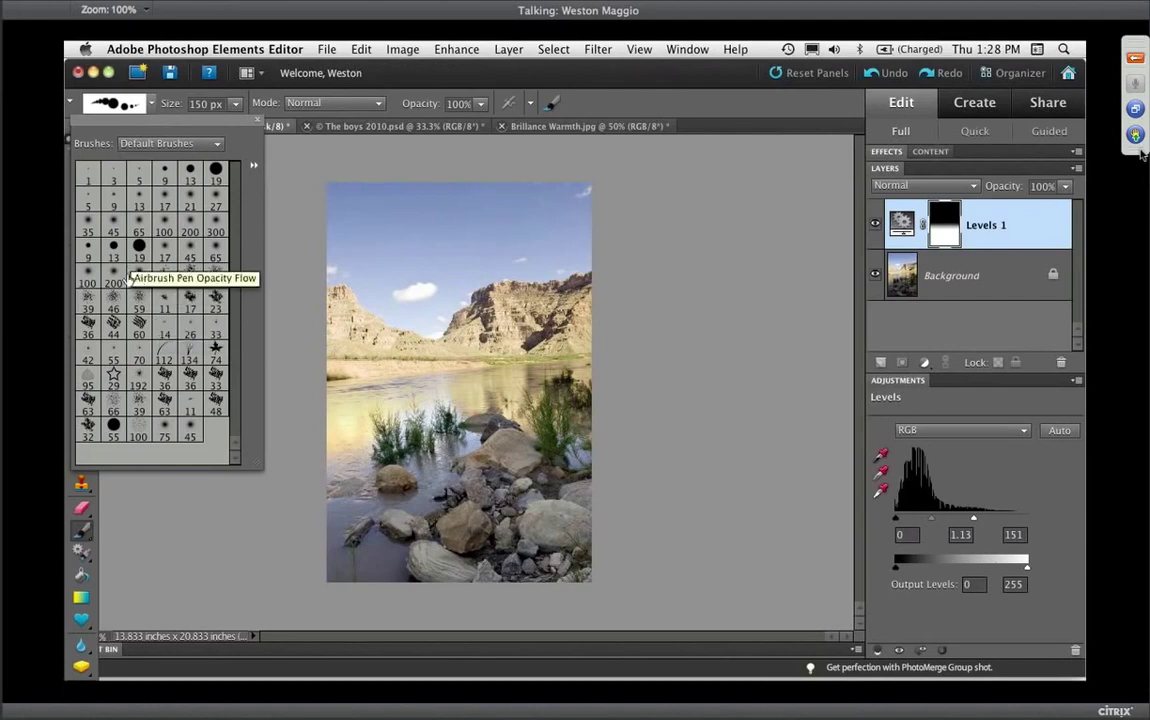
click(94, 277)
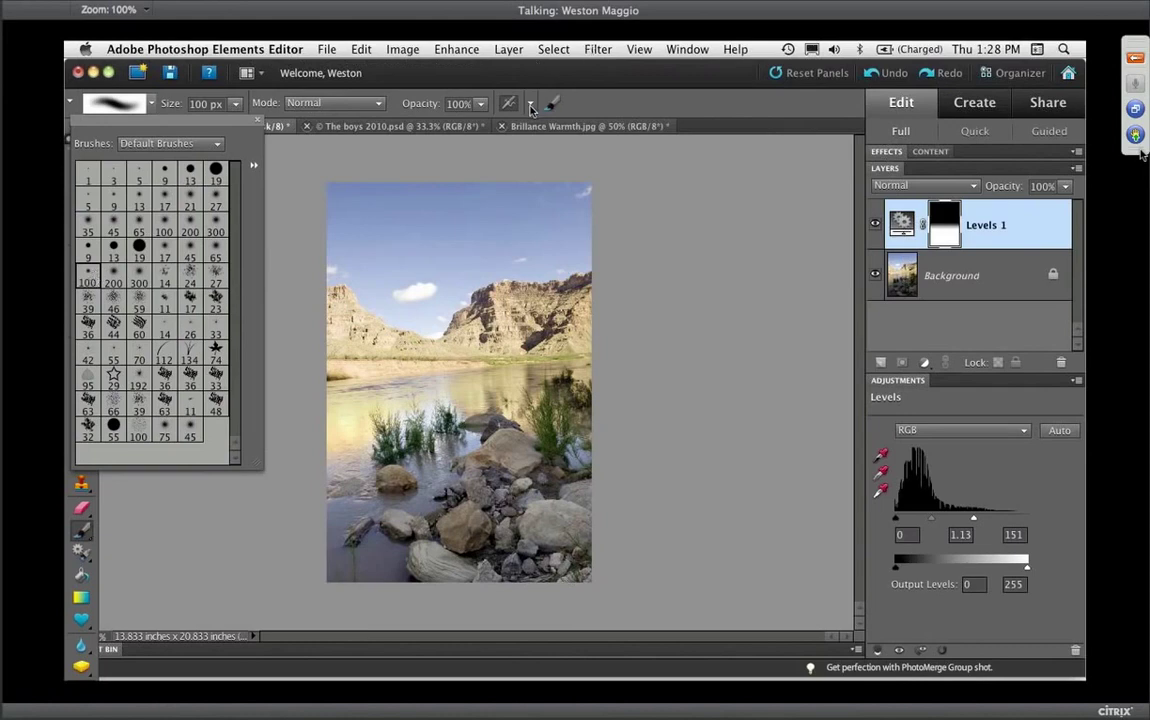
click(482, 100)
click(530, 103)
click(531, 104)
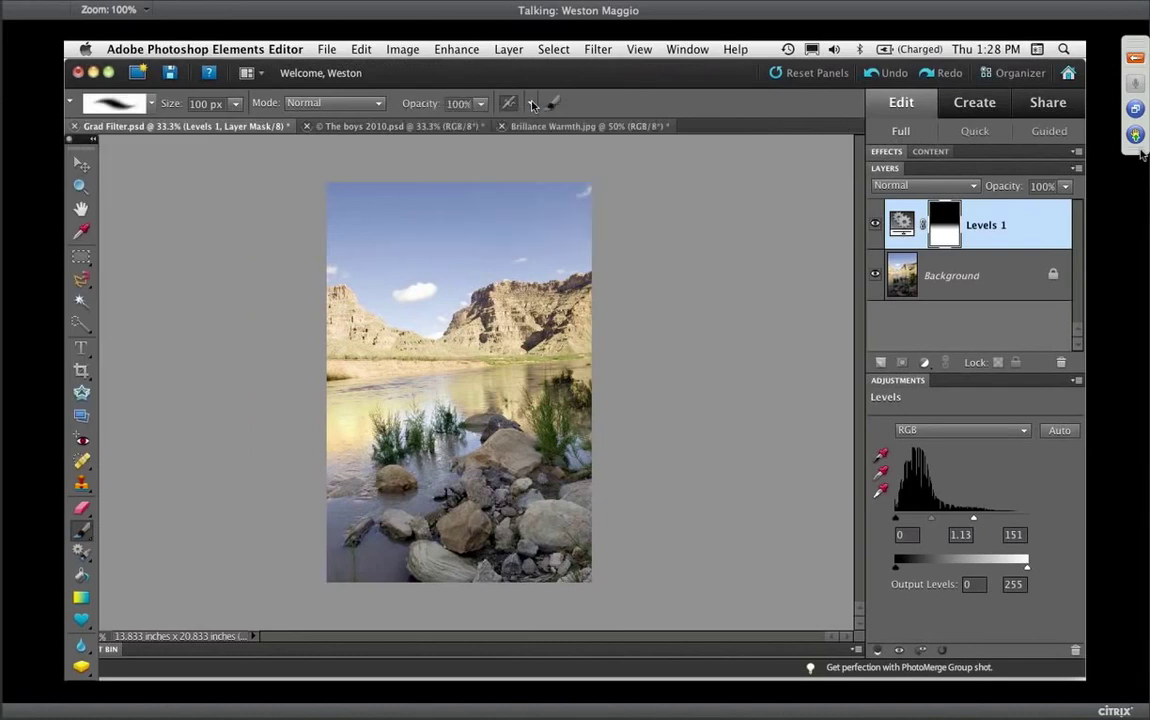
click(116, 100)
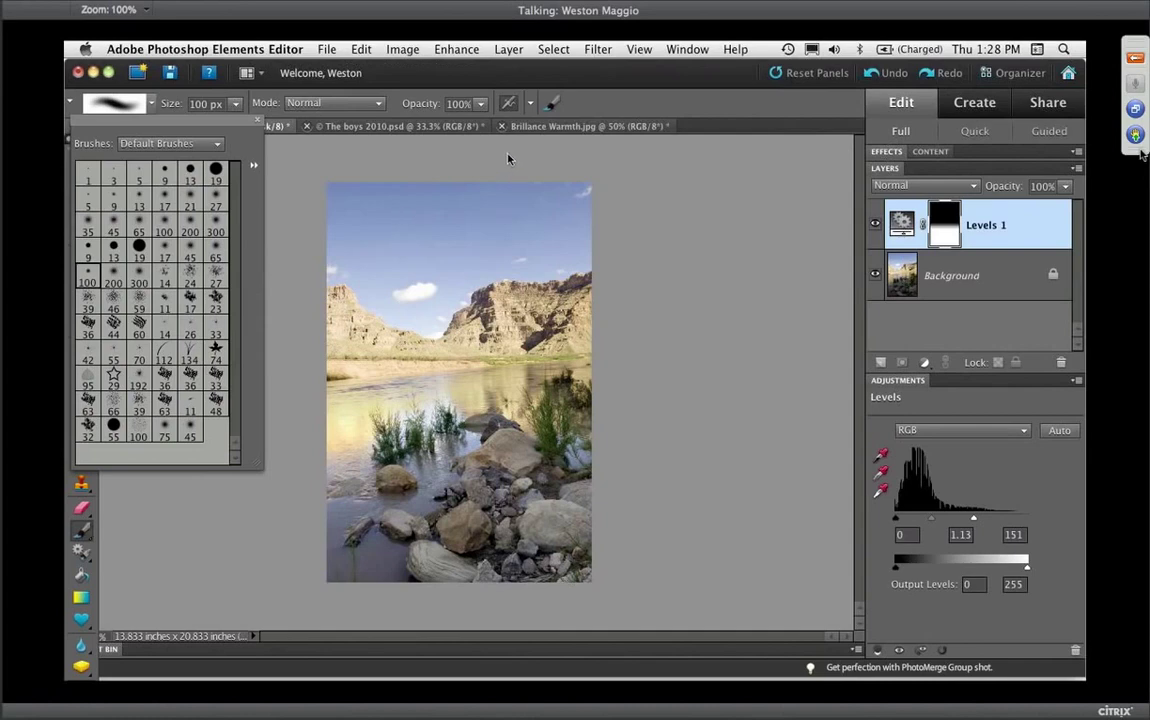
click(595, 89)
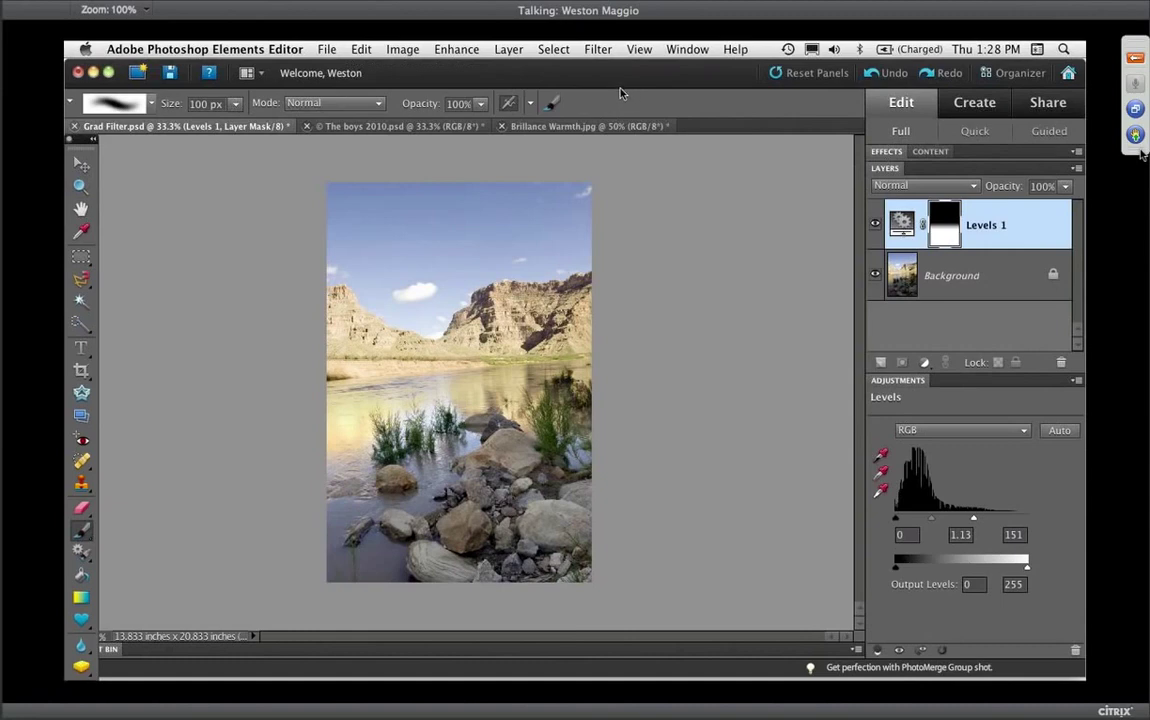
Check which brush settings pen pressure controls and reselect the soft 100 px brush preset.
click(530, 103)
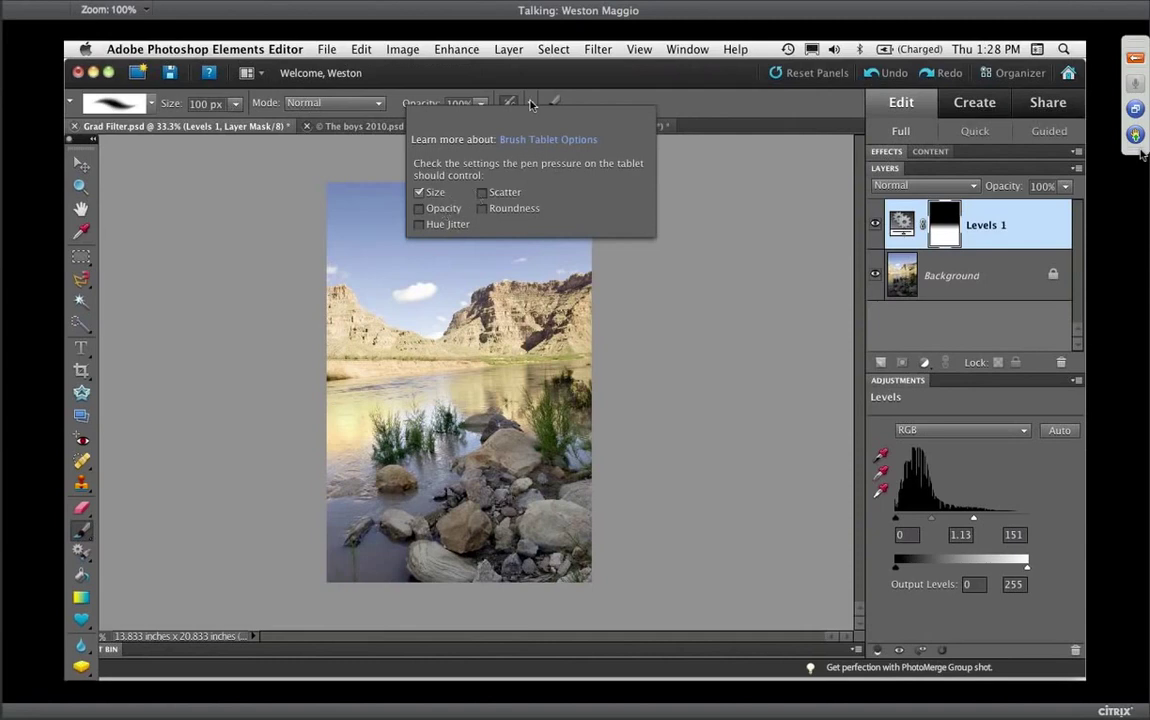
click(151, 106)
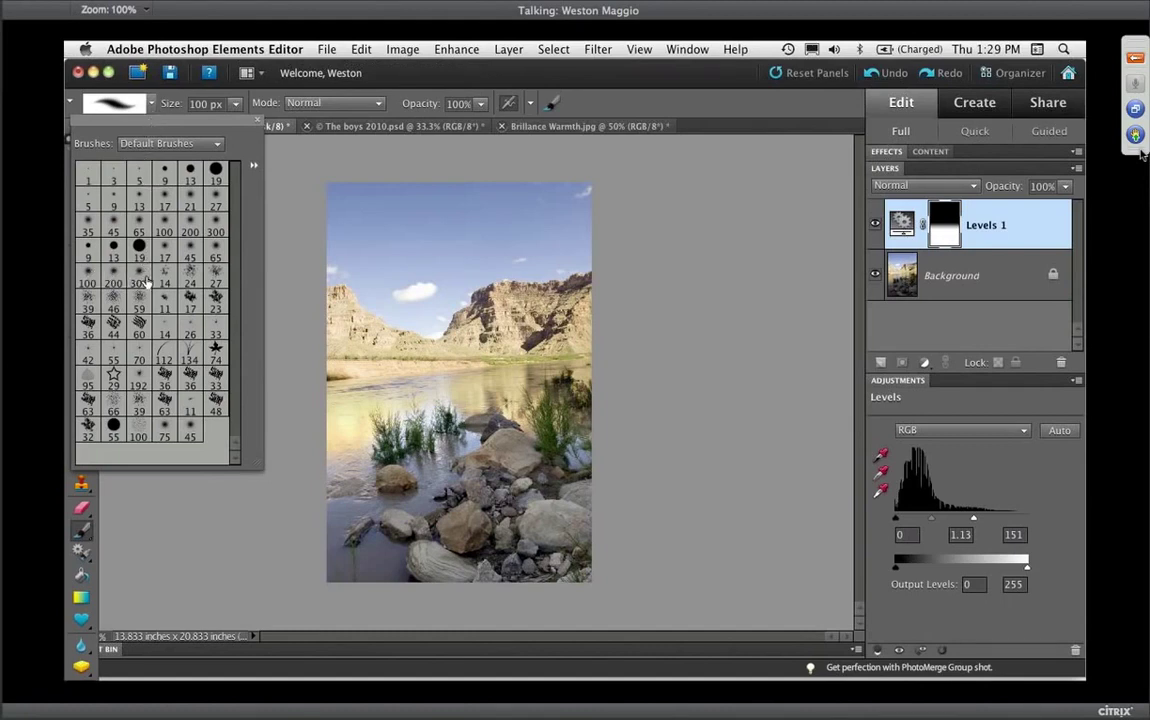
click(88, 279)
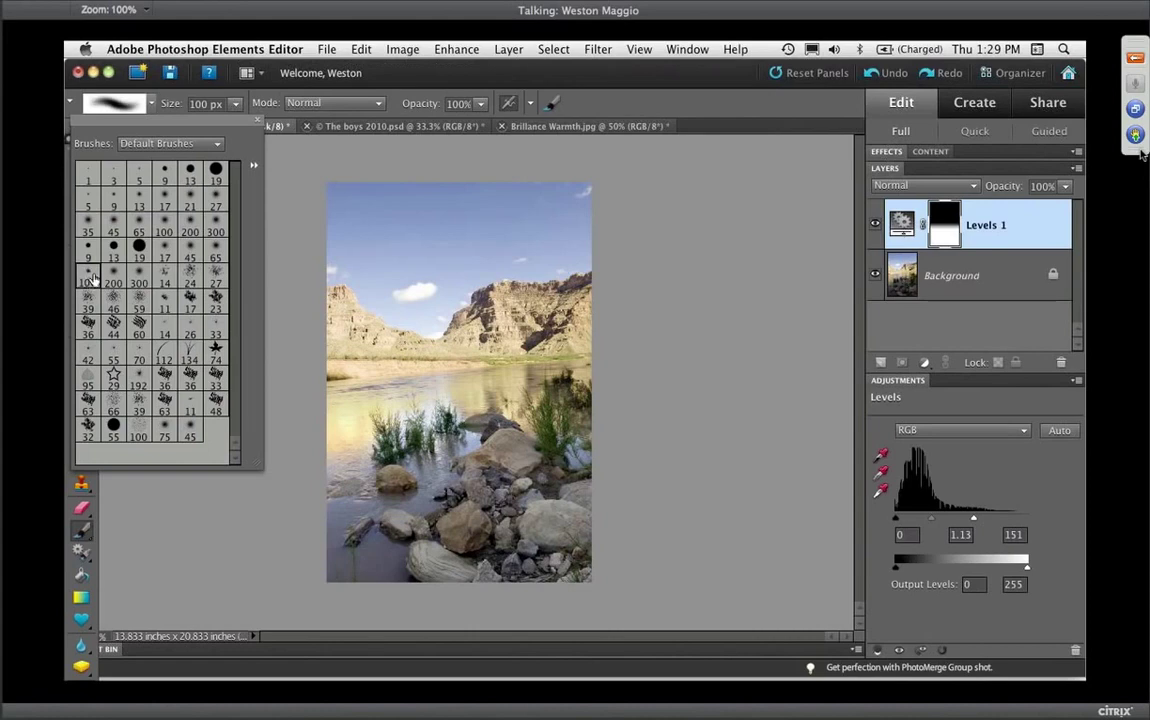
click(290, 194)
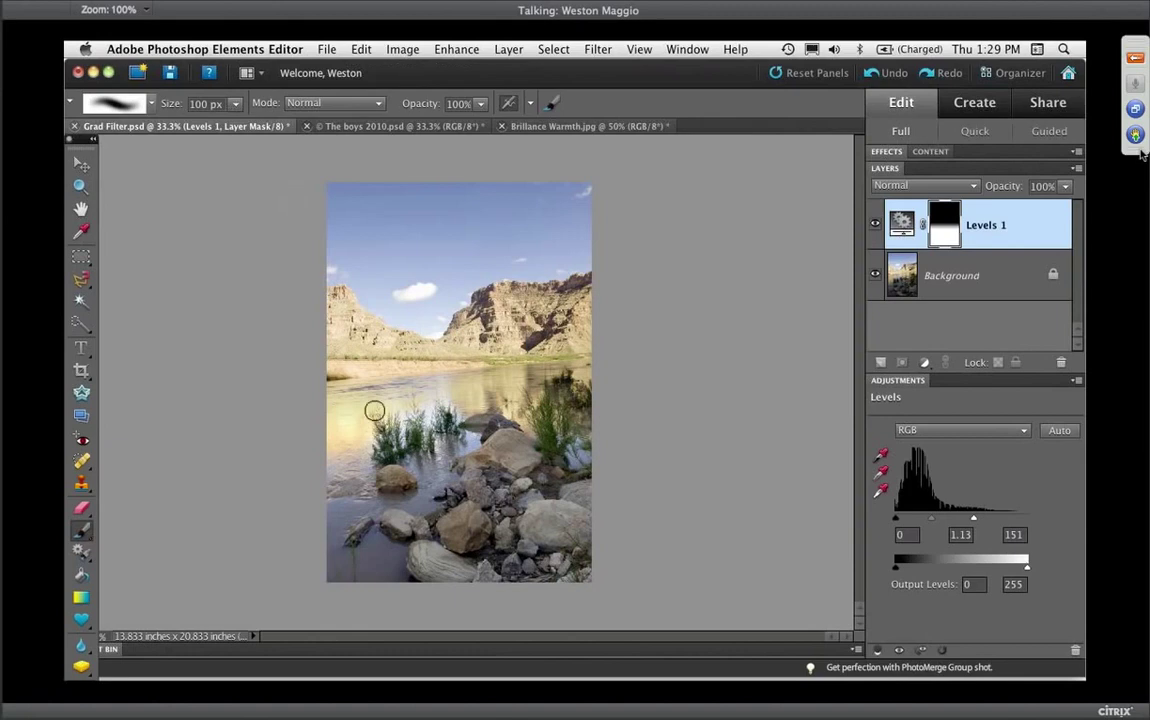
Enlarge the brush to 500 px and paint white on the Levels mask over the river, expanding the toolbox to two columns.
key(bracketright)
key(bracketright)
key(bracketright)
key(bracketright)
key(bracketright)
key(bracketright)
key(bracketright)
key(bracketright)
mouse_move(329, 441)
mouse_down()
mouse_move(357, 428)
mouse_move(341, 462)
mouse_move(373, 449)
mouse_up()
key(ctrl+z)
click(94, 141)
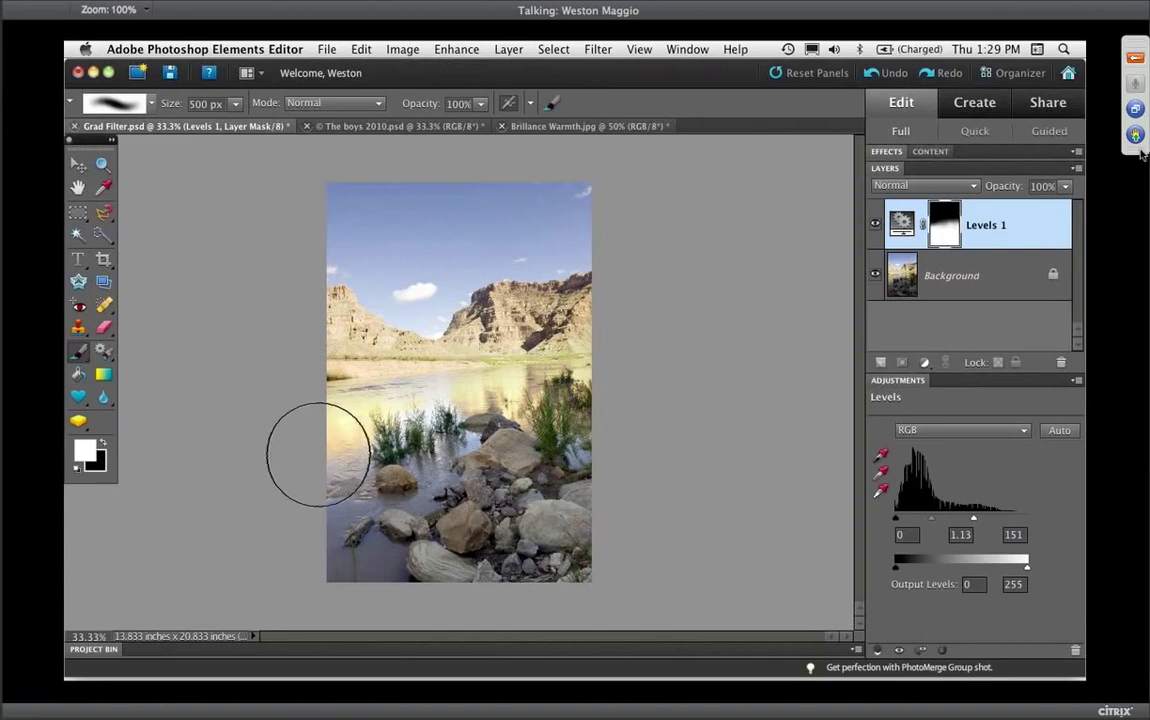
Paint black on the Levels mask over the water and submerged rock at the photo's left edge, reducing the brush to 100 px.
key(x)
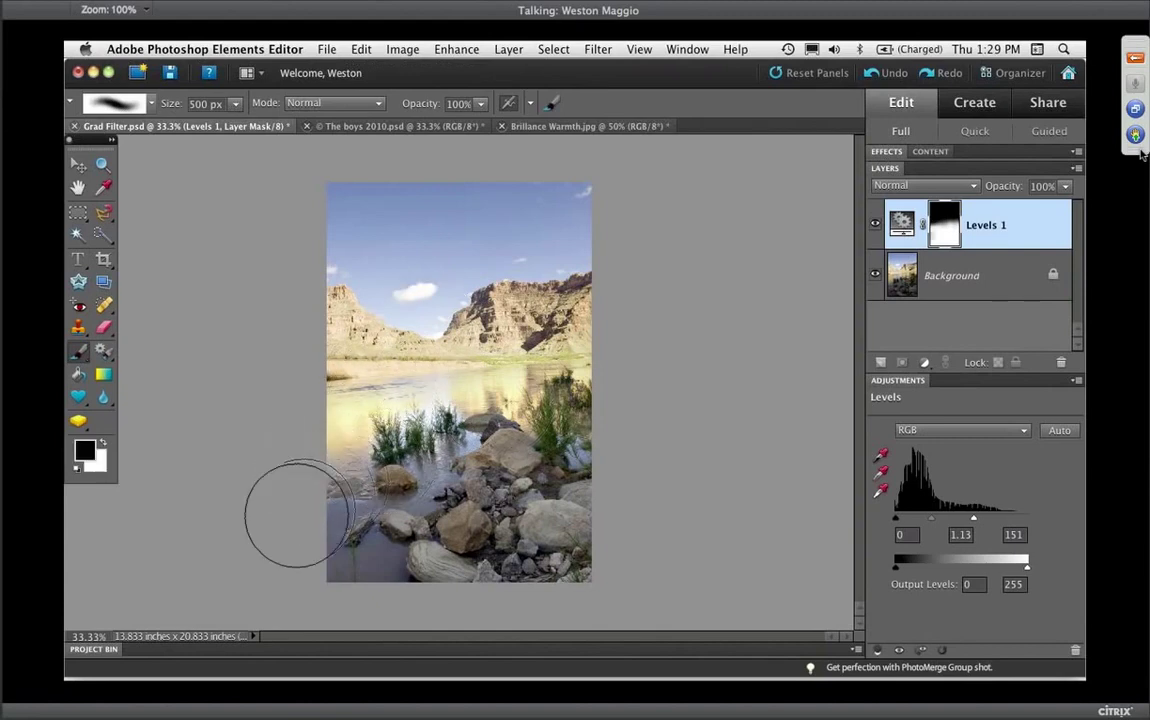
key(bracketleft)
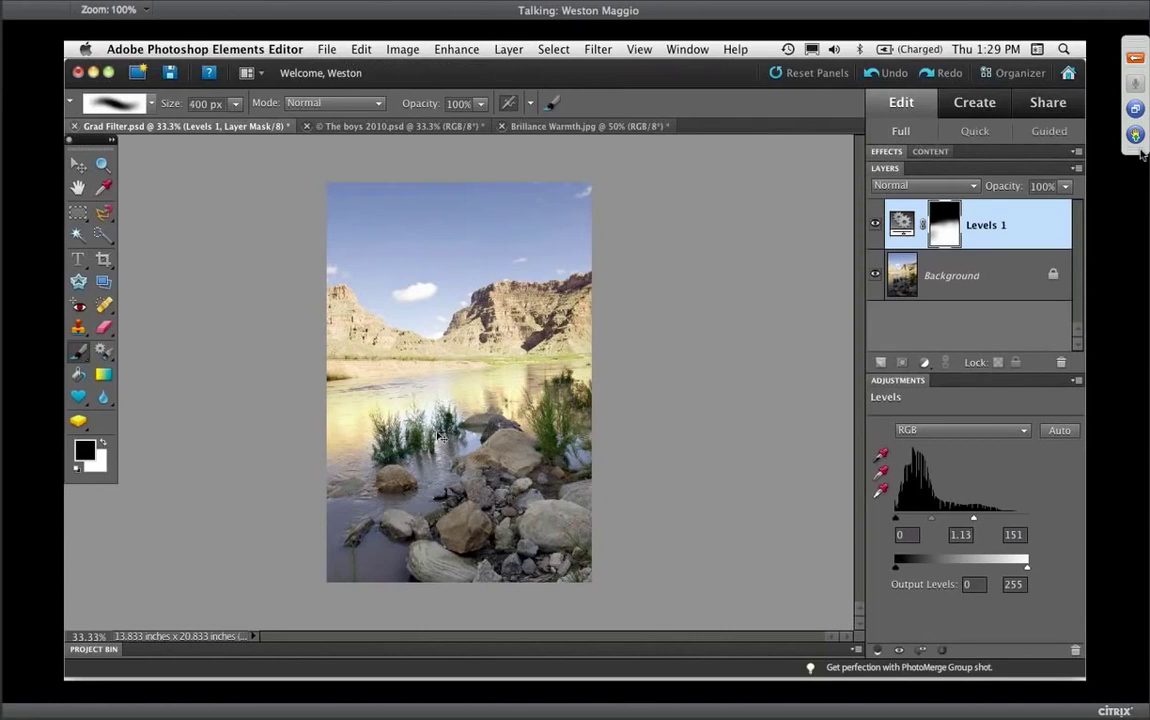
key(super+equal)
key(super+equal)
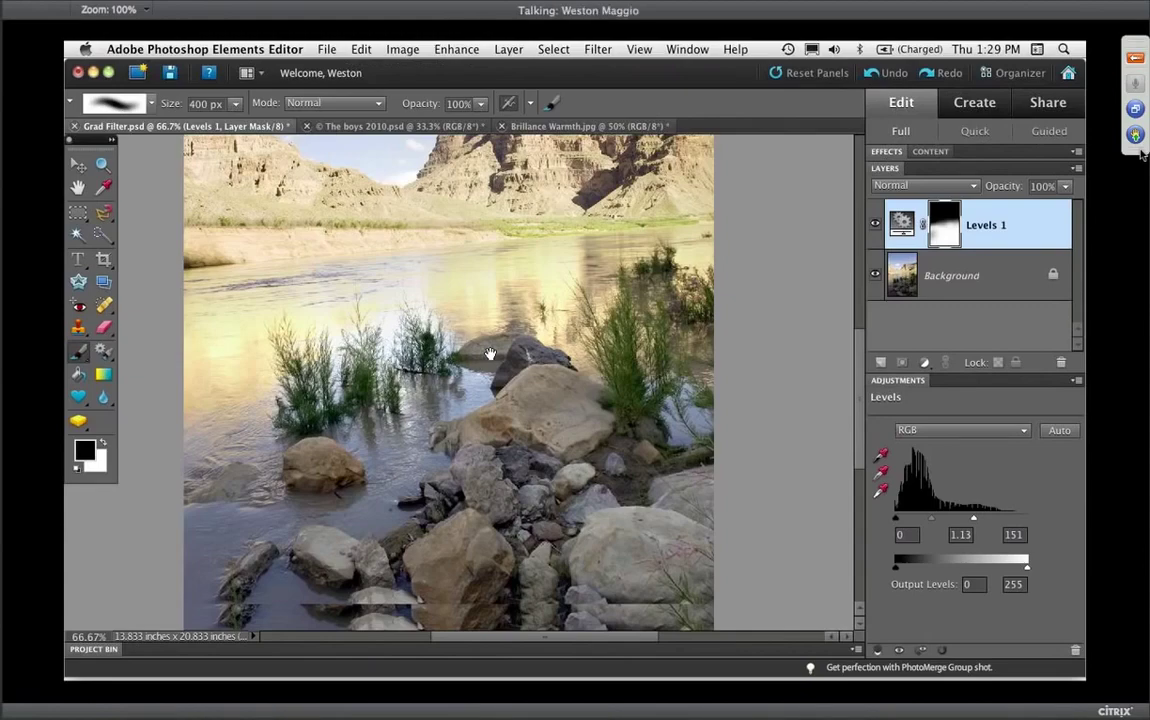
drag(490, 354, 505, 274)
key(bracketleft)
key(bracketleft)
key(bracketleft)
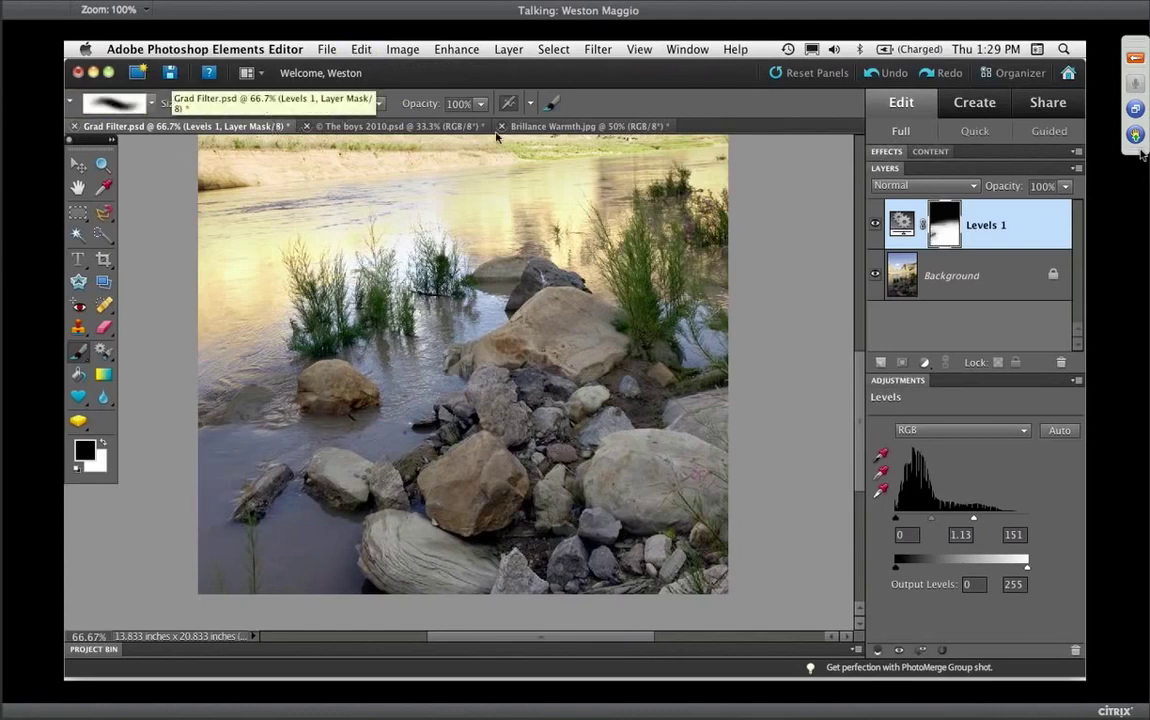
Make pen pressure control the brush's opacity in the tablet options.
click(508, 103)
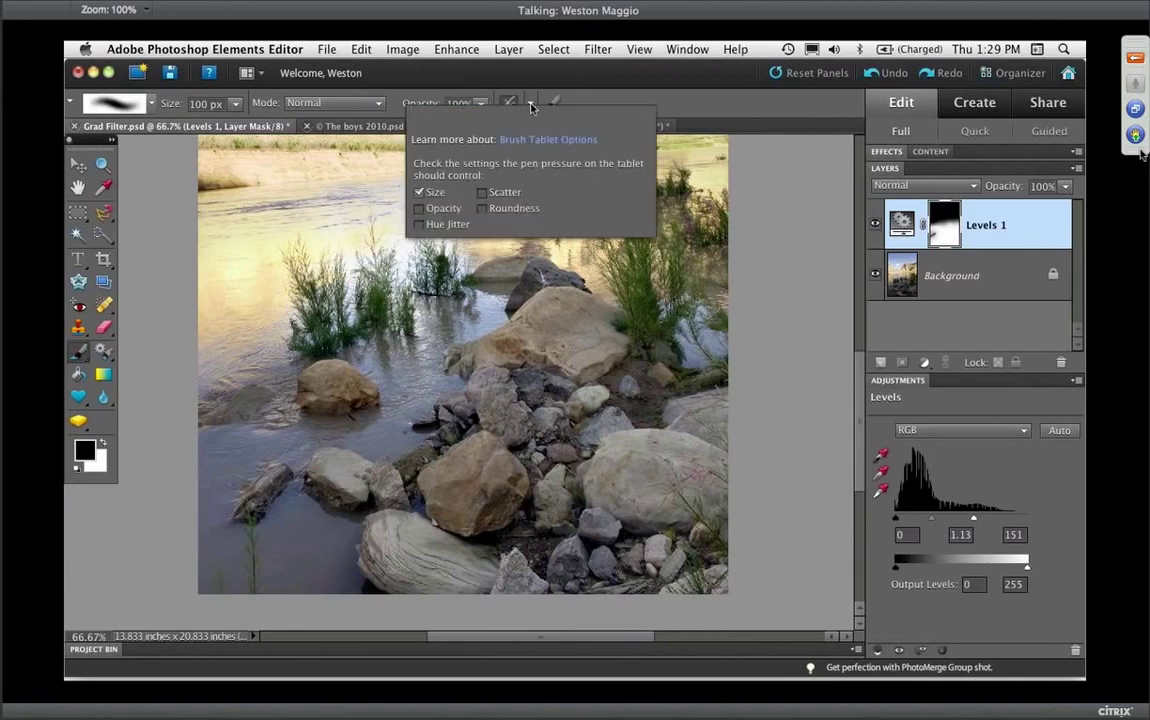
click(420, 209)
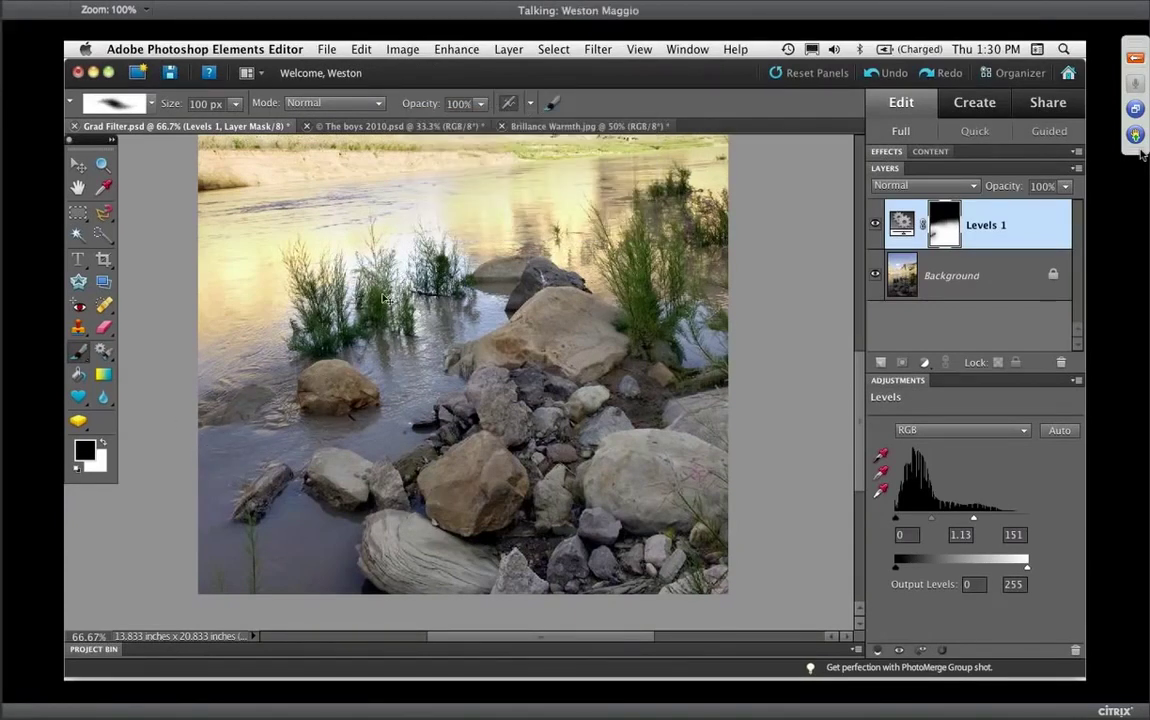
click(508, 103)
Paint soft black strokes on the Levels mask to darken the shadows between the rocks and along the photo's lower edge.
mouse_move(212, 421)
mouse_down()
mouse_move(240, 400)
mouse_move(185, 450)
mouse_move(335, 420)
mouse_move(398, 433)
mouse_move(410, 338)
mouse_move(332, 335)
mouse_move(431, 306)
mouse_move(460, 358)
mouse_move(495, 335)
mouse_move(595, 378)
mouse_move(727, 363)
mouse_move(630, 265)
mouse_move(432, 400)
mouse_move(485, 408)
mouse_up()
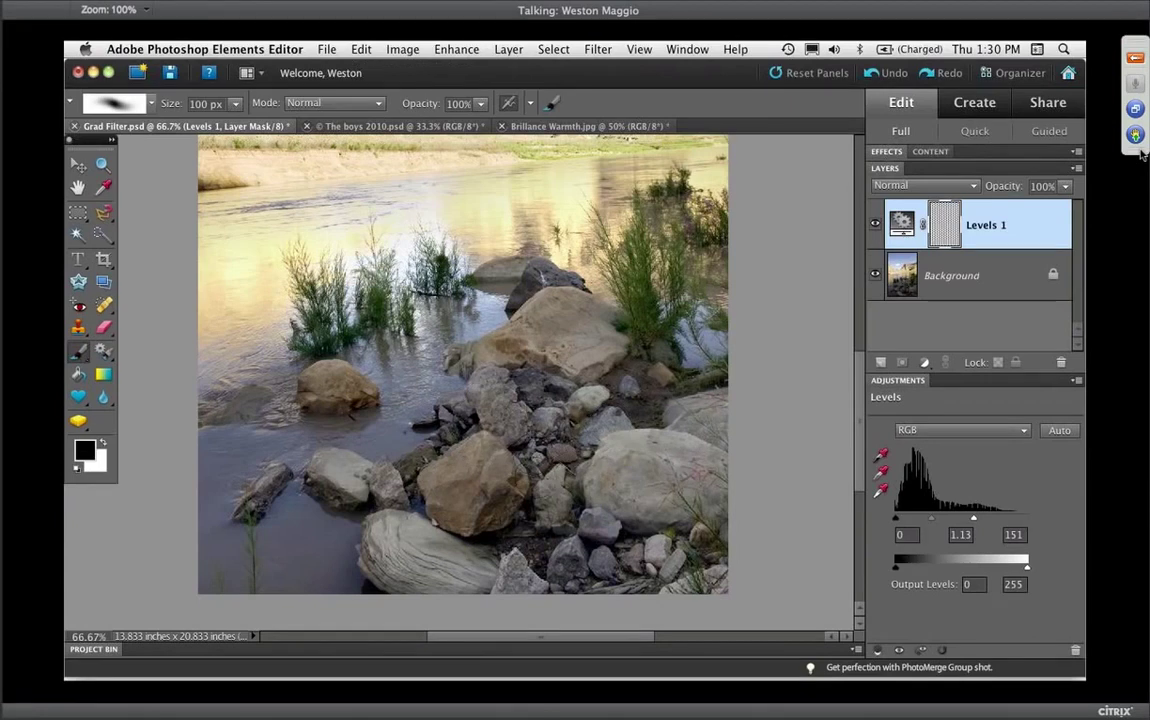
mouse_move(458, 478)
mouse_down()
mouse_move(380, 467)
mouse_move(379, 440)
mouse_move(400, 427)
mouse_move(386, 430)
mouse_up()
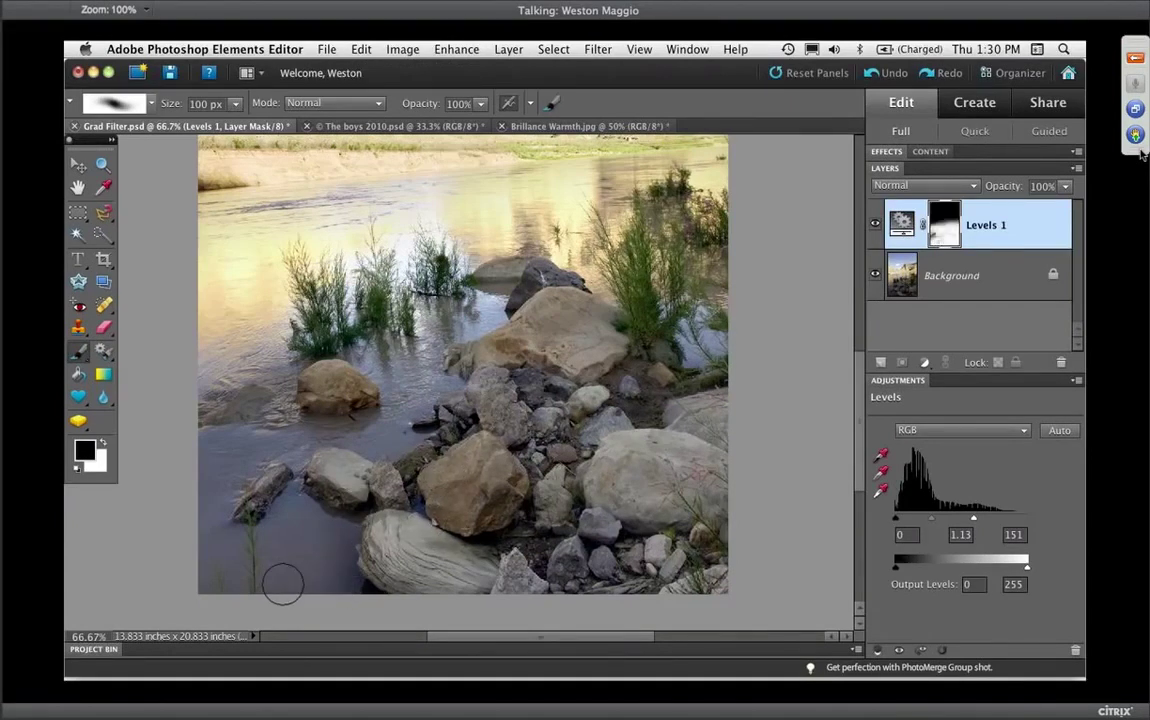
mouse_move(283, 583)
mouse_down()
mouse_move(180, 585)
mouse_move(205, 560)
mouse_move(393, 605)
mouse_move(525, 590)
mouse_up()
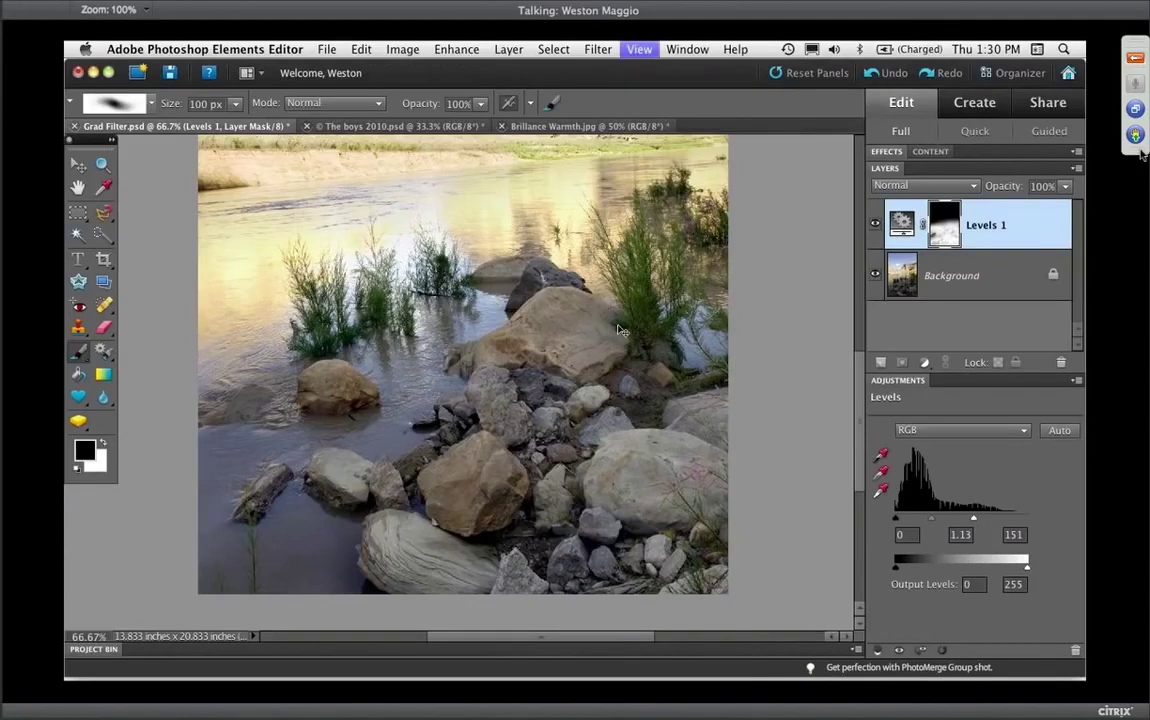
Display the Levels mask on its own to examine the gradient and the painted strokes.
key(super+minus)
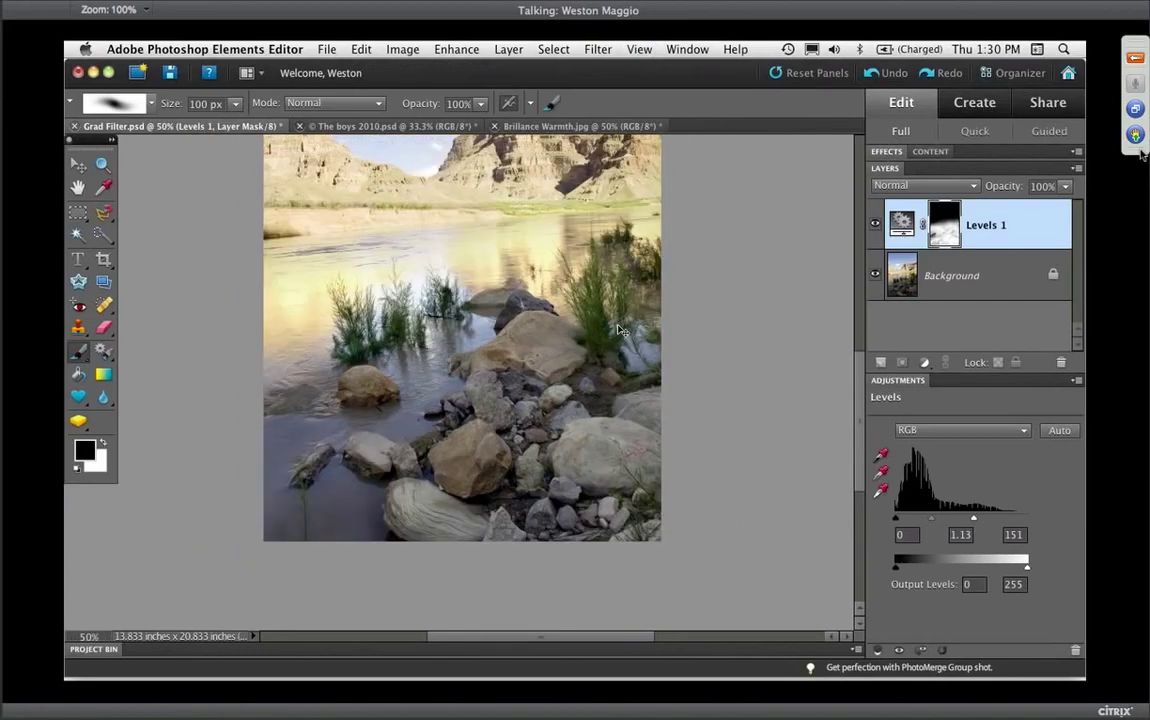
drag(618, 330, 463, 414)
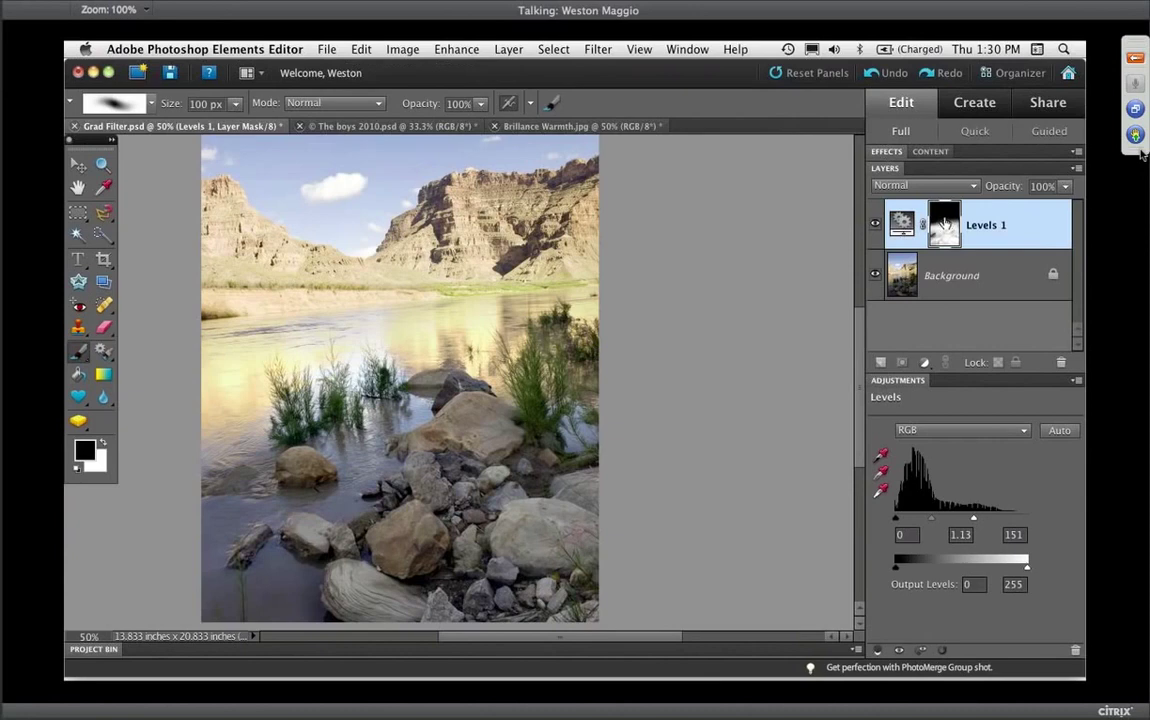
alt+click(944, 224)
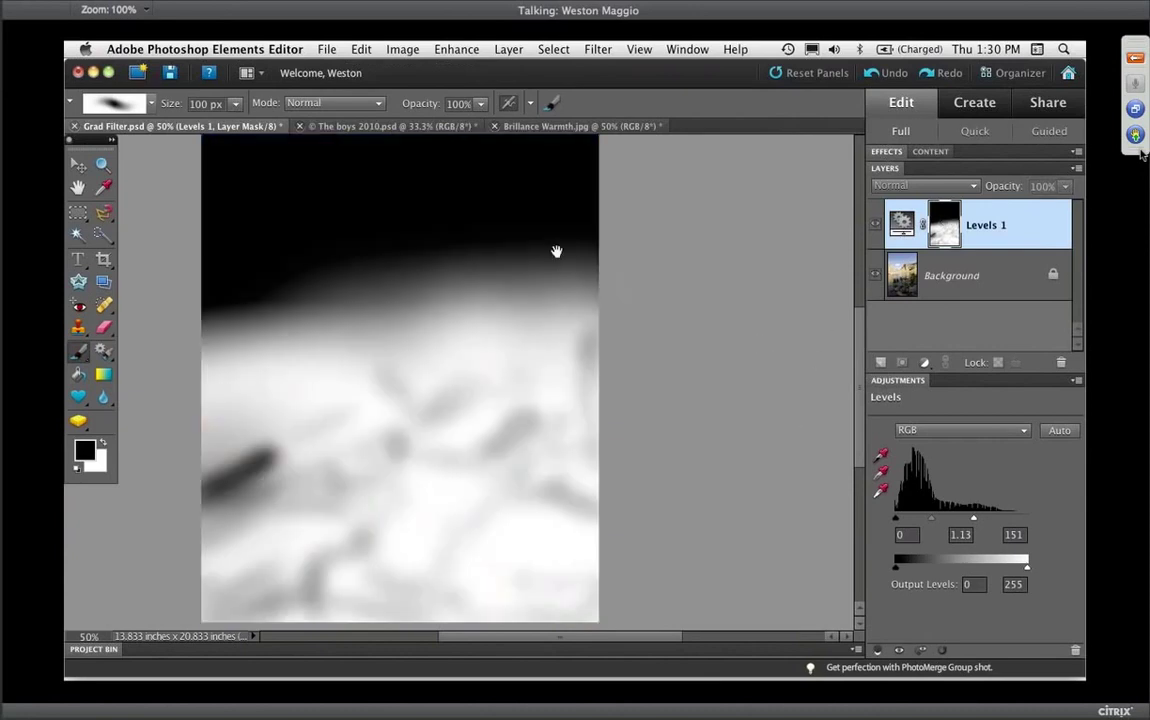
Examine the upper and lower parts of the Levels mask, and return to the normal photo view.
drag(453, 142, 473, 277)
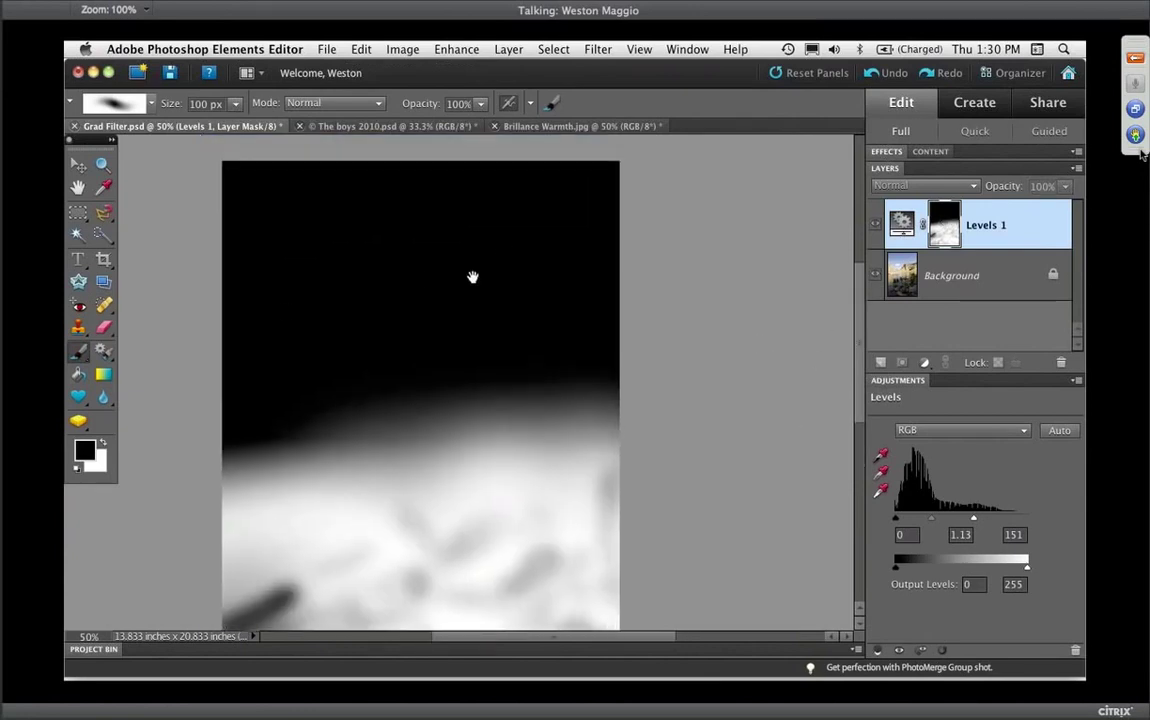
drag(485, 513, 490, 377)
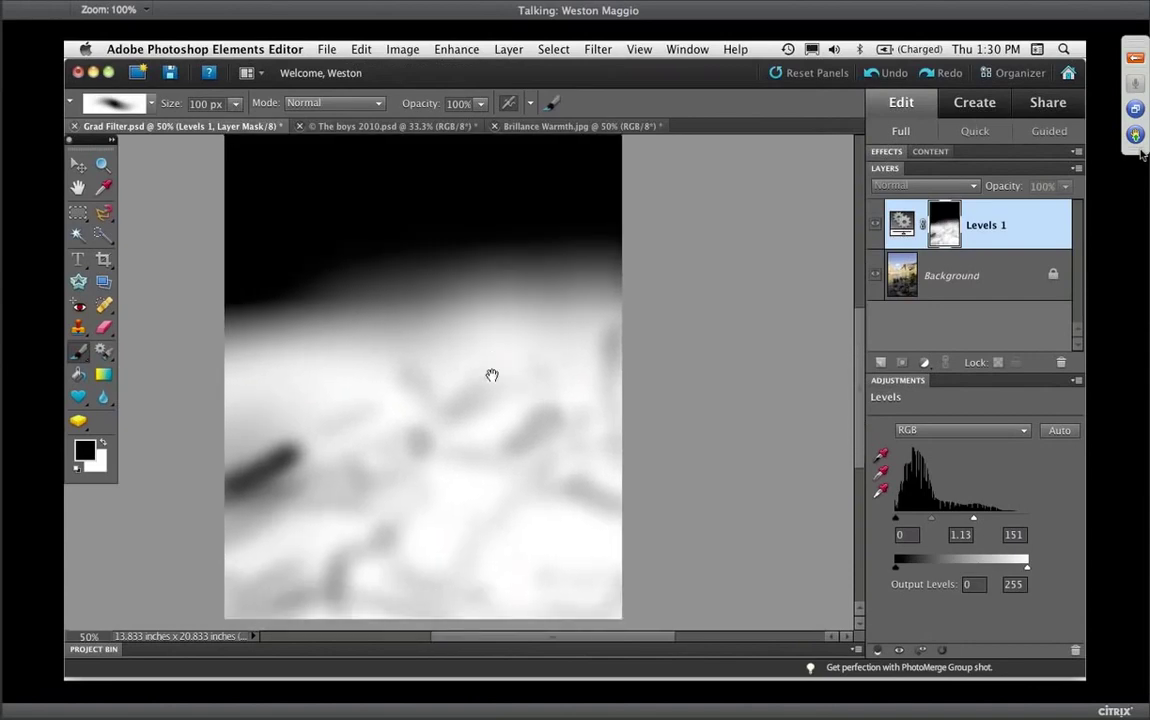
alt+click(955, 240)
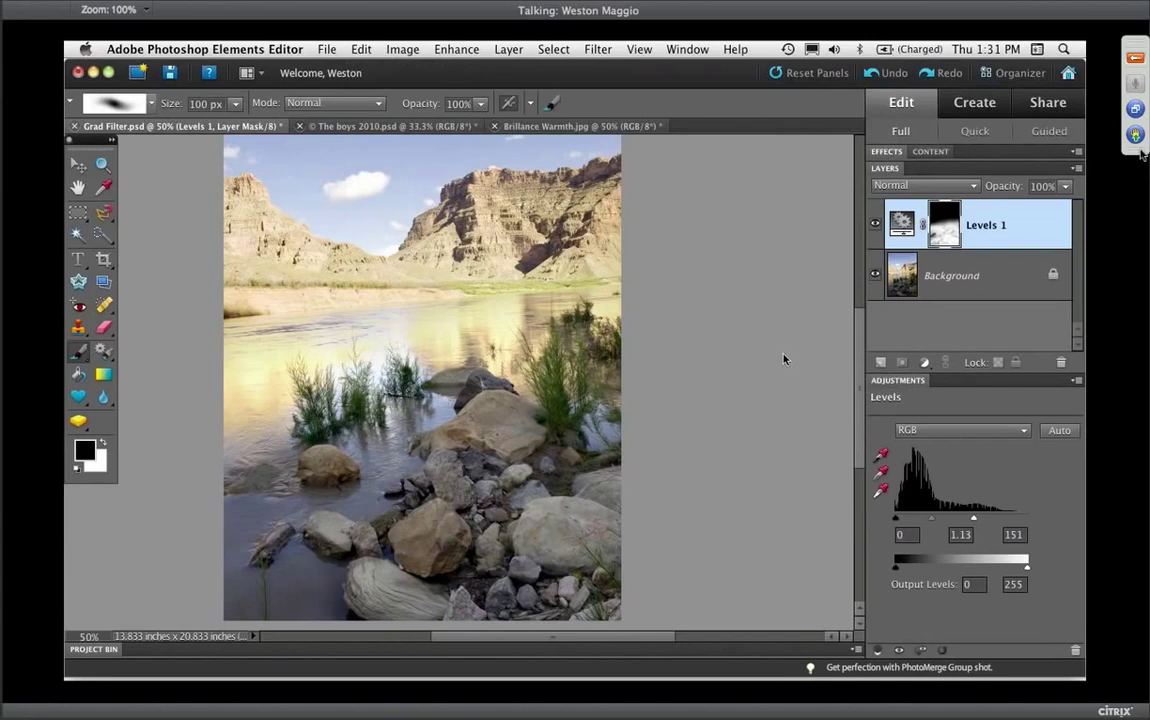
Compare the photo with the Levels 1 layer hidden and shown, and with its mask disabled and enabled.
click(876, 226)
click(875, 226)
shift+click(943, 231)
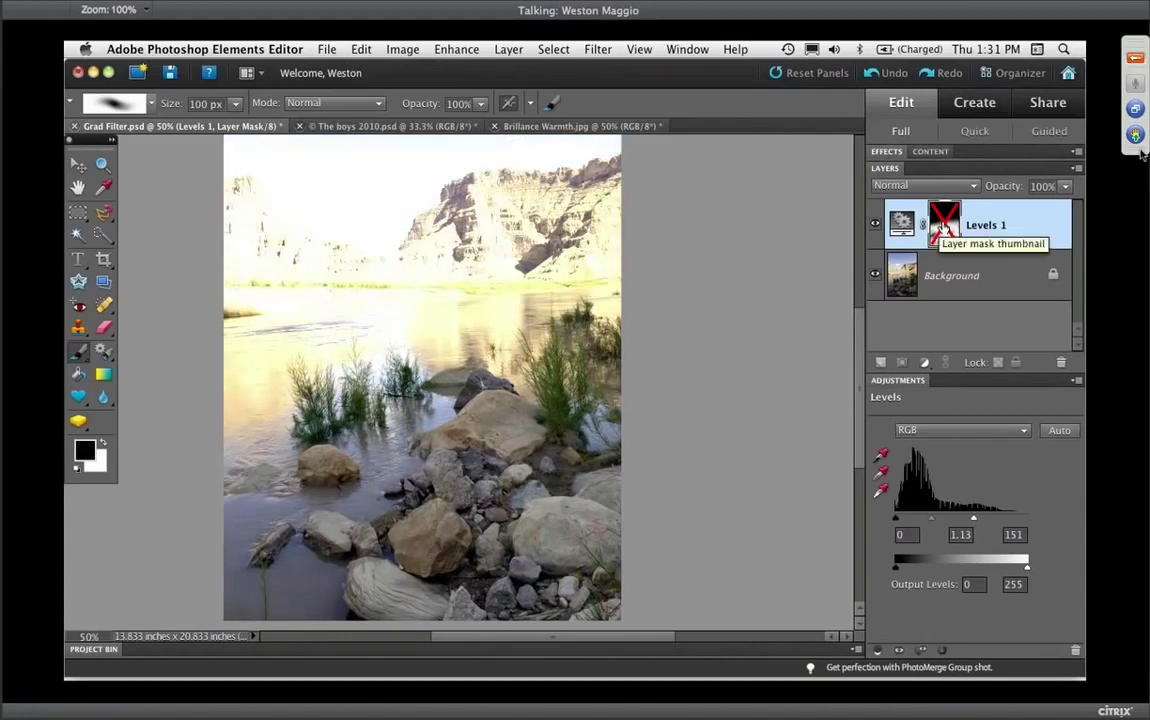
shift+click(943, 231)
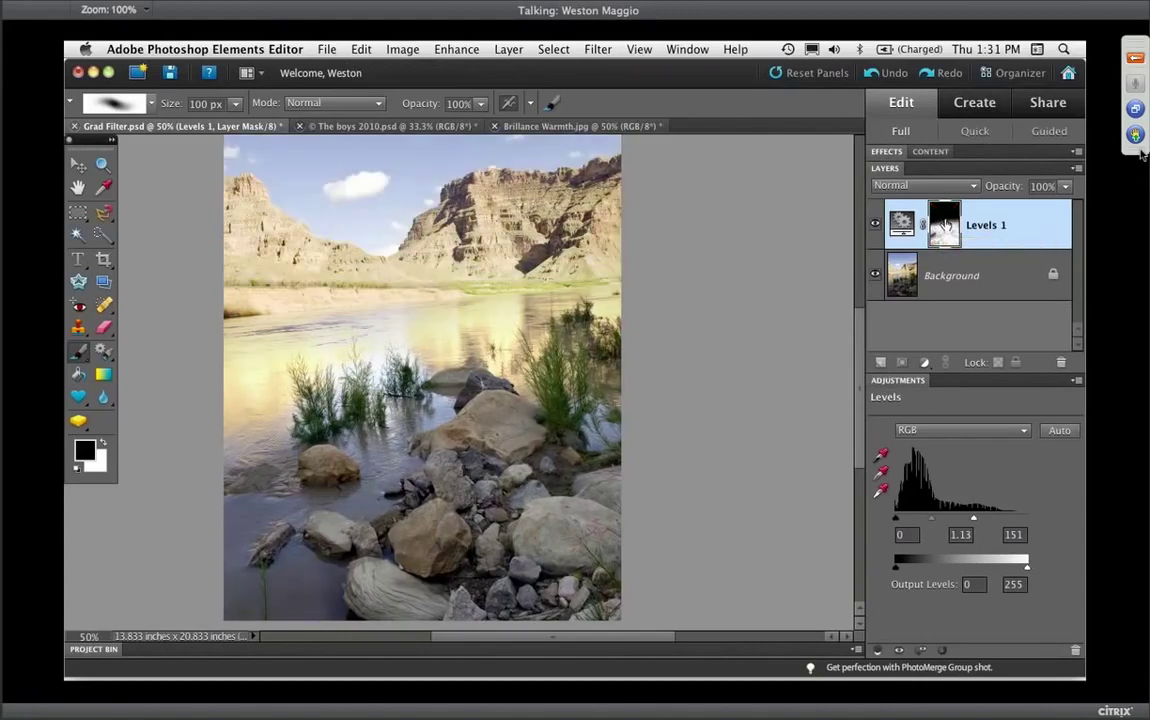
shift+click(945, 225)
shift+click(945, 225)
shift+click(945, 225)
shift+click(945, 225)
shift+click(945, 225)
Compare the whole photo before and after the adjustment by hiding and showing the Levels 1 layer, ending with it visible.
click(876, 224)
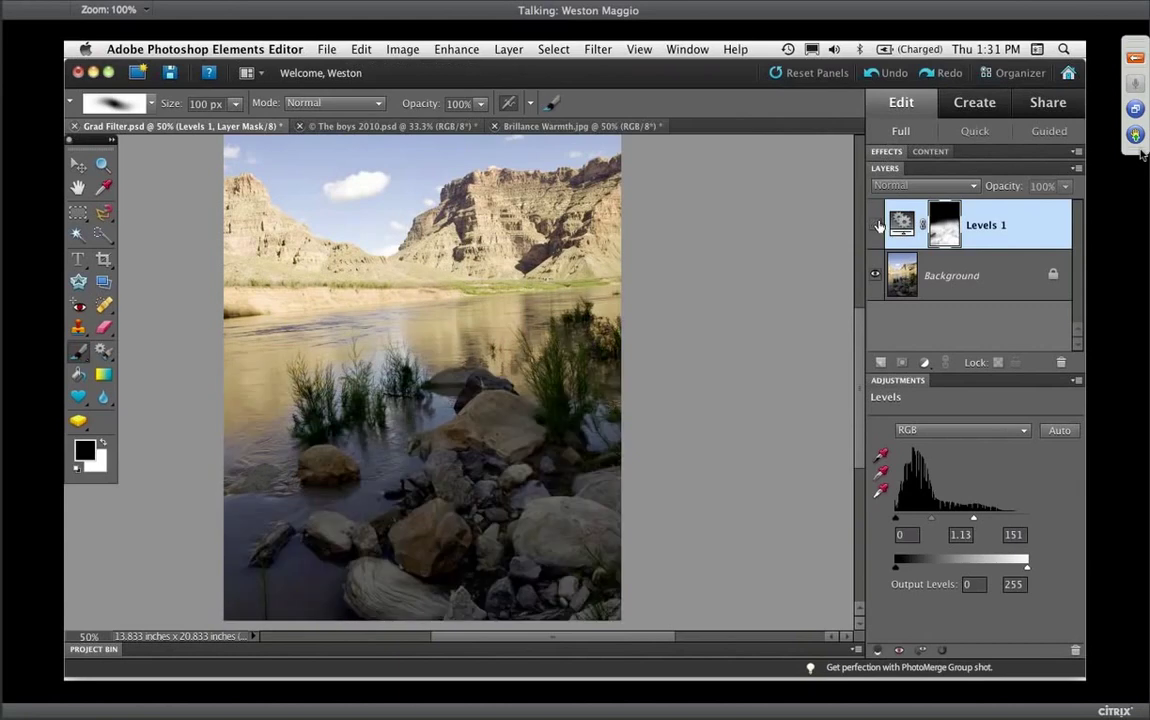
click(876, 225)
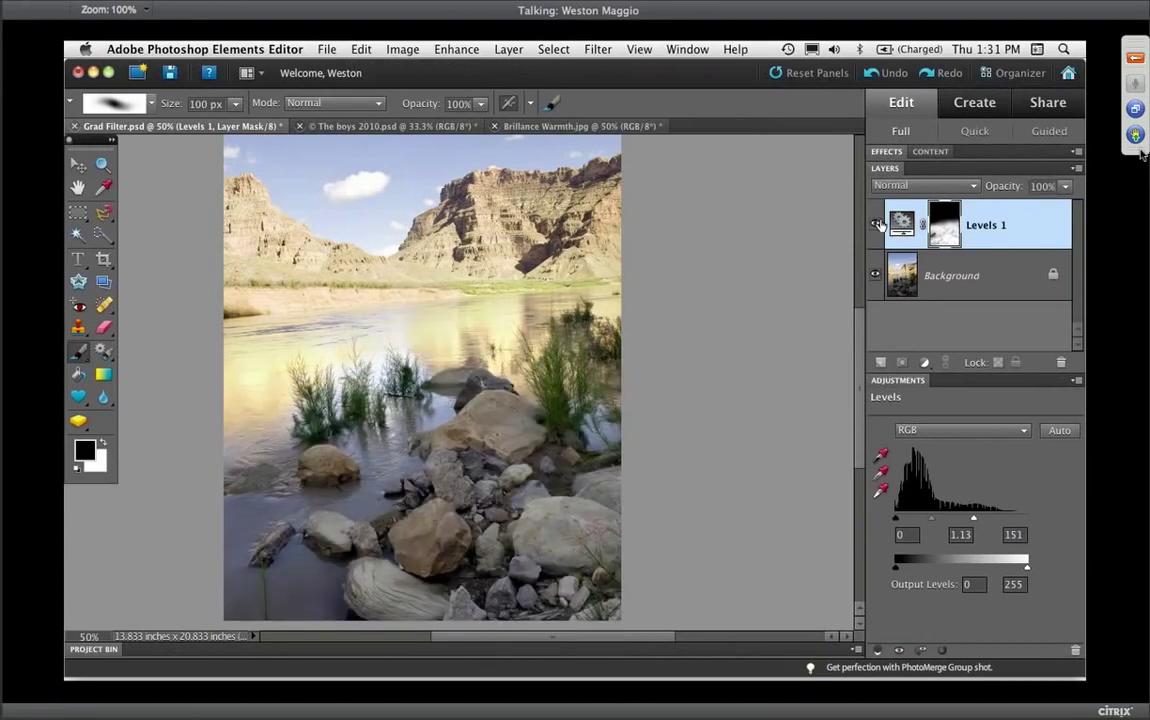
click(876, 225)
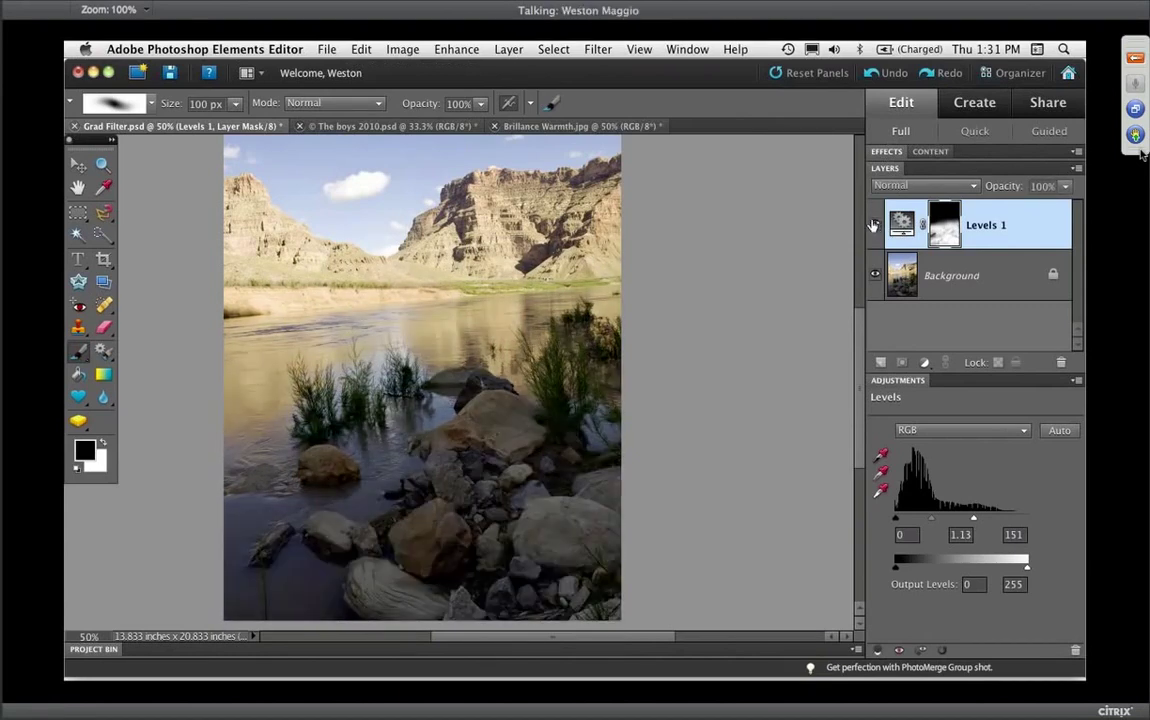
click(872, 222)
key(super+0)
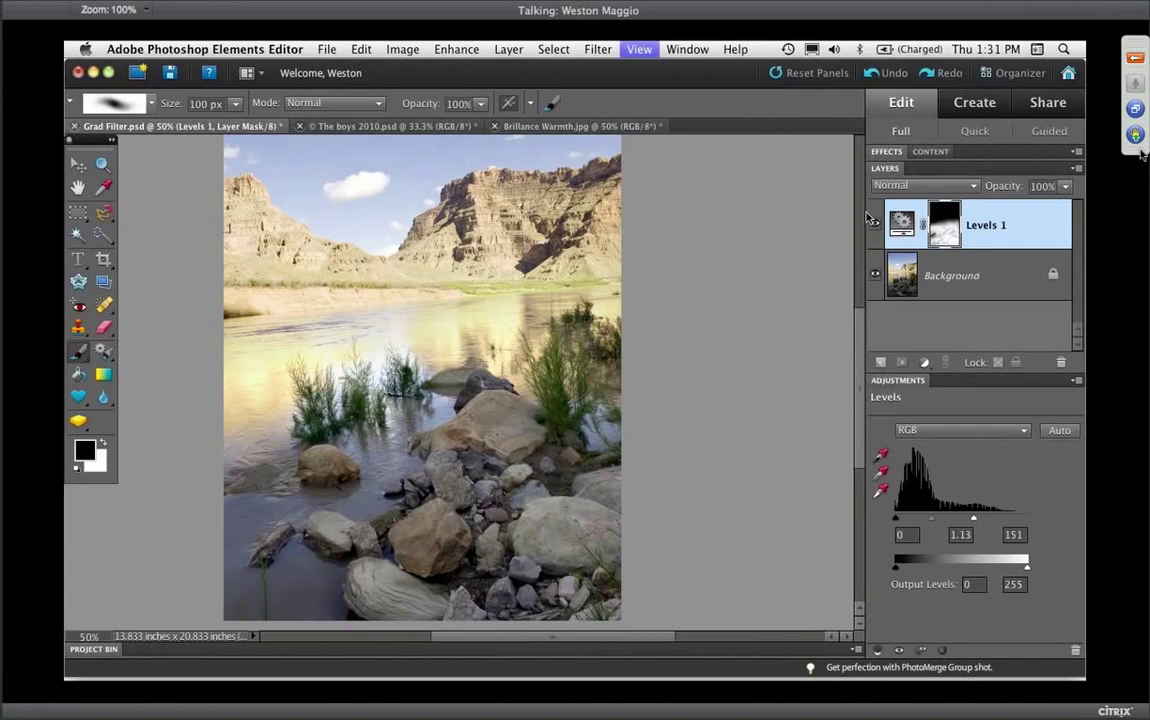
key(super+minus)
click(875, 224)
click(874, 228)
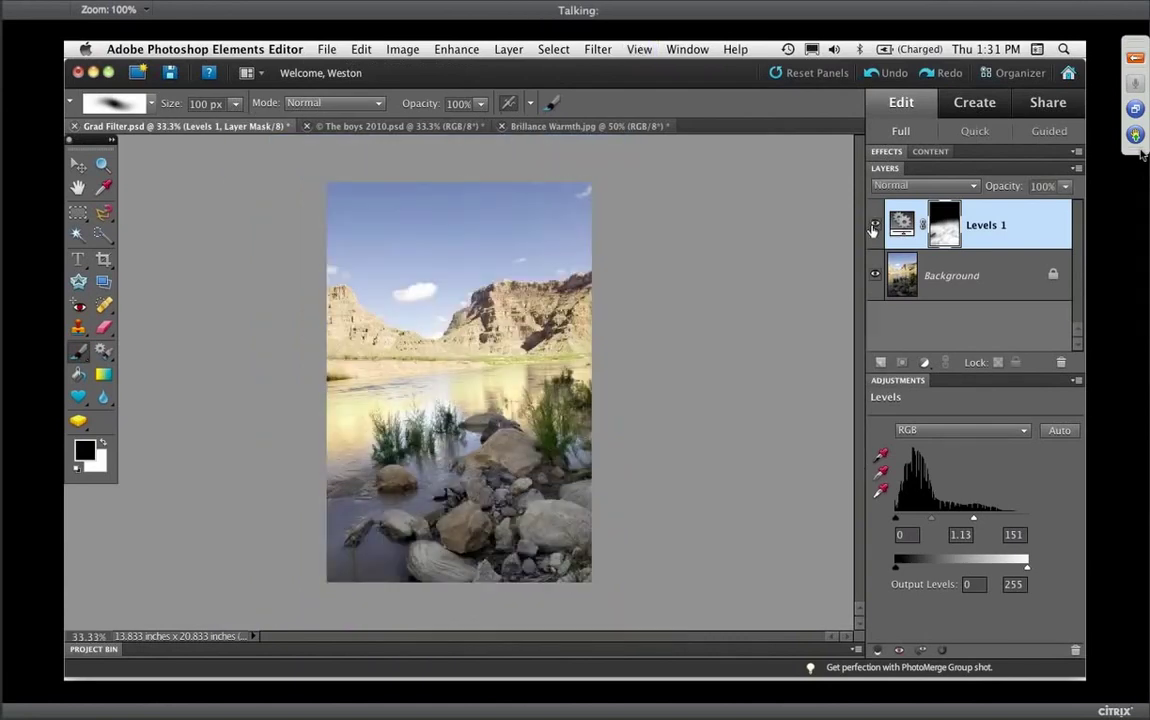
click(873, 229)
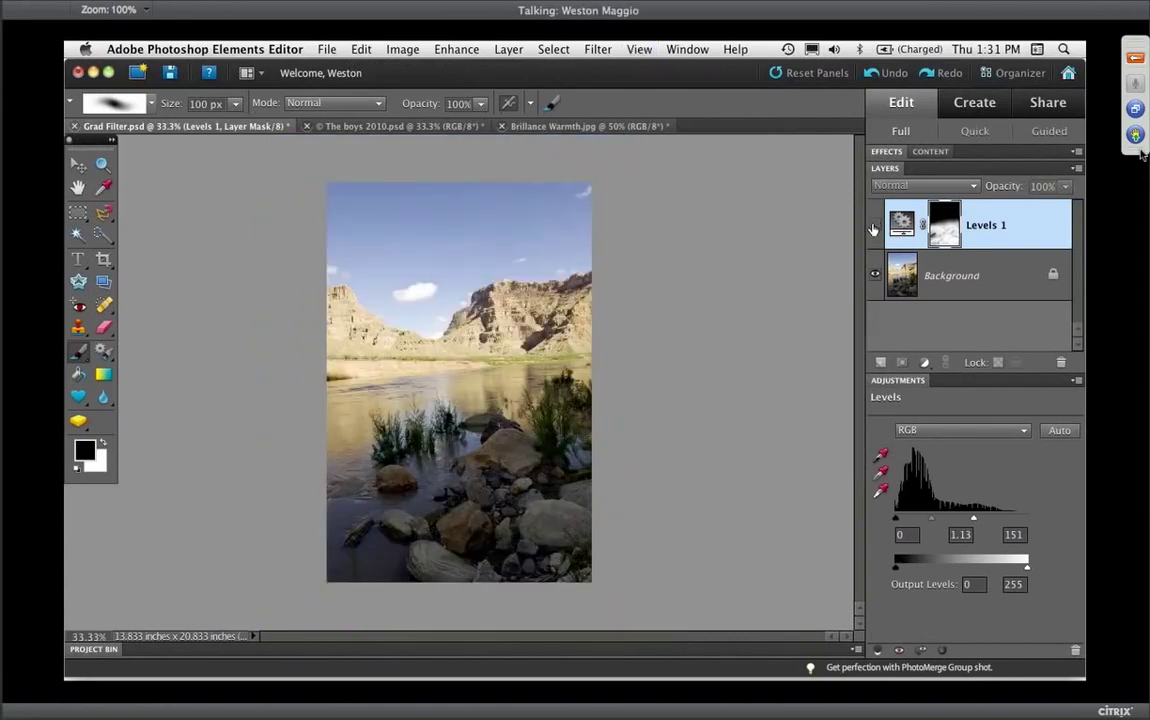
click(873, 228)
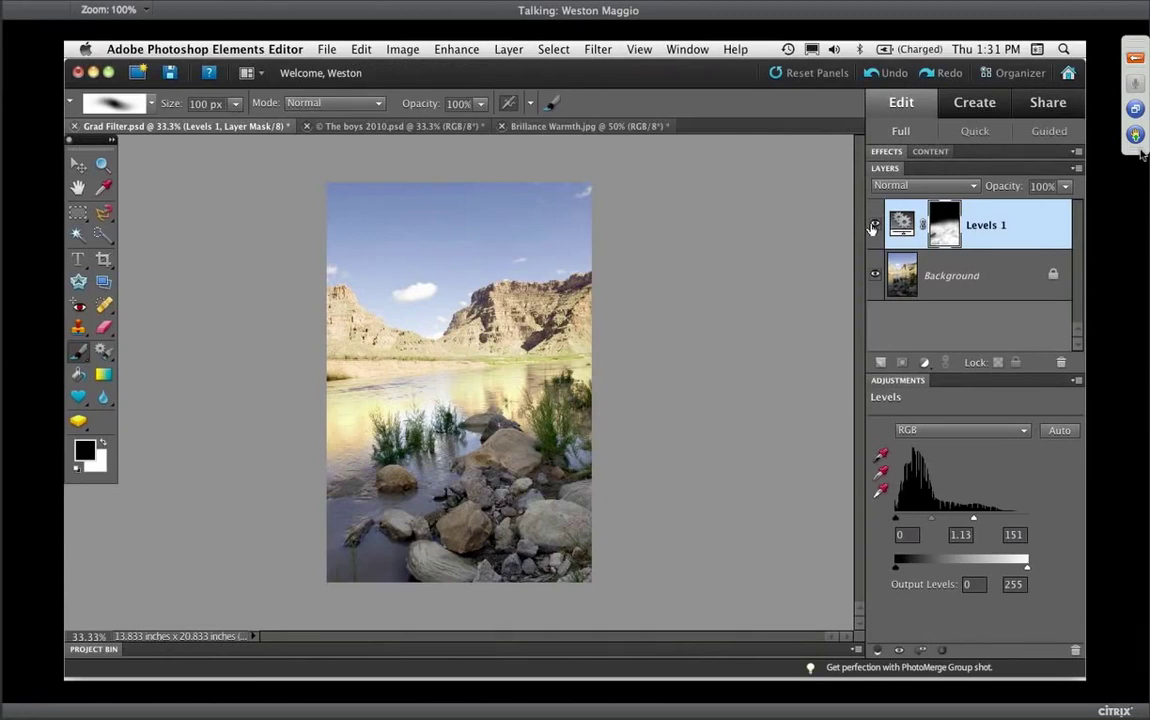
Close Grad Filter.psd without saving its changes.
key(super+w)
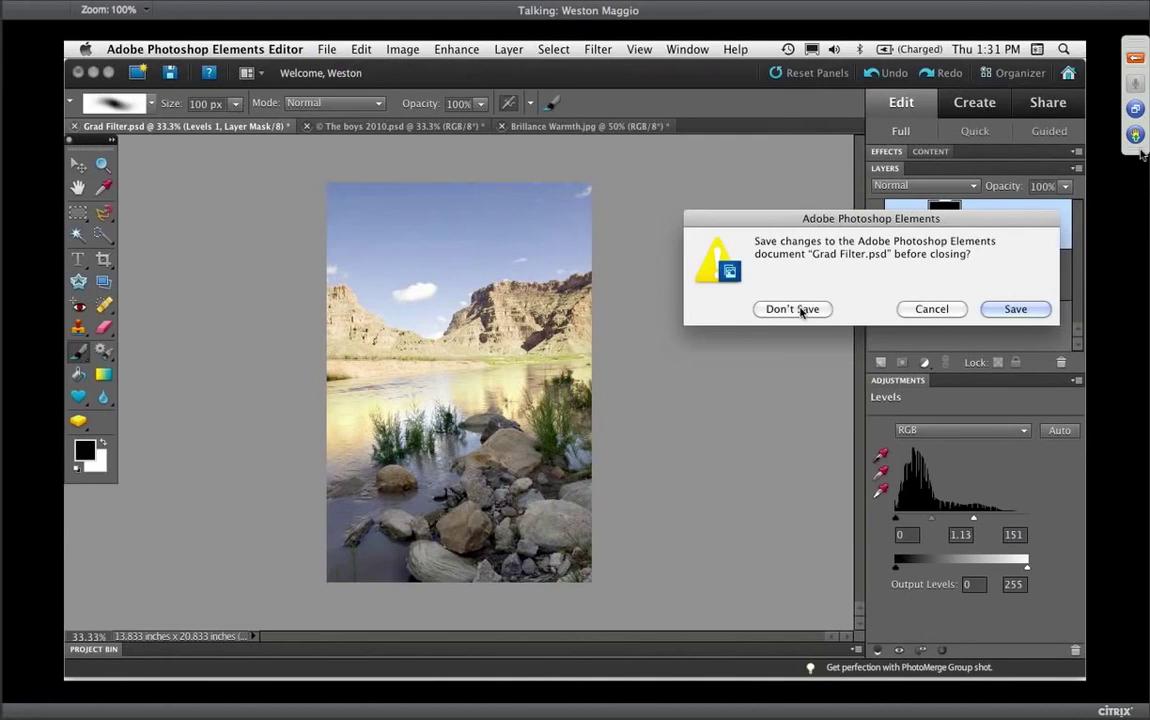
click(792, 309)
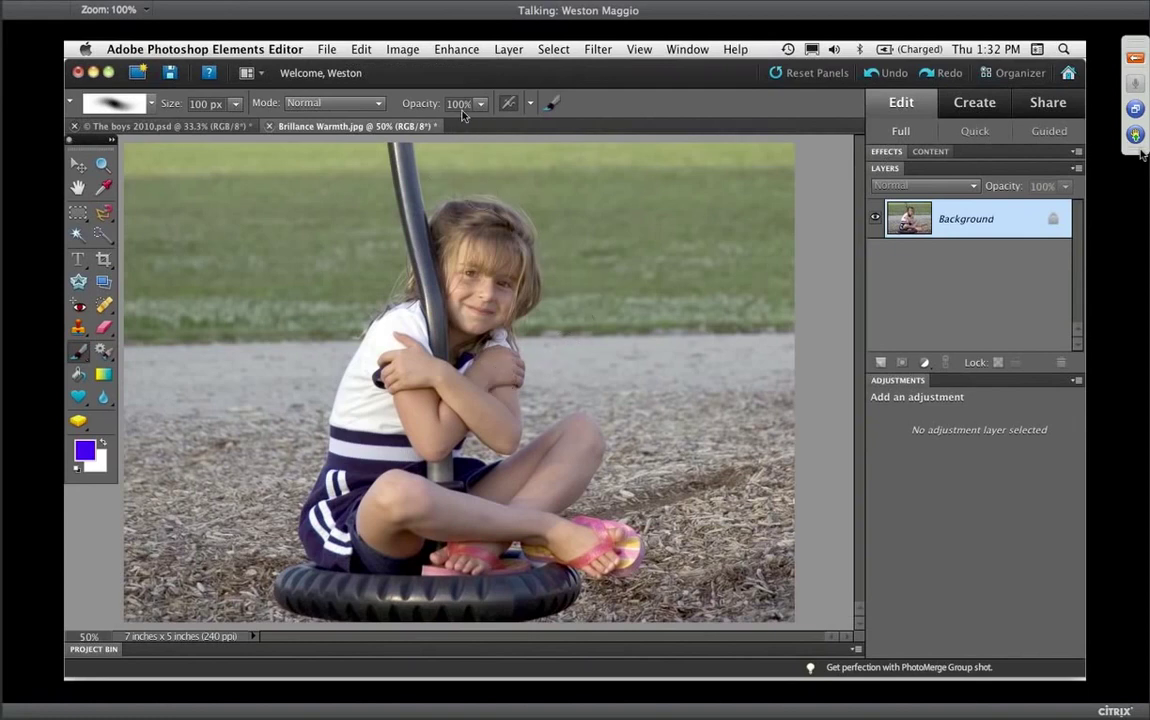
Open the Brillance Warmth.jpg photo in the Nik Software filter Color Efex Pro 3.0 Wacom Edition 6.
click(599, 51)
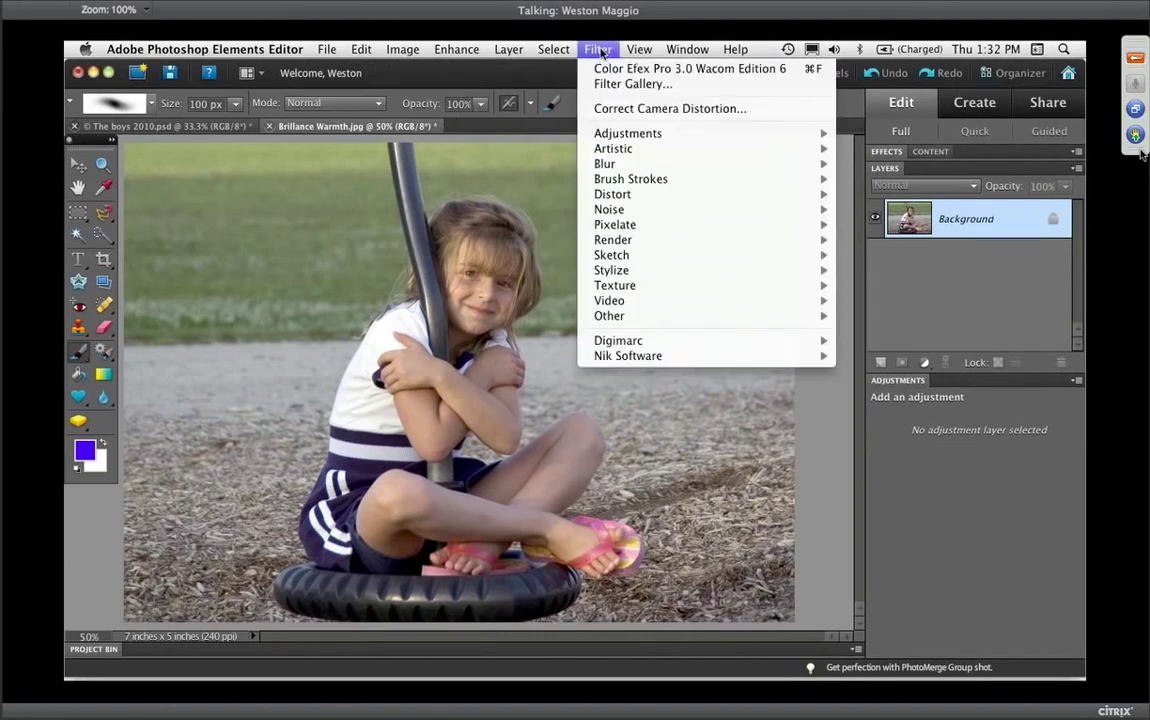
click(317, 128)
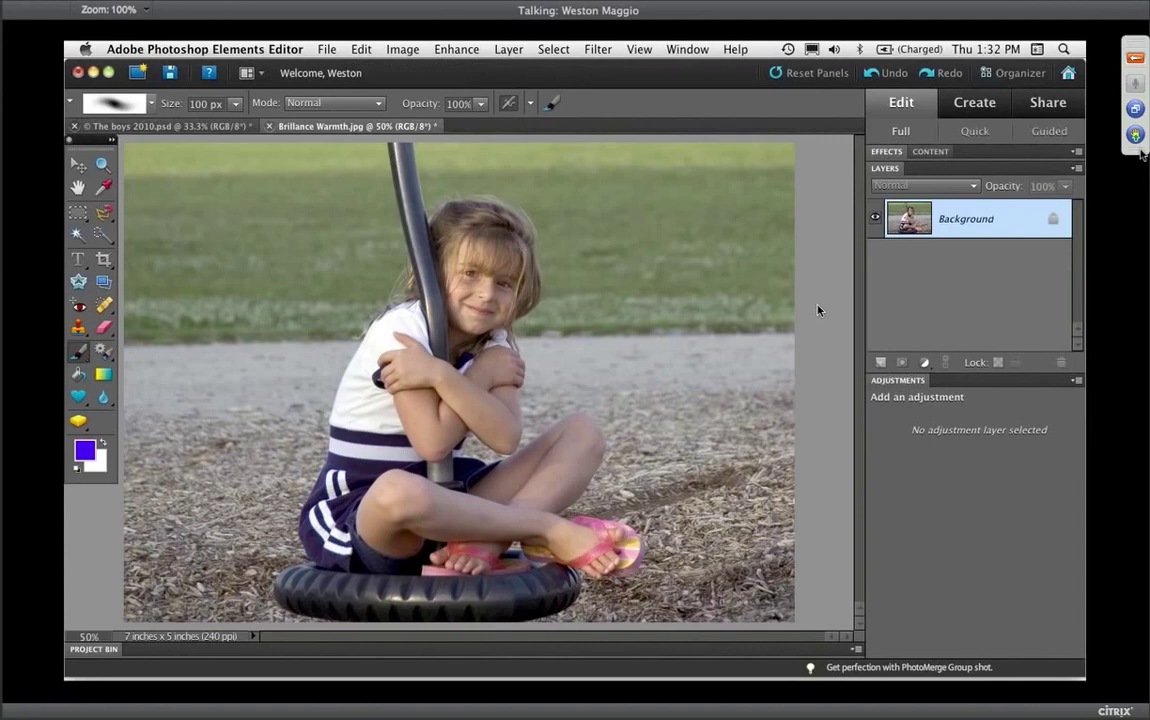
click(598, 49)
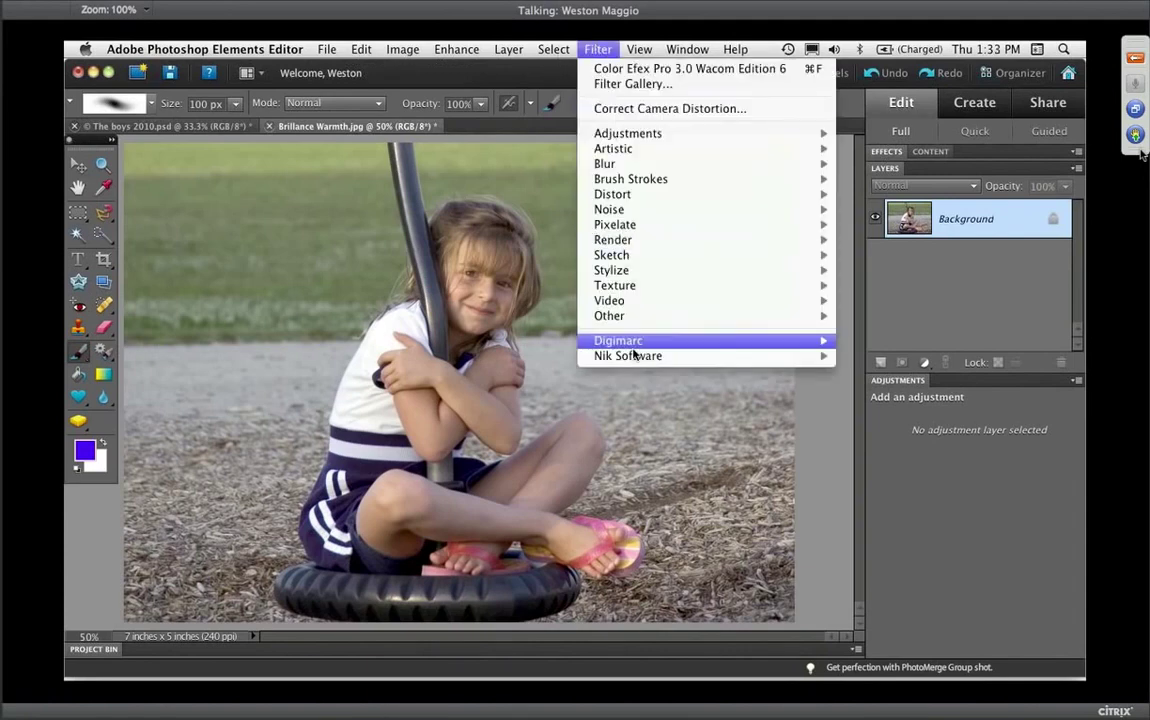
mouse_move(625, 355)
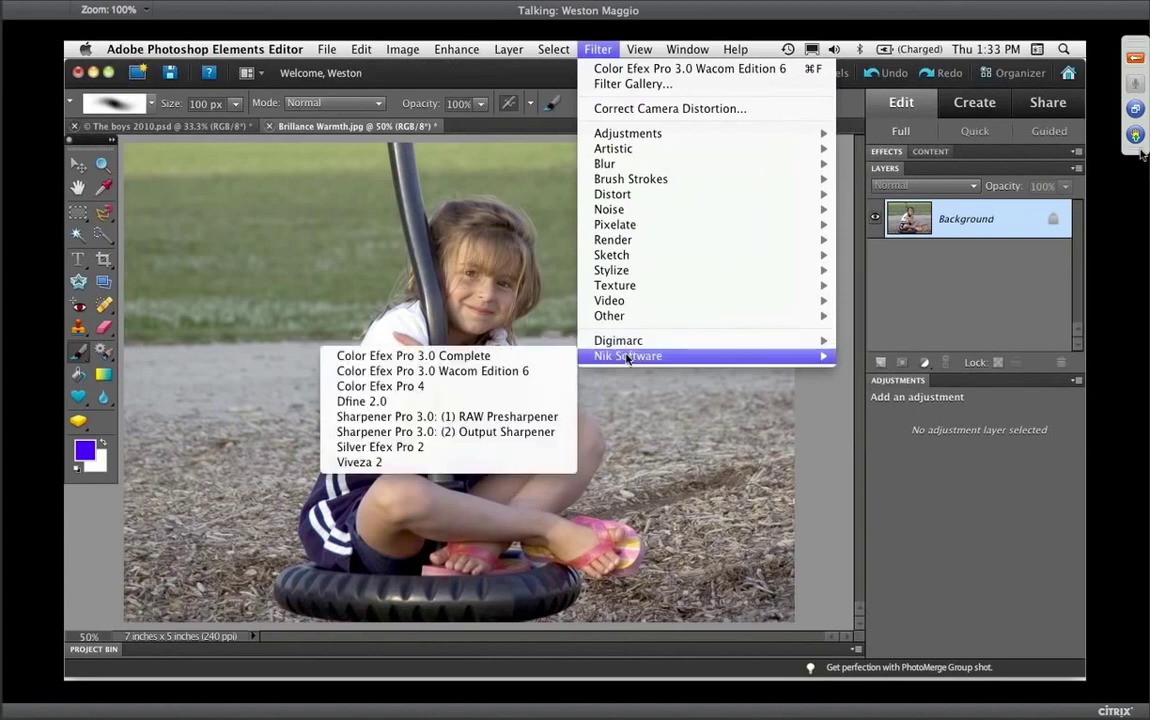
click(518, 372)
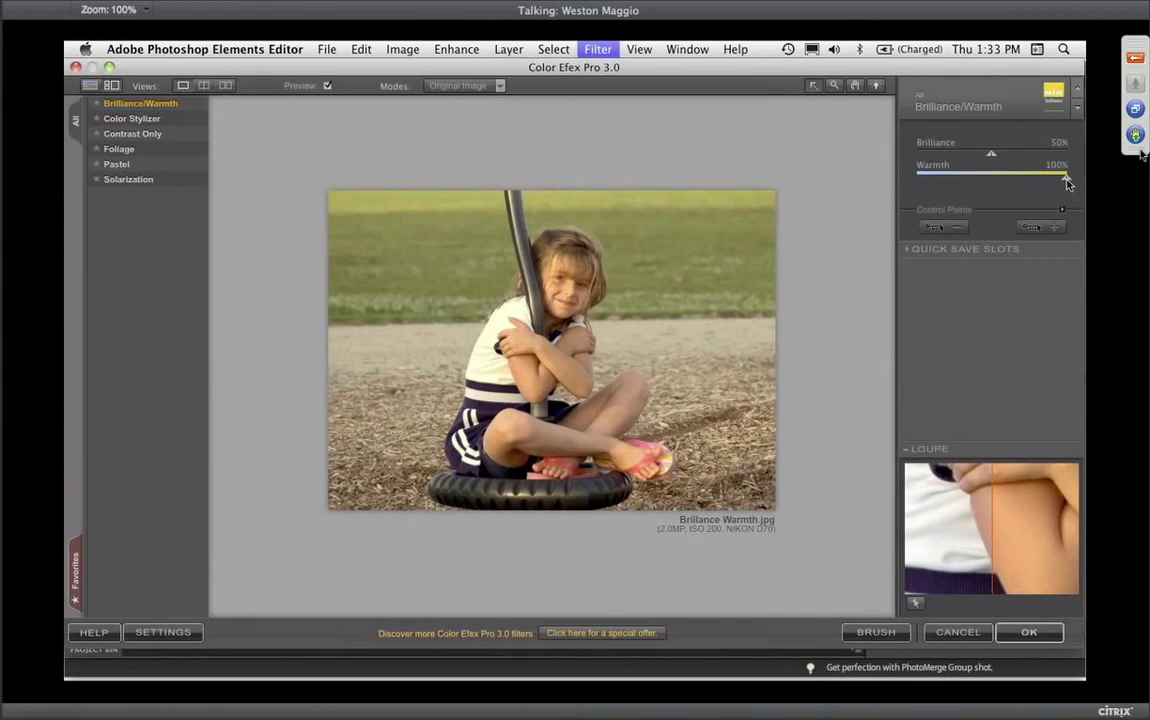
Set the Brilliance/Warmth filter to 57% brilliance and 70% warmth, and send it to a layer for brushing in.
drag(1067, 183, 1011, 181)
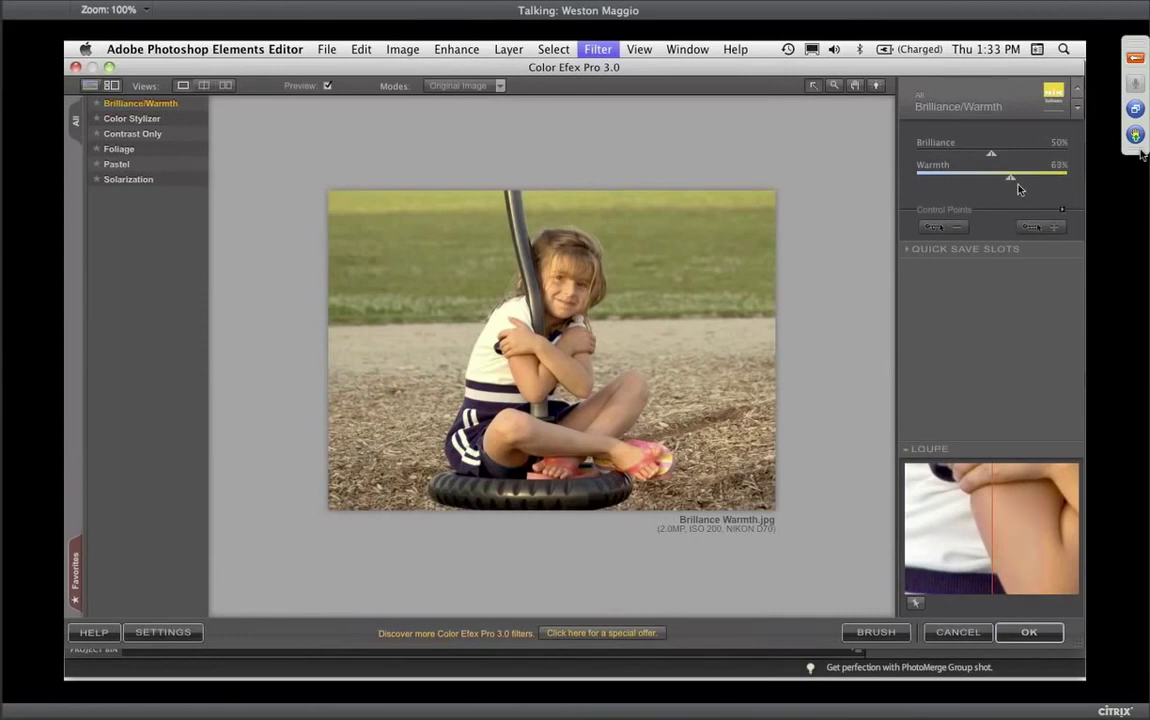
click(878, 237)
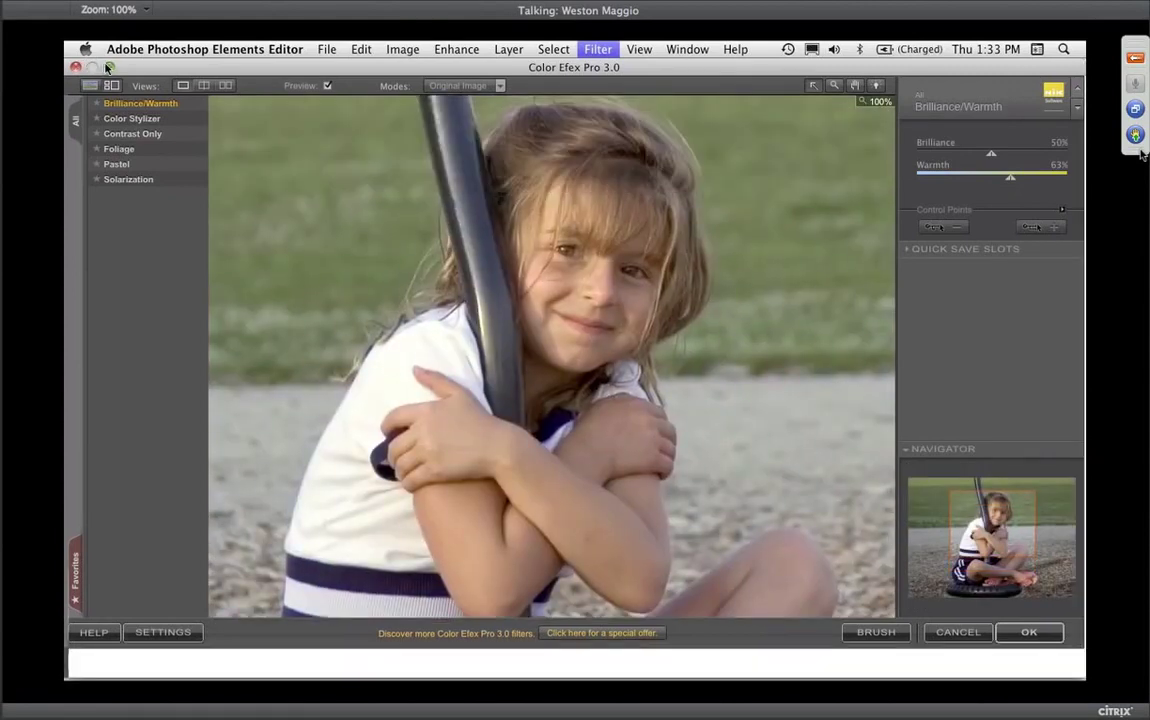
click(109, 67)
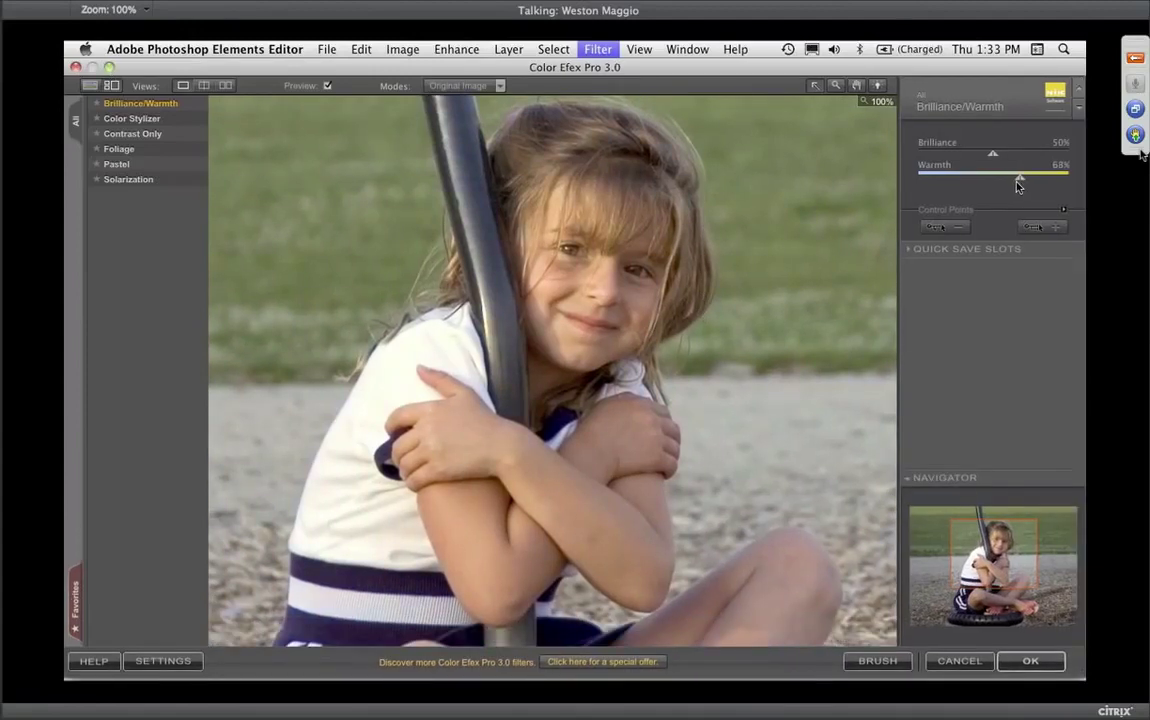
drag(1018, 186, 1012, 158)
key(super+0)
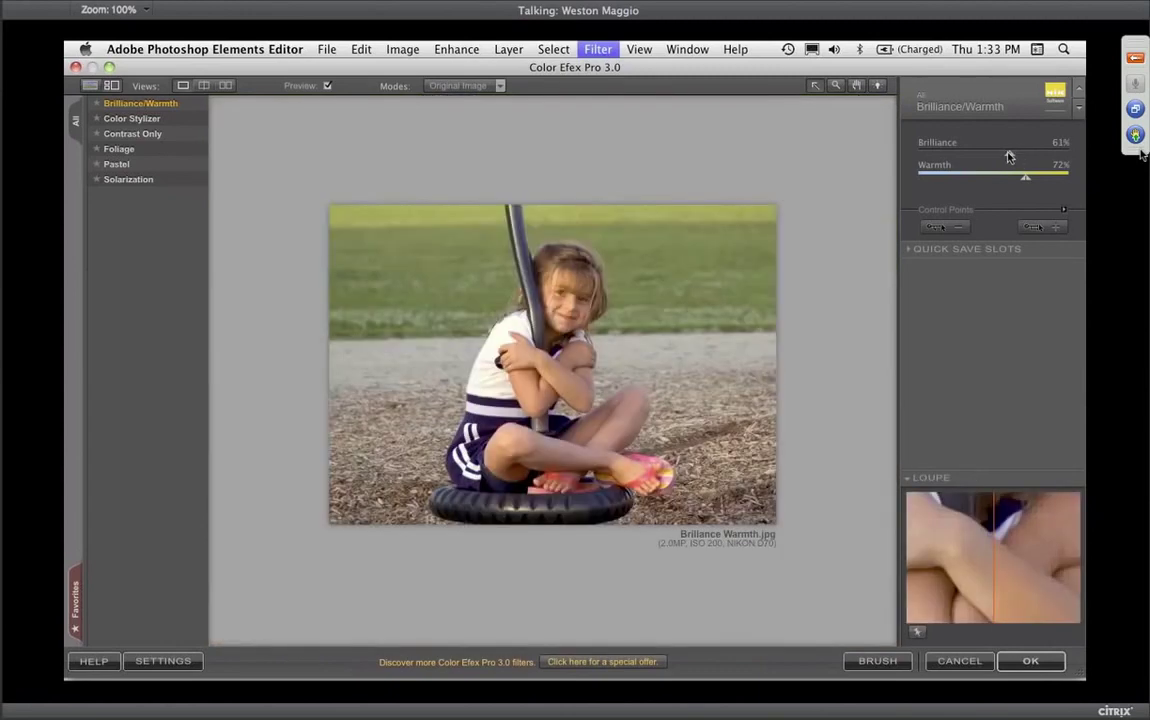
drag(1010, 156, 1027, 180)
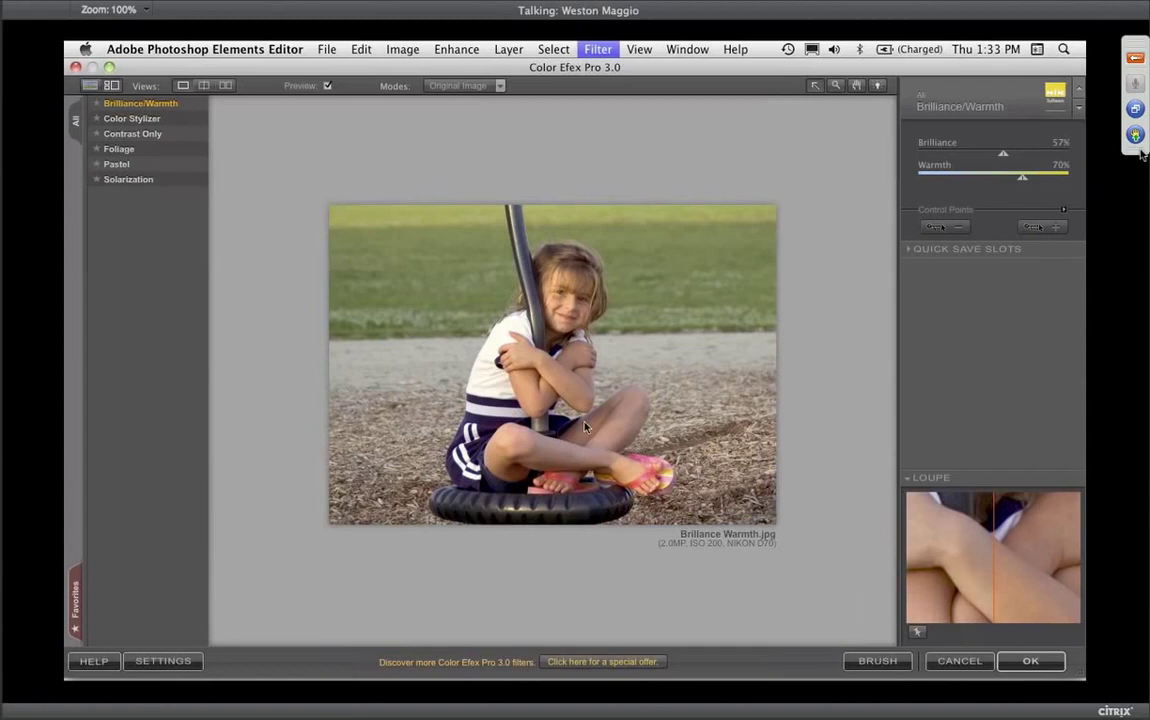
click(878, 660)
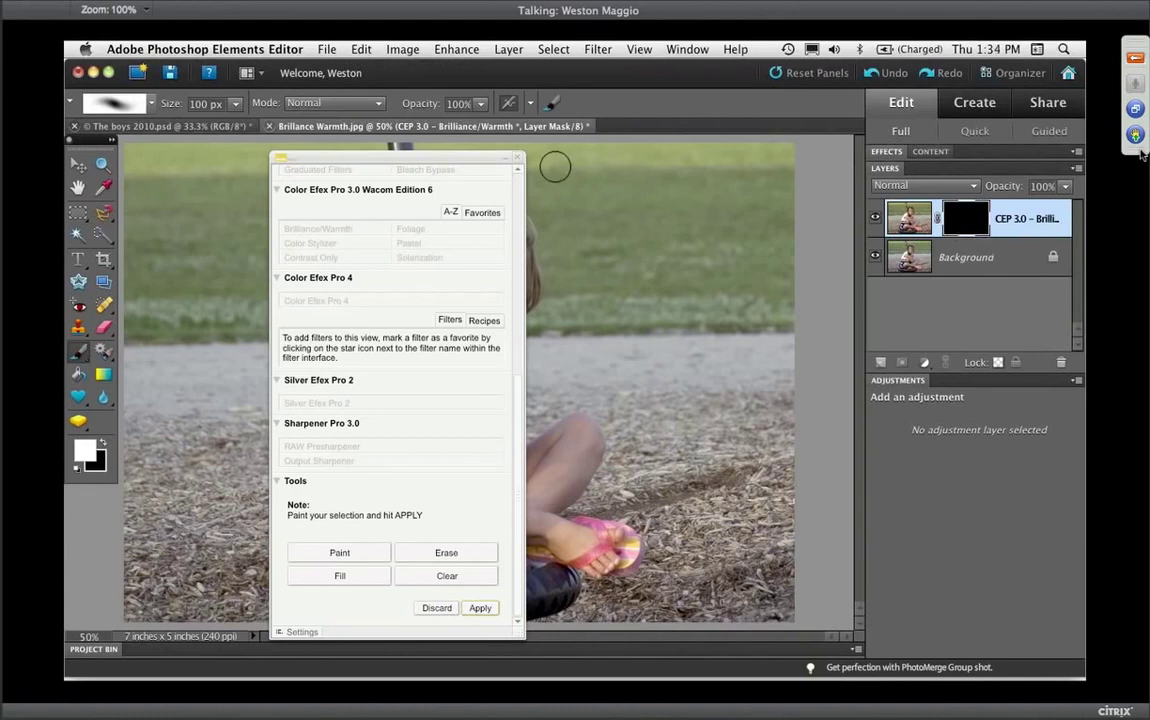
Collapse every filter group in the Nik palette except Tools, and shrink and move the palette clear of the girl.
drag(471, 161, 794, 145)
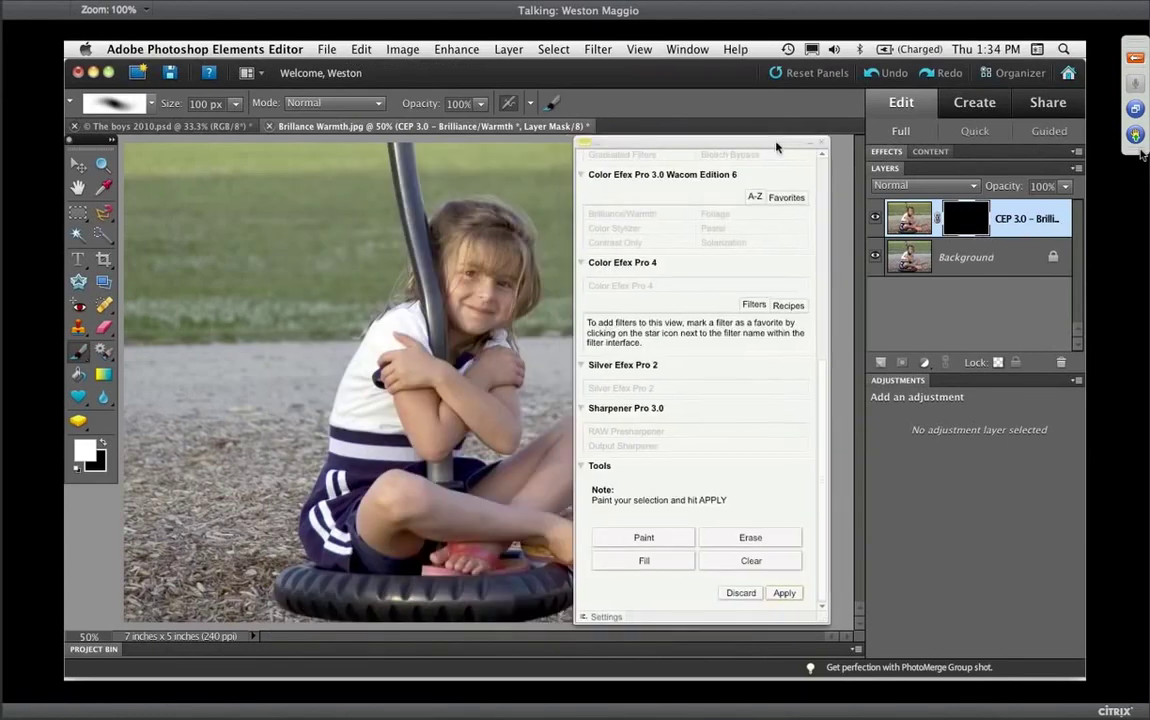
scroll(576, 167, up, 2)
click(577, 160)
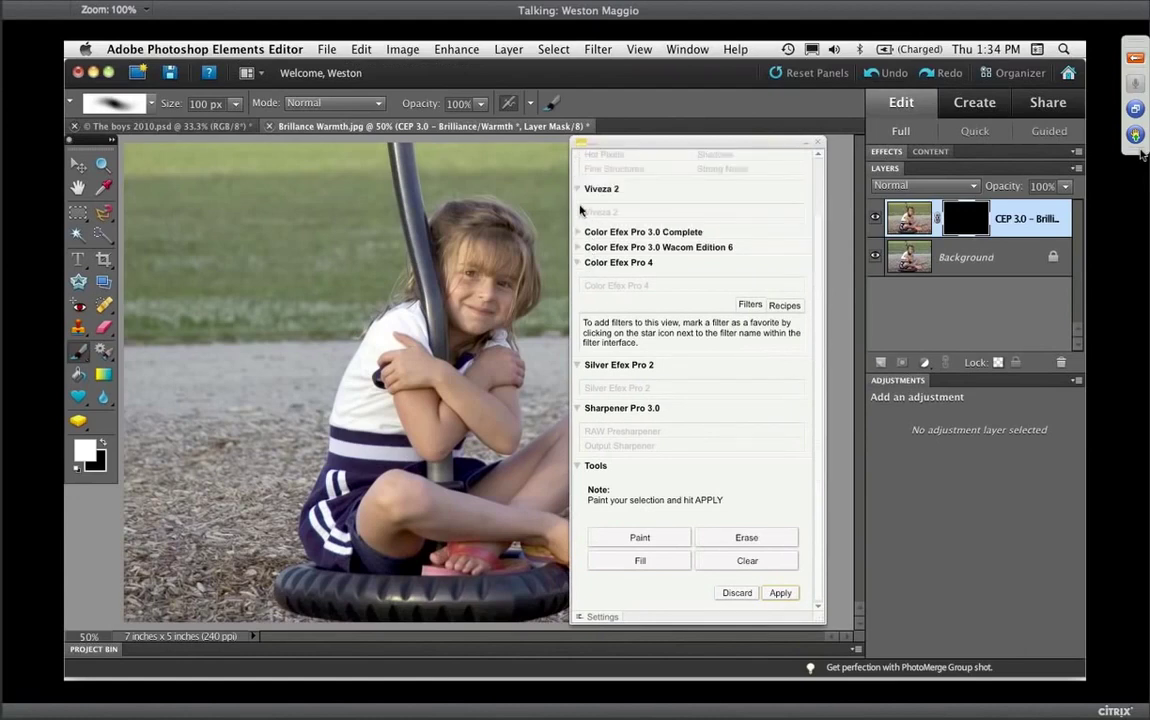
scroll(600, 200, up, 1)
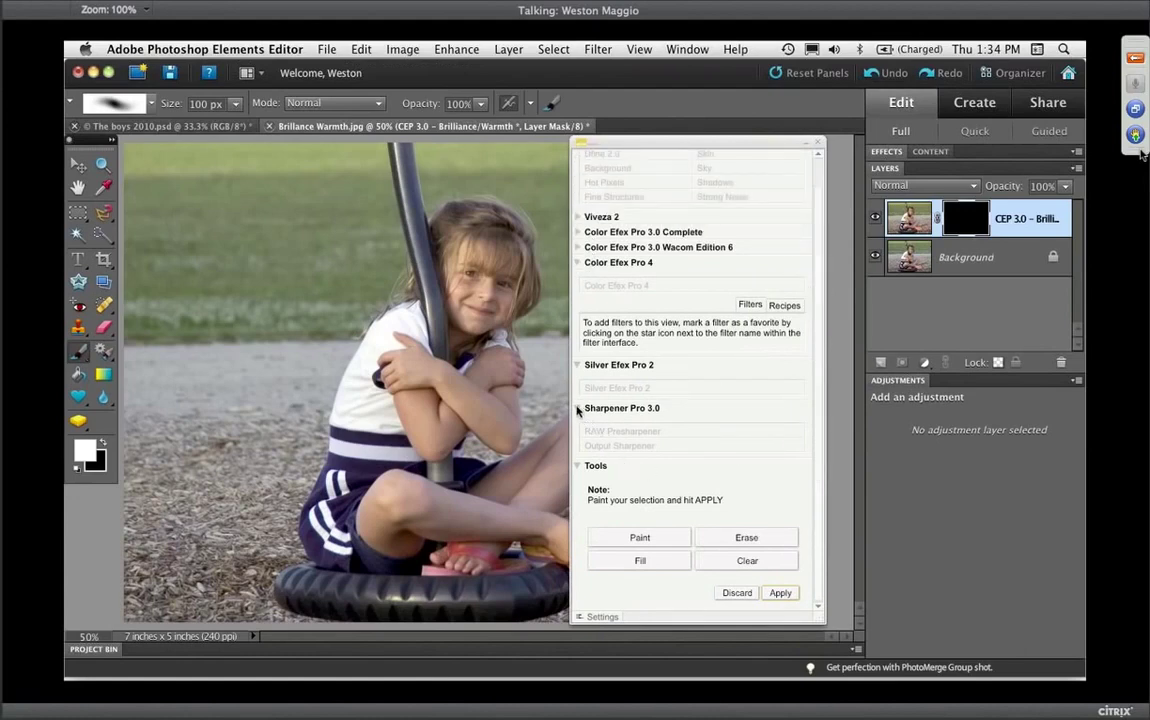
click(578, 466)
click(577, 392)
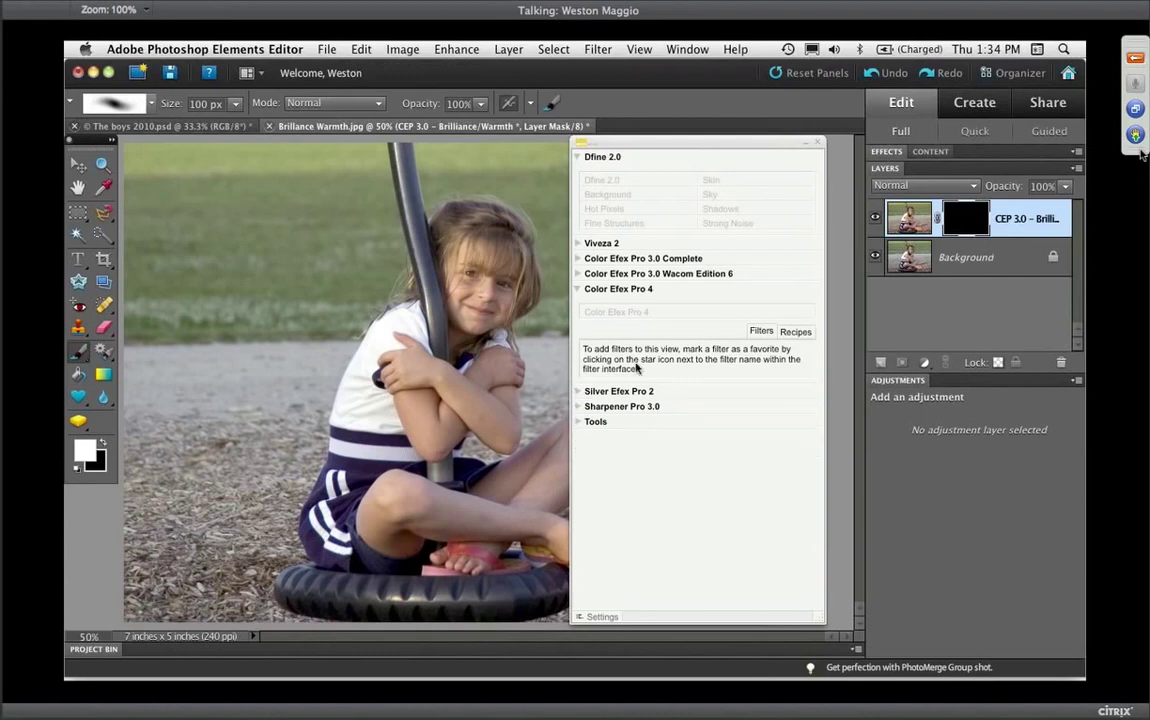
click(577, 289)
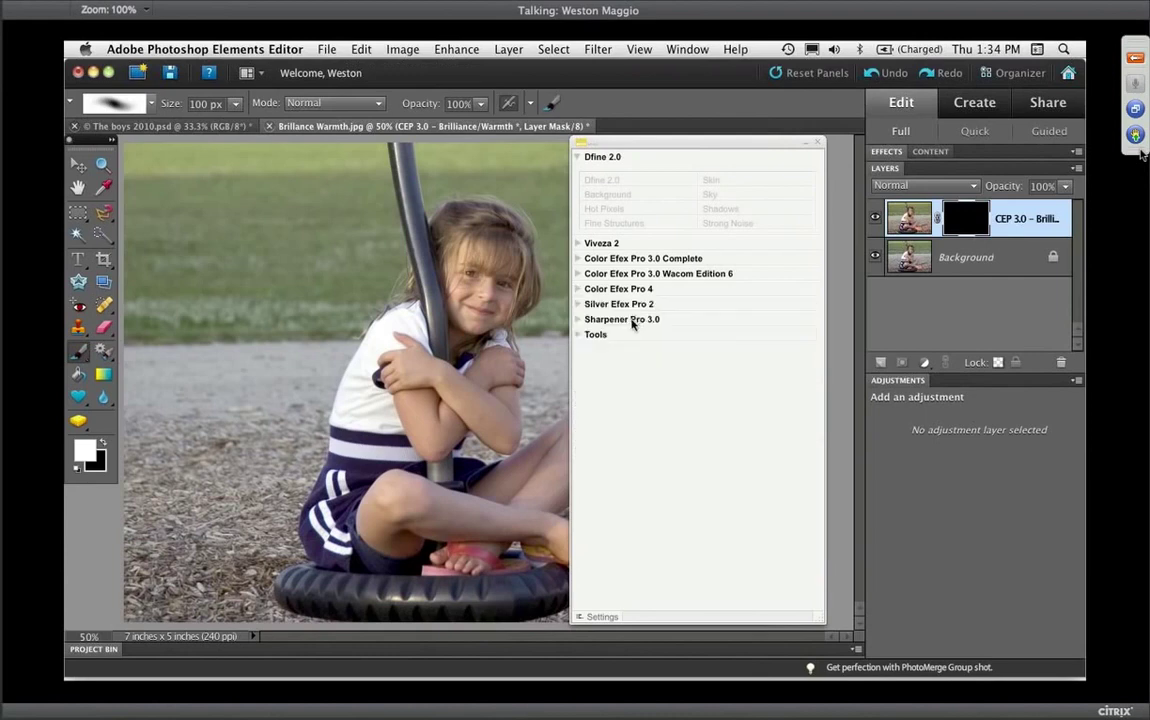
click(577, 157)
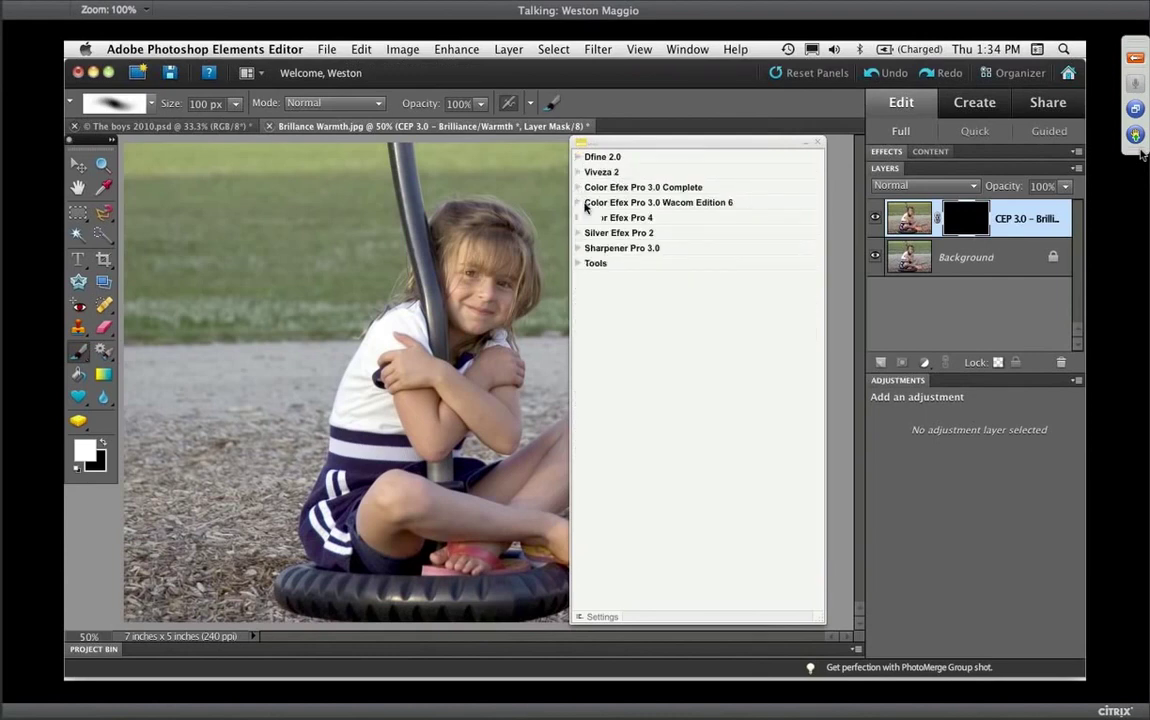
click(577, 203)
click(577, 203)
click(579, 264)
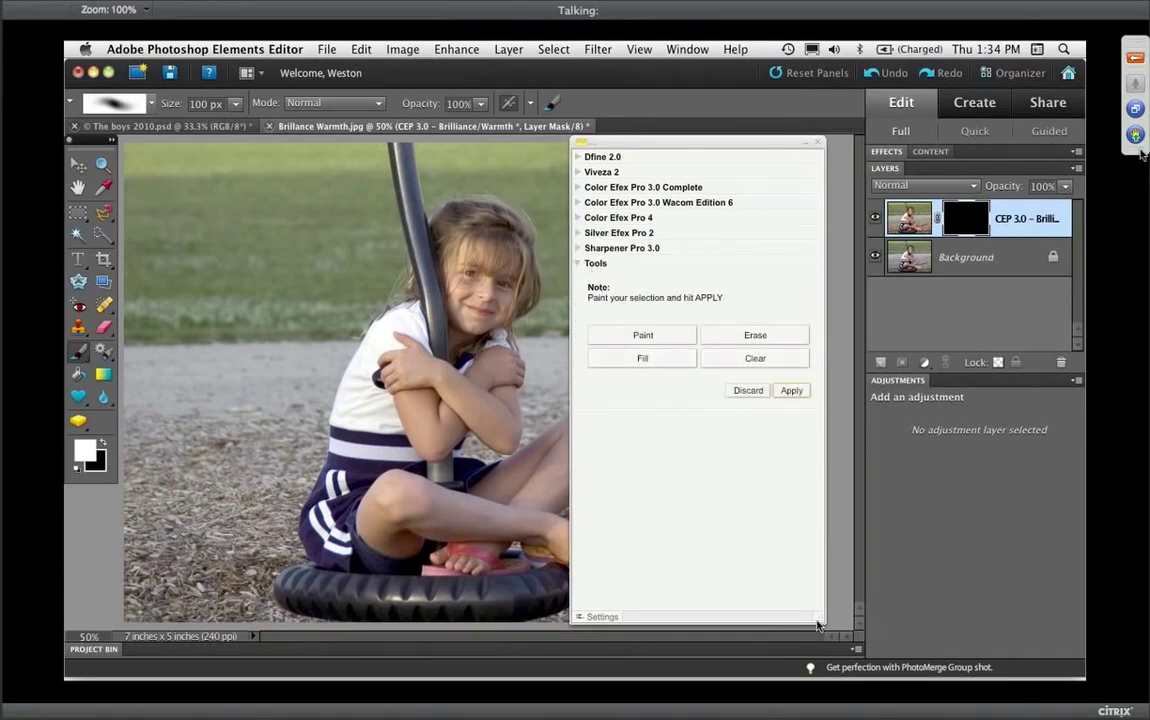
drag(817, 625, 810, 416)
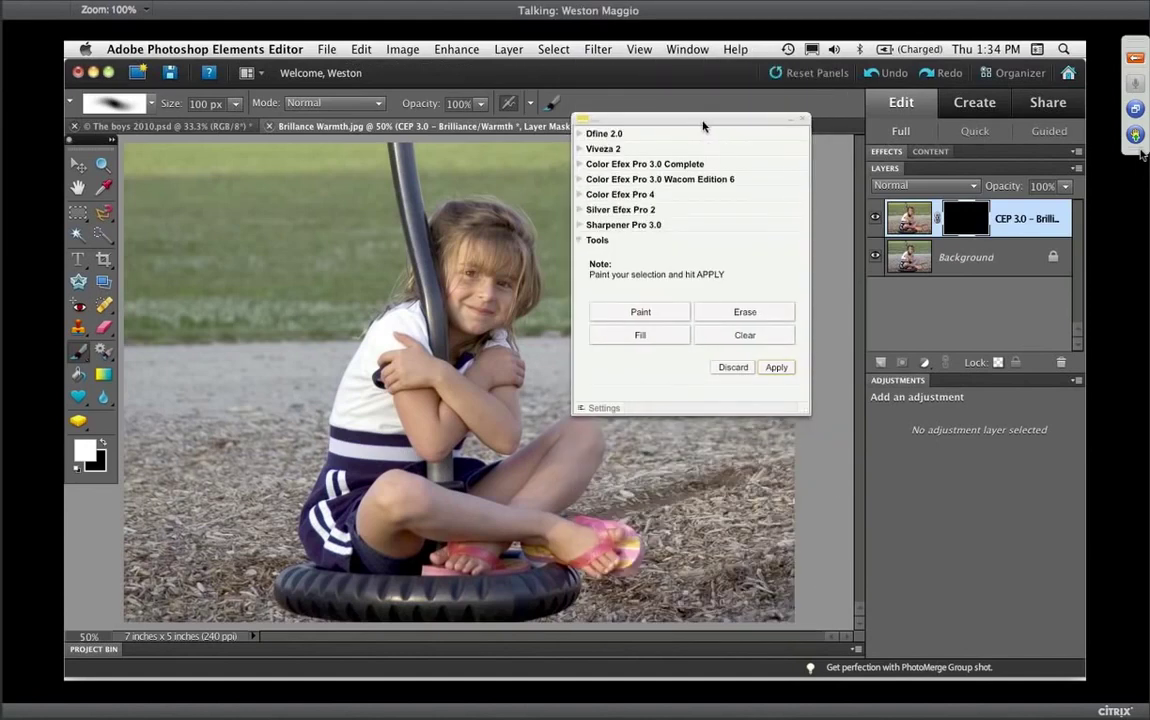
drag(706, 123, 922, 325)
Try painting, erasing and filling the Brilliance/Warmth effect across the photo, and clear the effect mask.
click(858, 525)
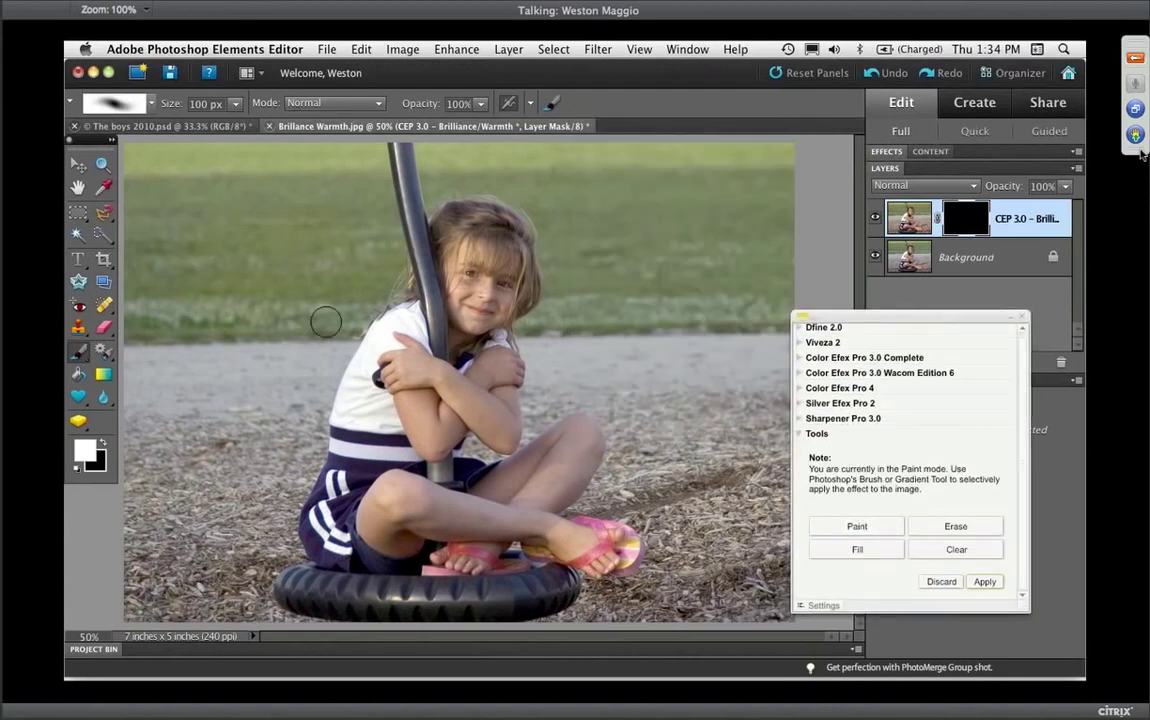
mouse_move(574, 425)
mouse_down()
mouse_move(647, 418)
mouse_move(742, 459)
mouse_up()
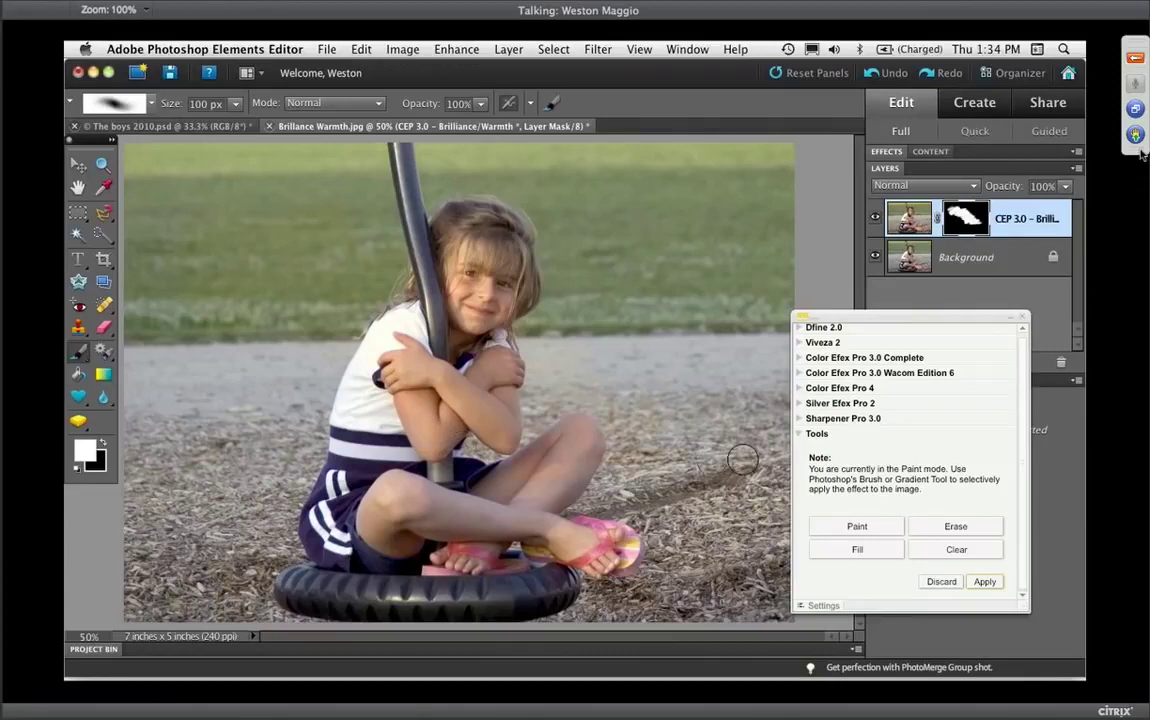
click(955, 527)
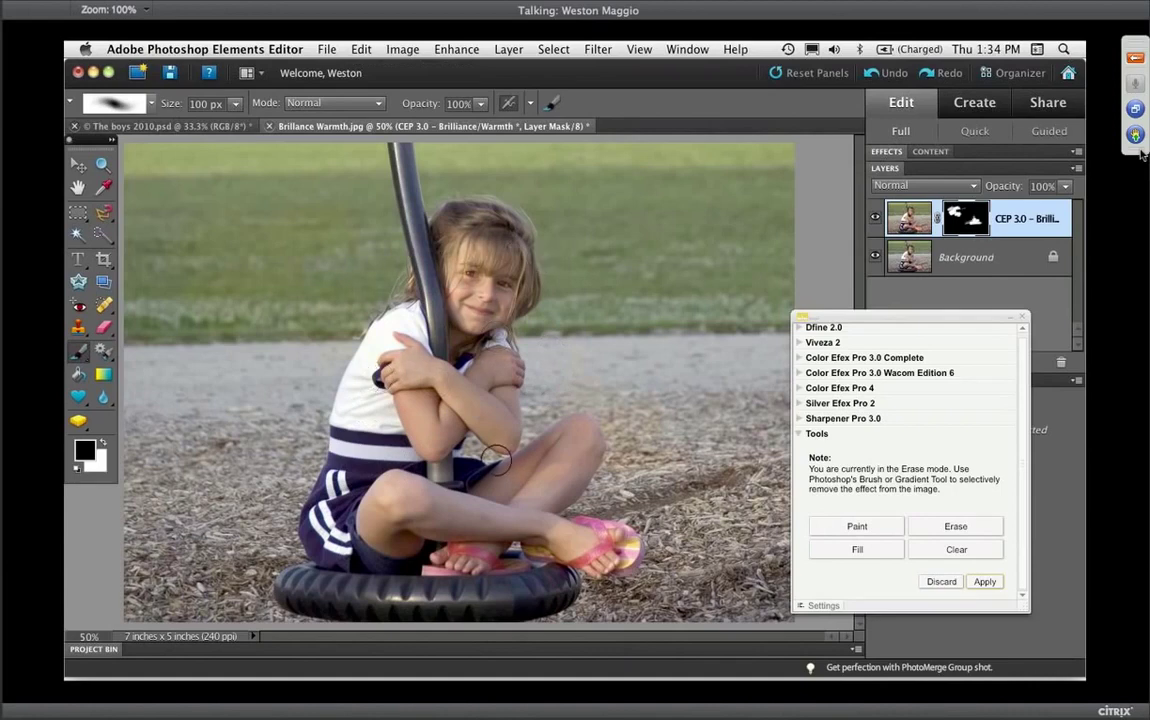
click(856, 549)
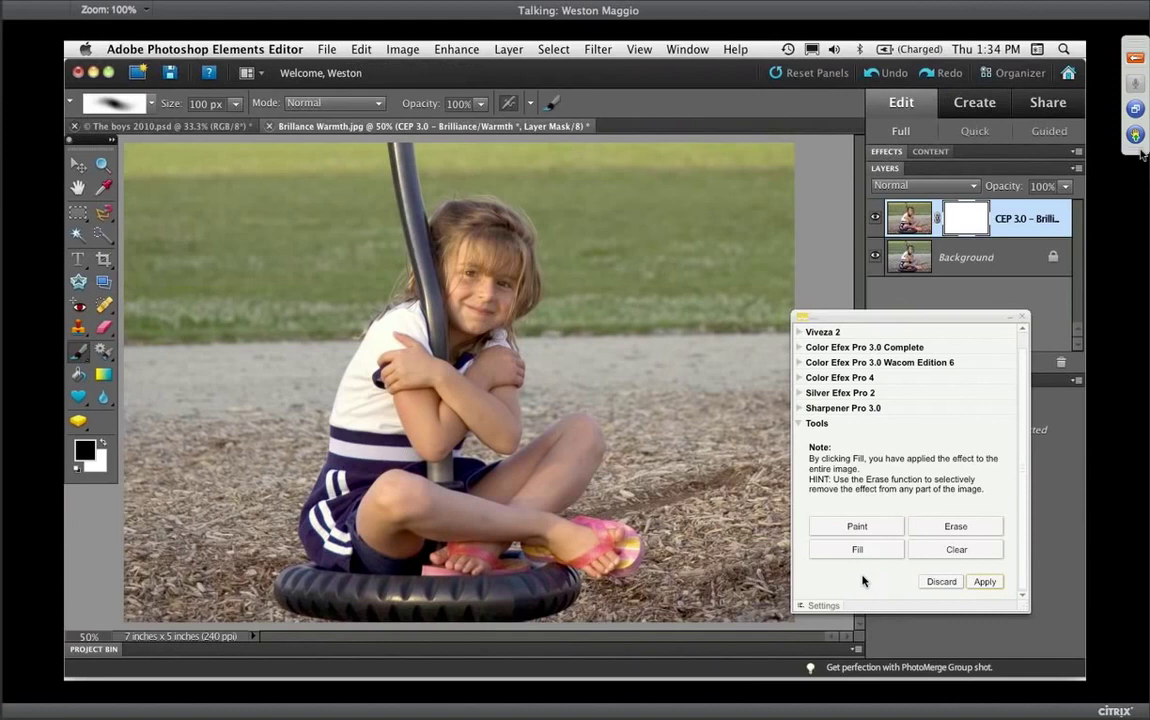
click(960, 549)
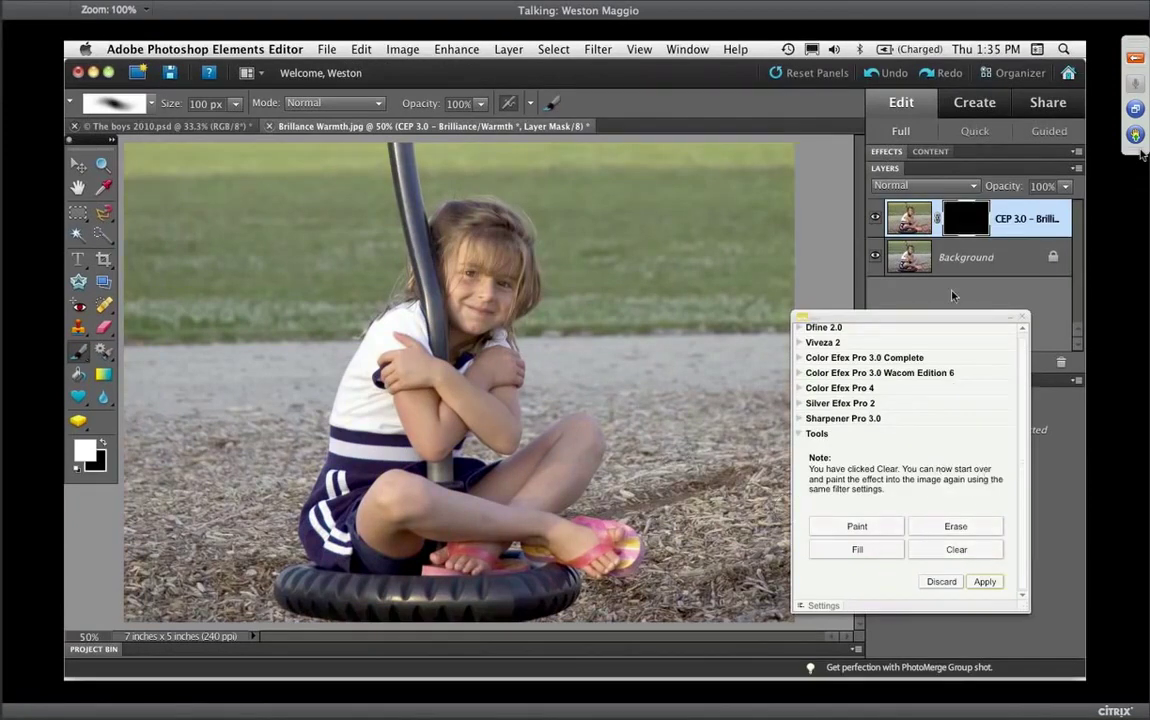
Paint the Brilliance/Warmth effect onto the girl's face, arms and legs with the 100 px brush, and move the Nik palette off the photo.
click(873, 526)
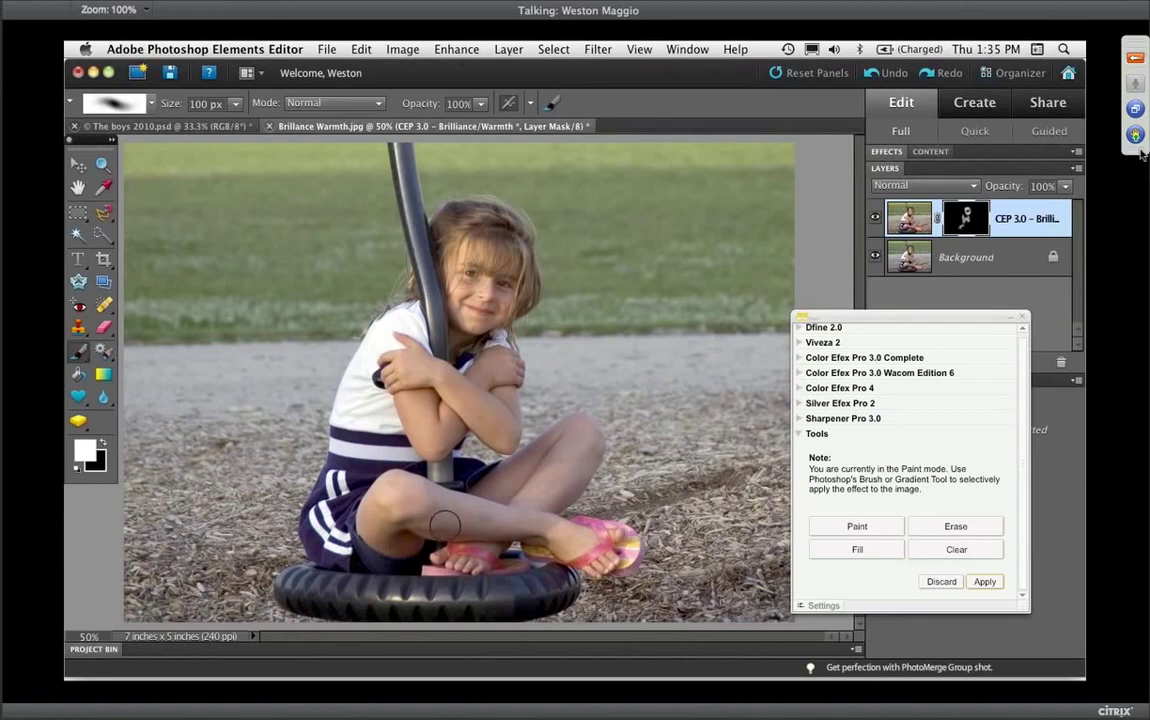
click(532, 104)
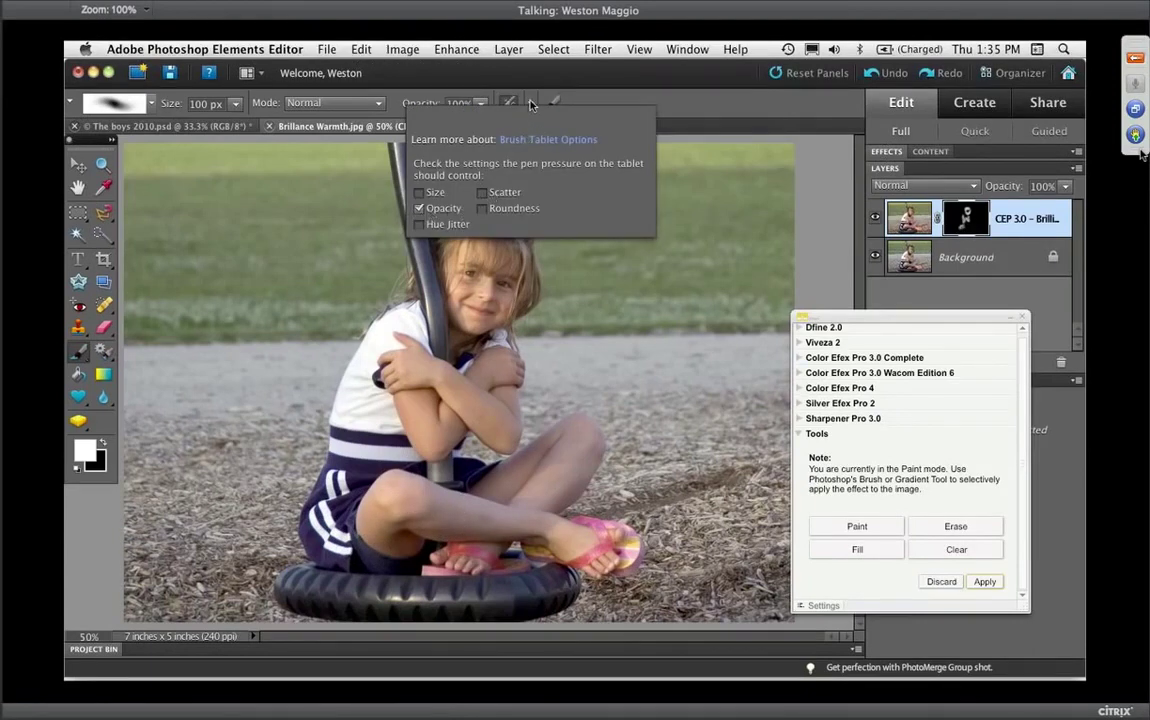
click(478, 99)
mouse_move(507, 455)
mouse_down()
mouse_move(442, 331)
mouse_move(357, 322)
mouse_move(432, 462)
mouse_move(333, 490)
mouse_move(493, 473)
mouse_move(550, 480)
mouse_move(542, 546)
mouse_up()
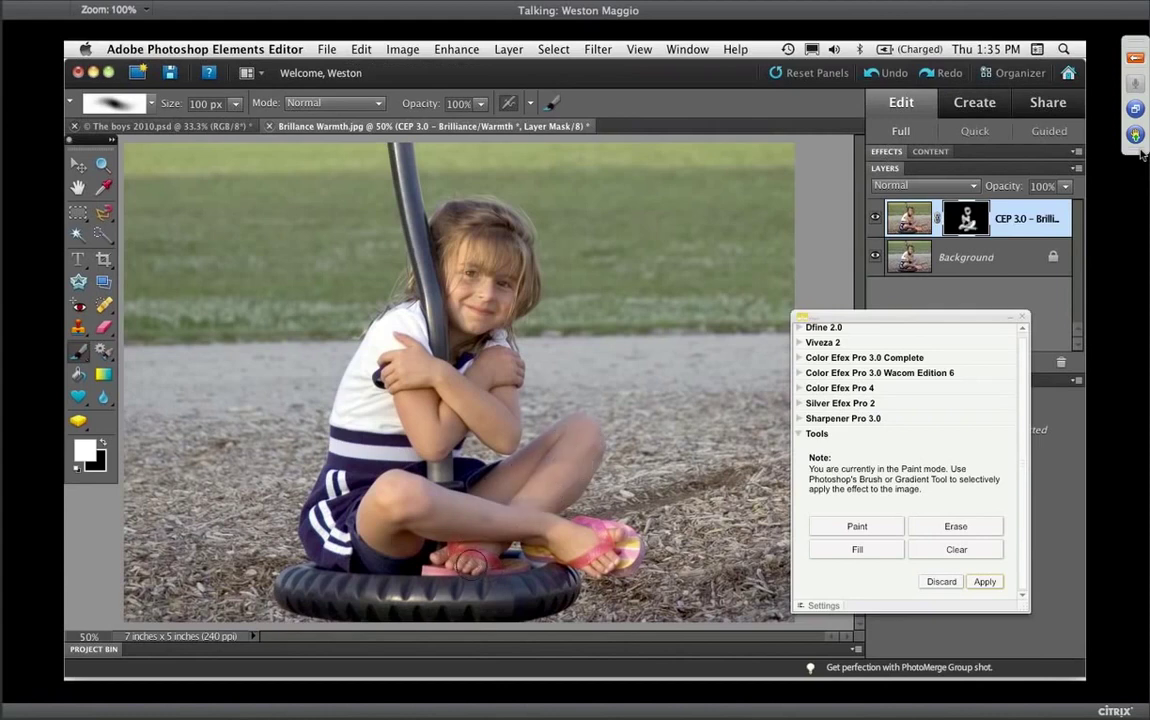
drag(851, 321, 946, 316)
key(a)
drag(462, 347, 514, 410)
key(super+d)
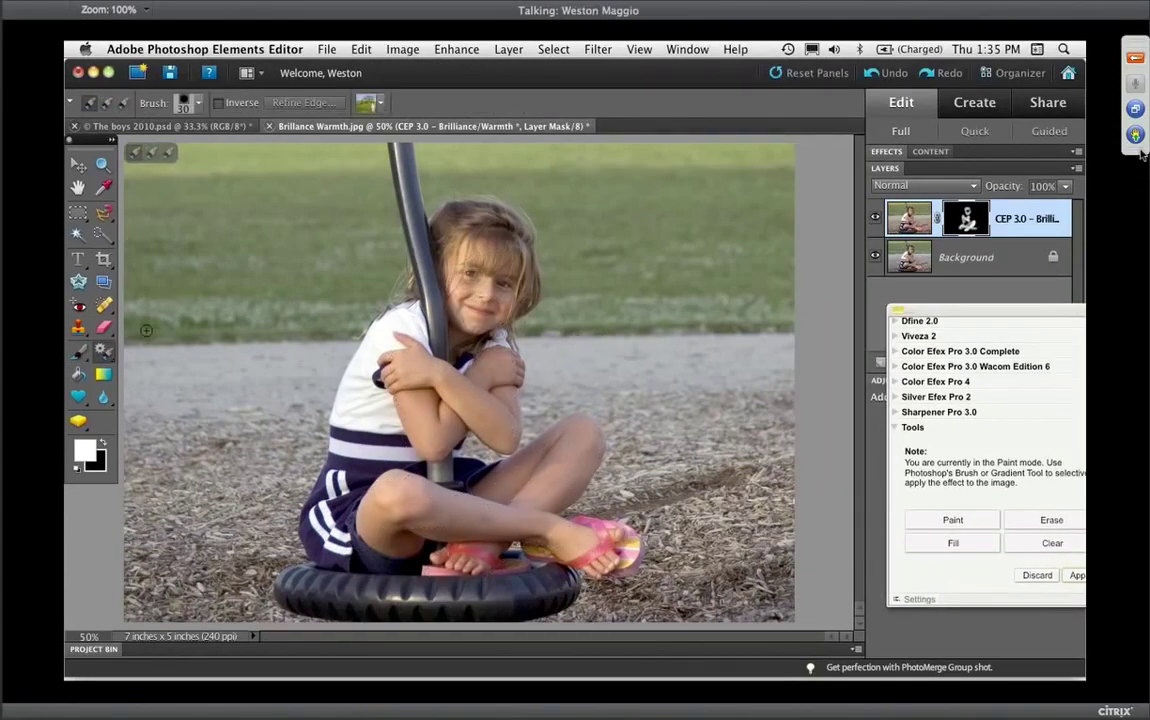
click(78, 351)
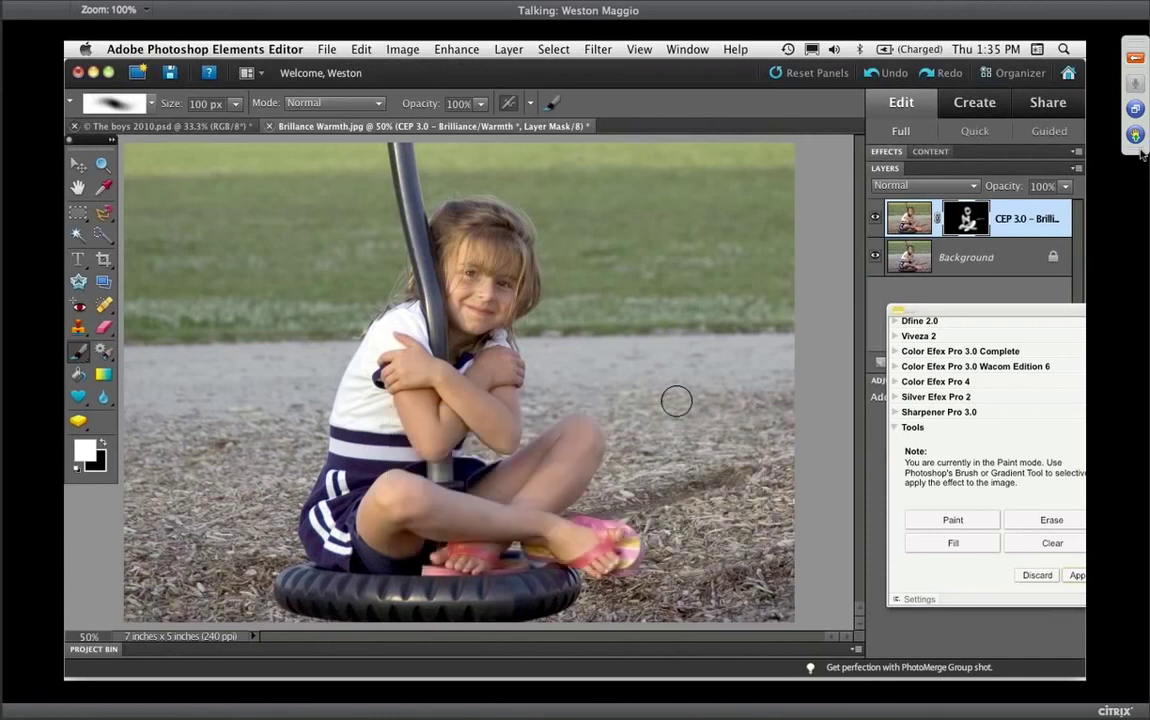
Enlarge the brush to 400 px, reduce it to 300 px, and paint the effect over the grass and wood chips around the girl.
key(bracketright)
key(bracketright)
key(bracketright)
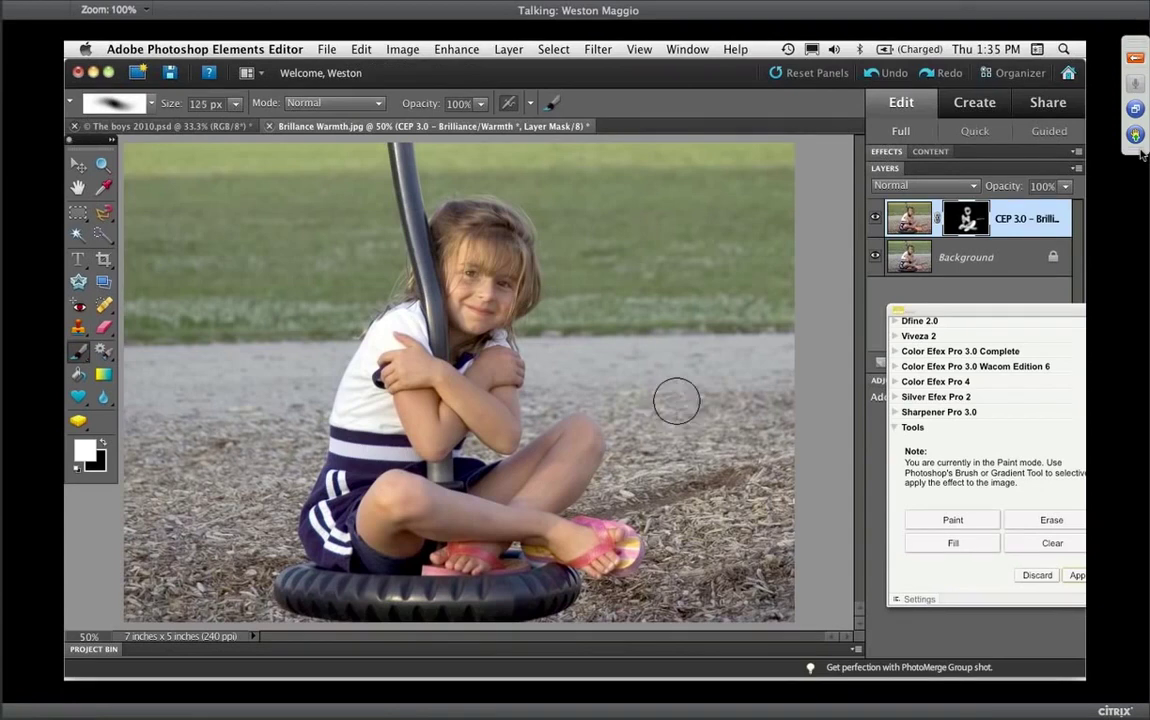
key(bracketright)
key(bracketright)
key(bracketright)
key(bracketright)
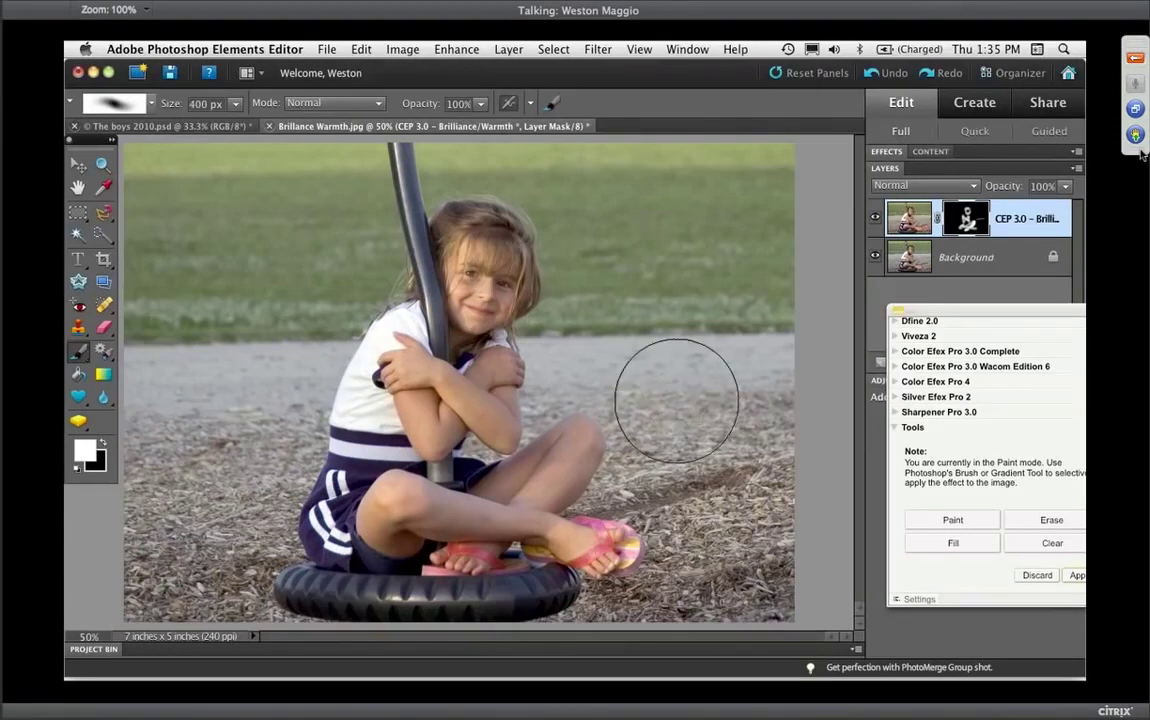
key(bracketleft)
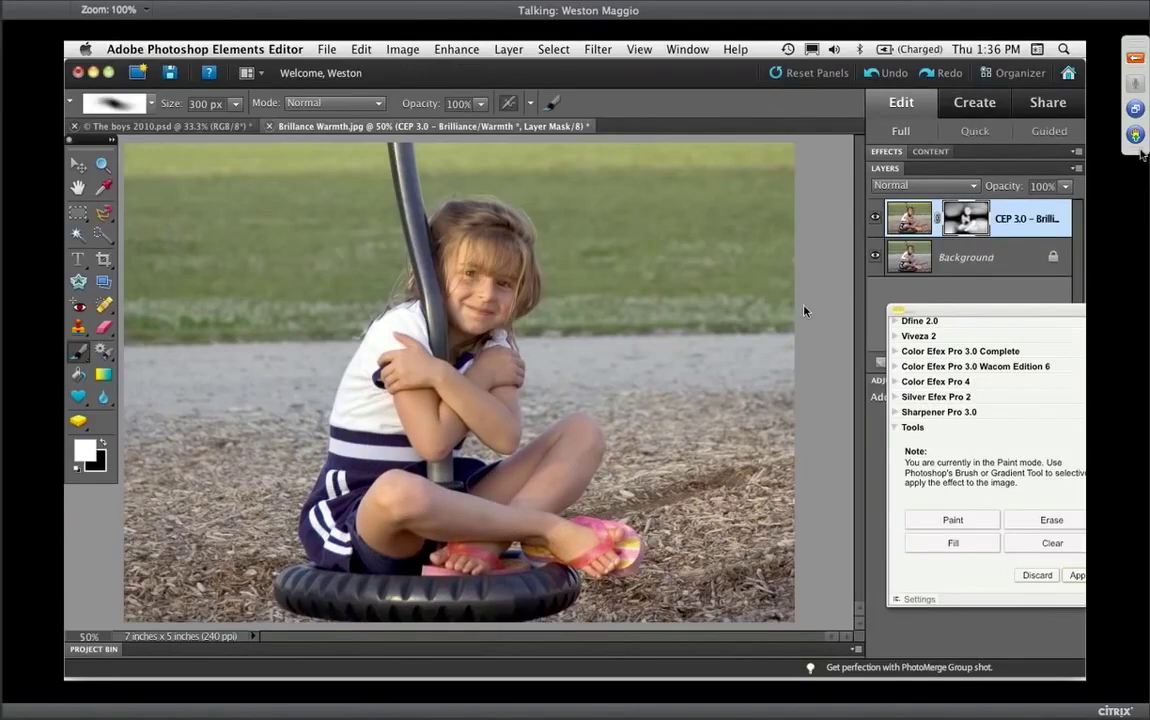
Apply the painted effect, and clear away the Nik palette and the Adjustments panel.
drag(905, 308, 719, 307)
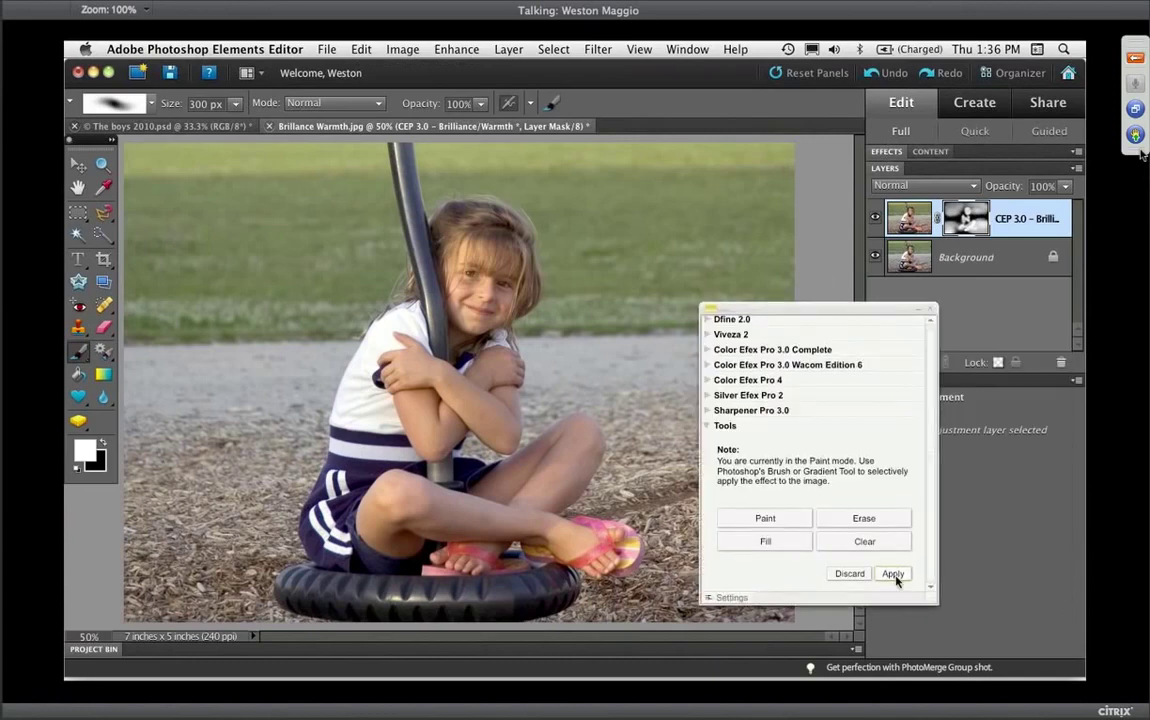
click(893, 575)
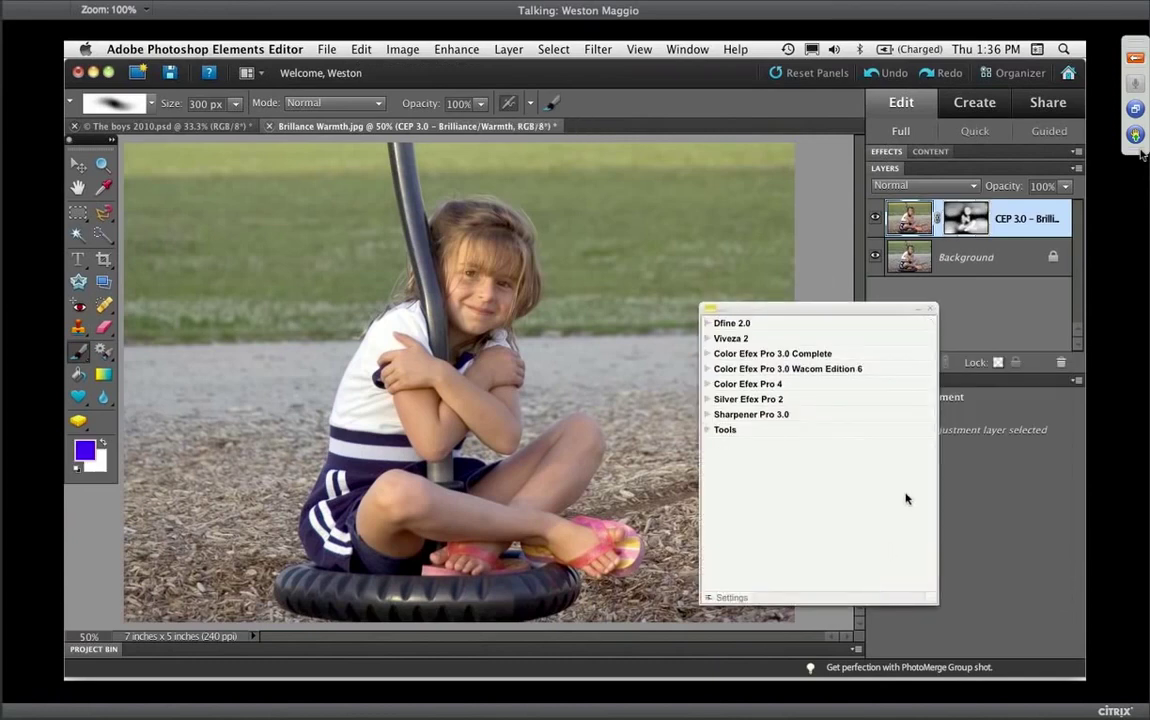
click(929, 309)
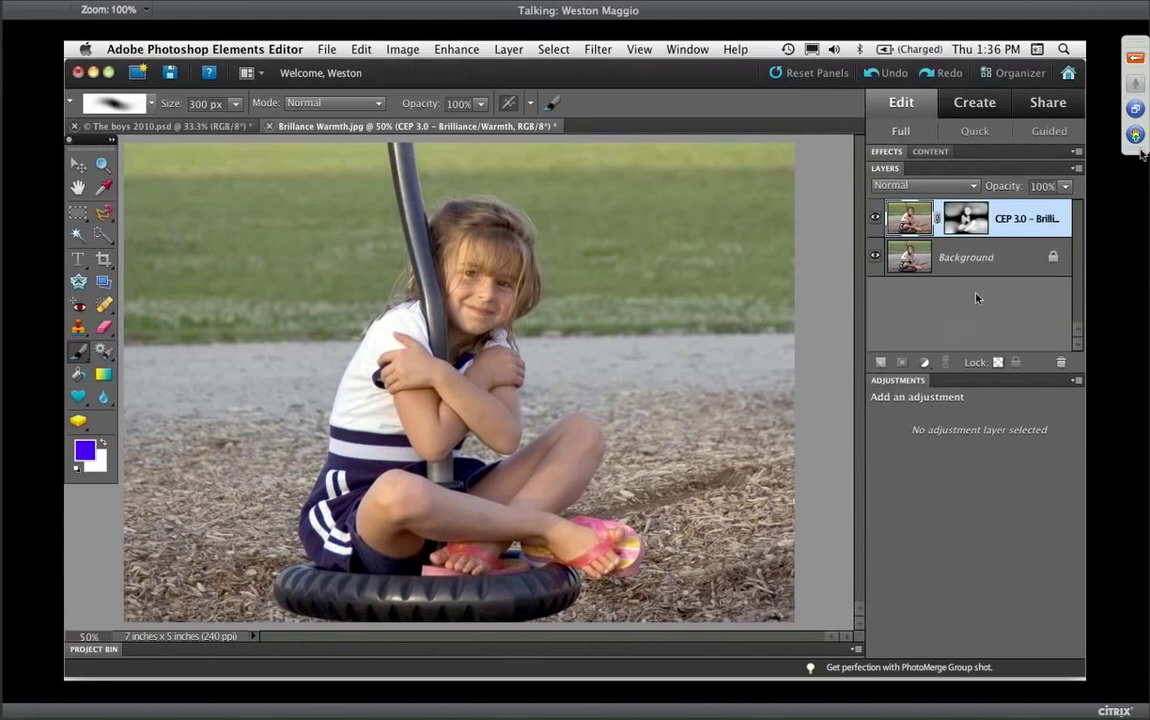
click(918, 380)
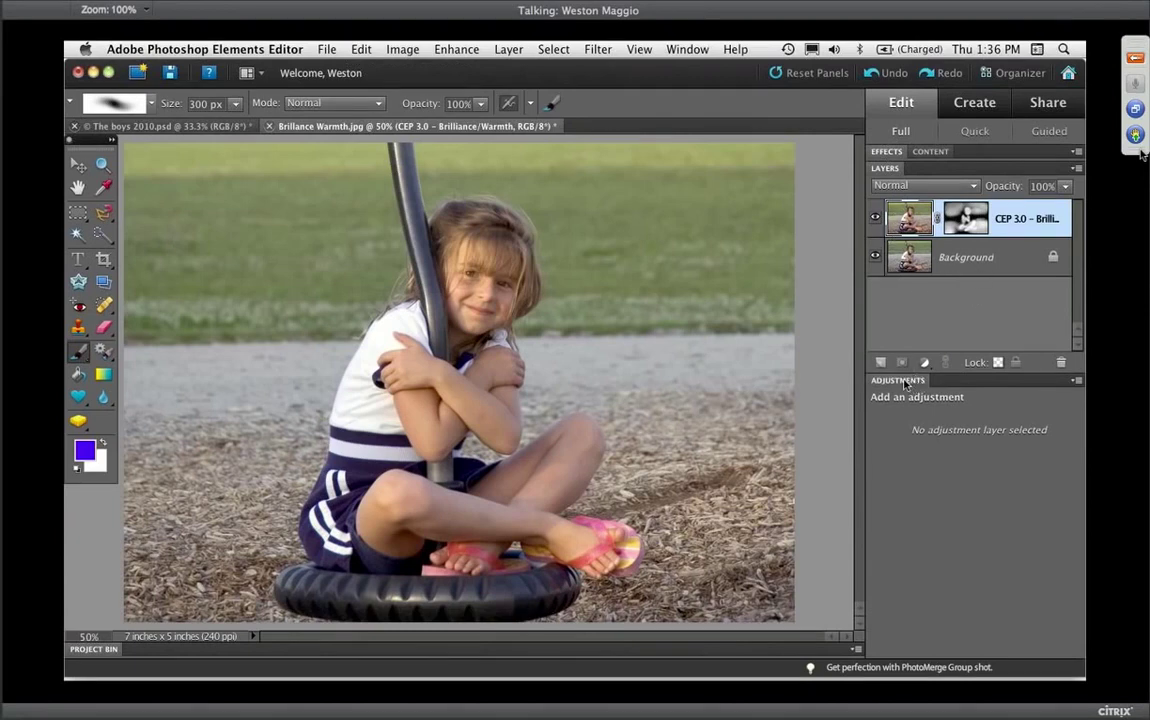
Compare the photo with and without the Brilliance/Warmth layer.
click(875, 219)
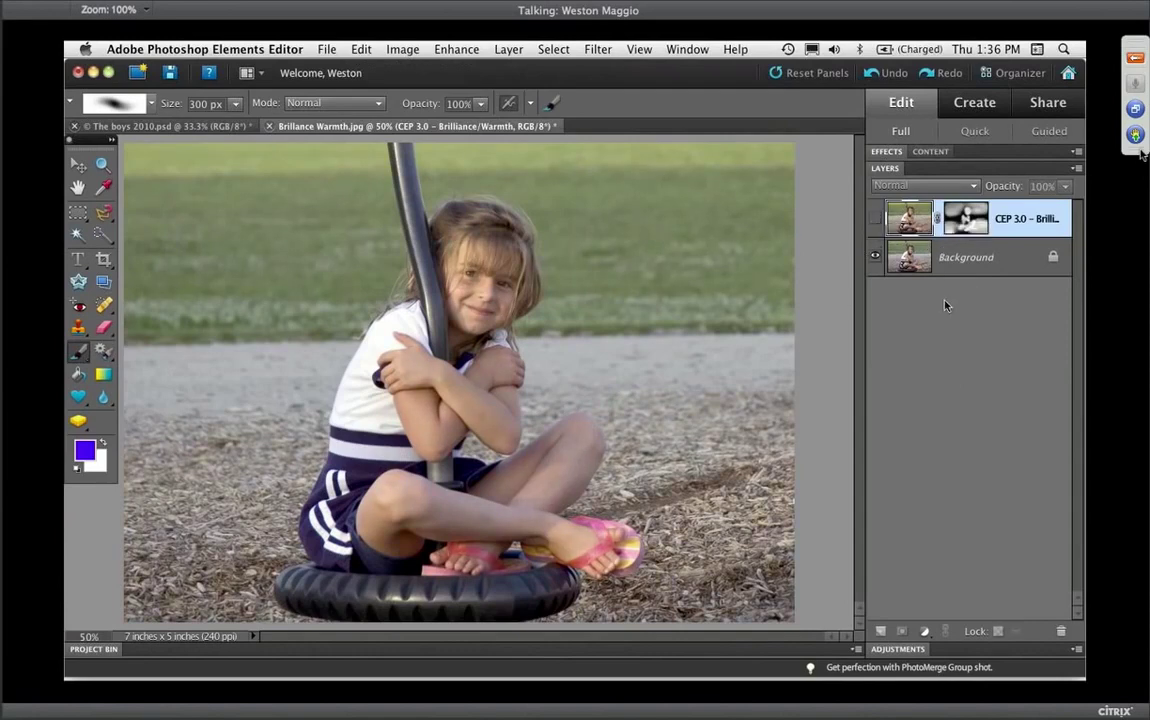
click(875, 218)
click(875, 219)
click(875, 219)
Display the Brilliance/Warmth layer's mask on its own to examine its painted gray levels, and return to the photo.
click(965, 218)
alt+click(965, 218)
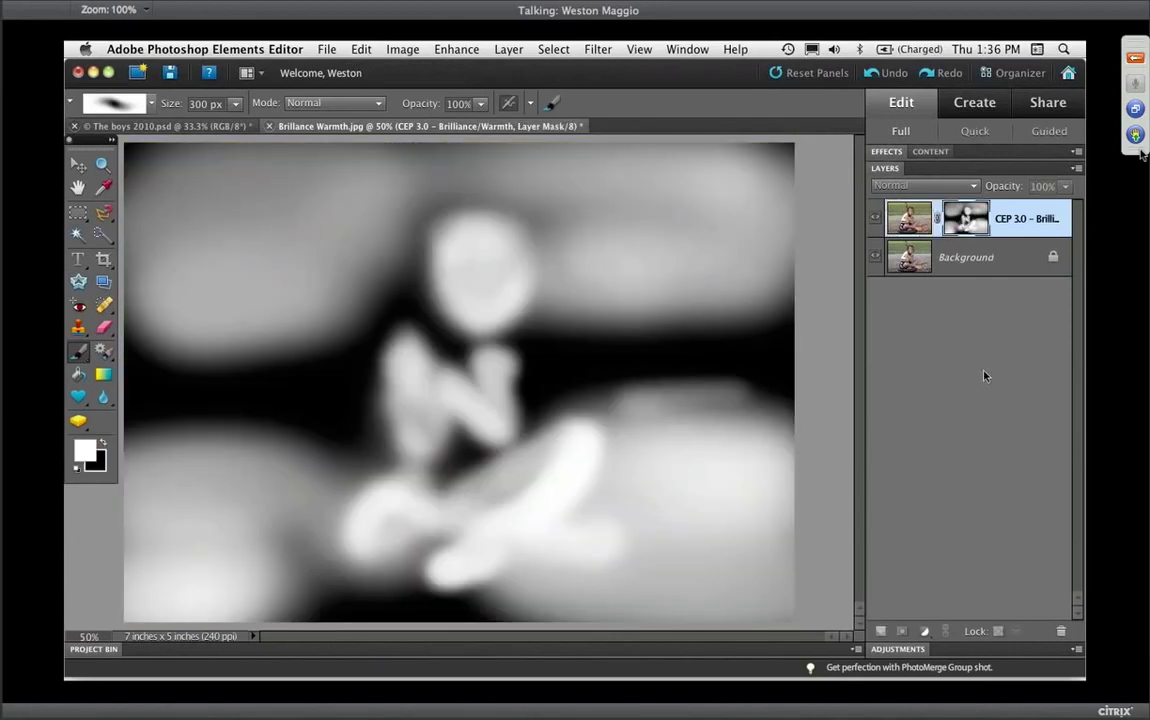
mouse_move(525, 420)
mouse_down()
mouse_move(539, 506)
mouse_move(500, 510)
mouse_move(517, 517)
mouse_up()
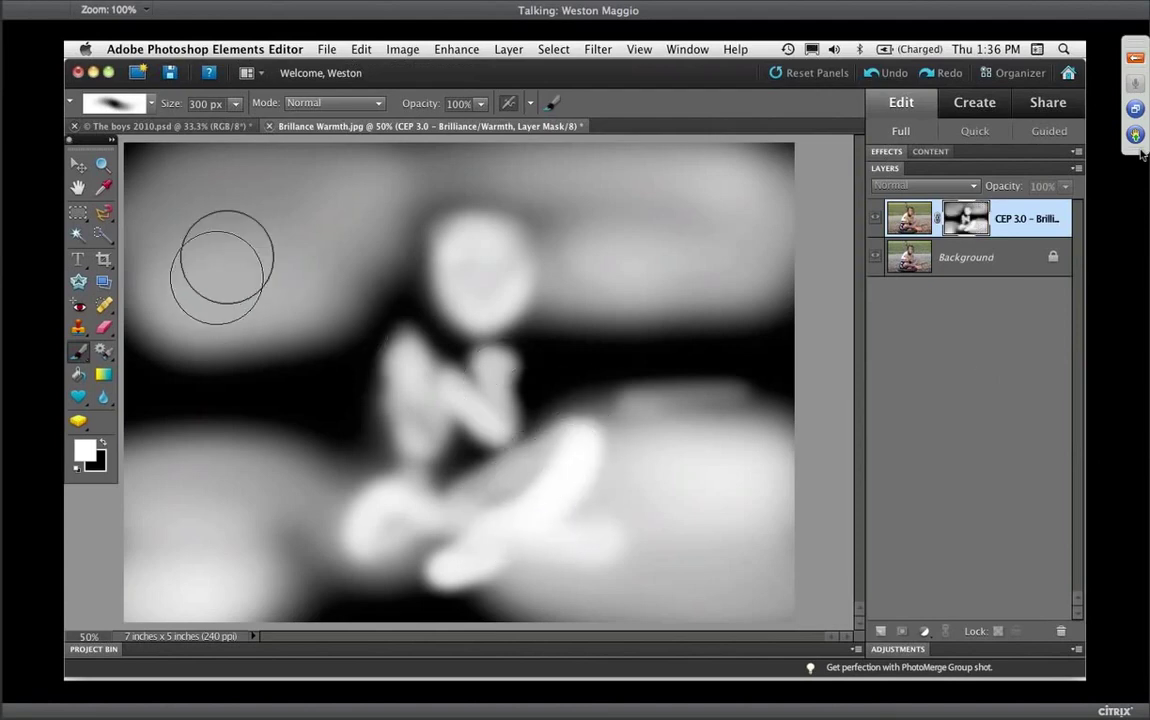
click(905, 218)
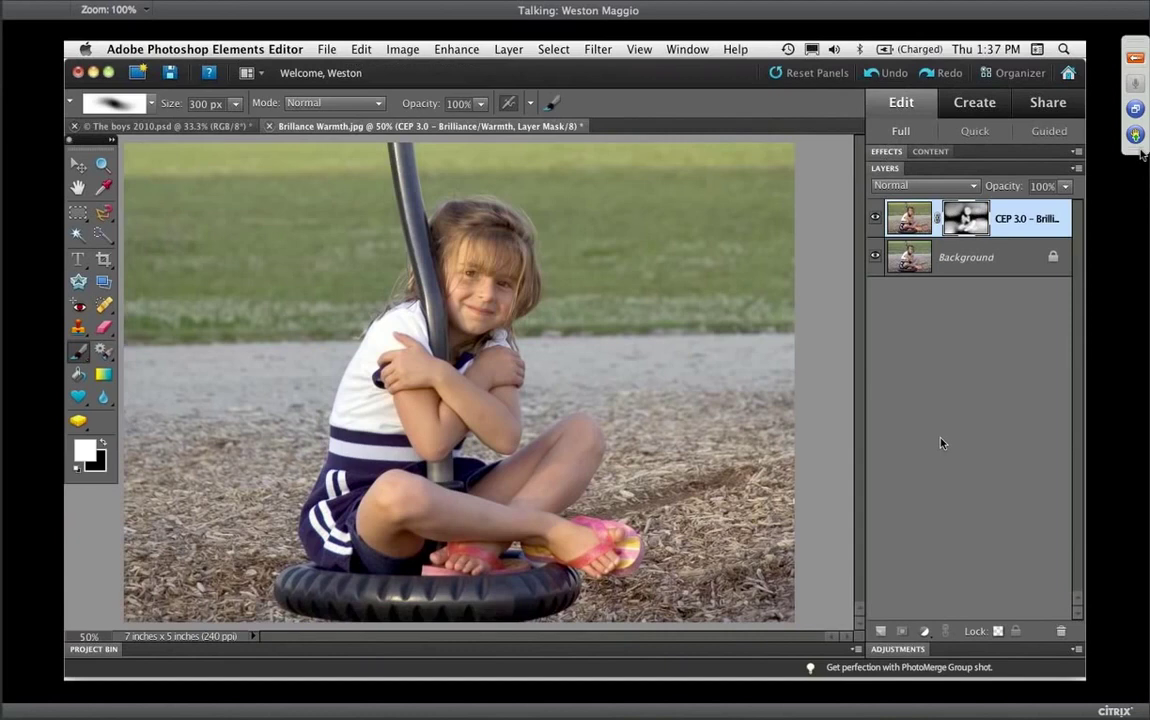
Close Brillance Warmth.jpg without saving its changes.
key(super+w)
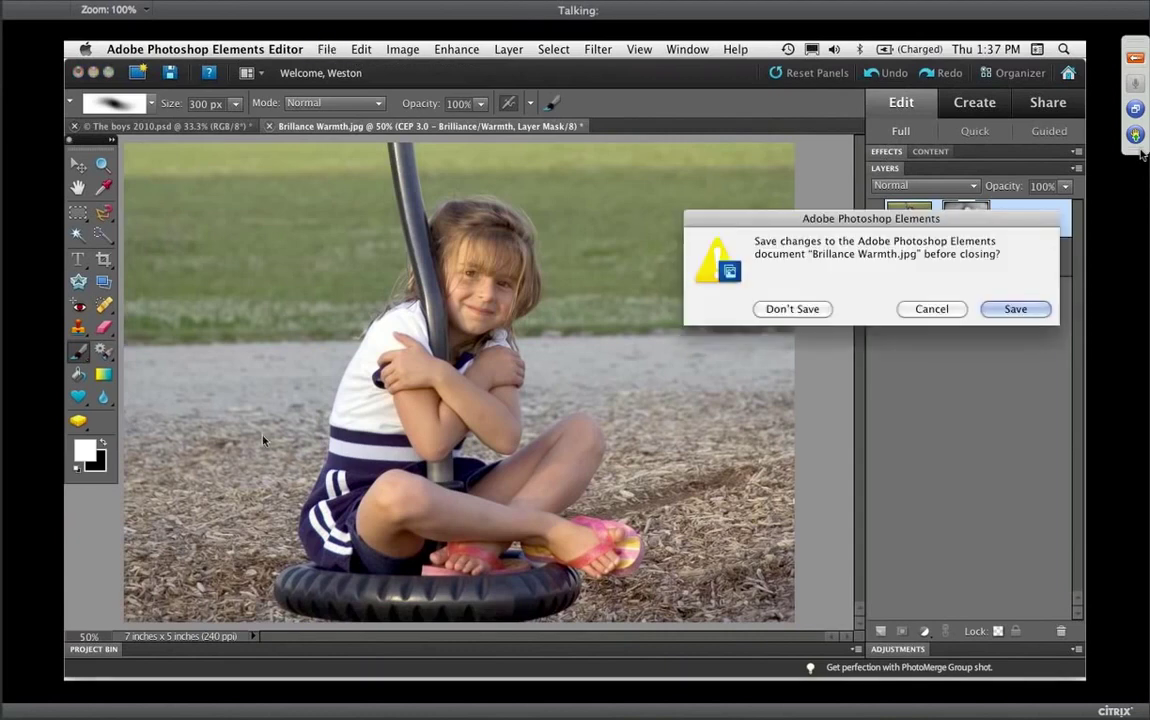
click(792, 309)
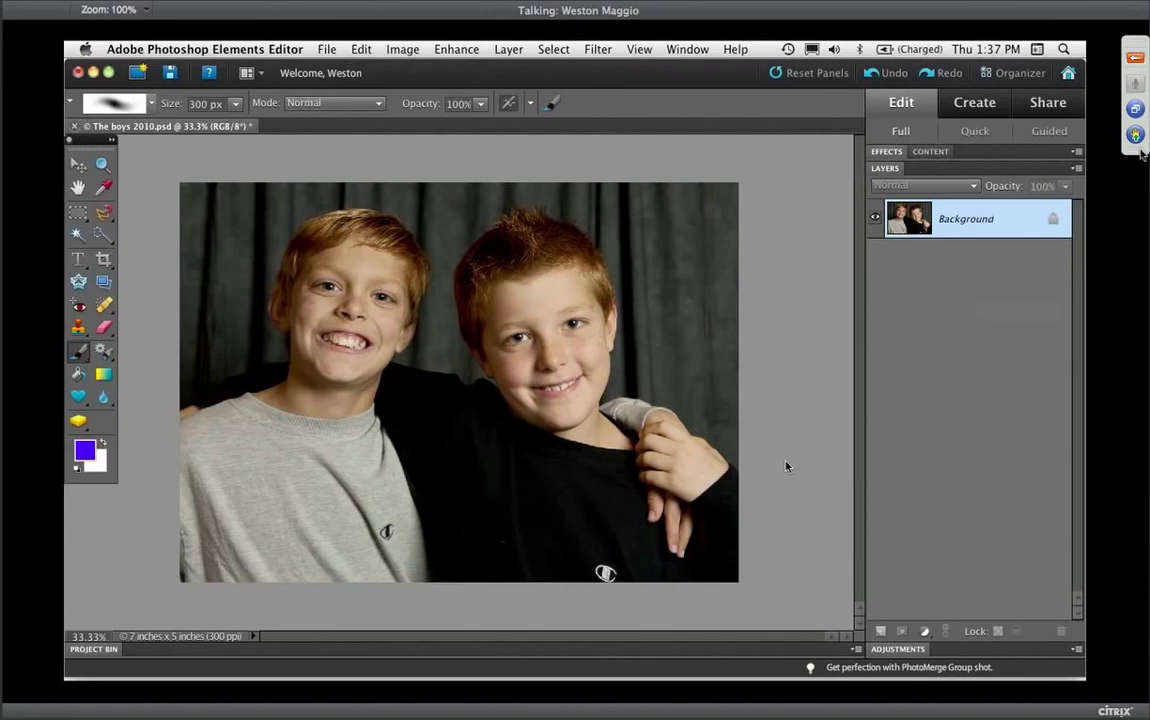
Add a new empty layer above the background of The boys 2010.psd, and reduce the brush size to 100 px.
key(super+equal)
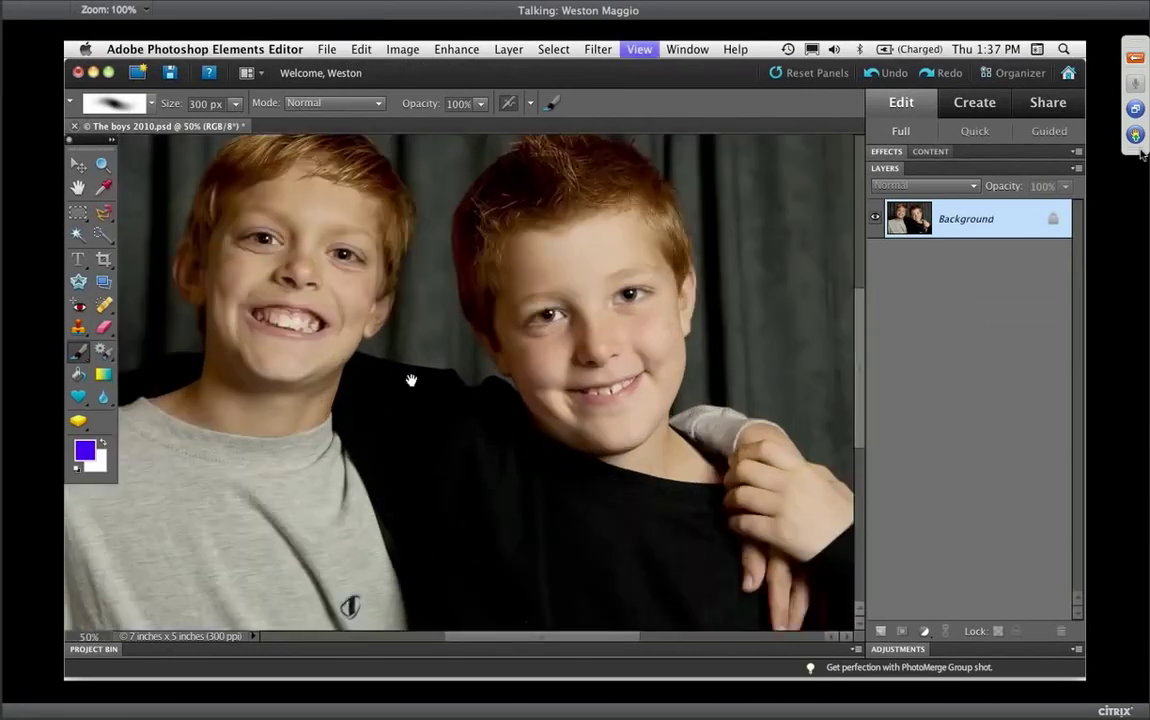
drag(410, 378, 478, 414)
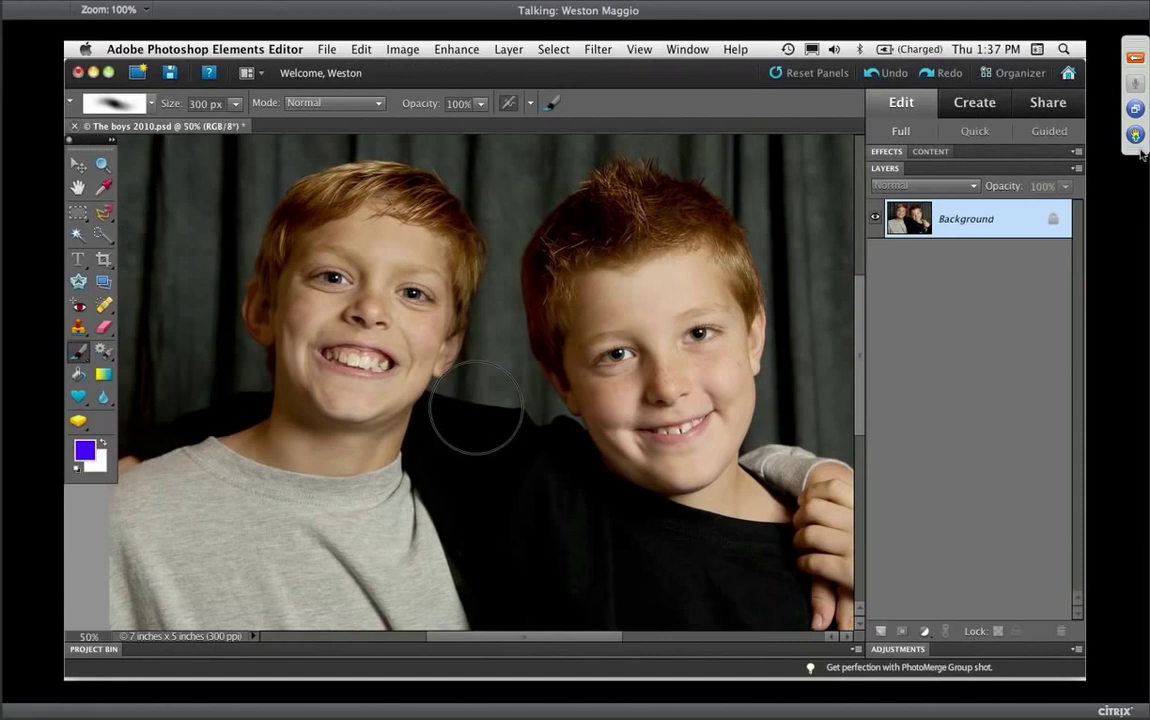
key(super+0)
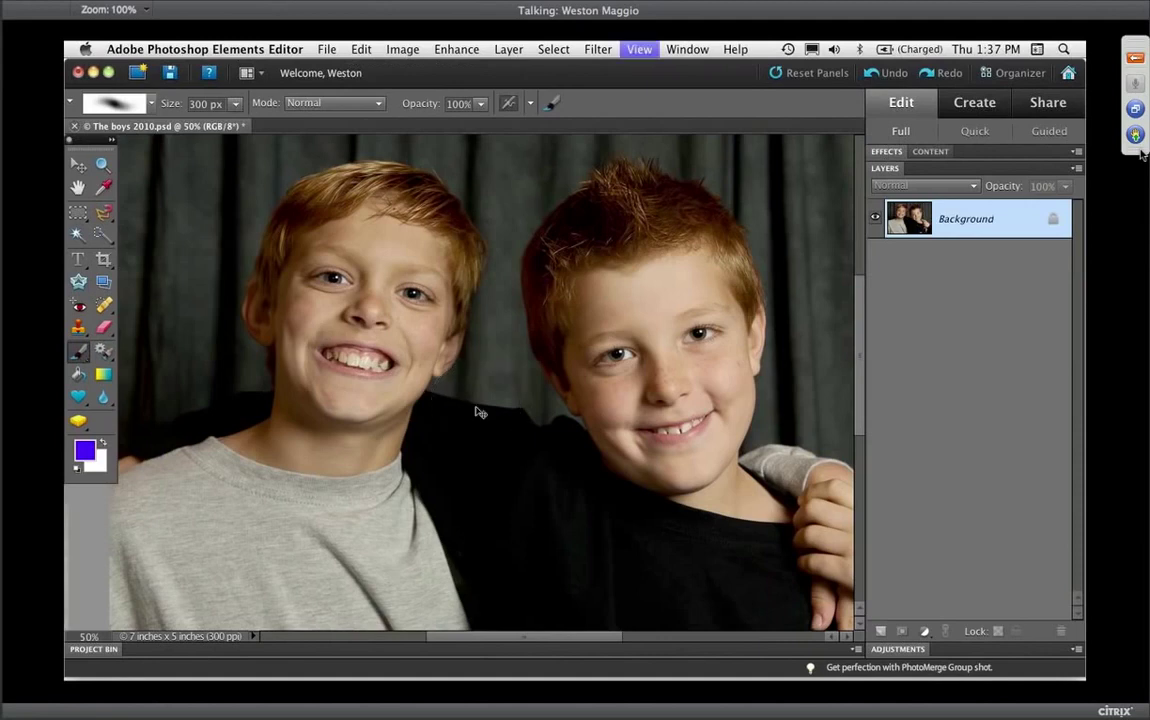
key(super+equal)
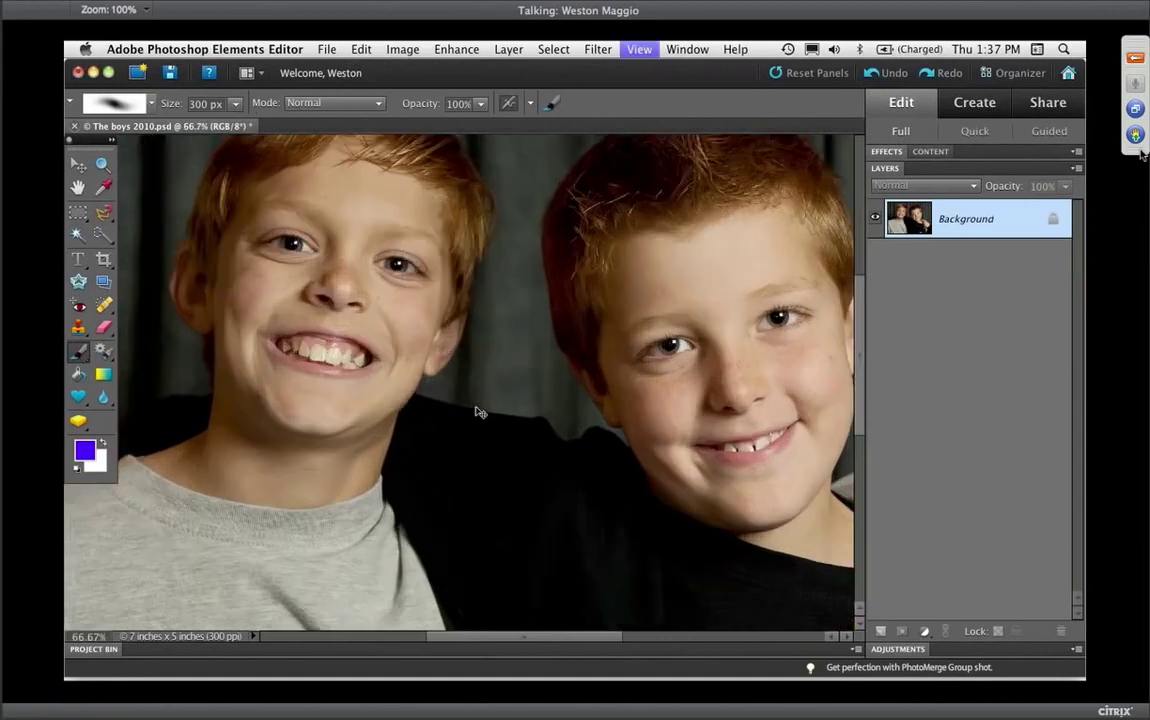
key(super+equal)
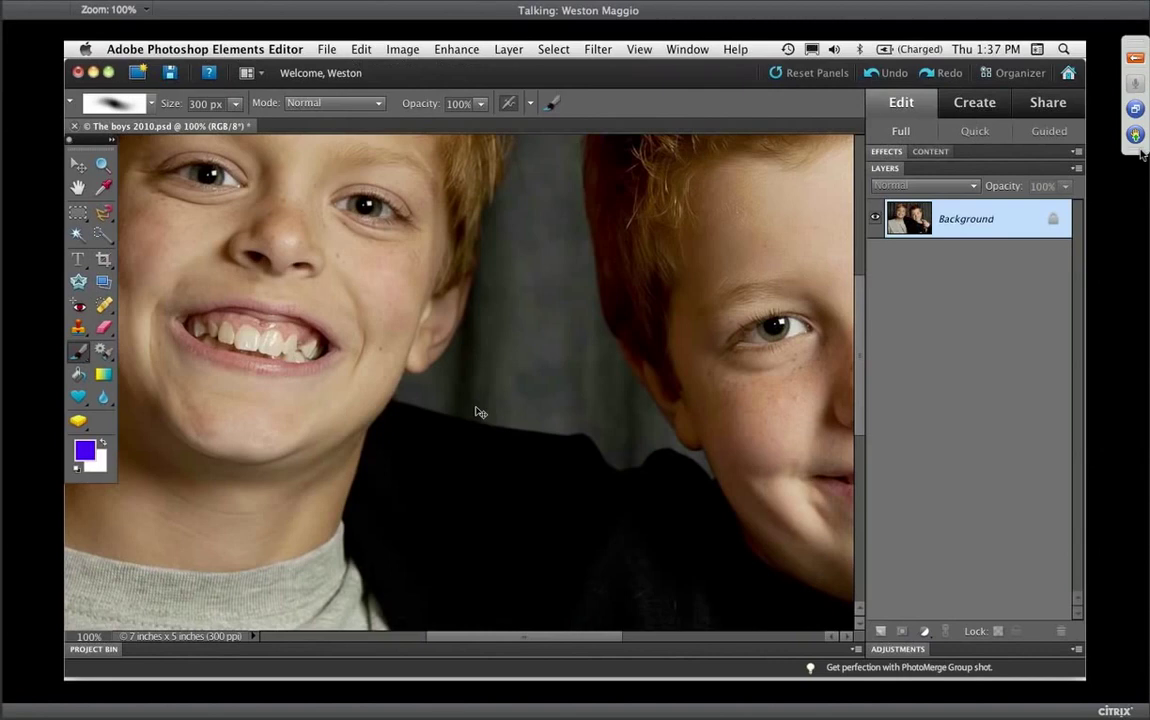
scroll(396, 327, right, 5)
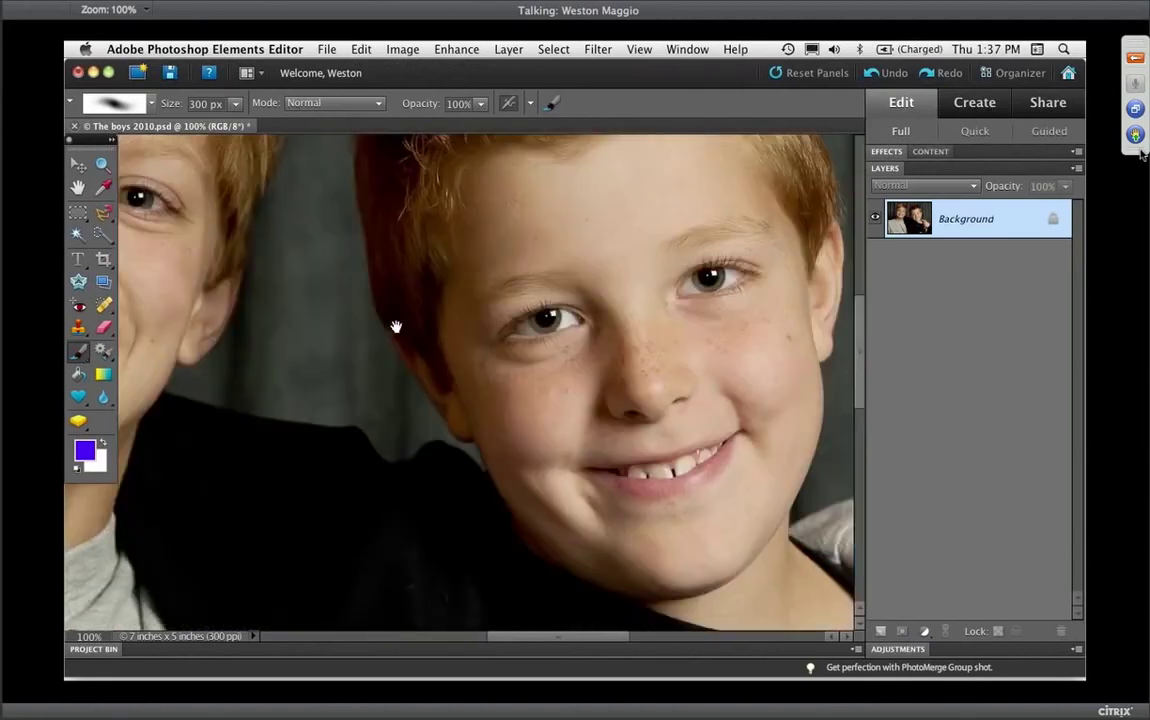
scroll(812, 450, left, 1)
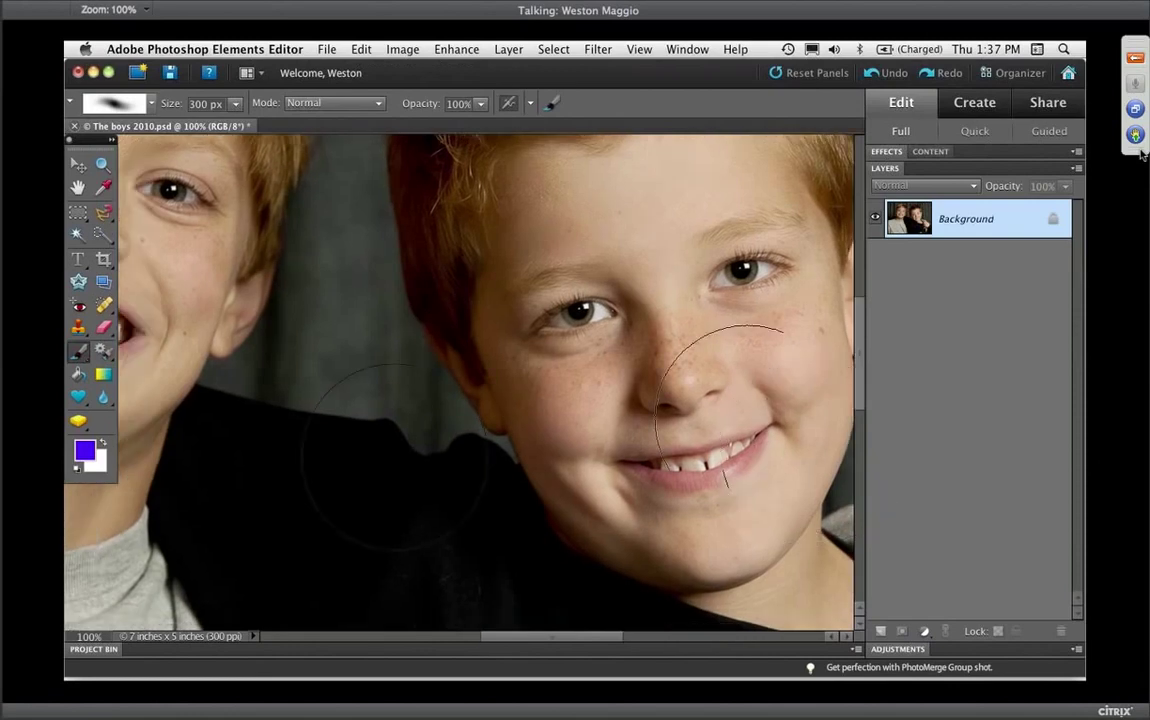
key(super+alt+shift+n)
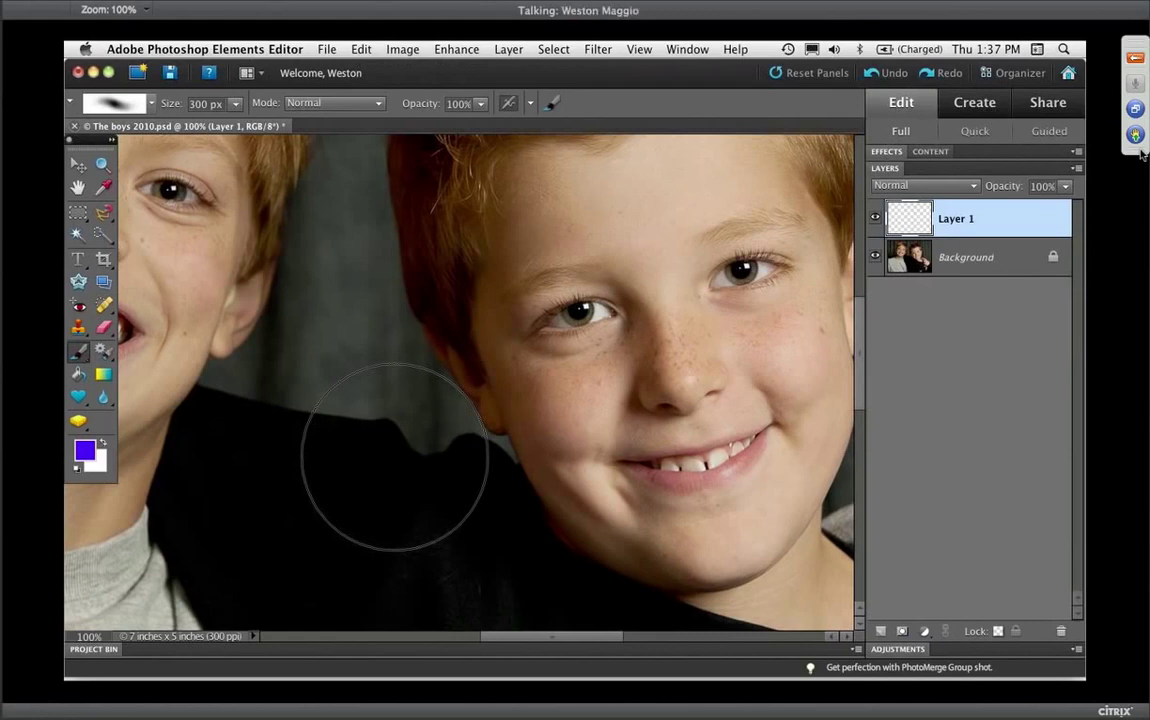
key(bracketleft)
key(bracketleft)
key(bracketleft)
key(bracketleft)
key(bracketleft)
key(bracketleft)
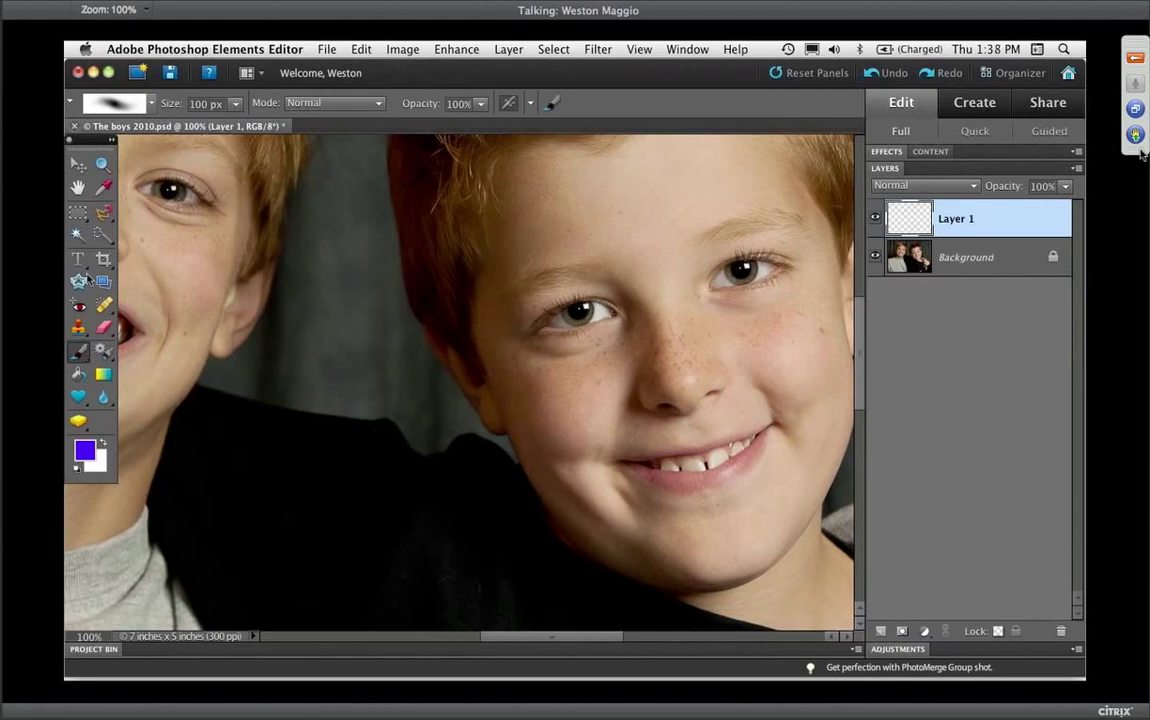
Switch to the Clone Stamp tool and set its blending mode to Normal.
click(79, 331)
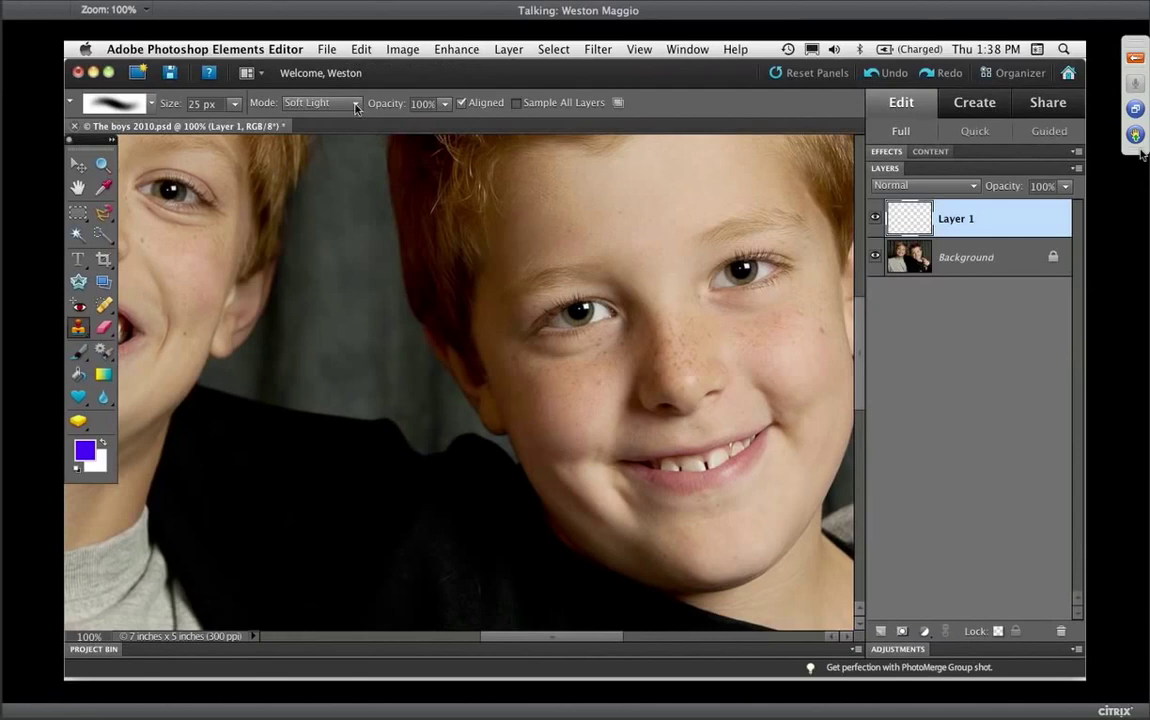
click(322, 103)
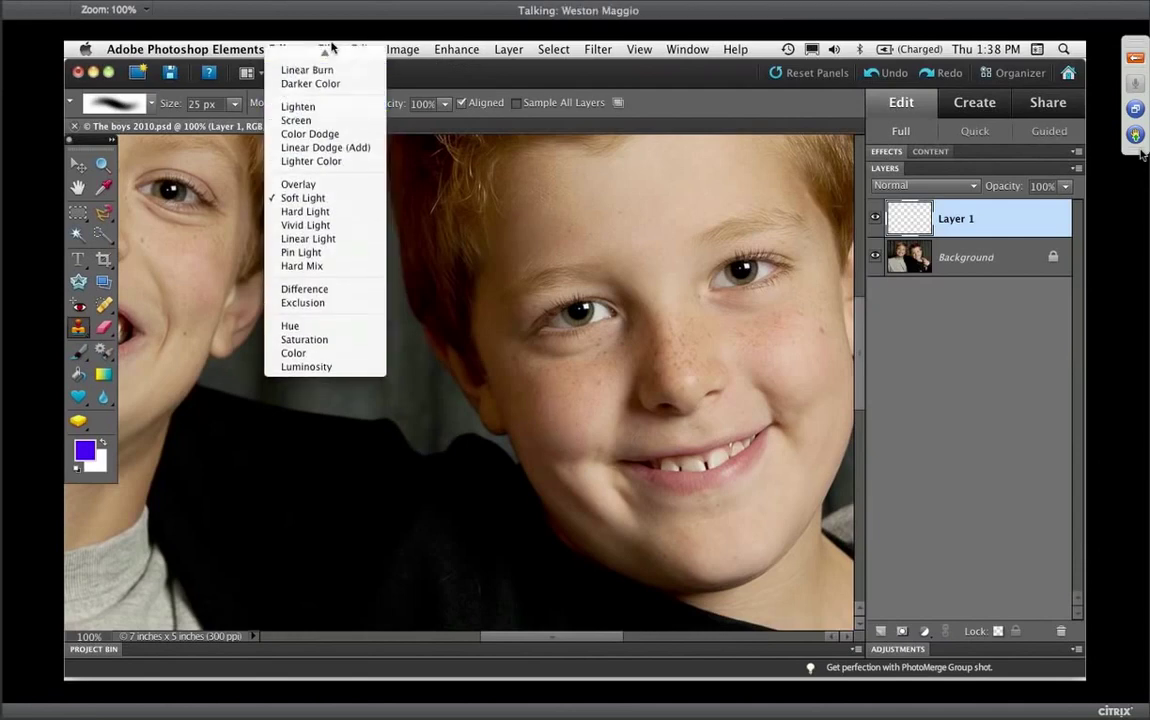
click(318, 56)
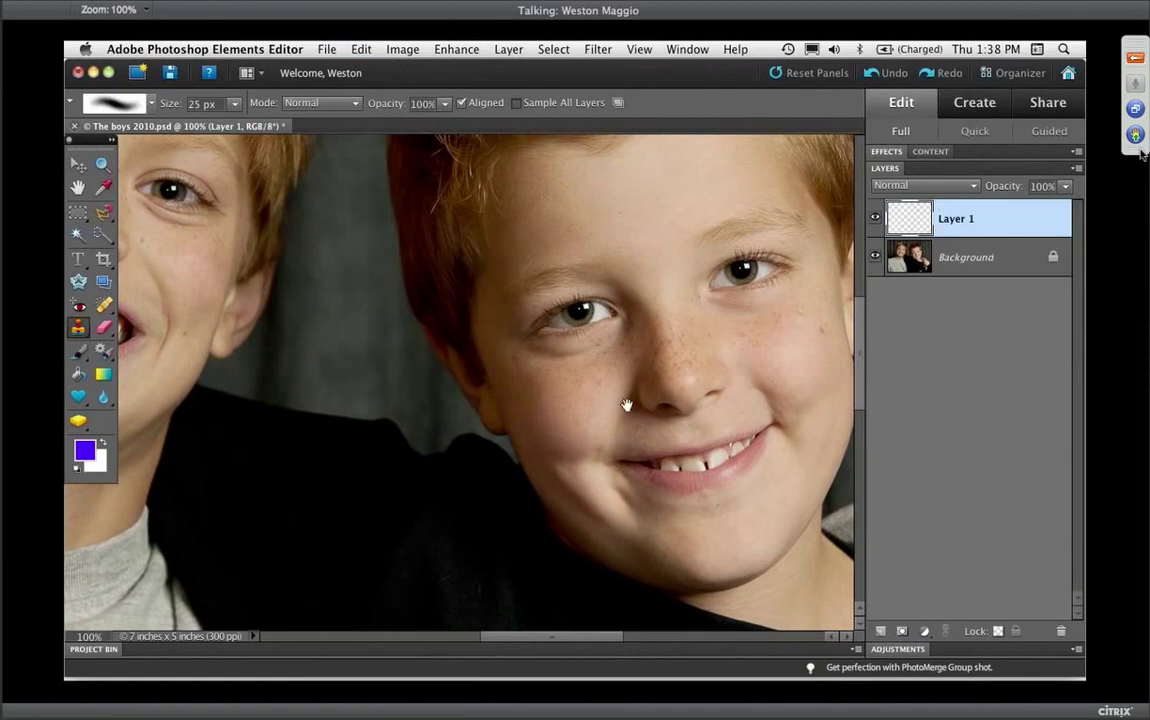
Set the 25 px Clone Stamp to sample all layers for retouching the right boy's face on Layer 1.
drag(625, 405, 614, 406)
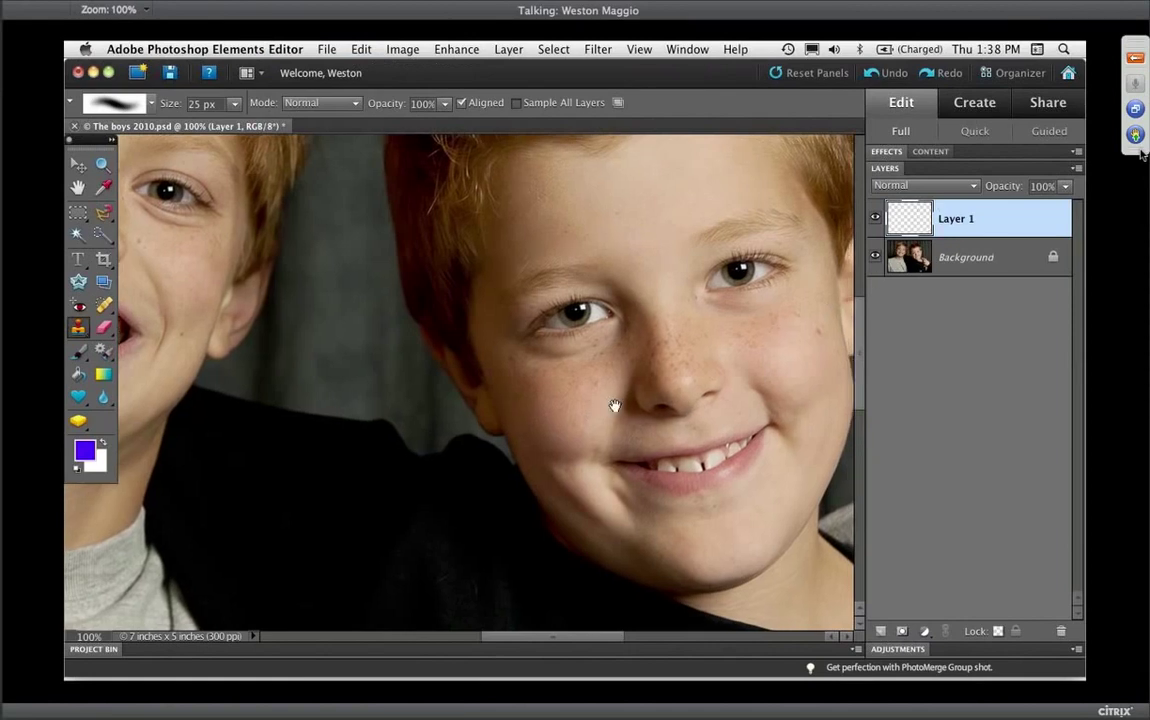
scroll(560, 405, right, 2)
scroll(595, 350, right, 5)
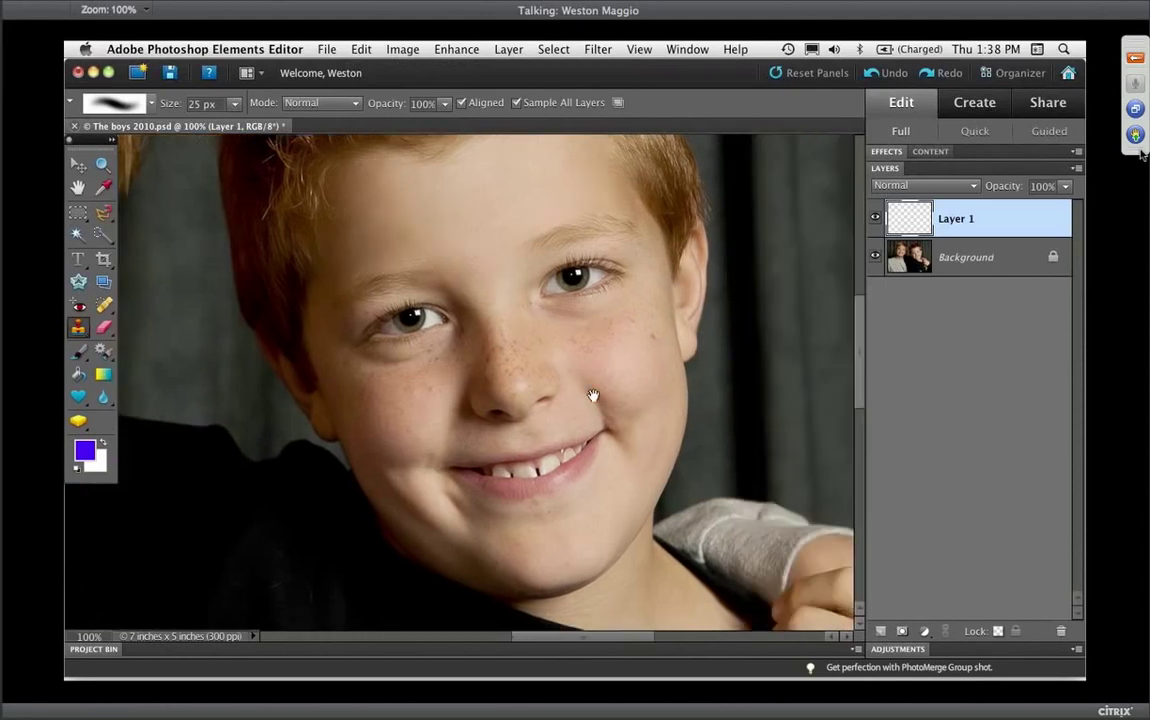
scroll(589, 374, down, 2)
click(73, 332)
click(72, 330)
click(140, 295)
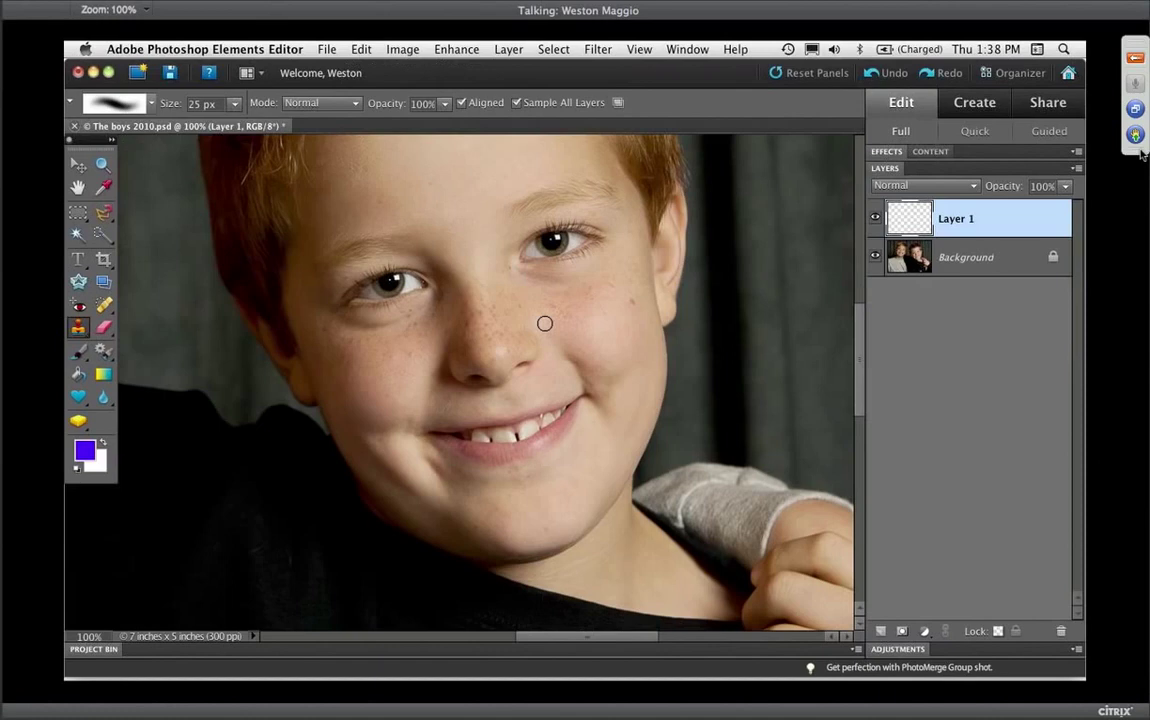
Clone clean skin over the small mole on the right boy's outer cheek on Layer 1.
key(super+0)
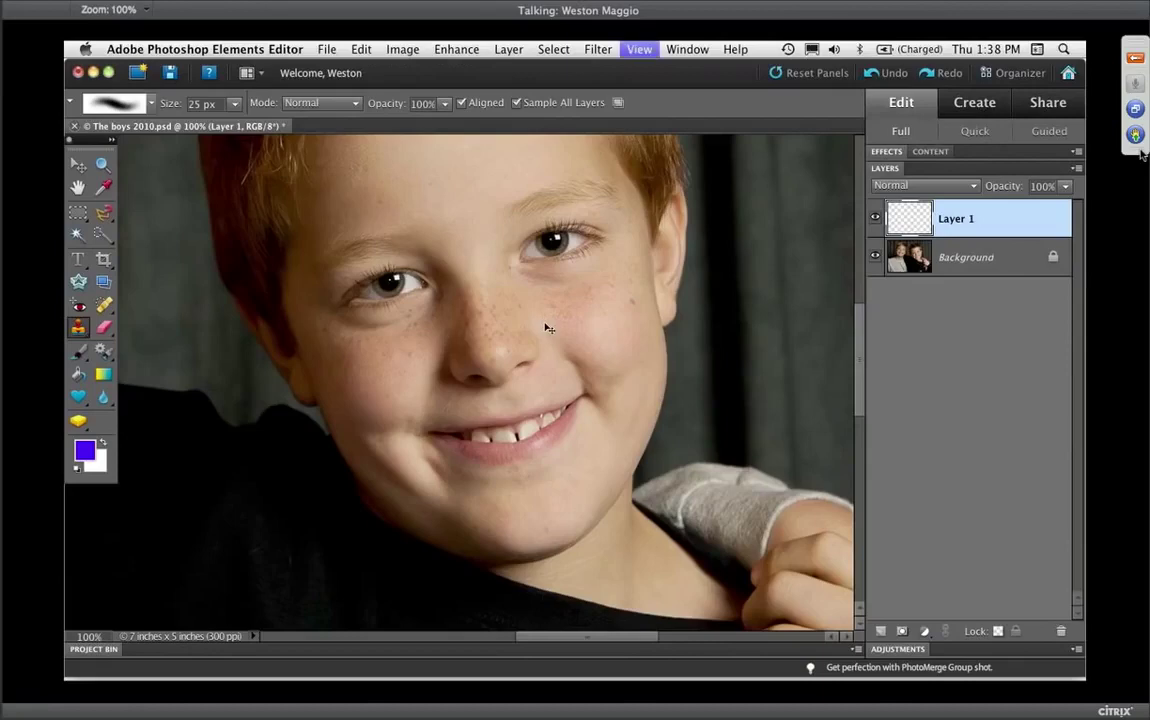
key(super+equal)
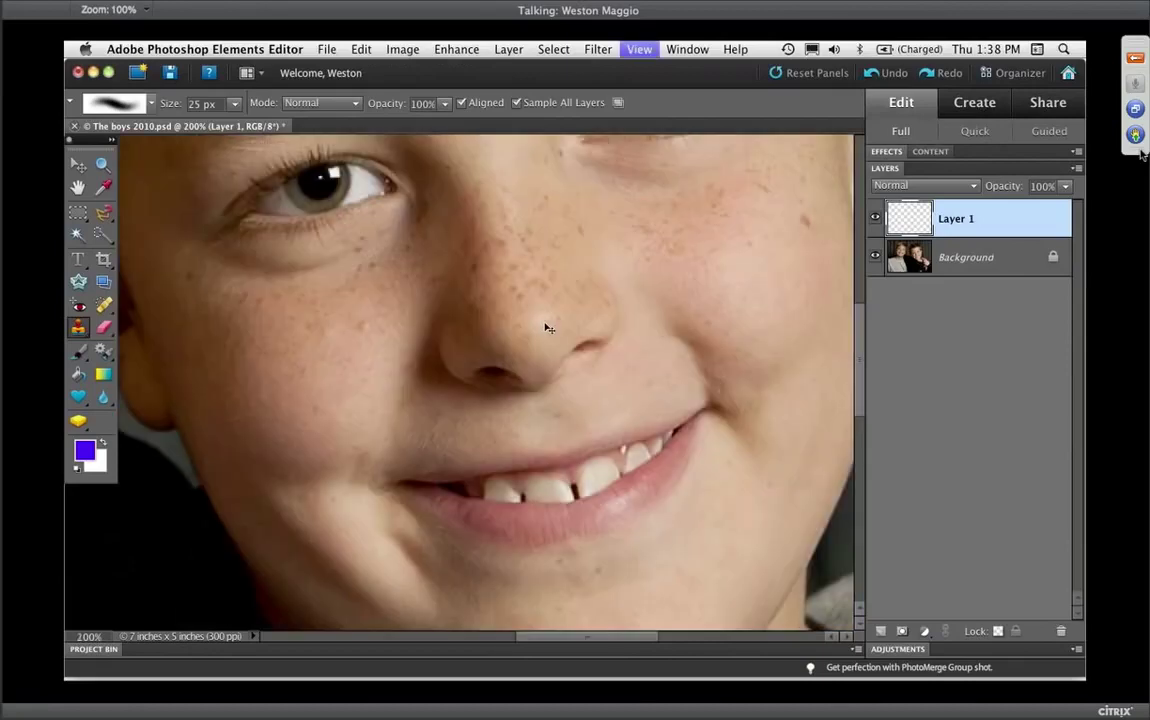
scroll(629, 398, right, 3)
key(super+minus)
key(super+minus)
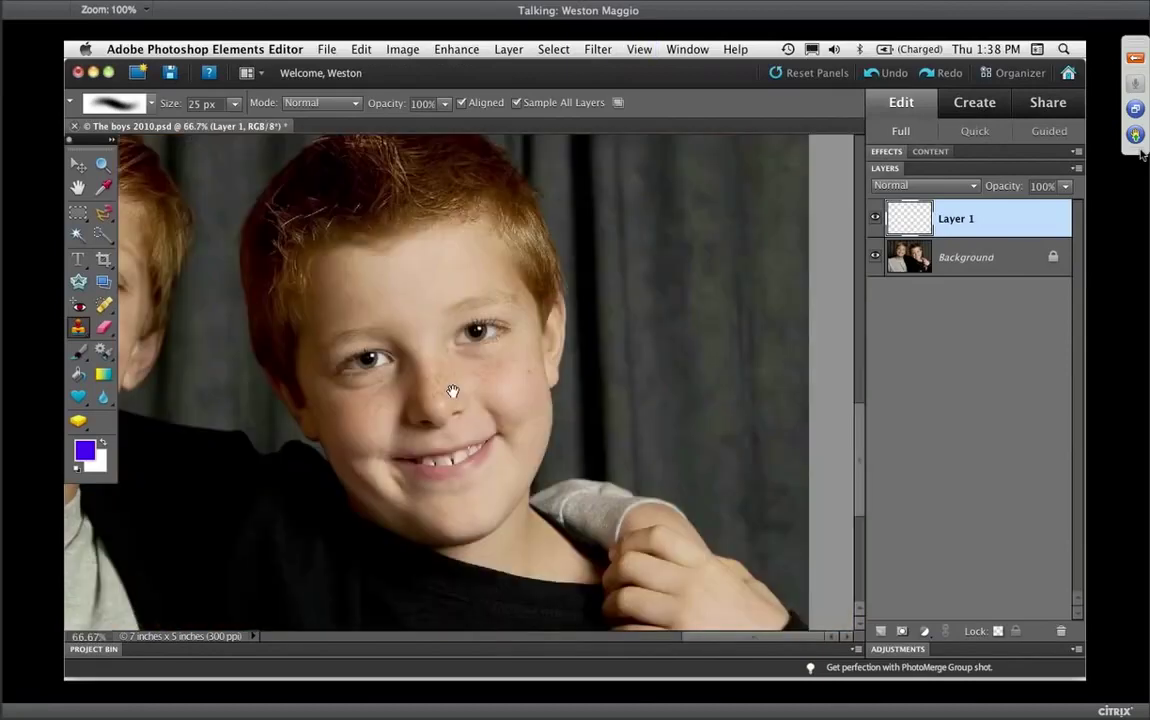
scroll(561, 428, left, 2)
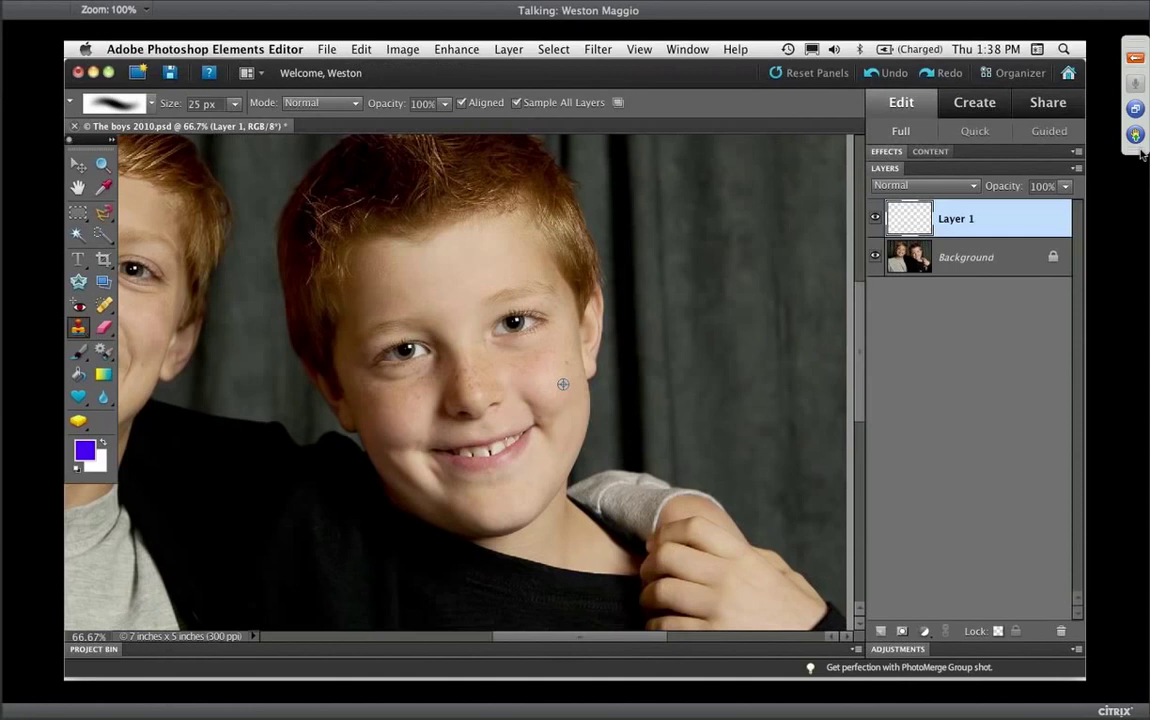
key(space)
drag(337, 448, 374, 443)
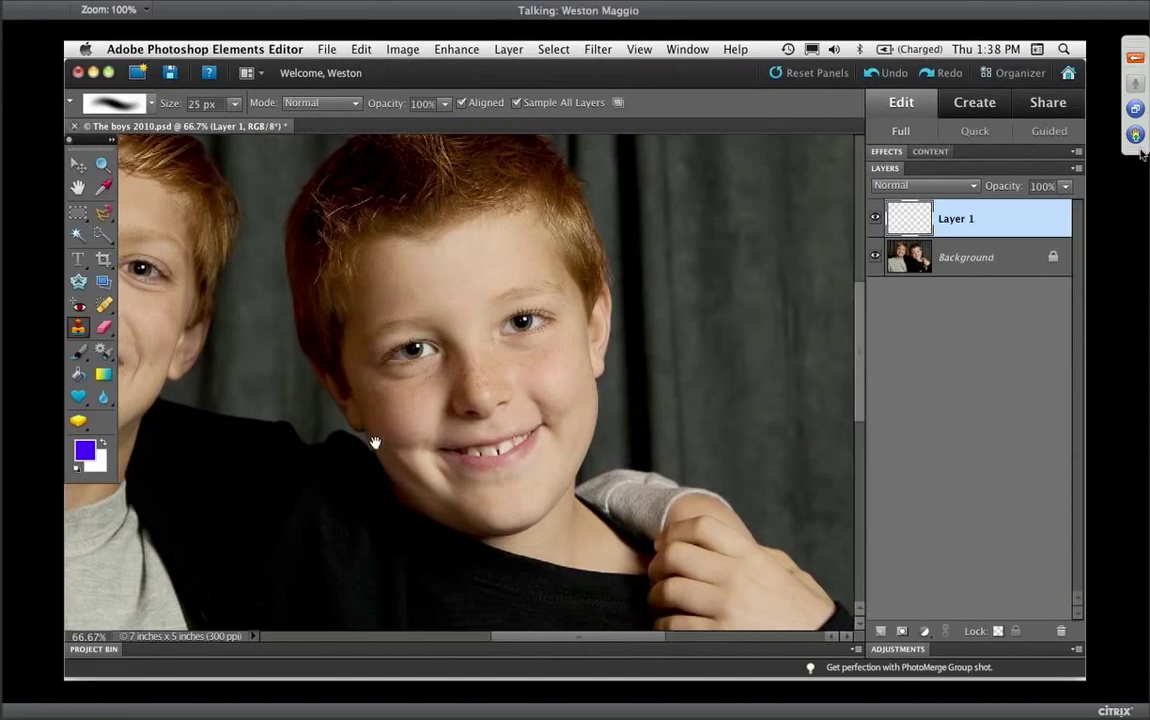
Clone out the dark spots on the left boy's cheek, and hide and reshow Layer 1 to compare the retouching.
scroll(629, 457, left, 10)
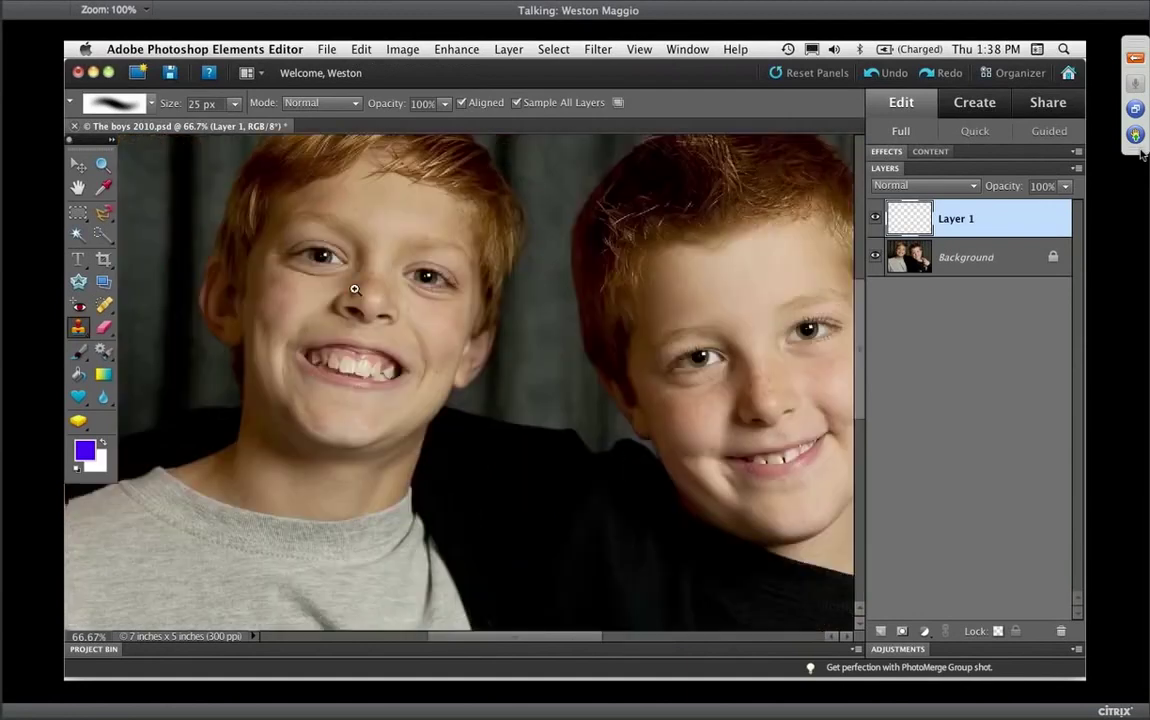
scroll(629, 457, up, 2)
scroll(354, 289, up, 3)
scroll(478, 385, up, 3)
scroll(478, 385, left, 2)
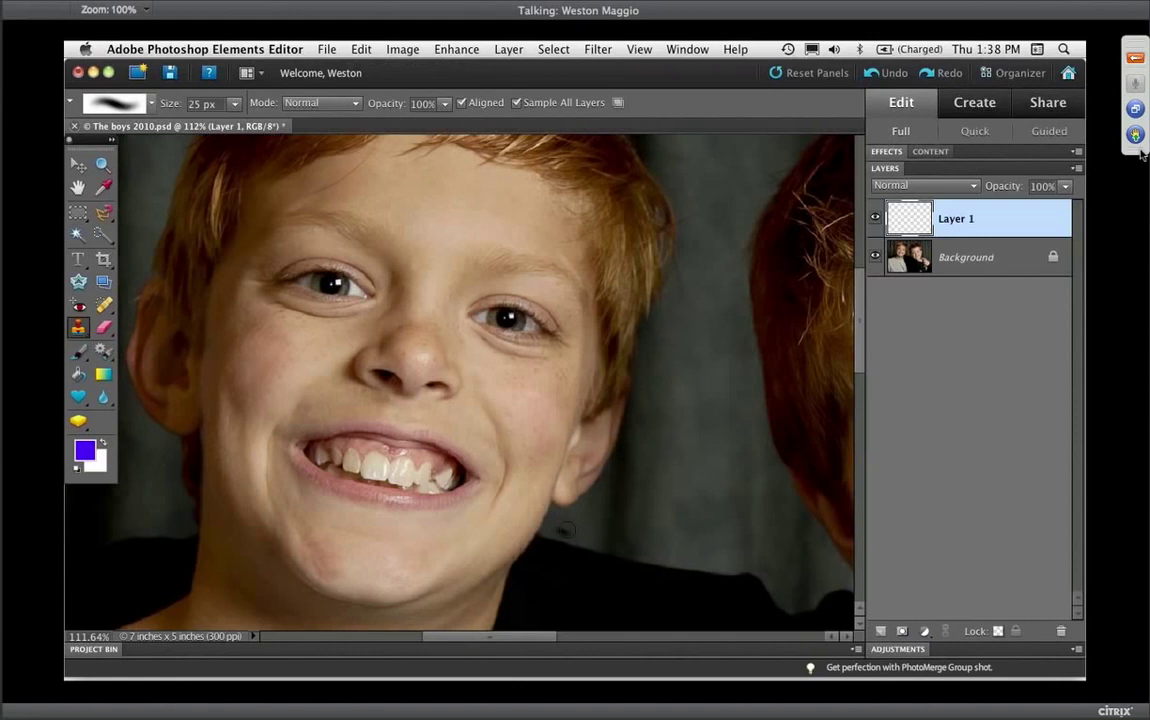
click(876, 218)
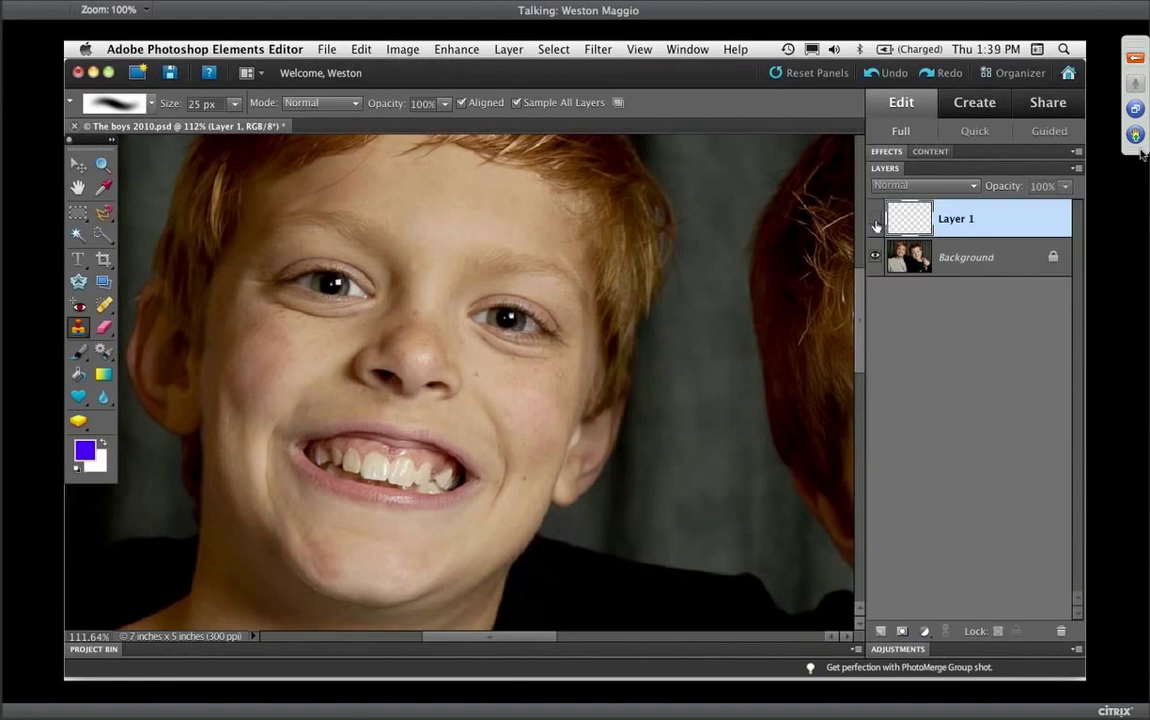
click(876, 219)
Add a new empty layer above Layer 1 and enlarge the Clone Stamp brush to 50 px.
click(881, 631)
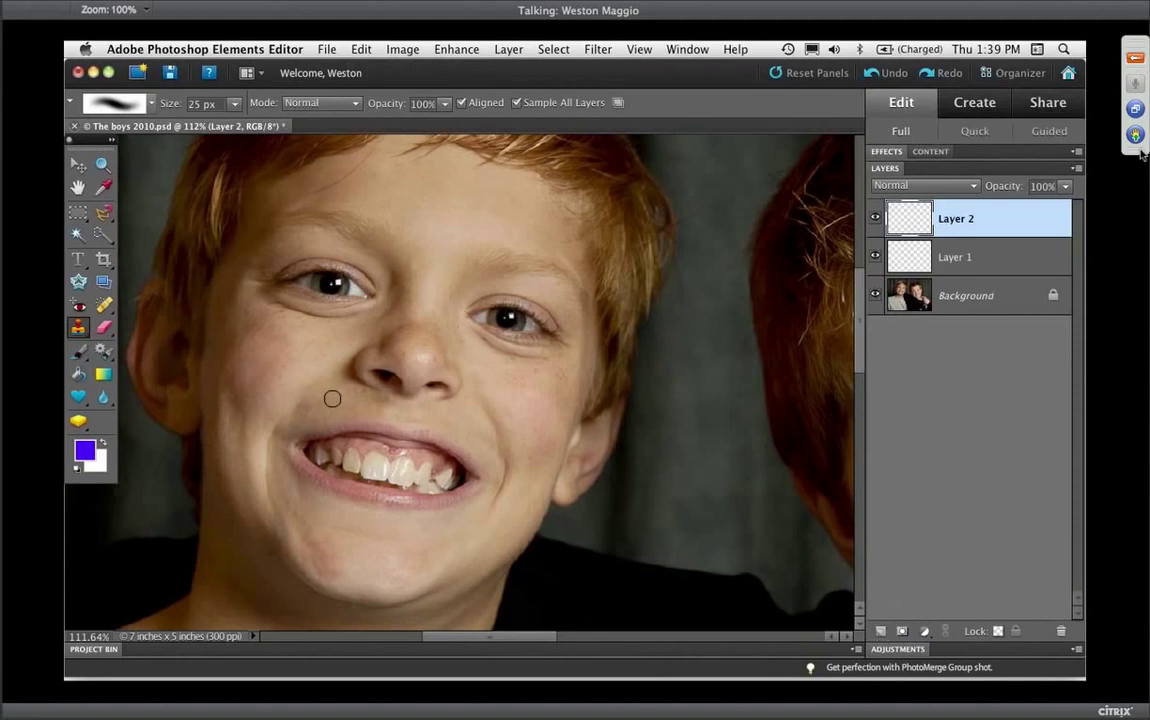
key(bracketright)
key(bracketright)
key(bracketright)
key(bracketright)
key(bracketright)
Set the Clone Stamp to Soft Light mode with a 40 px brush, and sample the light cheek skin below the left boy's eye.
key(super+alt+0)
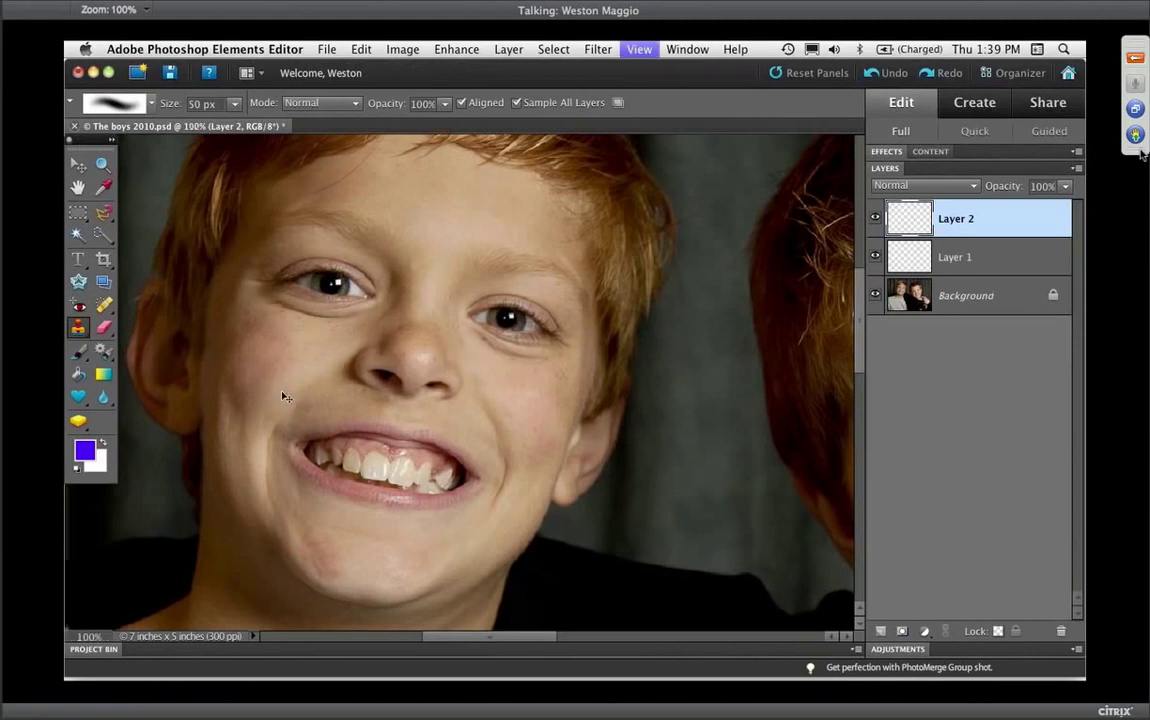
key(super+minus)
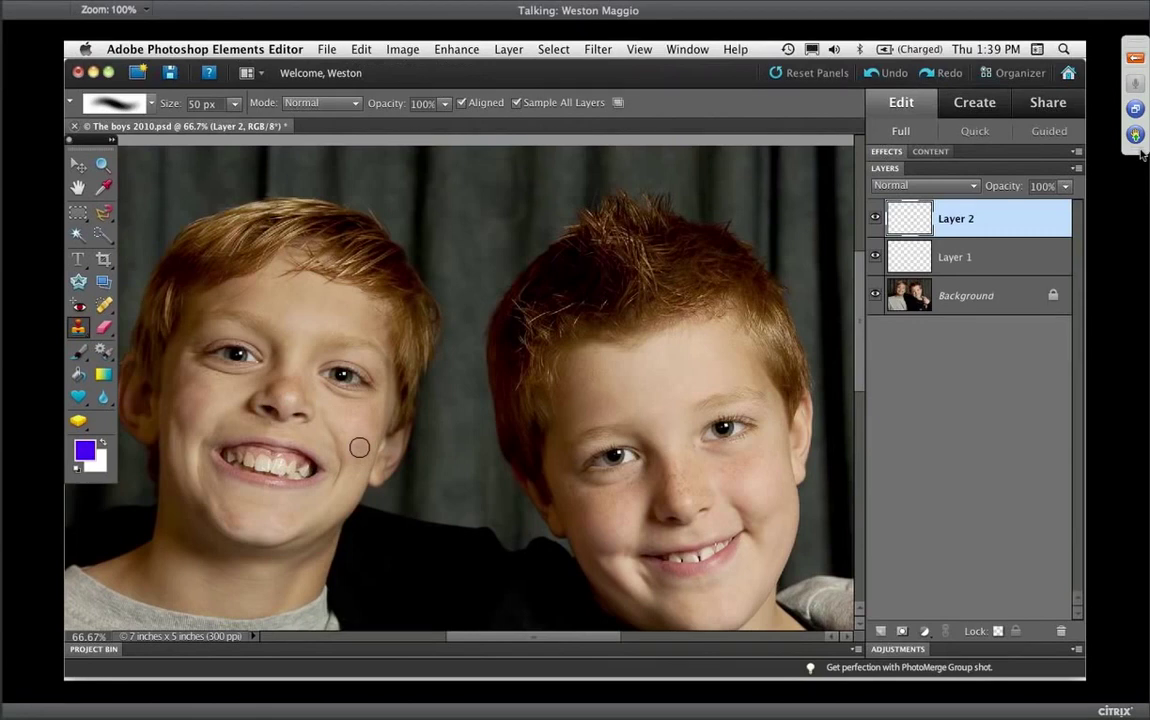
mouse_move(285, 403)
mouse_down()
mouse_move(302, 404)
mouse_move(377, 321)
mouse_move(410, 368)
mouse_up()
key(super+=)
key(super+=)
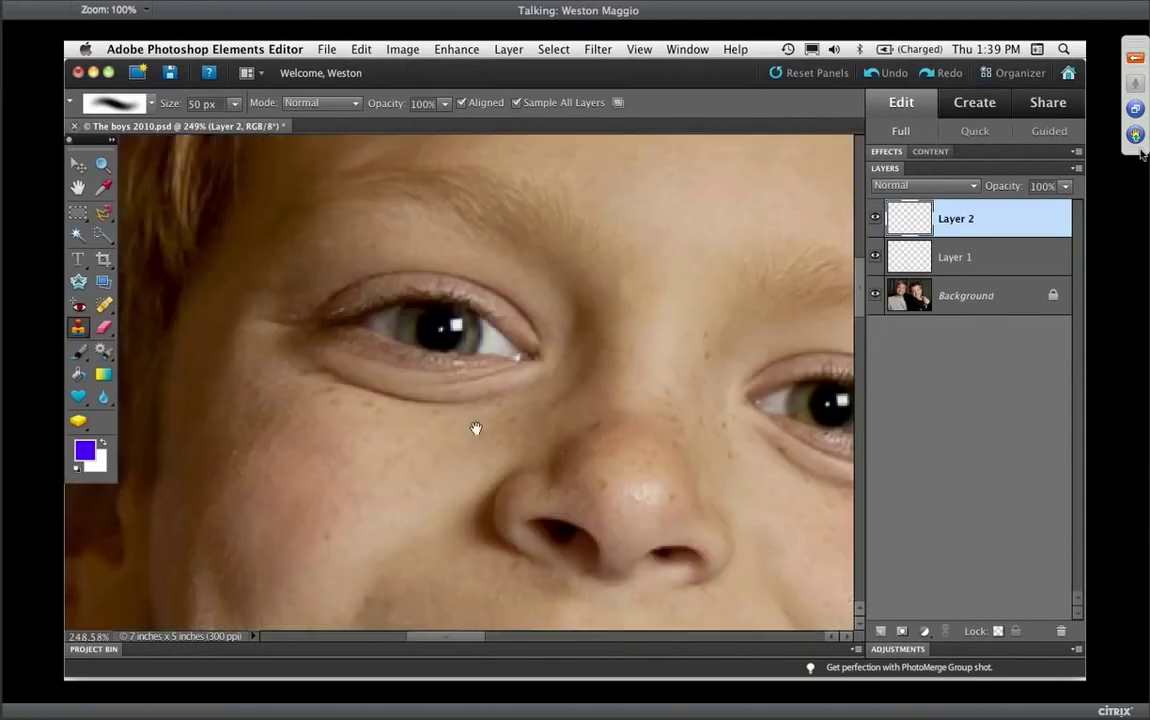
scroll(449, 399, down, 3)
click(340, 103)
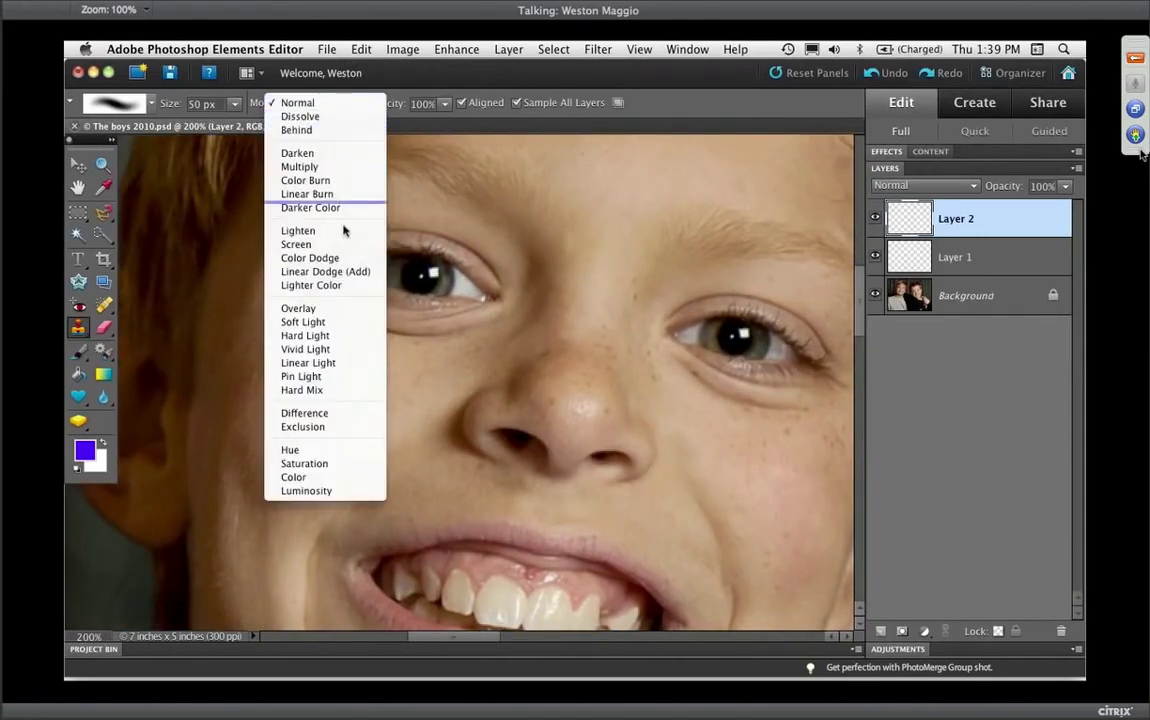
click(330, 322)
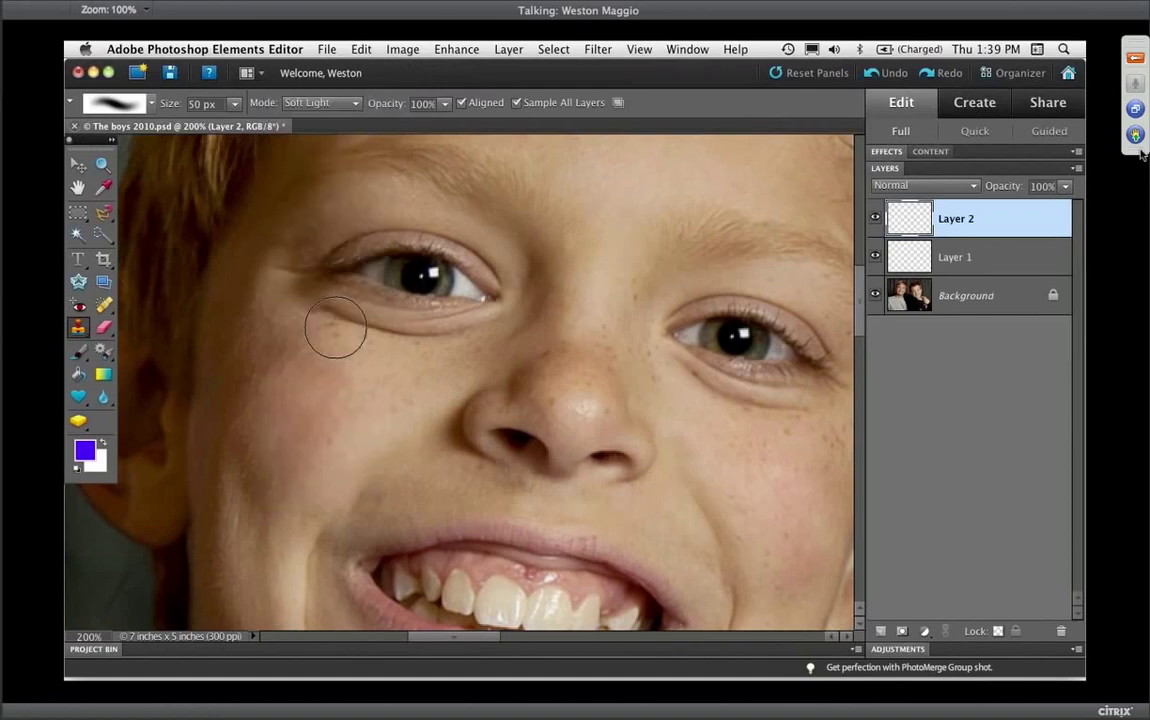
key(bracketleft)
click(401, 413)
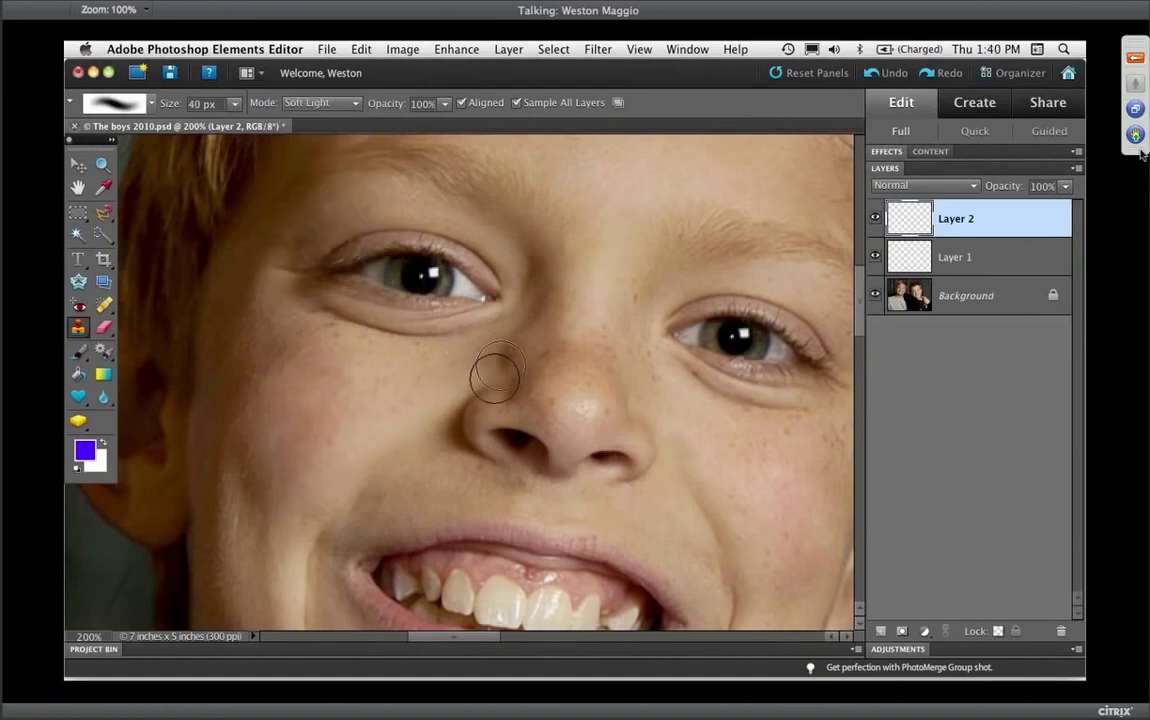
alt+click(396, 393)
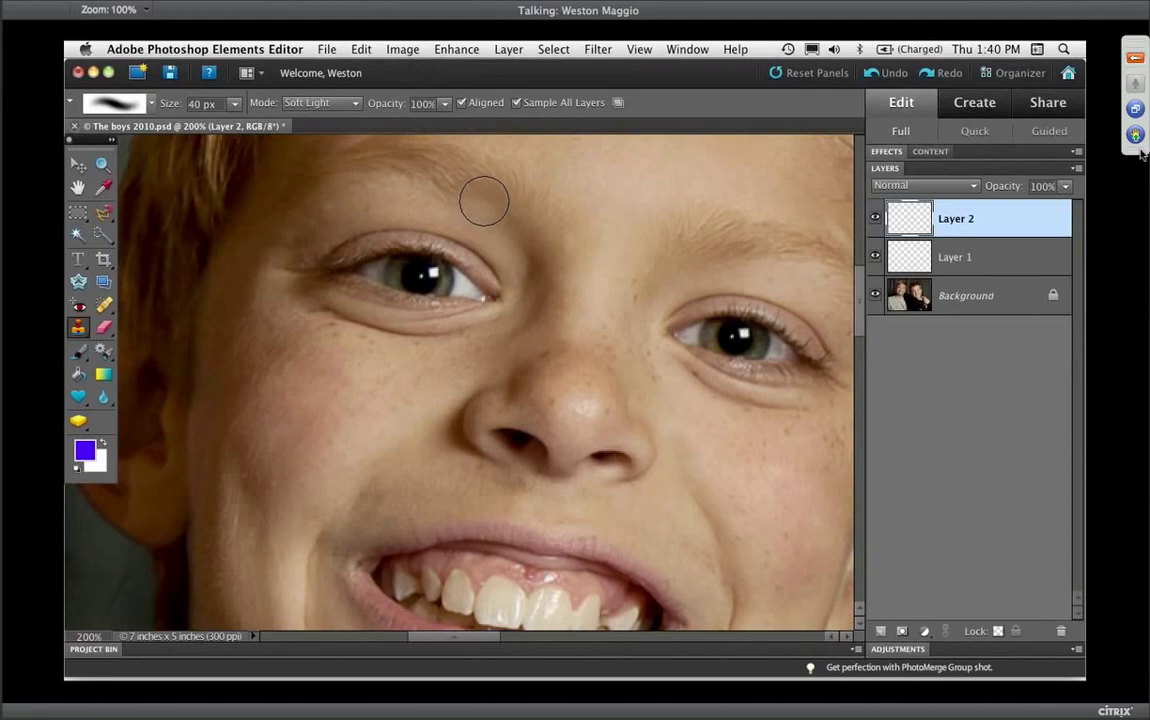
Lower the Clone Stamp opacity to 41% and clone cheek skin over the shadow beneath the left boy's left-hand eye.
click(445, 103)
drag(417, 128, 398, 130)
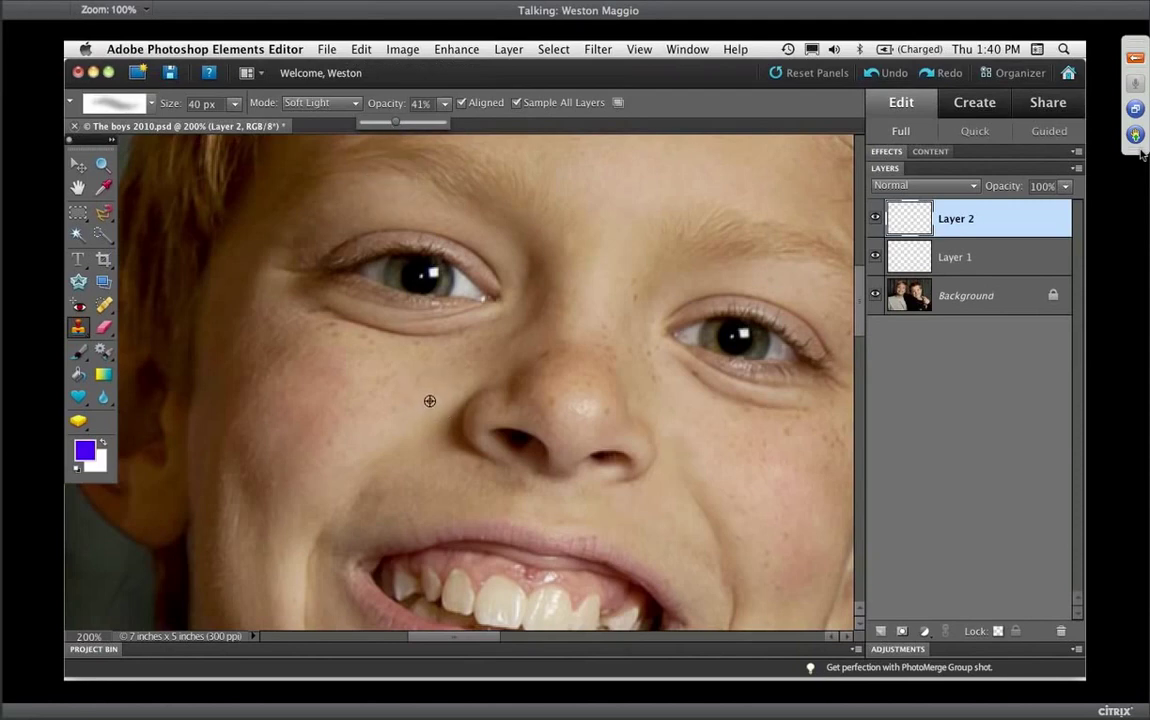
alt+click(430, 394)
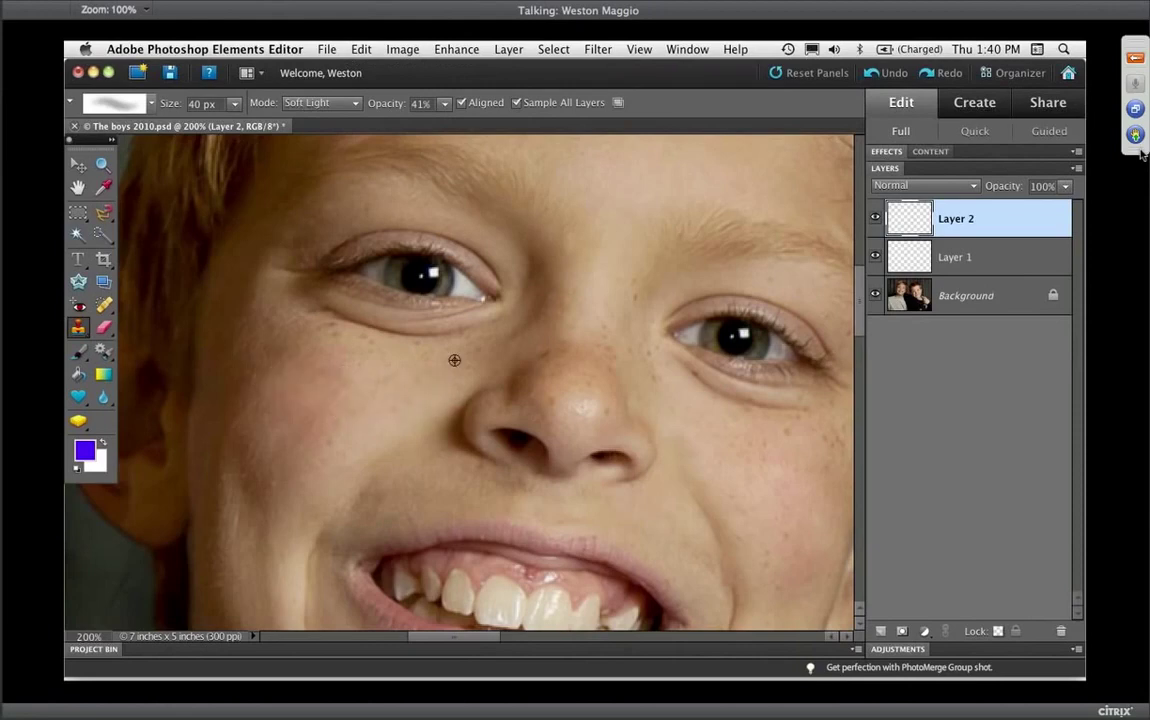
mouse_move(465, 331)
mouse_down()
mouse_move(323, 319)
mouse_move(495, 337)
mouse_move(560, 326)
mouse_move(524, 390)
mouse_move(452, 332)
mouse_move(313, 306)
mouse_move(459, 359)
mouse_move(362, 275)
mouse_move(600, 383)
mouse_up()
drag(671, 427, 561, 415)
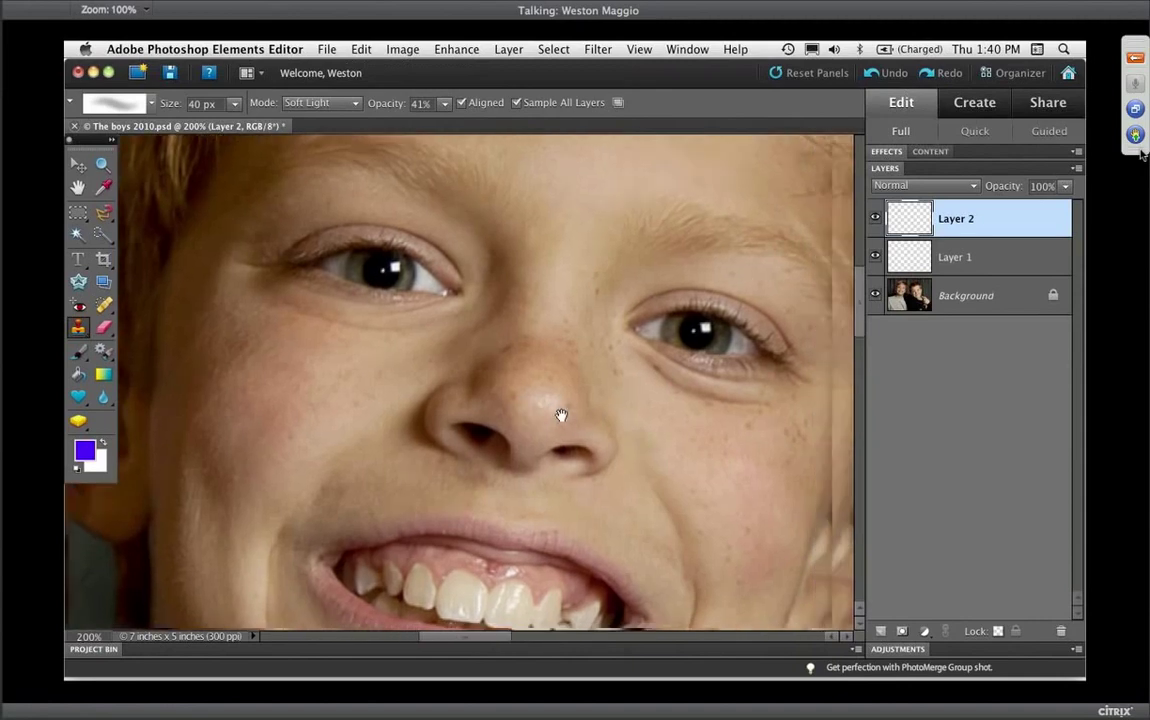
Reduce the brush to 20 px and clone over the lines beneath the left boy's right-hand eye.
scroll(530, 413, right, 5)
key(bracketleft)
key(bracketleft)
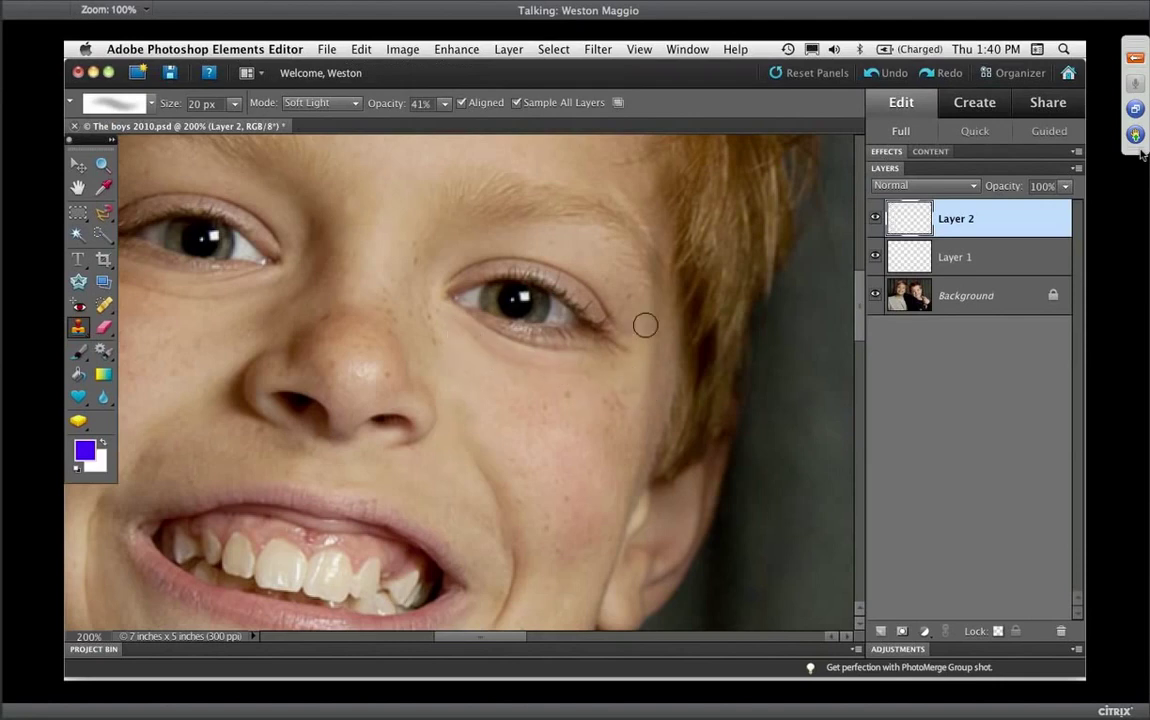
Enlarge the brush to 35 px and clone lighter skin over the shadow beneath the right boy's left-hand eye.
key(ctrl+h)
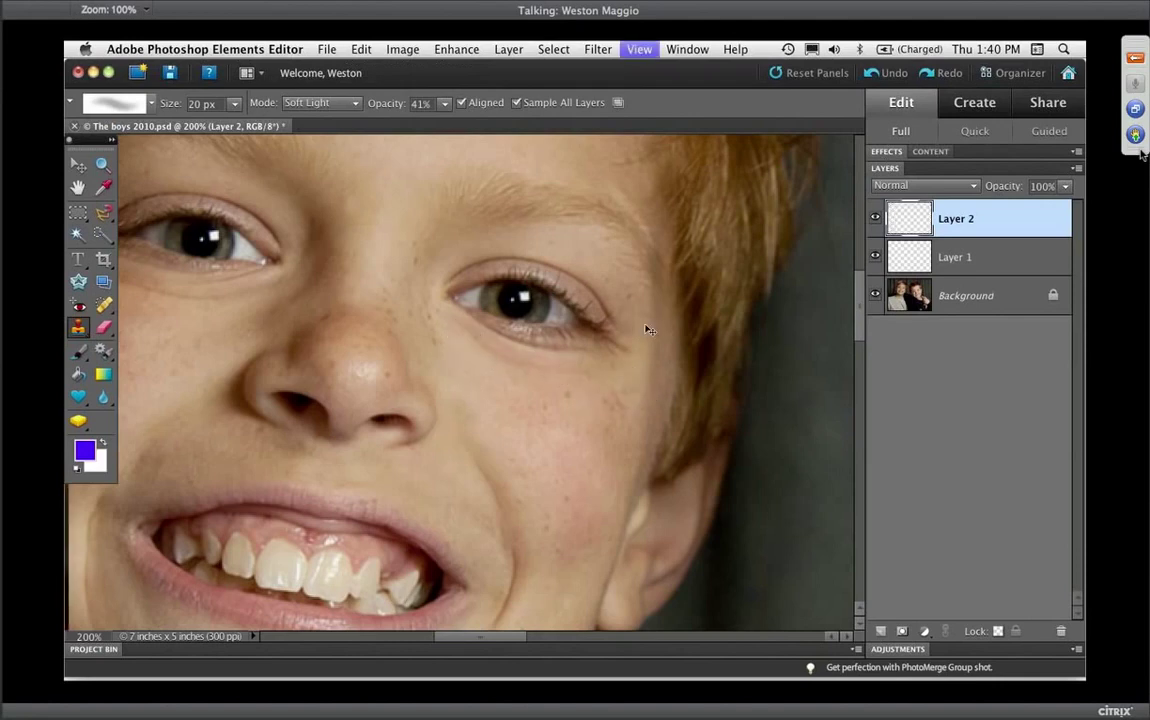
key(ctrl+minus)
key(ctrl+minus)
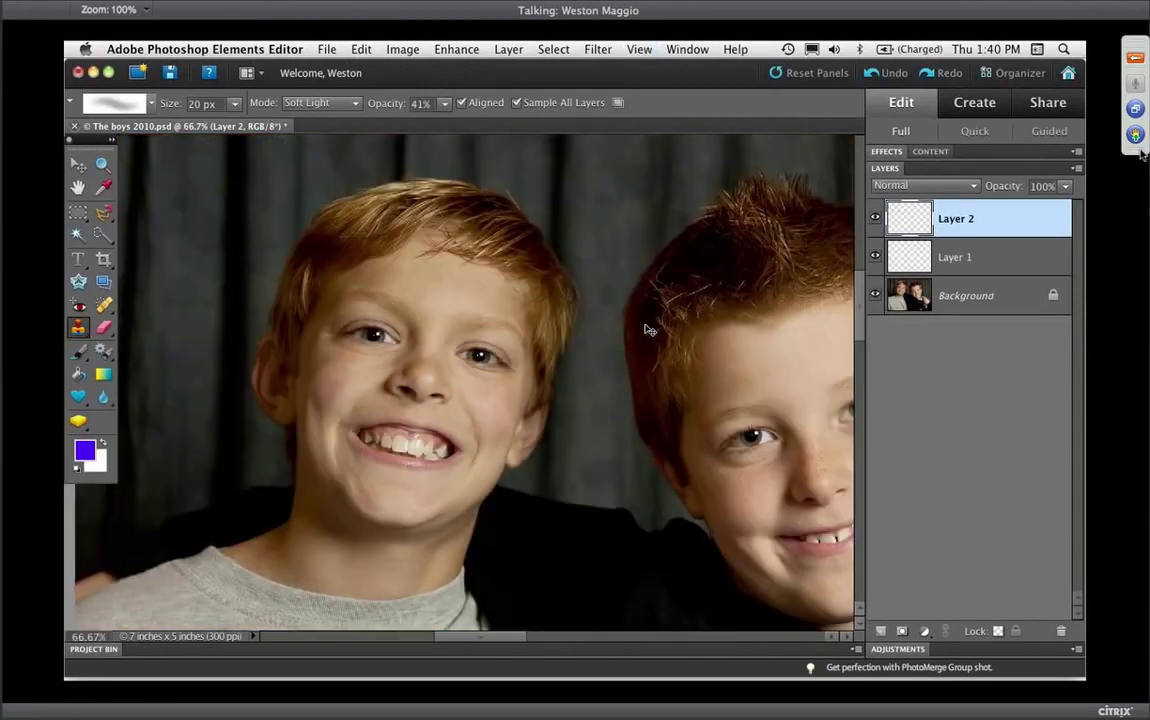
scroll(662, 380, right, 5)
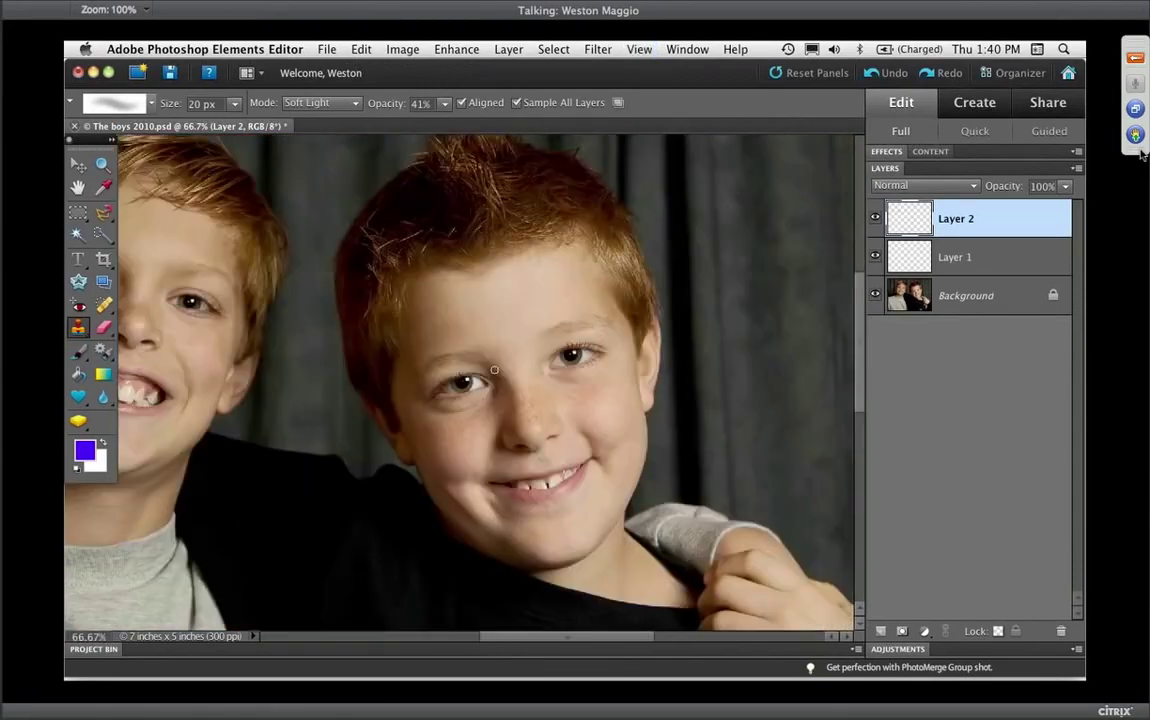
key(ctrl+plus)
key(ctrl+plus)
key(ctrl+plus)
key(ctrl+minus)
key(ctrl+minus)
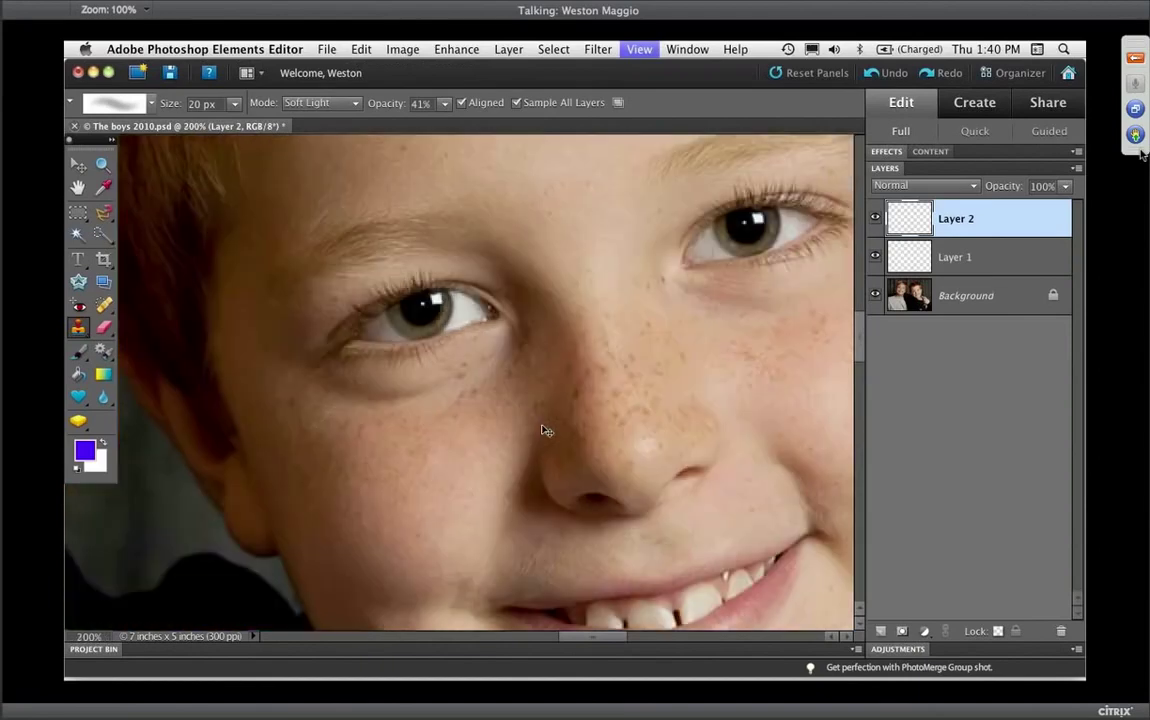
key(ctrl+plus)
key(ctrl+minus)
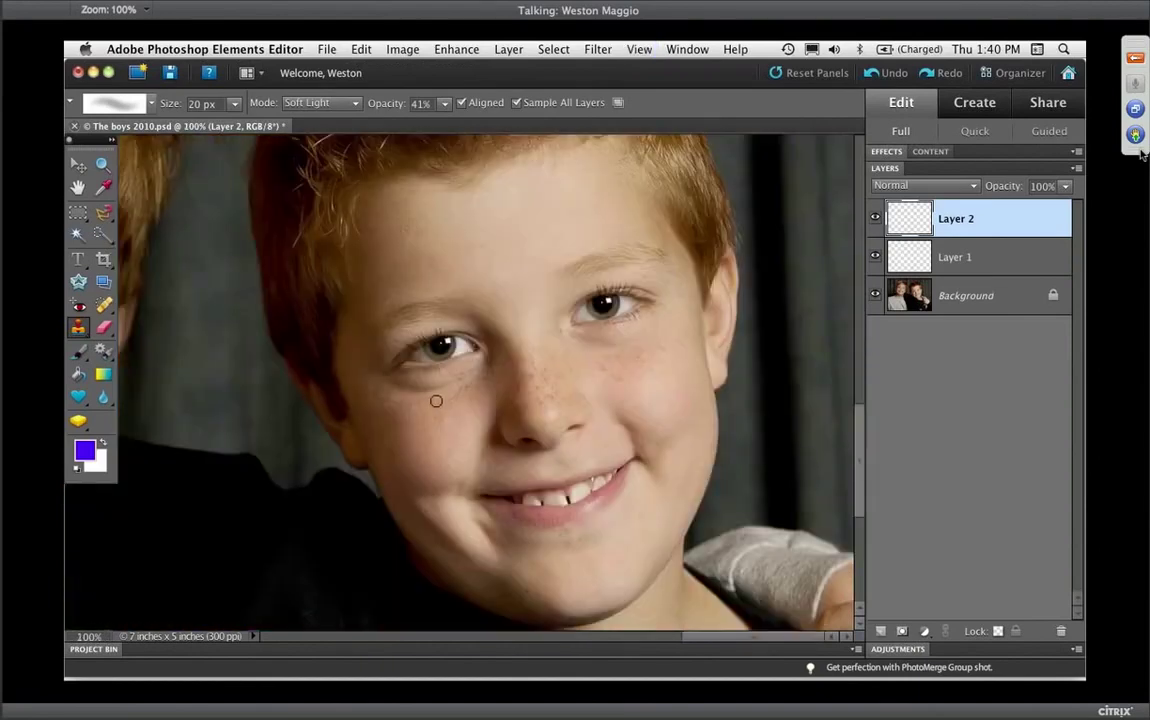
key(bracketright)
key(bracketright)
key(bracketright)
drag(435, 391, 380, 352)
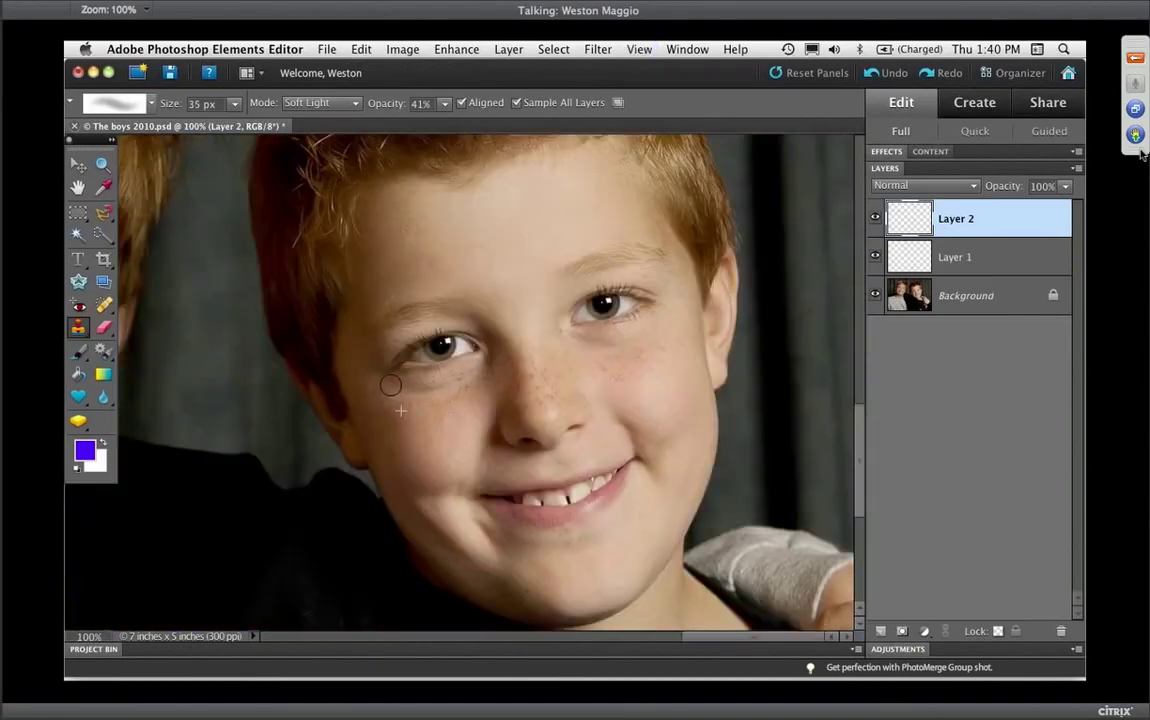
Sample the cheek below the right boy's right-hand eye and clone it over the shadow beneath that eye.
alt+click(608, 377)
click(644, 347)
mouse_move(644, 347)
mouse_down()
mouse_move(706, 360)
mouse_move(680, 411)
mouse_move(690, 355)
mouse_move(580, 336)
mouse_move(636, 348)
mouse_move(732, 334)
mouse_up()
Compare the portrait with and without the retouching by showing only the background, restoring all layers, and toggling Layer 2's visibility.
key(super+minus)
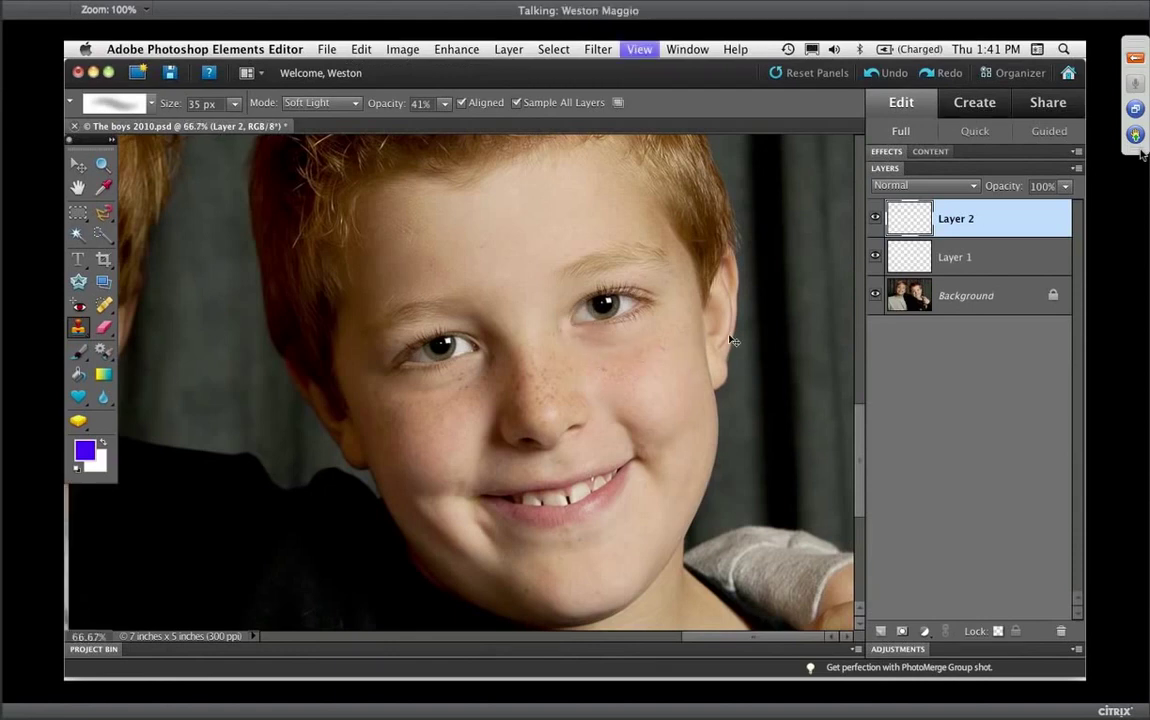
key(super+minus)
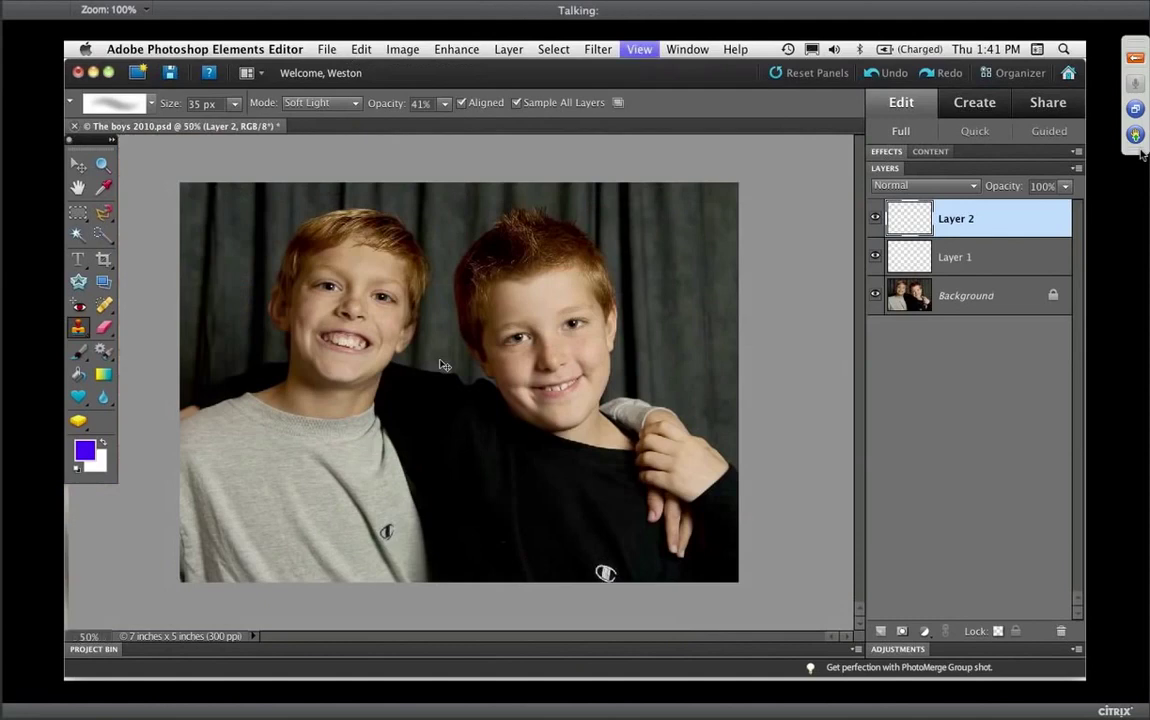
key(super+equal)
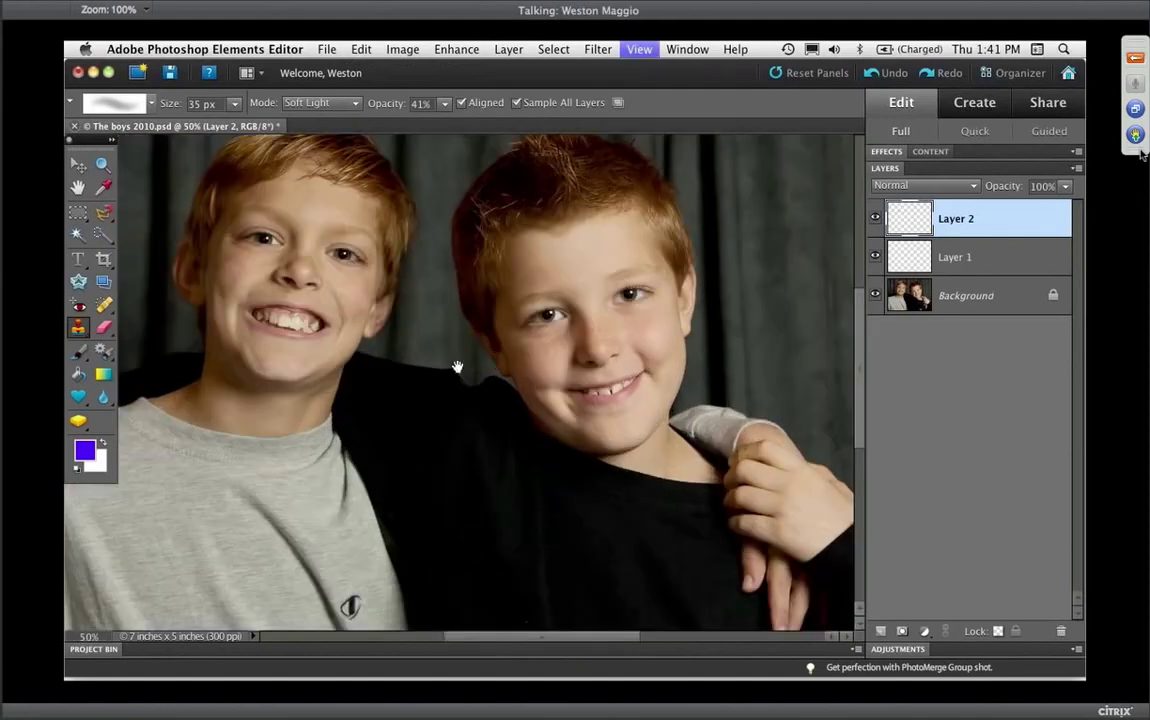
alt+click(876, 296)
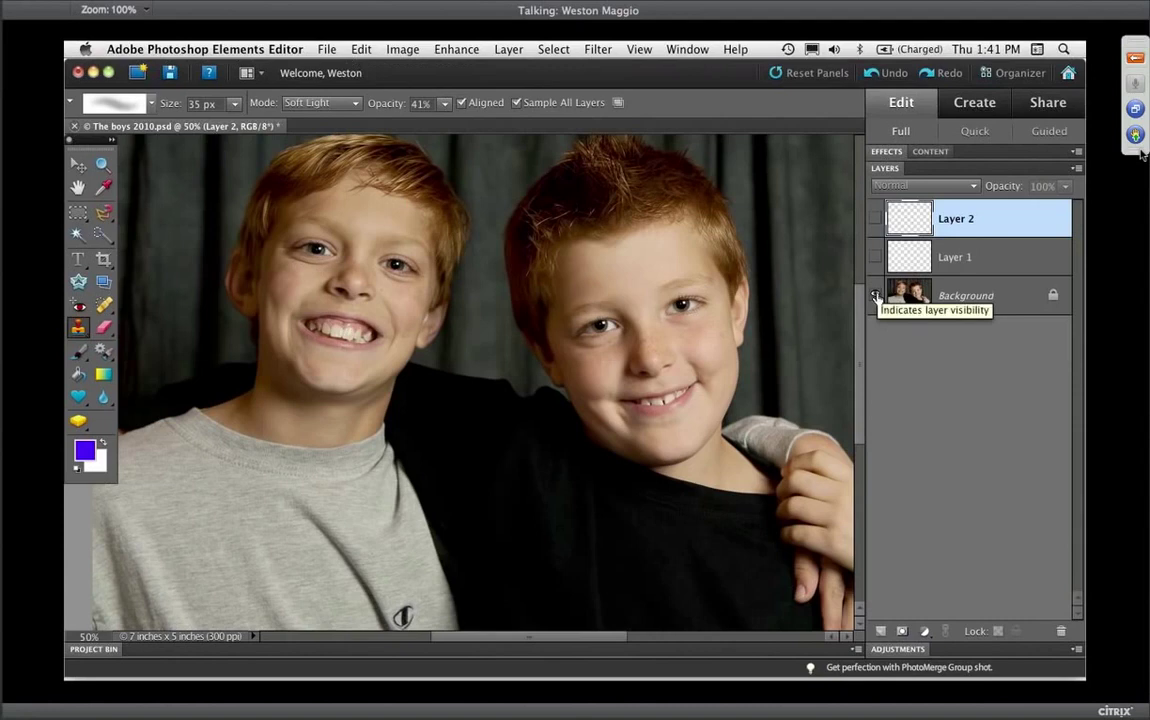
alt+click(876, 296)
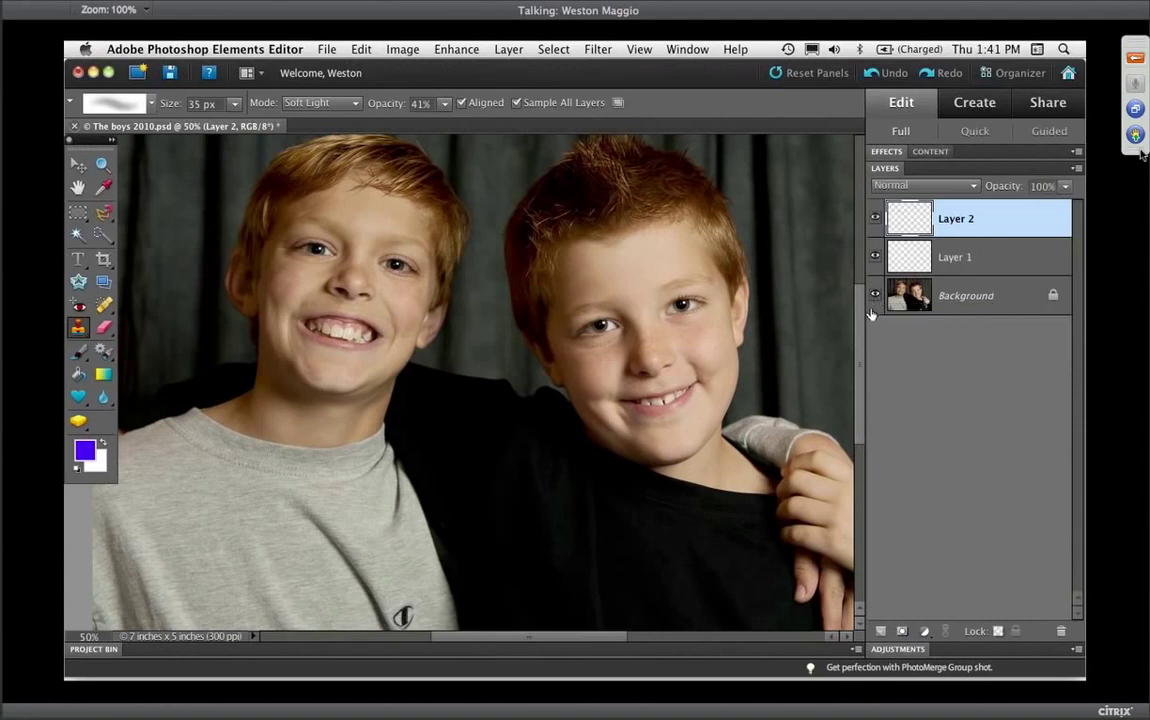
click(874, 219)
click(875, 220)
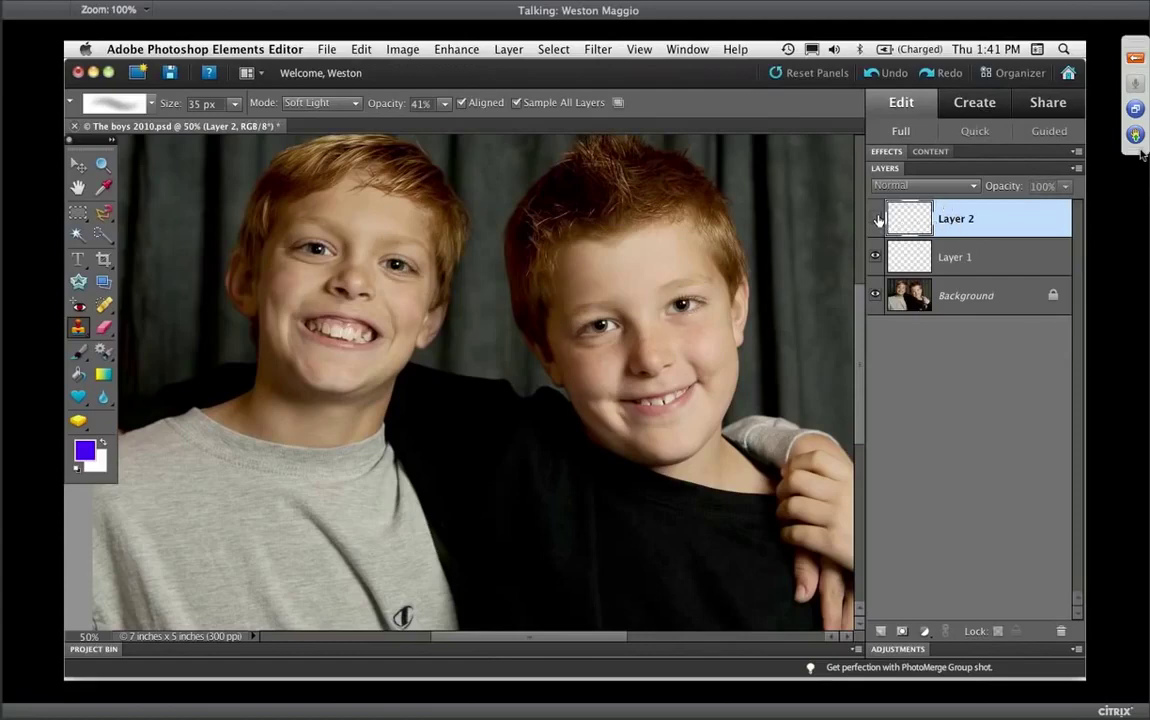
Lower Layer 2's opacity to 71% to soften the retouching.
drag(1010, 193, 988, 188)
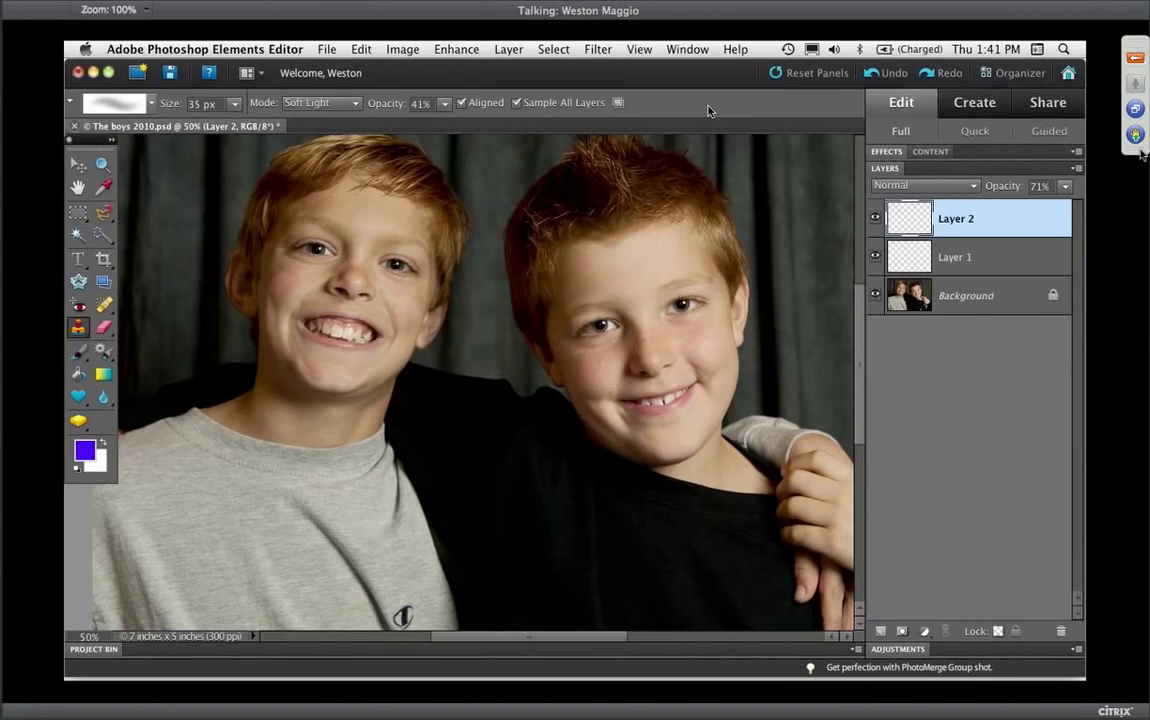
Hide Photoshop Elements and close the Adobe Community Help window.
click(145, 48)
click(180, 179)
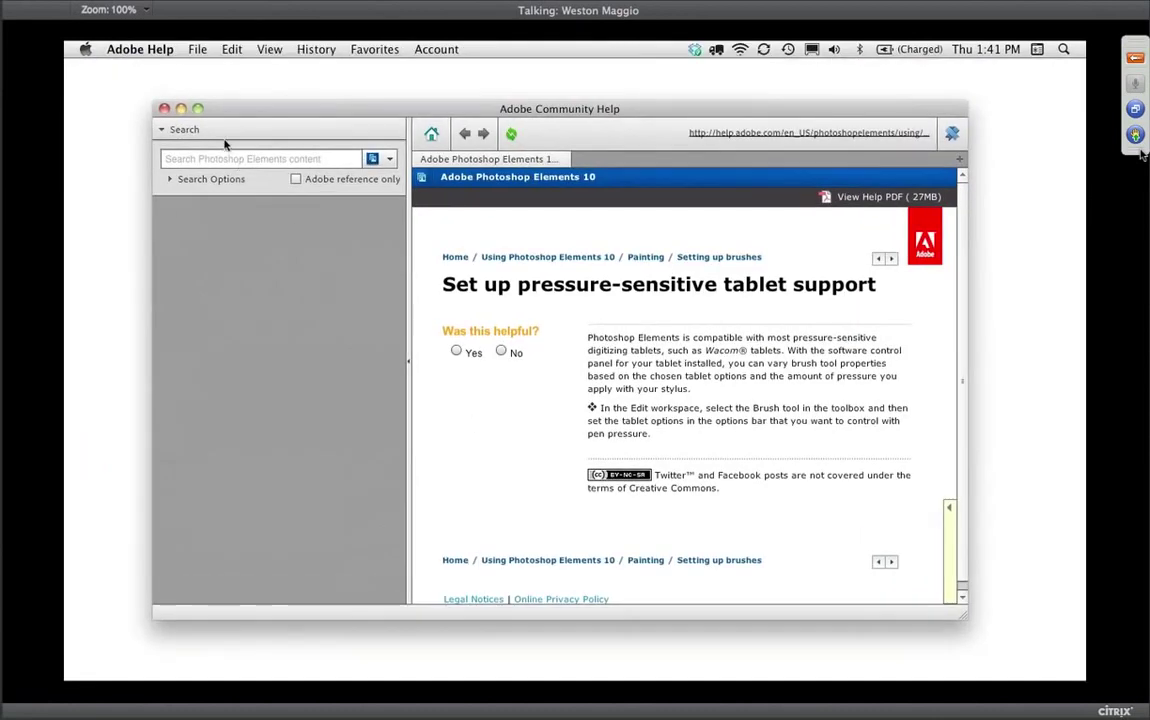
click(165, 110)
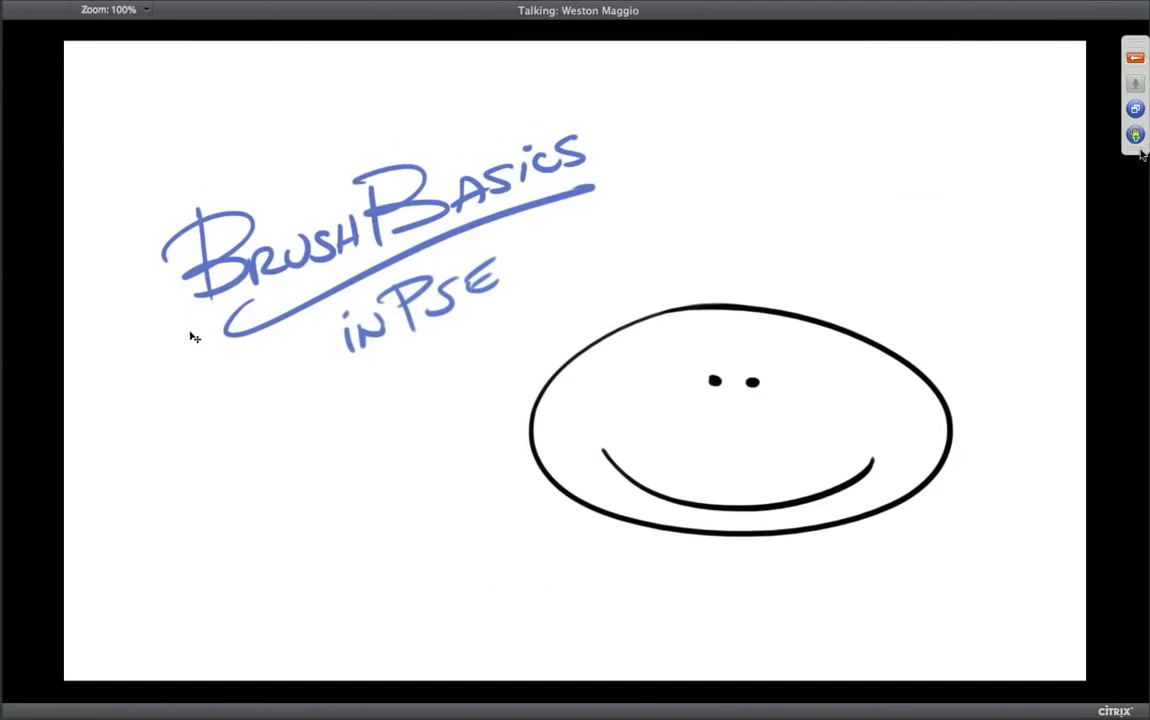
Leave full-screen view in Photoshop, hide the program and switch to SketchBook Express with the car sketch.
key(f)
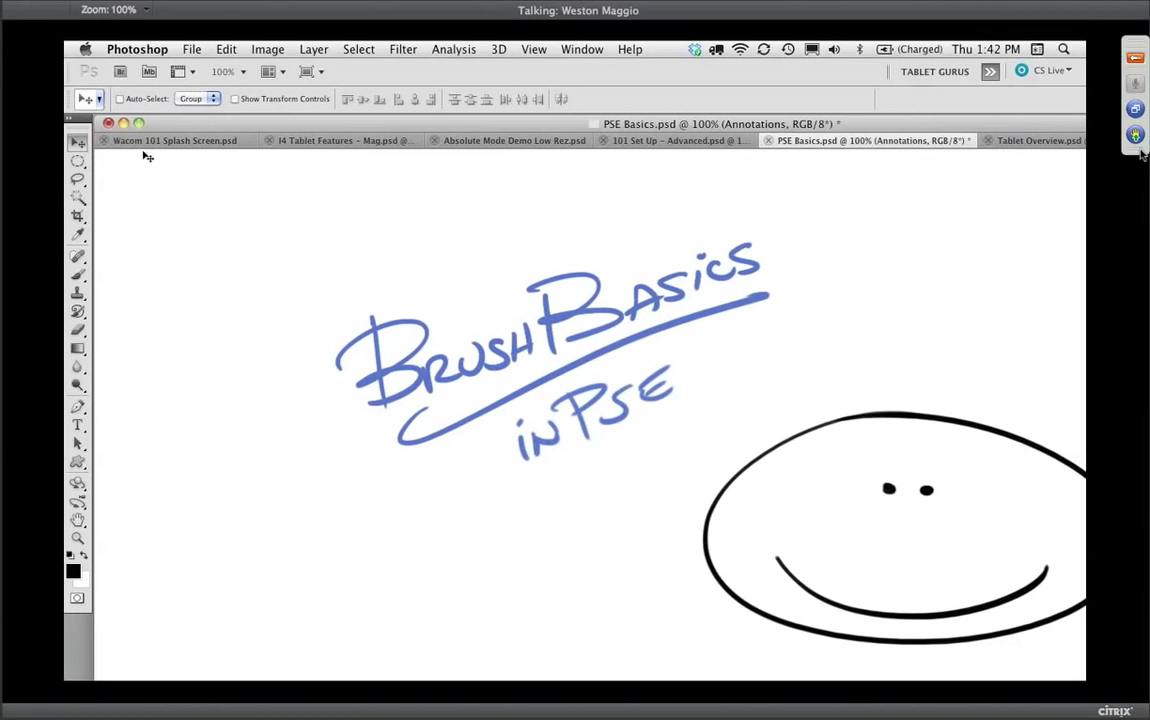
click(137, 52)
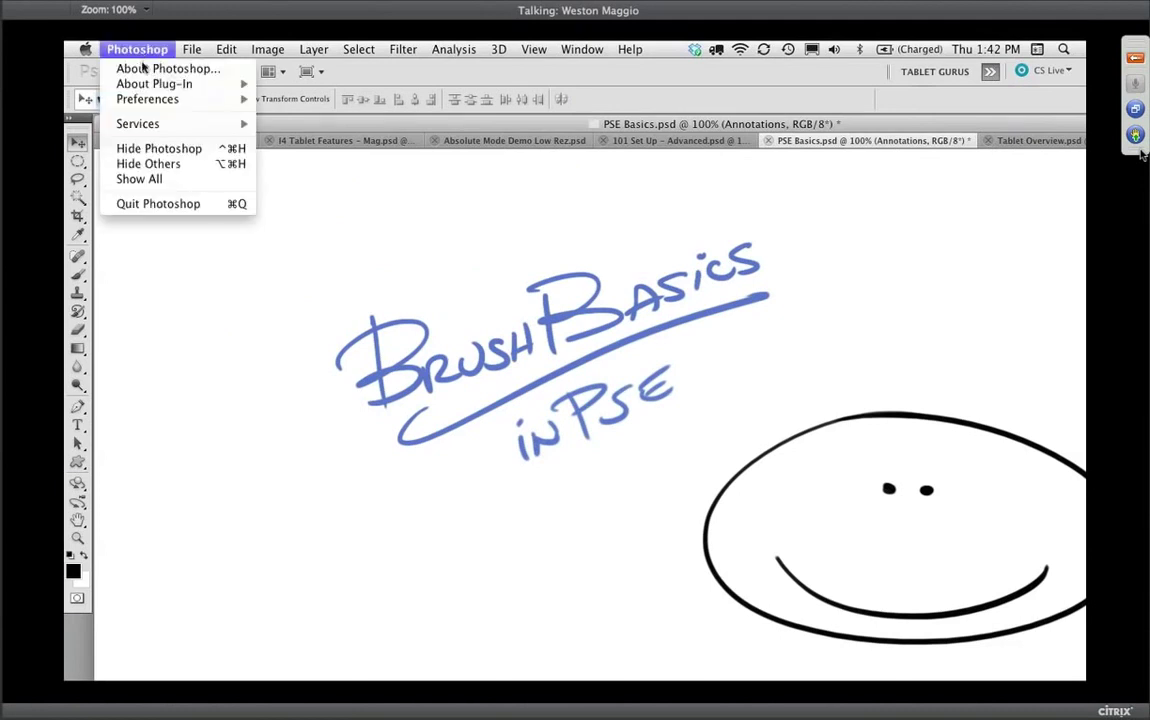
click(557, 425)
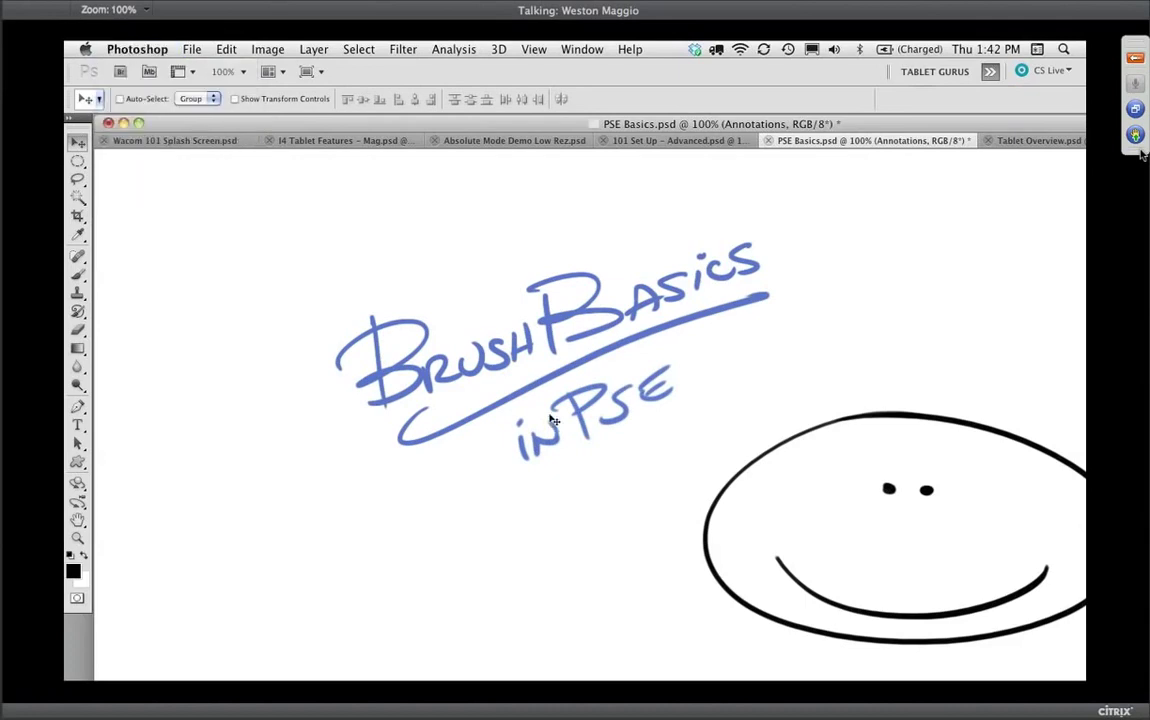
click(137, 49)
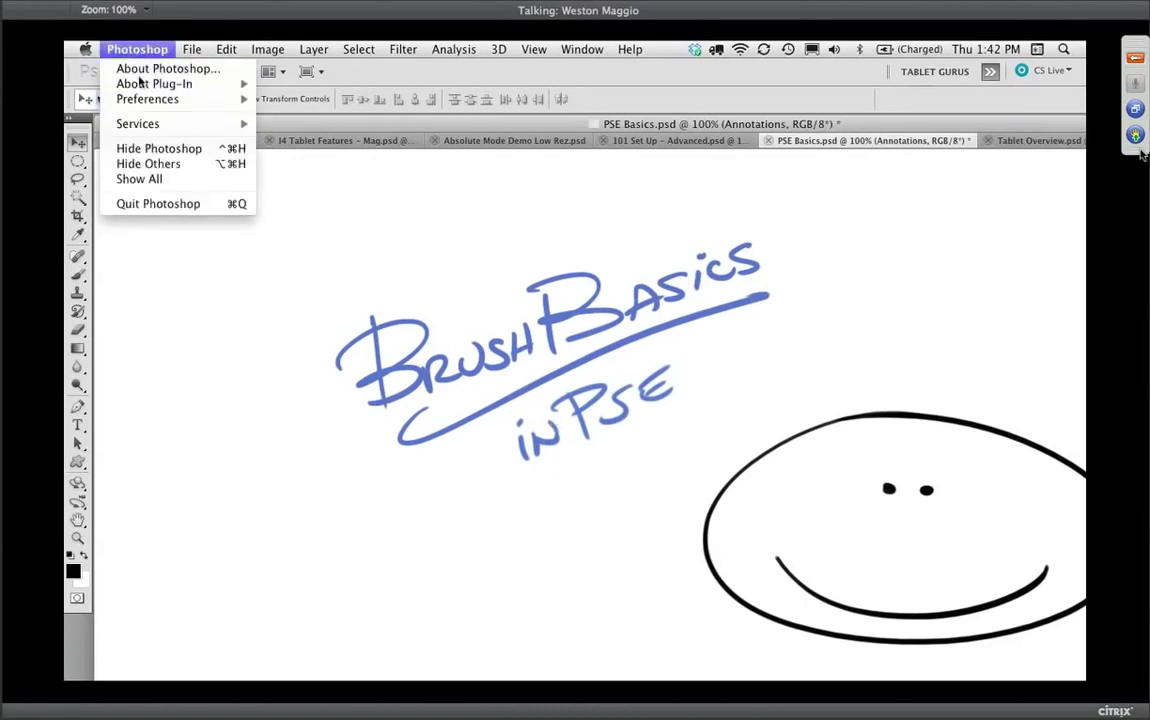
click(172, 149)
key(super+Tab)
key(super+Tab)
key(super+Tab)
key(super+Tab)
key(super+Tab)
key(super+Tab)
key(super+Tab)
key(super+Tab)
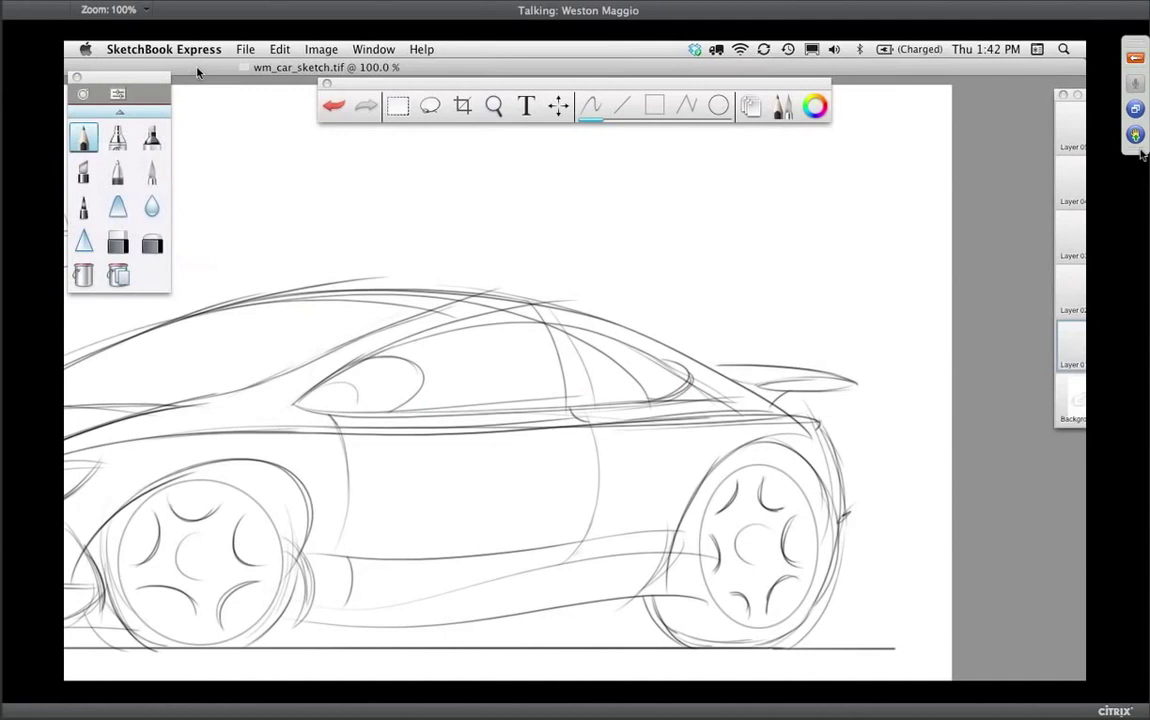
Maximize the wm_car_sketch.tif window and zoom out until the whole car drawing is in view.
click(228, 77)
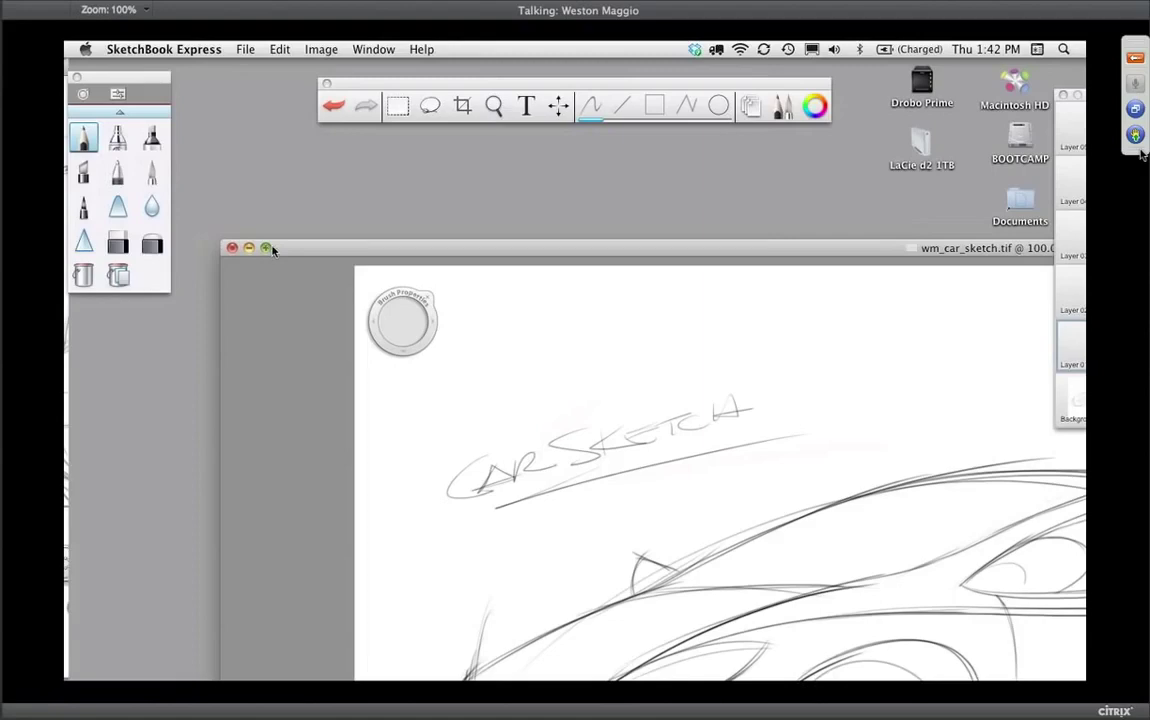
click(266, 248)
key(space)
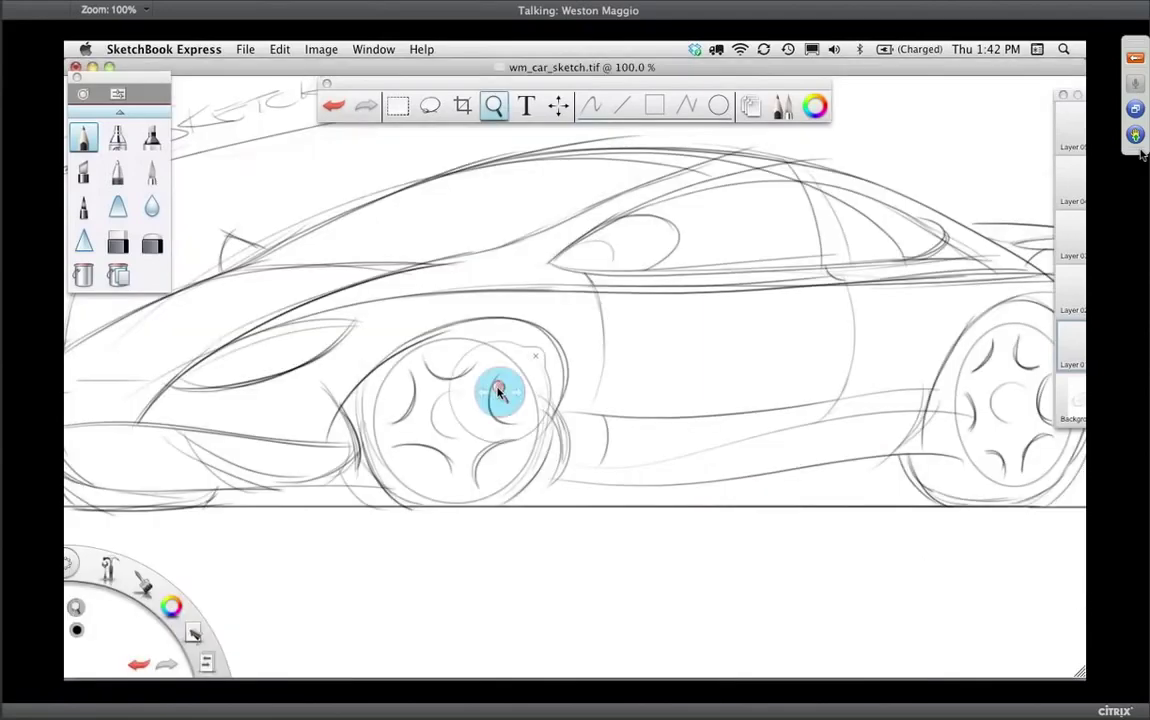
drag(498, 390, 432, 397)
Reposition the brush palette and bring the Layers window fully on screen beside the car sketch.
drag(135, 76, 135, 92)
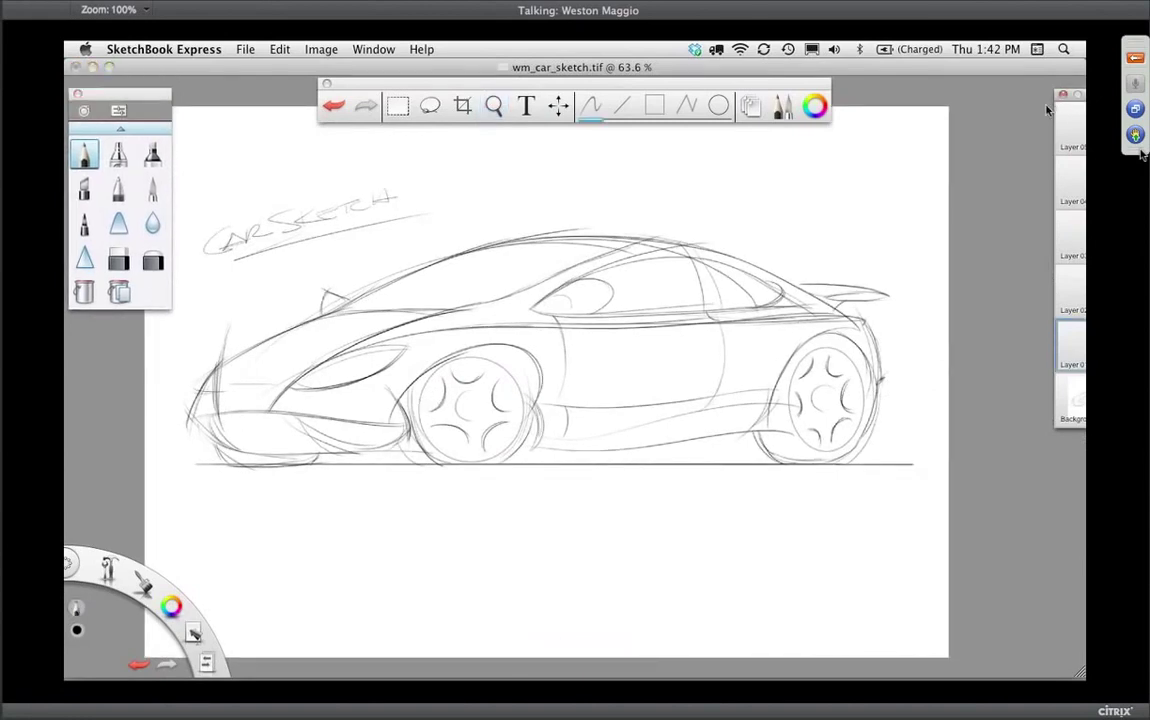
drag(1080, 96, 976, 86)
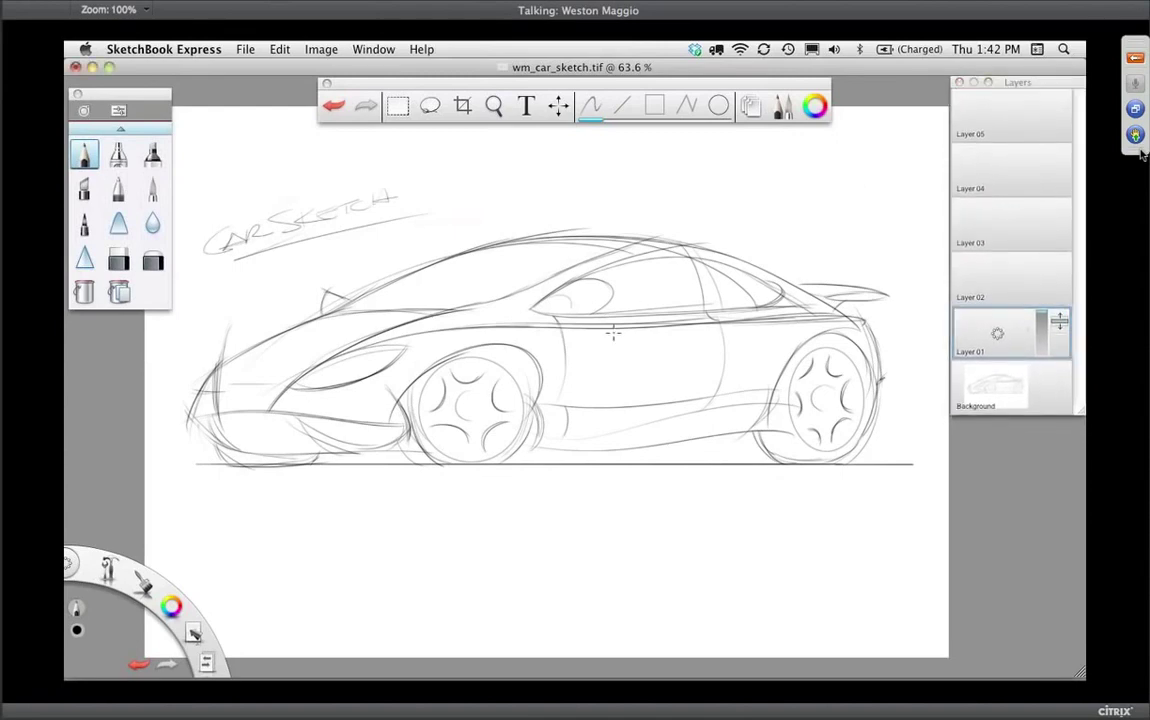
key(z)
click(531, 392)
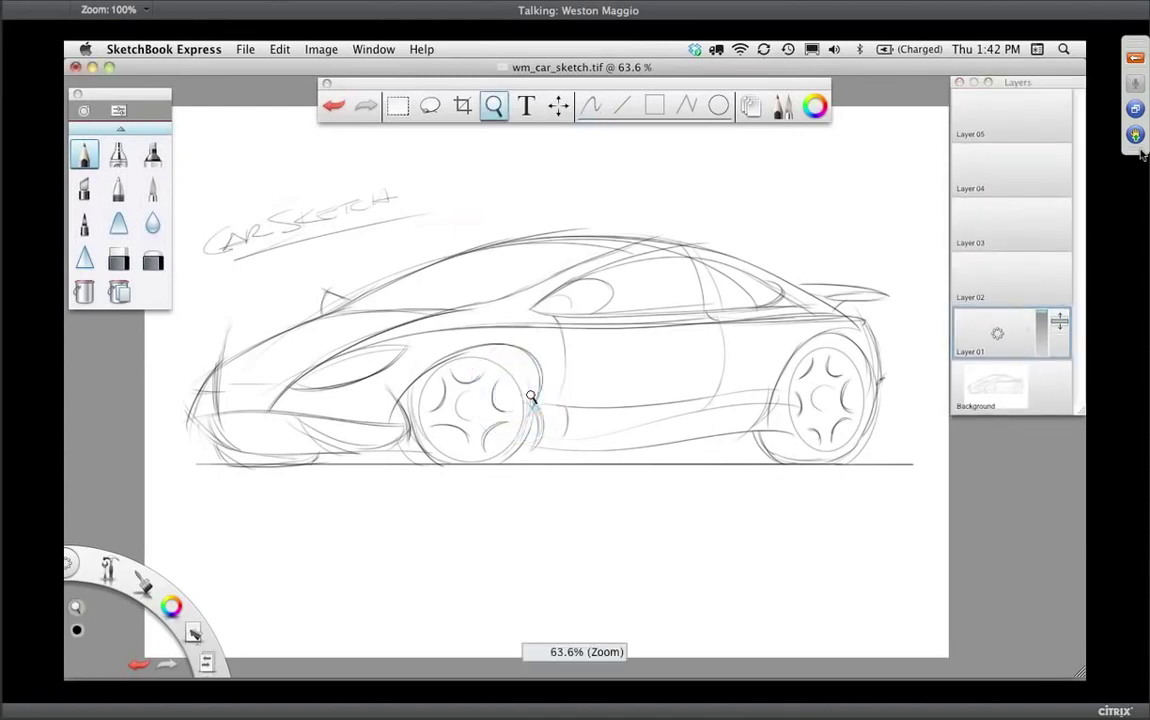
scroll(533, 398, up, 2)
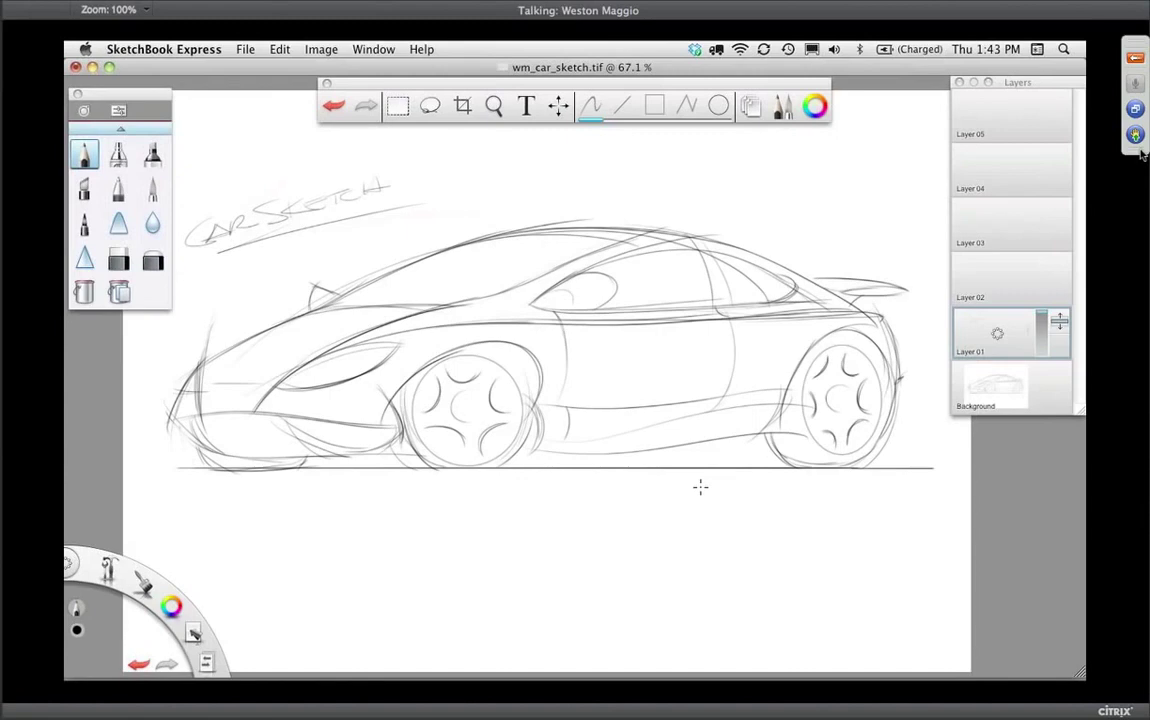
key(space)
drag(474, 382, 912, 522)
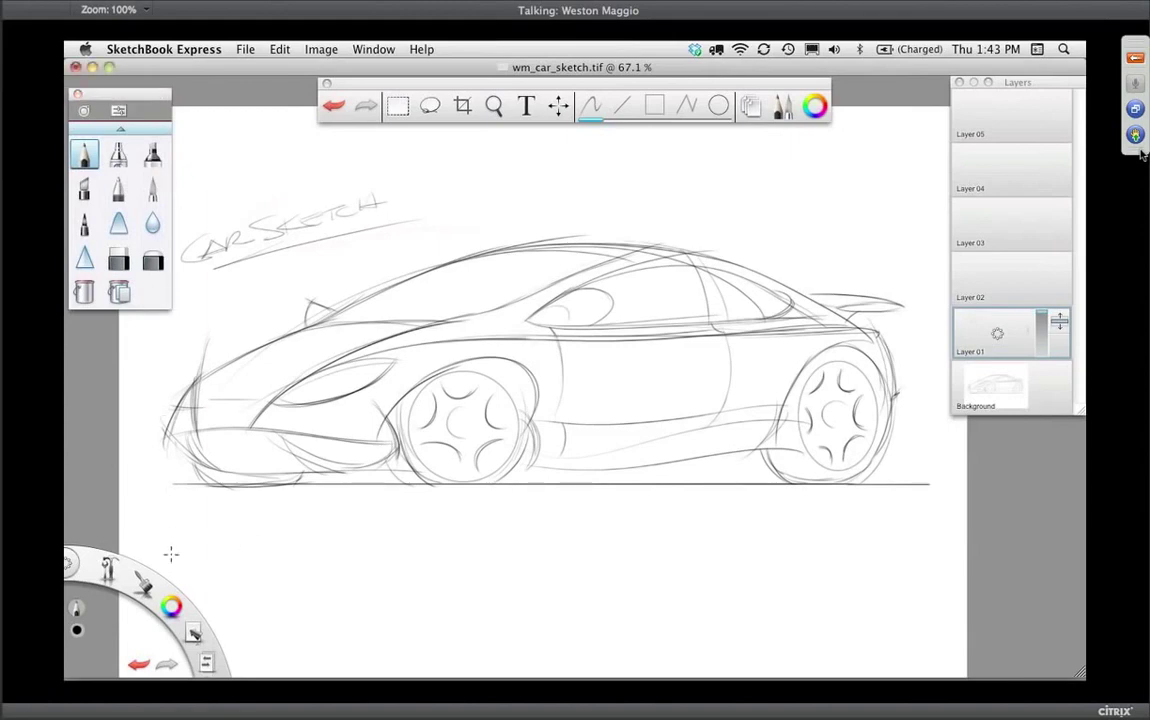
Display the quick brush choices and switch from the pencil to the airbrush.
click(146, 590)
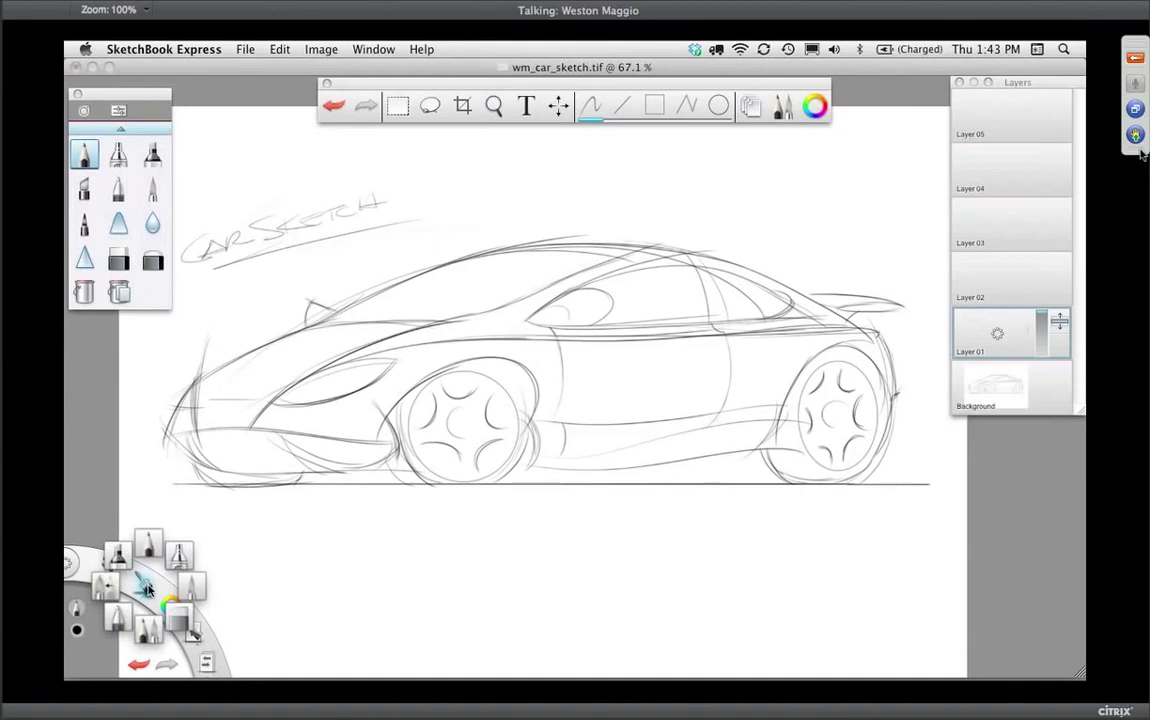
click(146, 590)
click(146, 590)
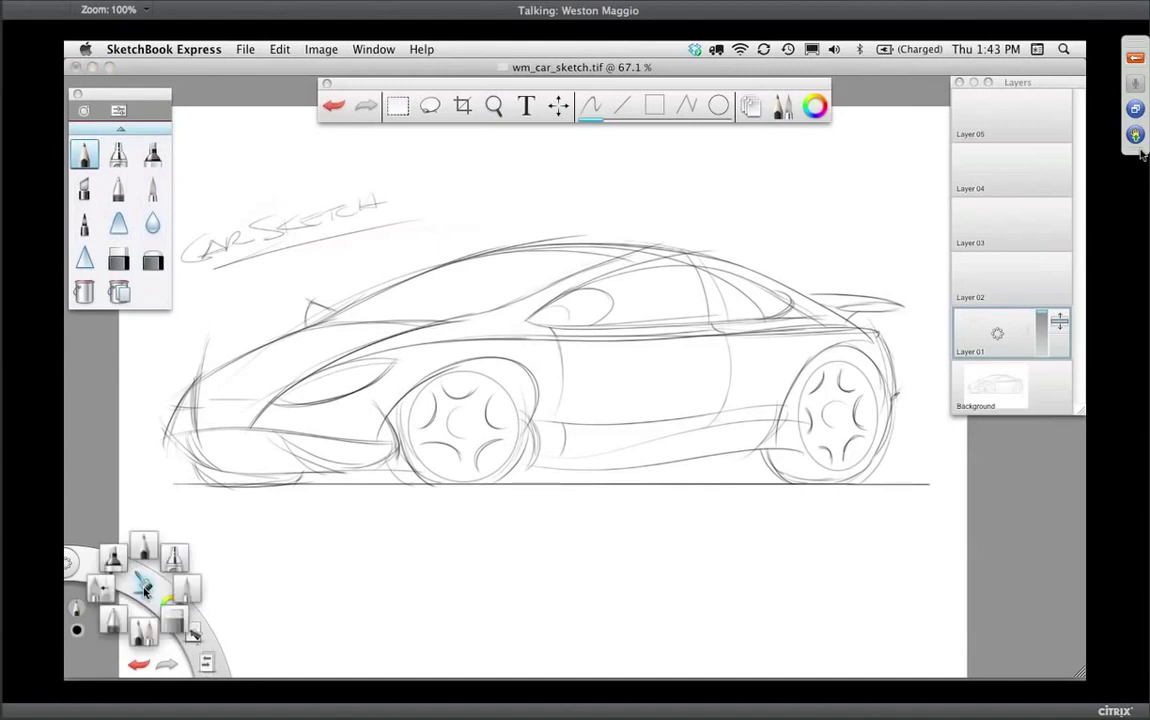
mouse_move(146, 590)
mouse_down()
mouse_move(144, 457)
mouse_move(220, 478)
mouse_move(228, 545)
mouse_move(165, 598)
mouse_move(143, 665)
mouse_move(90, 500)
mouse_move(147, 524)
mouse_move(146, 590)
mouse_up()
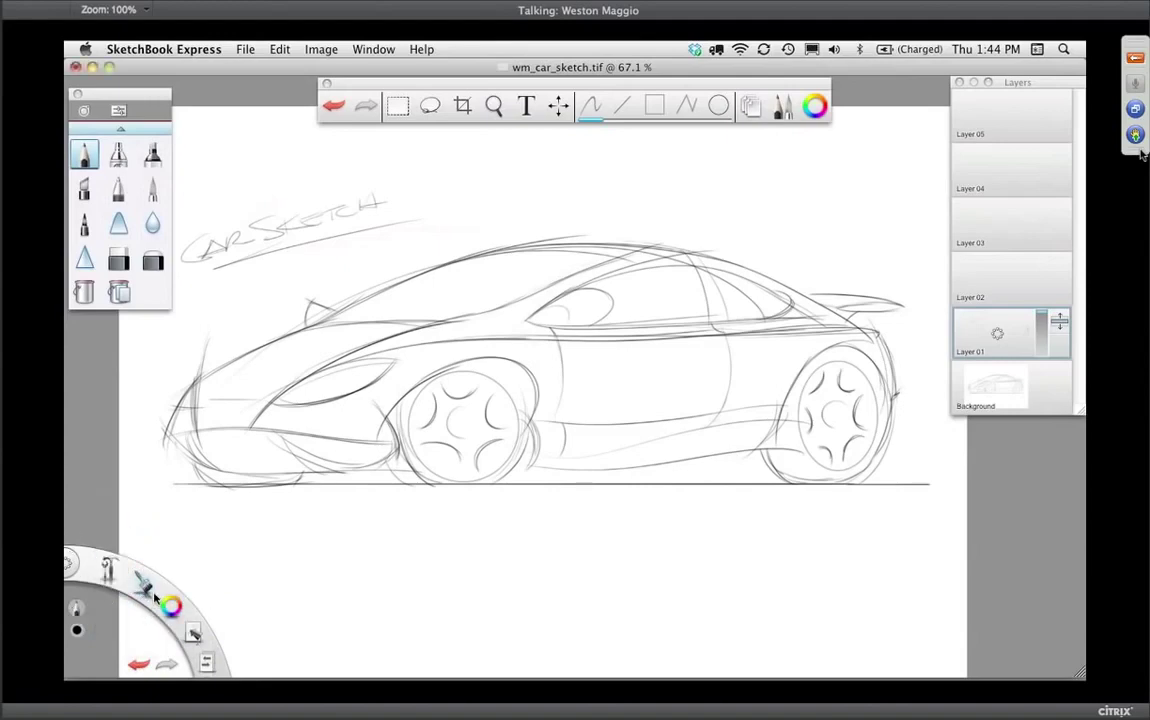
mouse_move(146, 592)
mouse_down()
mouse_move(150, 515)
mouse_move(145, 588)
mouse_move(334, 430)
mouse_up()
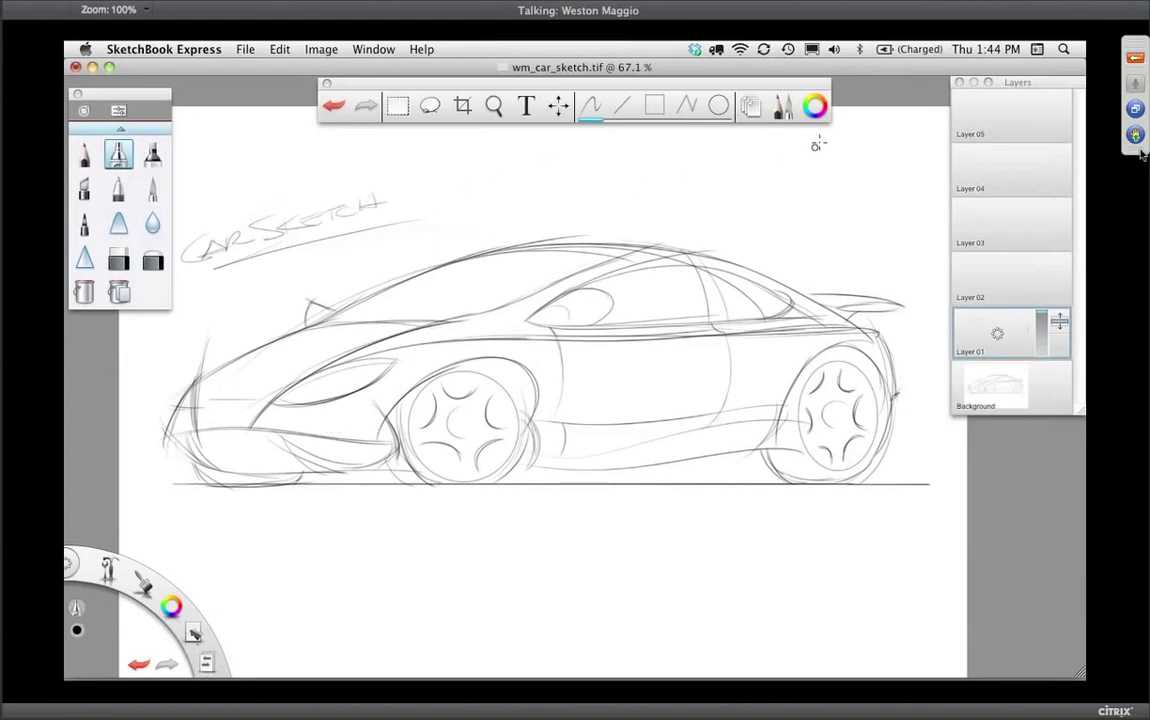
Pick a light blue, enlarge the airbrush and paint a broad soft band of color over the car body.
click(815, 105)
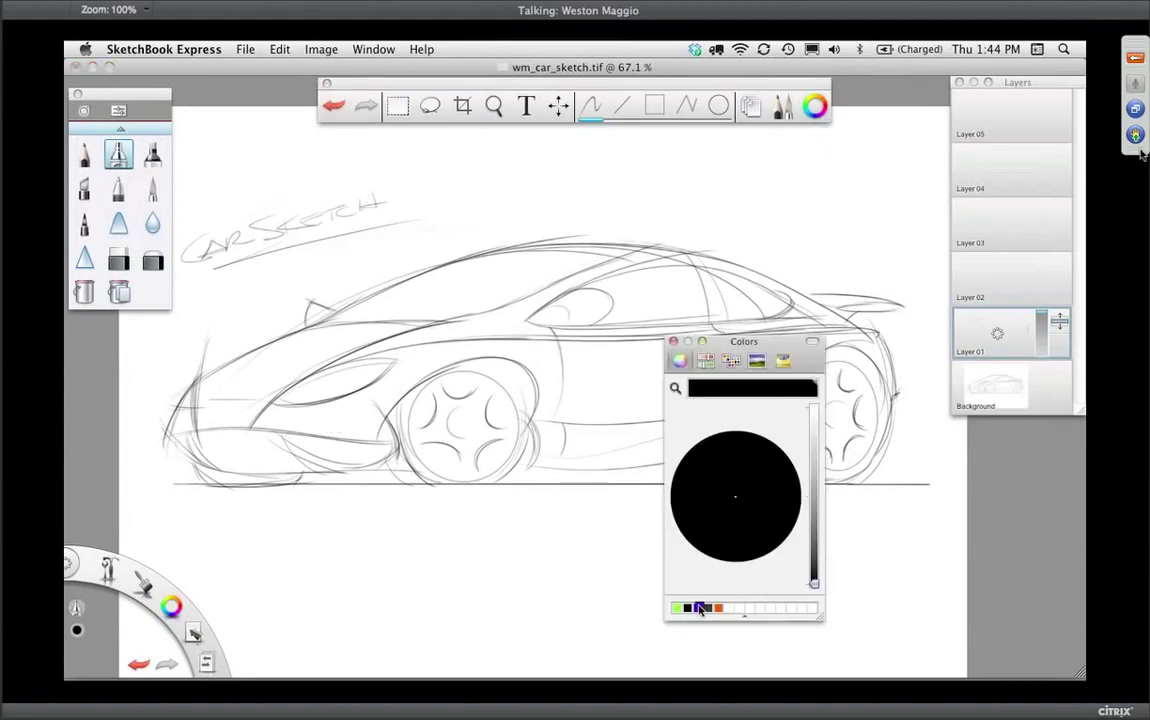
click(703, 551)
drag(735, 508, 710, 520)
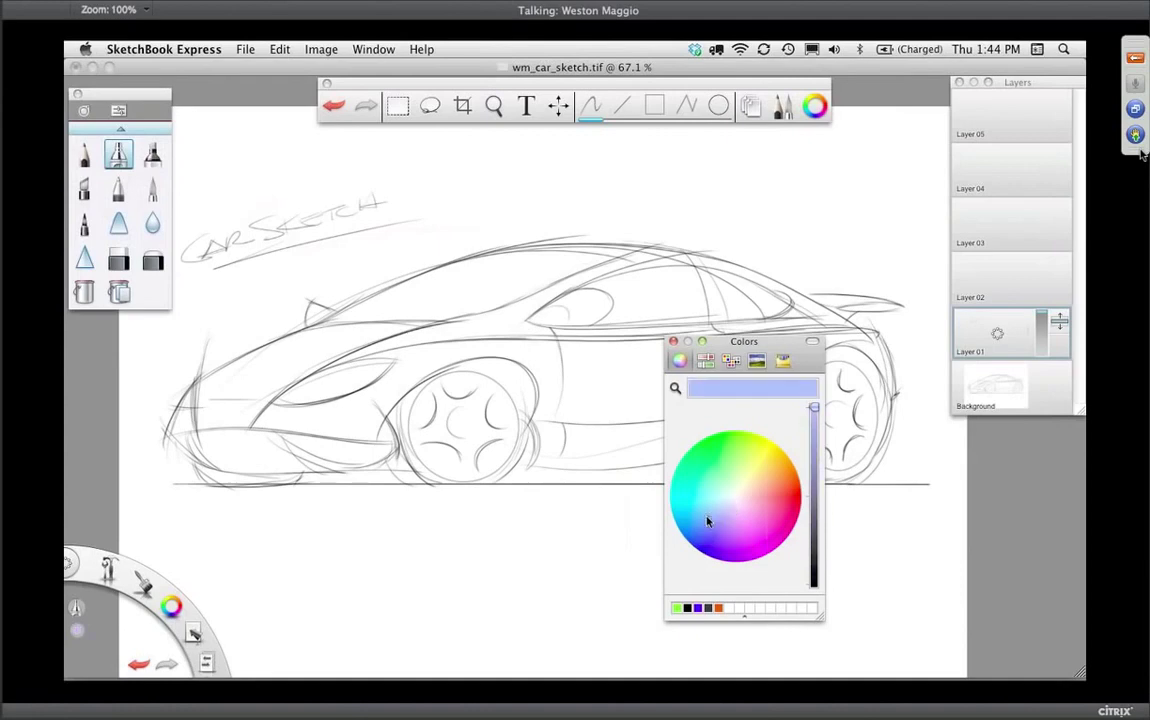
click(673, 341)
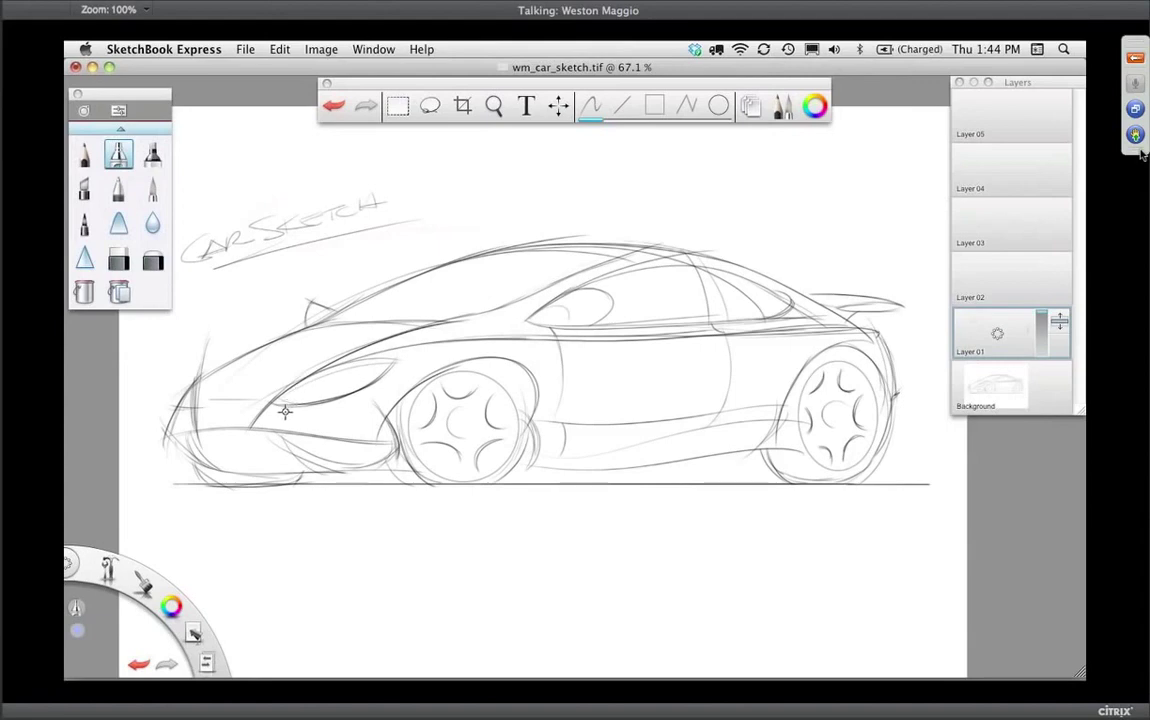
mouse_move(277, 418)
mouse_down()
mouse_move(292, 240)
mouse_move(300, 259)
mouse_up()
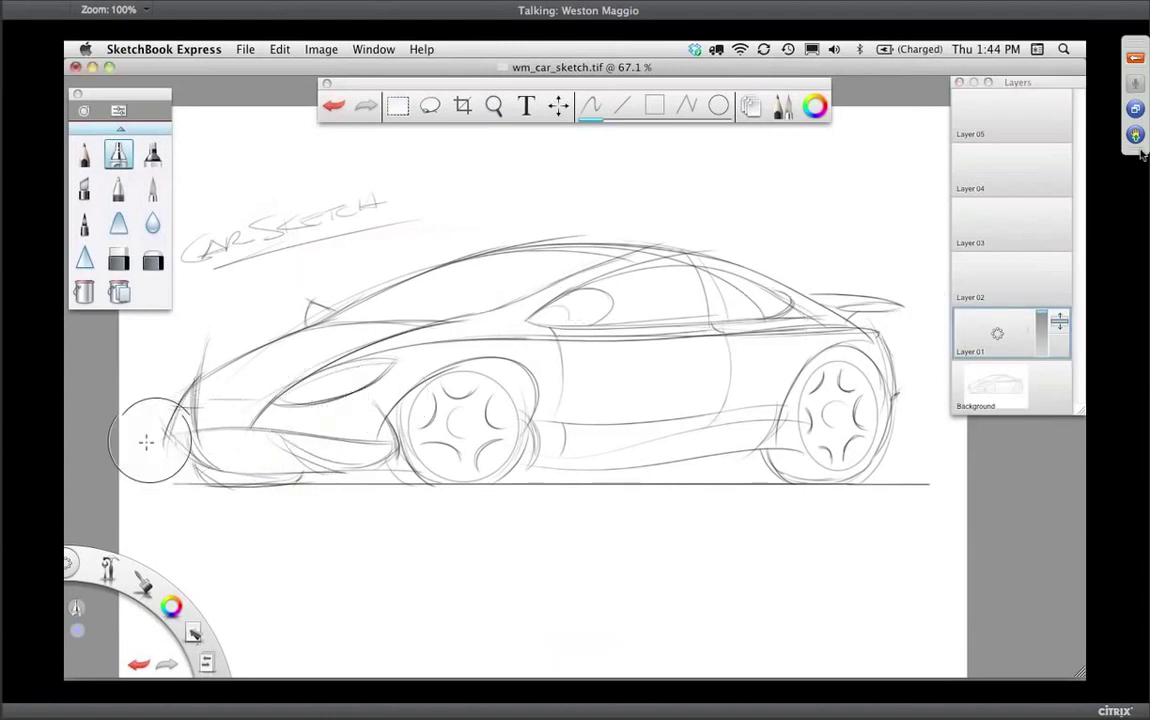
mouse_move(326, 411)
mouse_down()
mouse_move(750, 378)
mouse_move(585, 360)
mouse_move(332, 381)
mouse_move(747, 393)
mouse_move(151, 462)
mouse_move(790, 320)
mouse_move(332, 401)
mouse_move(110, 390)
mouse_move(372, 308)
mouse_move(162, 383)
mouse_up()
Choose a deeper blue and airbrush a darker band along the car's side.
click(815, 103)
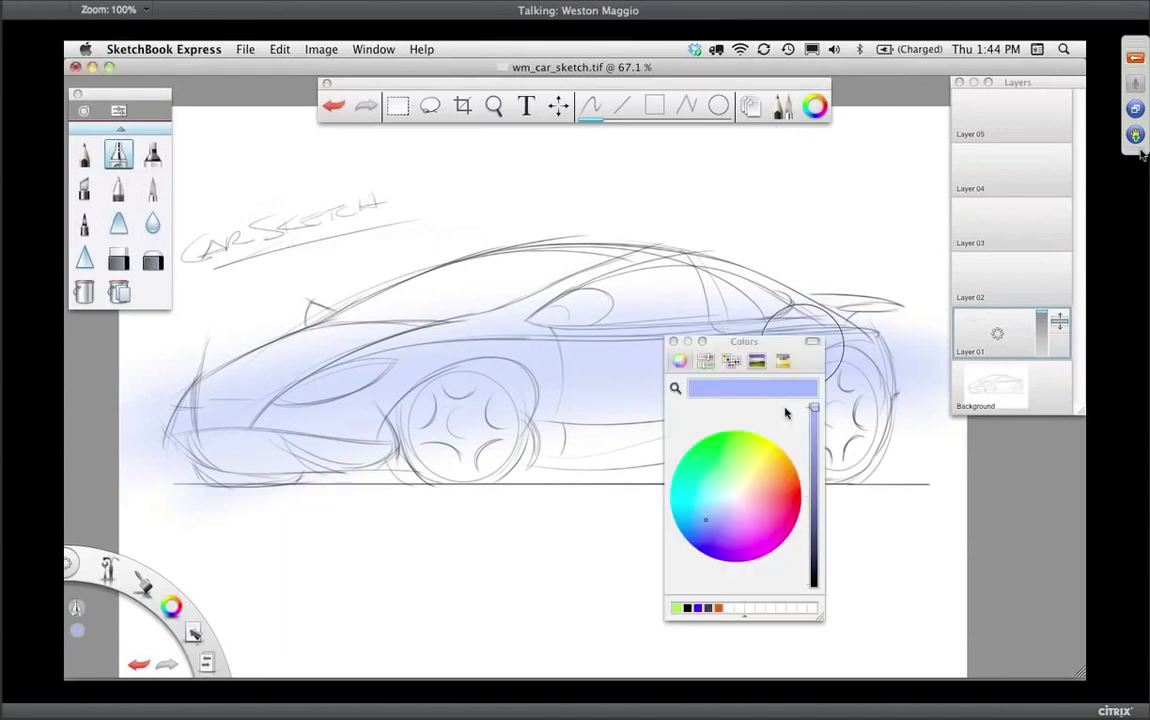
click(711, 540)
click(670, 328)
mouse_move(540, 367)
mouse_down()
mouse_move(200, 420)
mouse_move(860, 365)
mouse_move(300, 420)
mouse_move(352, 413)
mouse_up()
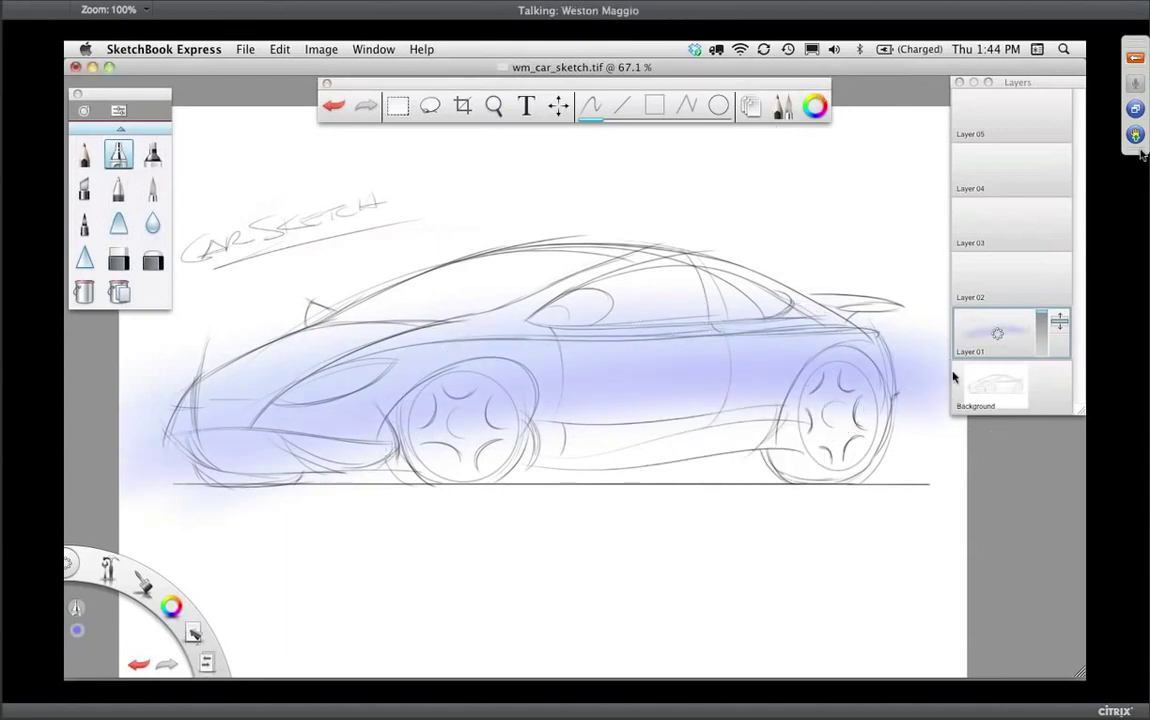
Switch the color to white and airbrush a soft highlight over the blue on the car body.
click(171, 606)
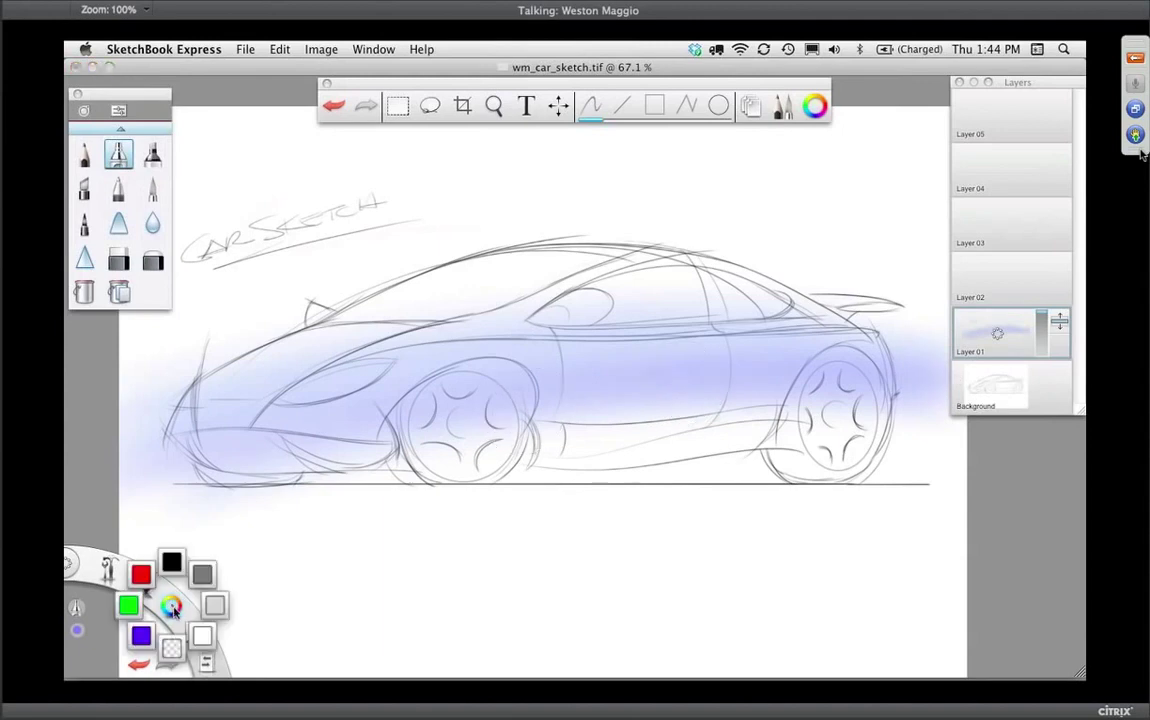
click(211, 648)
drag(366, 364, 335, 378)
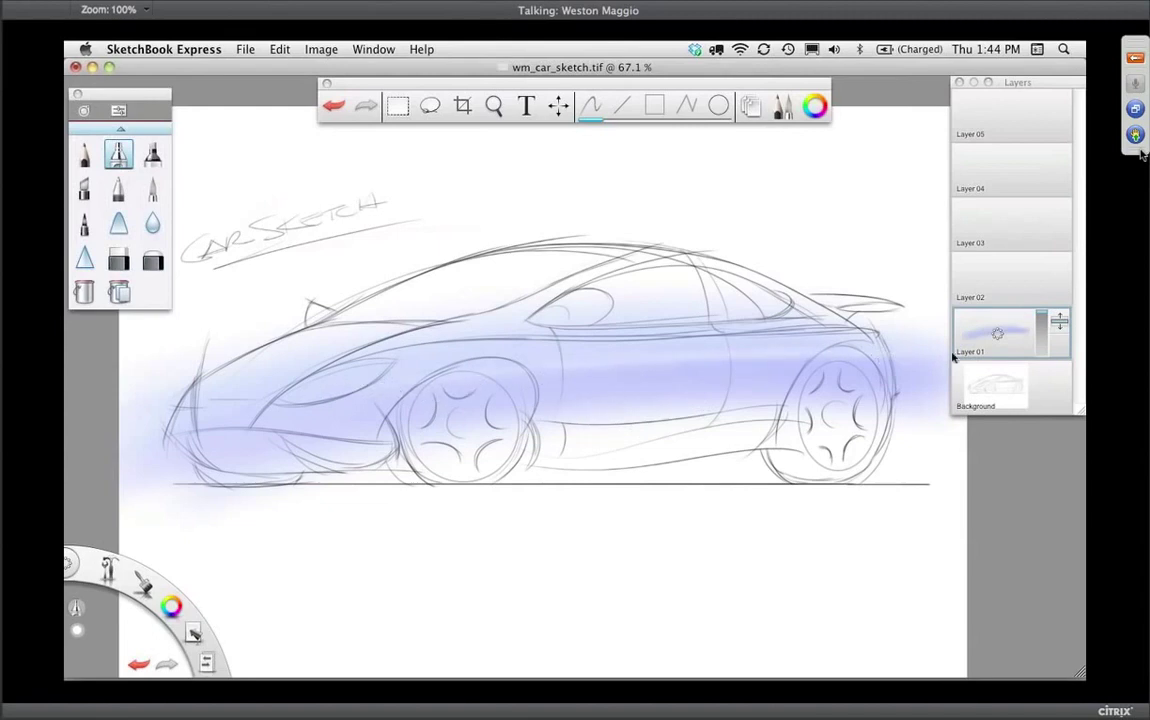
Switch to the pencil and draw a thin white highlight line along the car's side on Layer 01.
drag(145, 585, 134, 515)
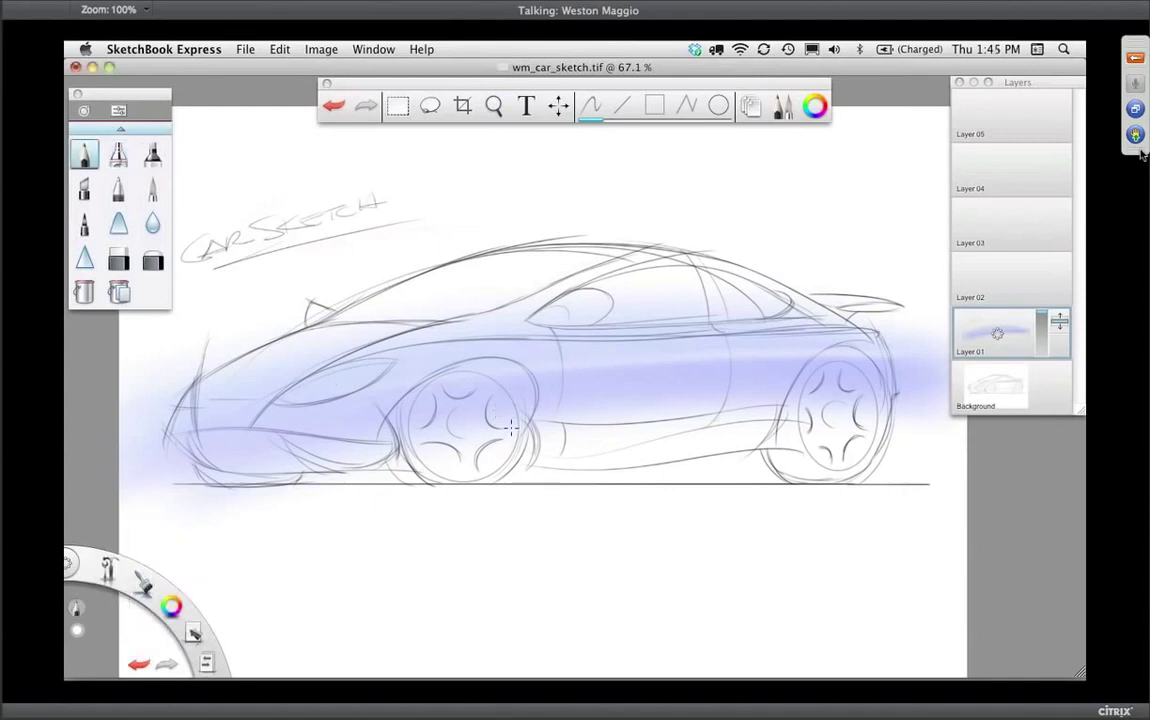
key(super+z)
mouse_move(515, 435)
mouse_down()
mouse_move(455, 410)
mouse_move(462, 396)
mouse_up()
click(987, 353)
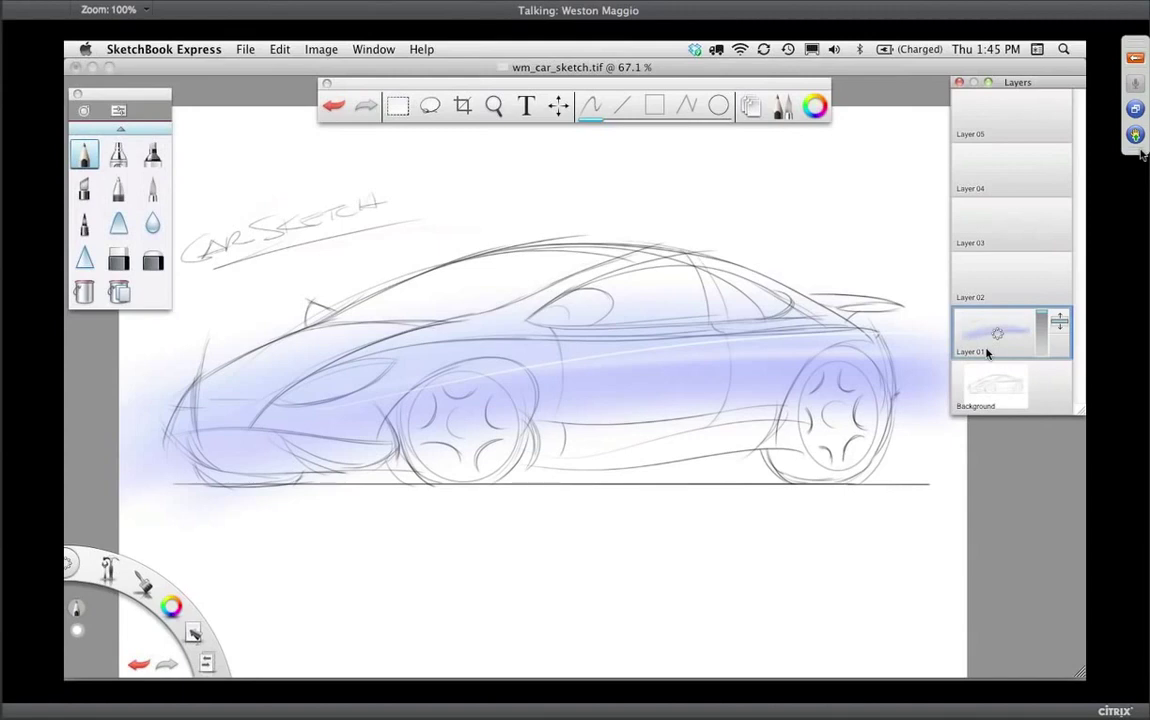
drag(612, 331, 800, 329)
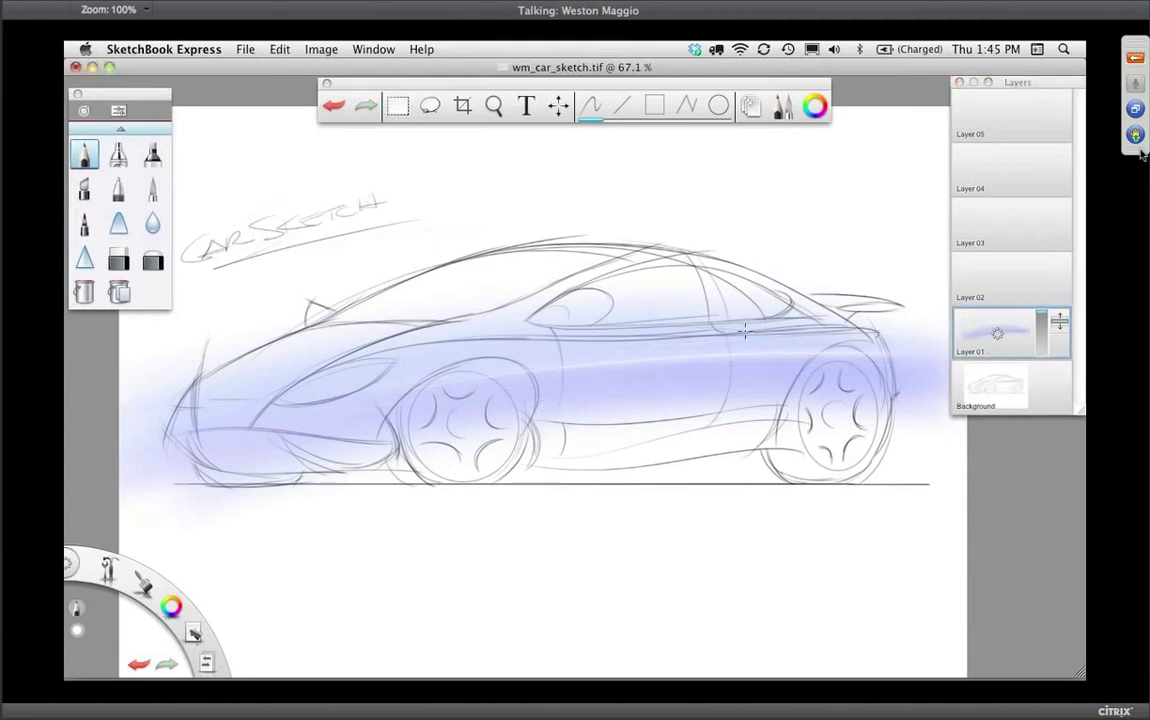
Erase the blue from the car's hood, nose and front wheel, following the sketched edges.
click(118, 260)
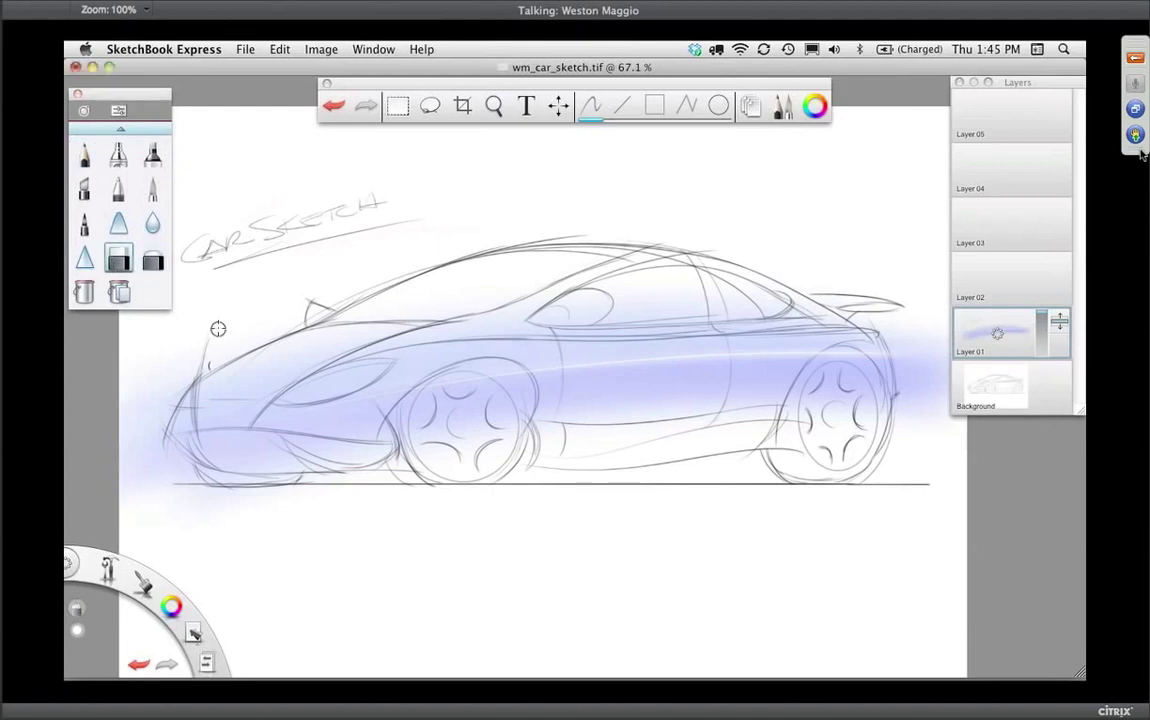
mouse_move(222, 418)
mouse_down()
mouse_move(334, 329)
mouse_move(354, 334)
mouse_up()
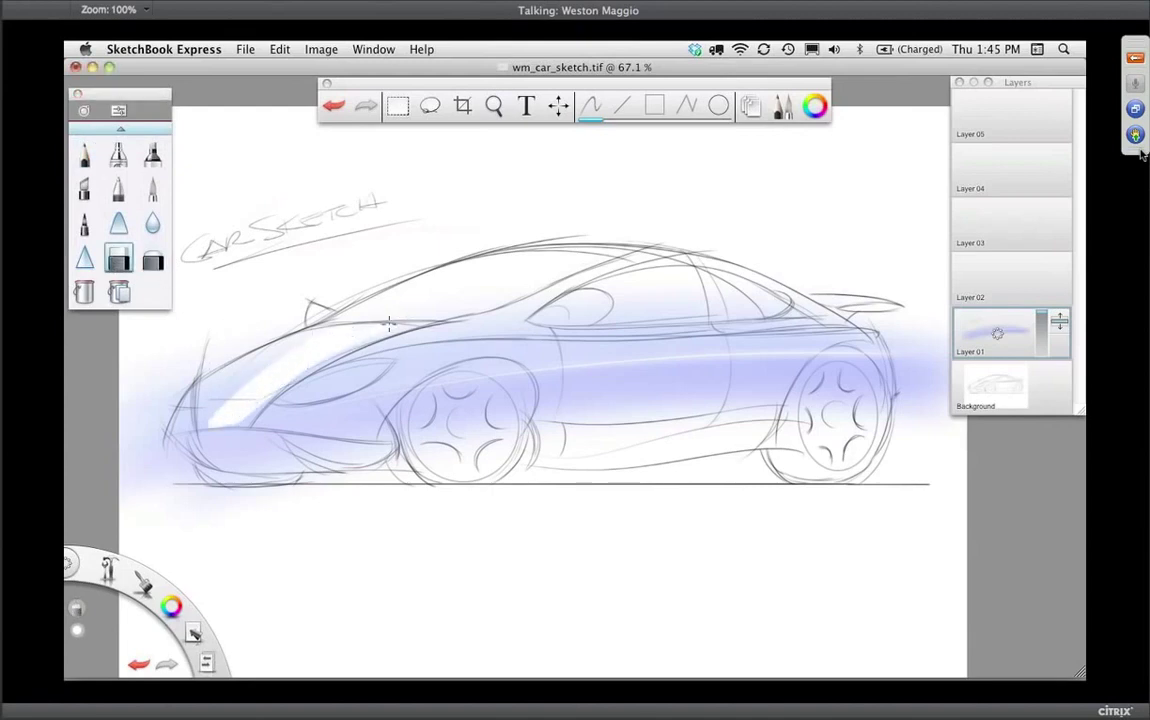
mouse_move(252, 396)
mouse_down()
mouse_move(210, 476)
mouse_move(185, 445)
mouse_move(190, 395)
mouse_move(202, 481)
mouse_up()
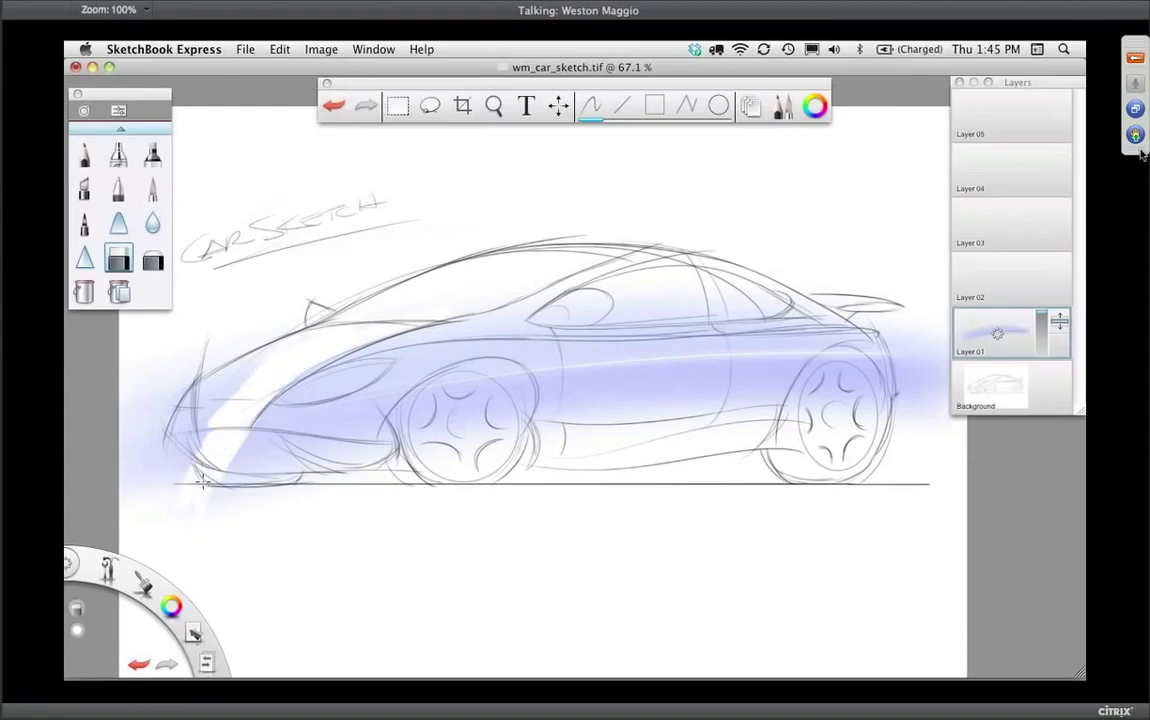
drag(190, 400, 205, 380)
mouse_move(200, 430)
mouse_down()
mouse_move(123, 455)
mouse_move(235, 525)
mouse_up()
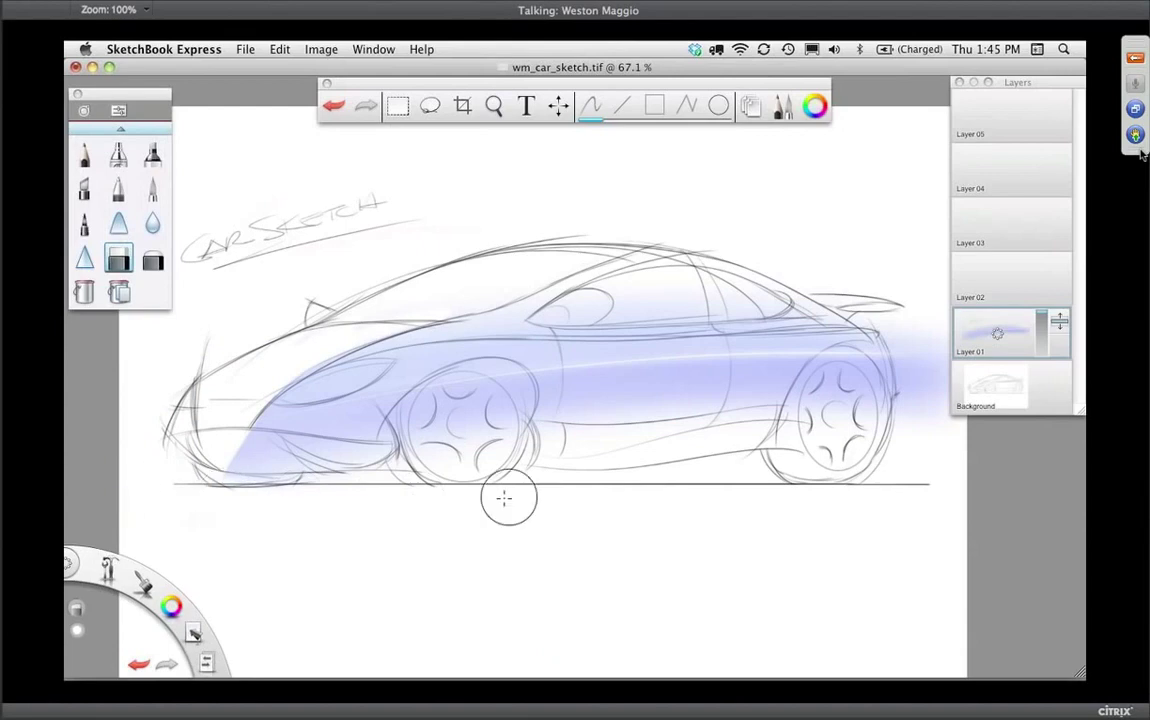
mouse_move(372, 493)
mouse_down()
mouse_move(475, 435)
mouse_move(405, 370)
mouse_move(440, 345)
mouse_move(489, 440)
mouse_move(475, 365)
mouse_move(468, 397)
mouse_up()
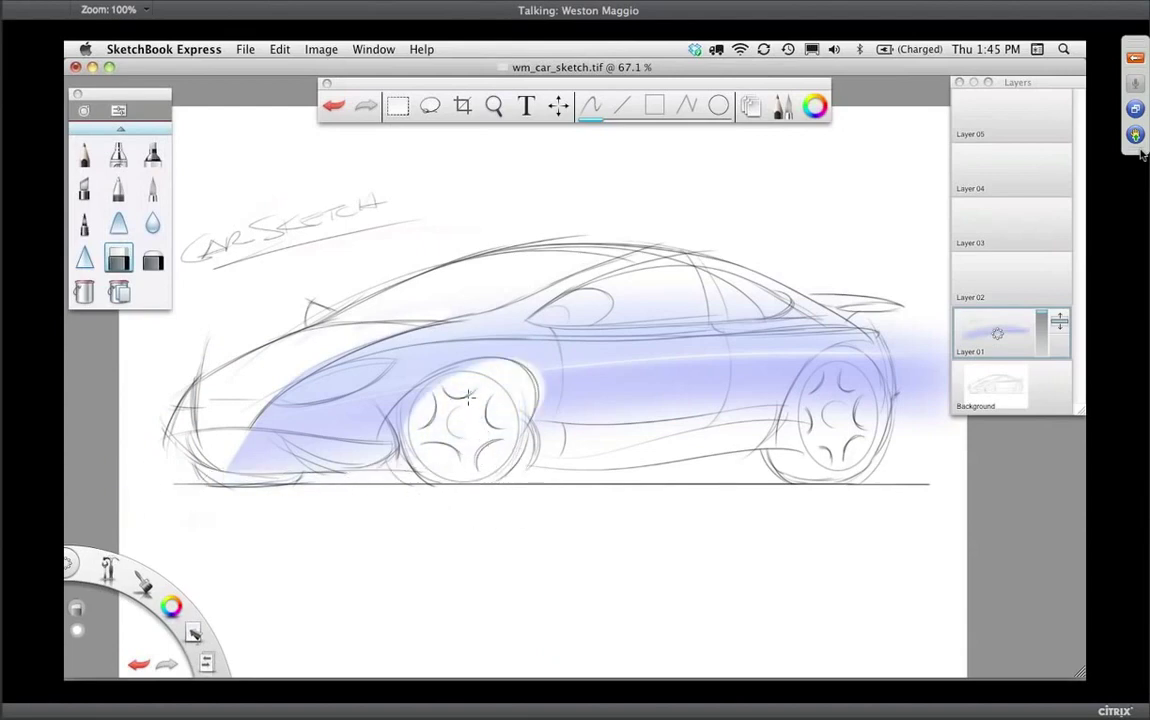
Erase the blue overspill around the car's rear wheel and tail and above the side window line.
mouse_move(710, 398)
mouse_down()
mouse_move(853, 418)
mouse_move(916, 329)
mouse_move(930, 380)
mouse_move(904, 432)
mouse_up()
mouse_move(481, 319)
mouse_down()
mouse_move(495, 298)
mouse_move(462, 318)
mouse_move(911, 264)
mouse_up()
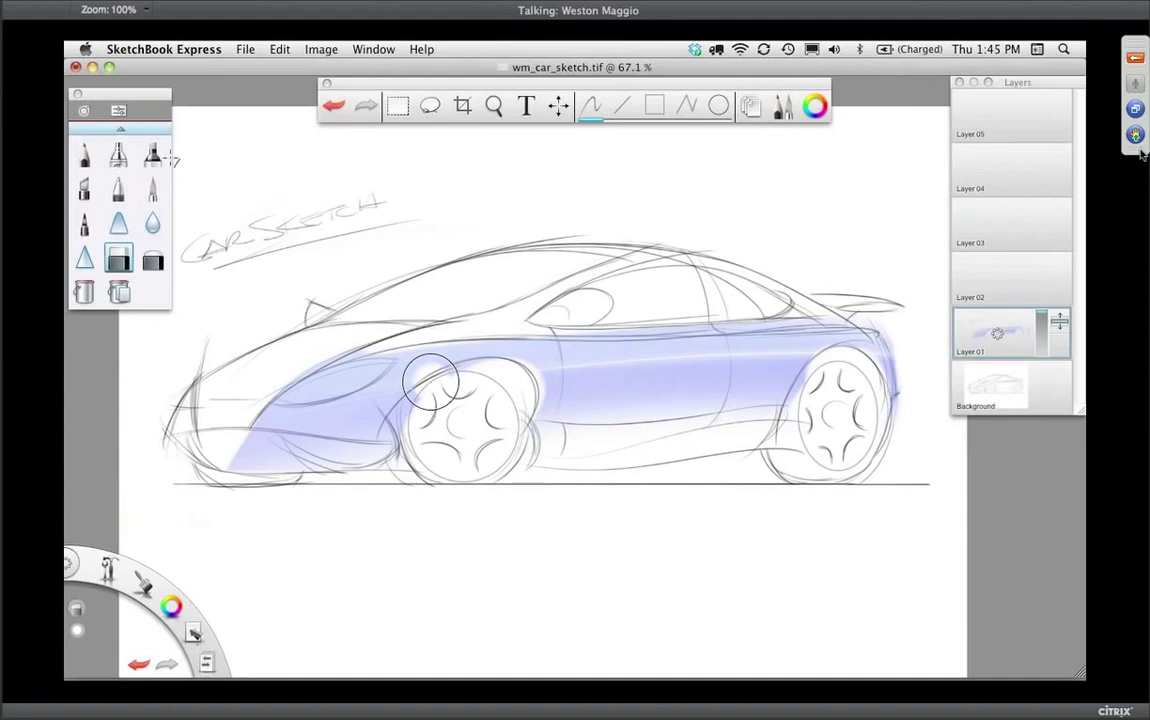
Hide SketchBook Express, switch to System Preferences and open the Wacom Tablet settings.
click(164, 49)
click(200, 137)
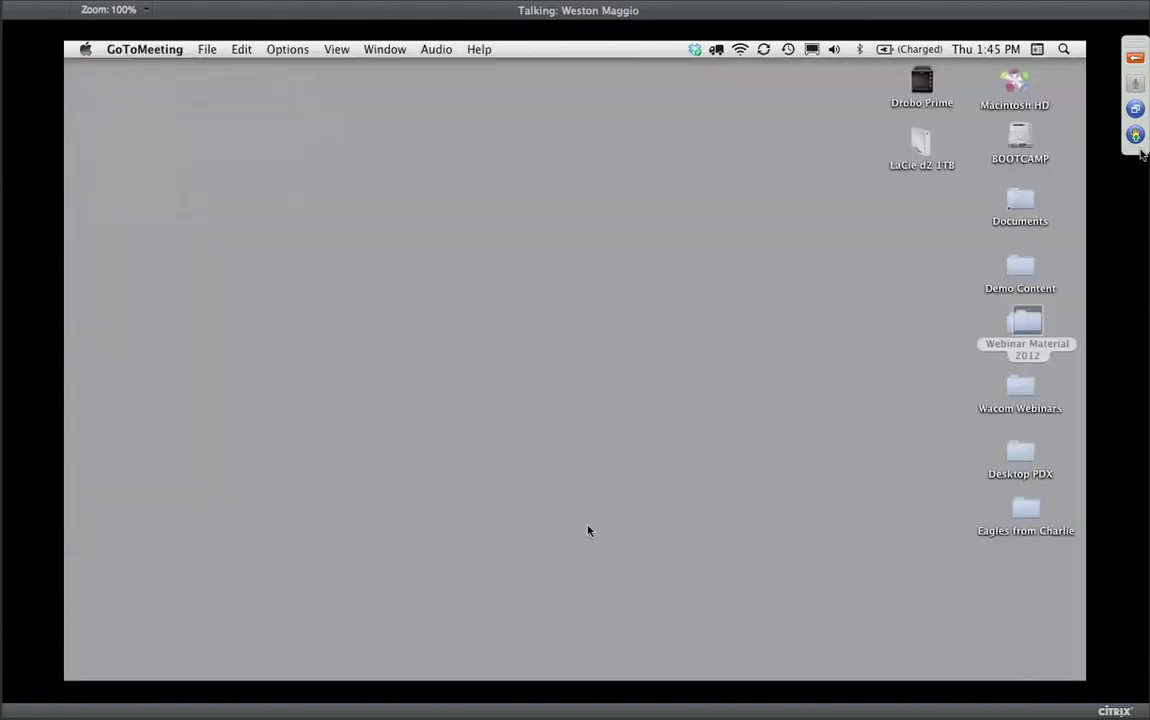
key(super+Tab)
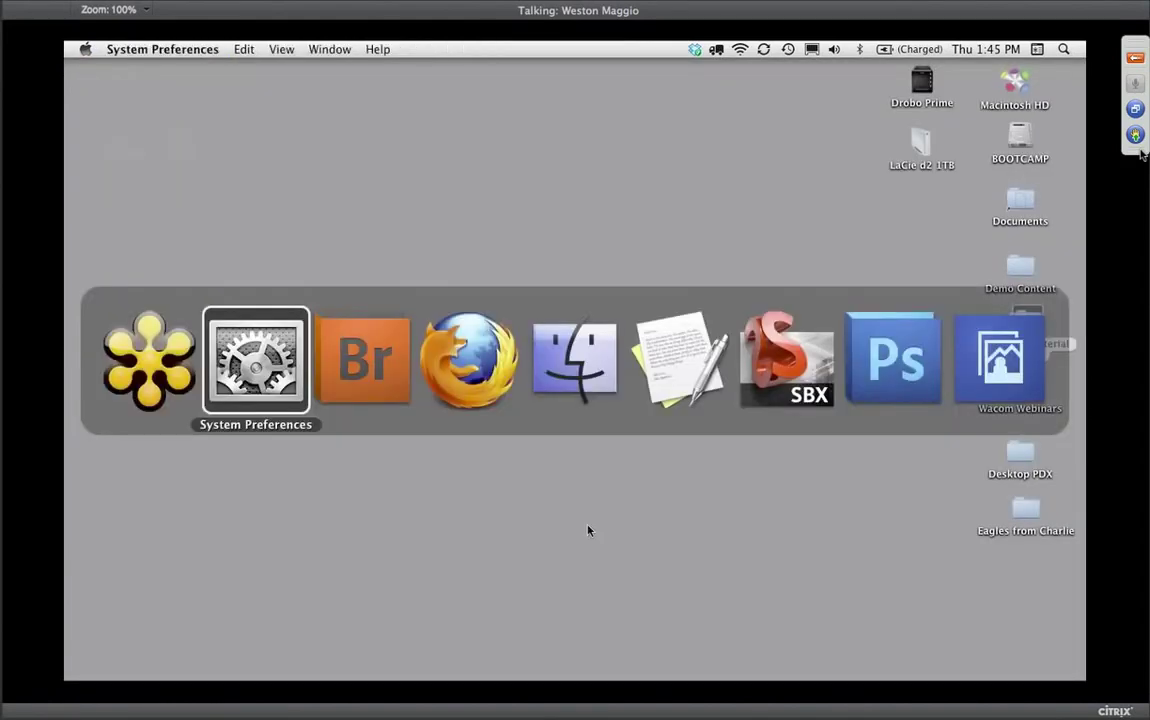
mouse_move(873, 662)
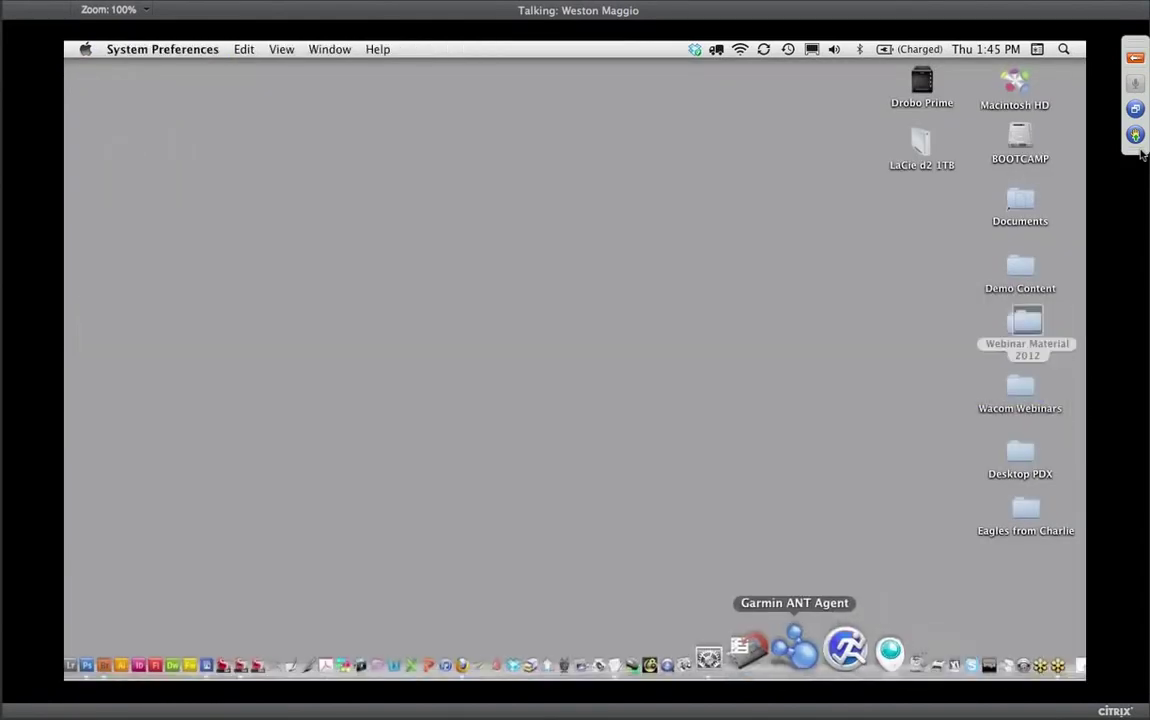
click(766, 662)
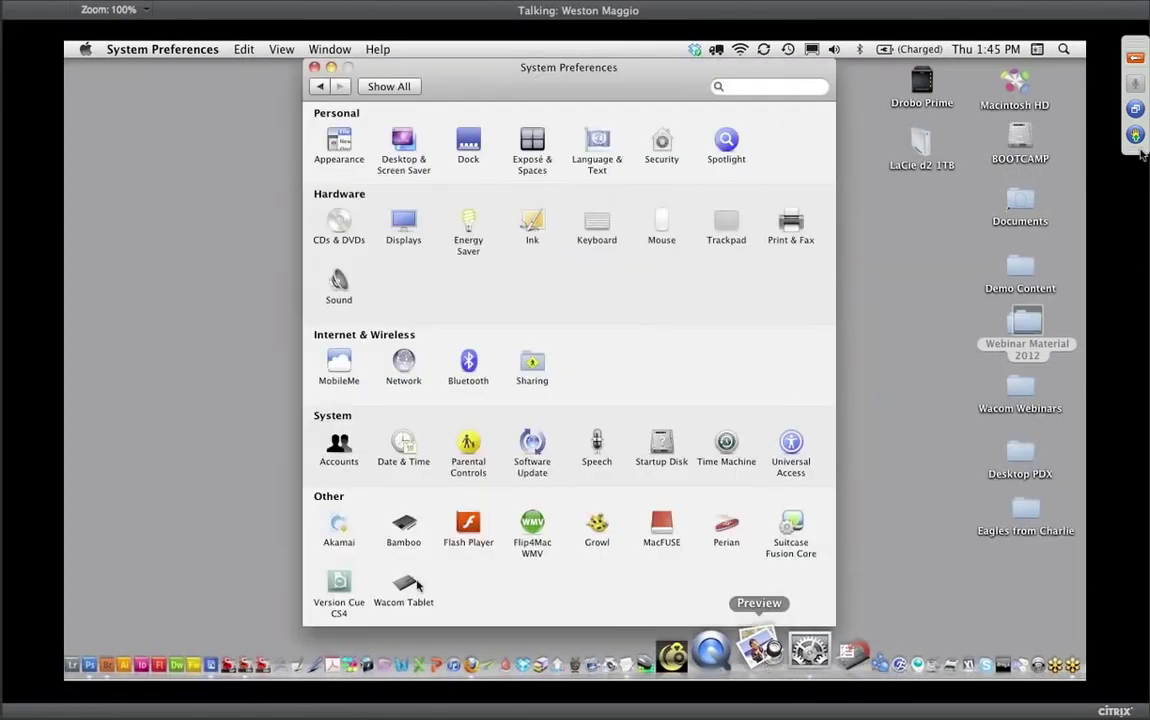
click(412, 584)
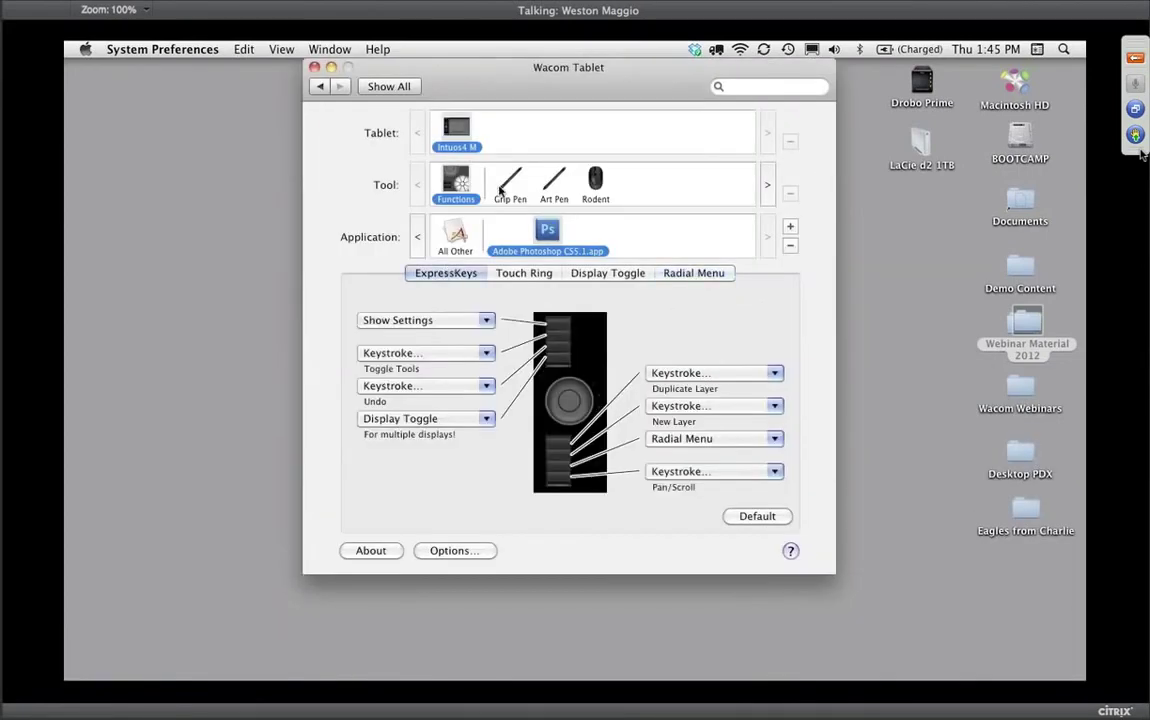
Rename the Grip Pen by replacing "Grip" with the owner's first name in possessive form.
drag(506, 91, 485, 122)
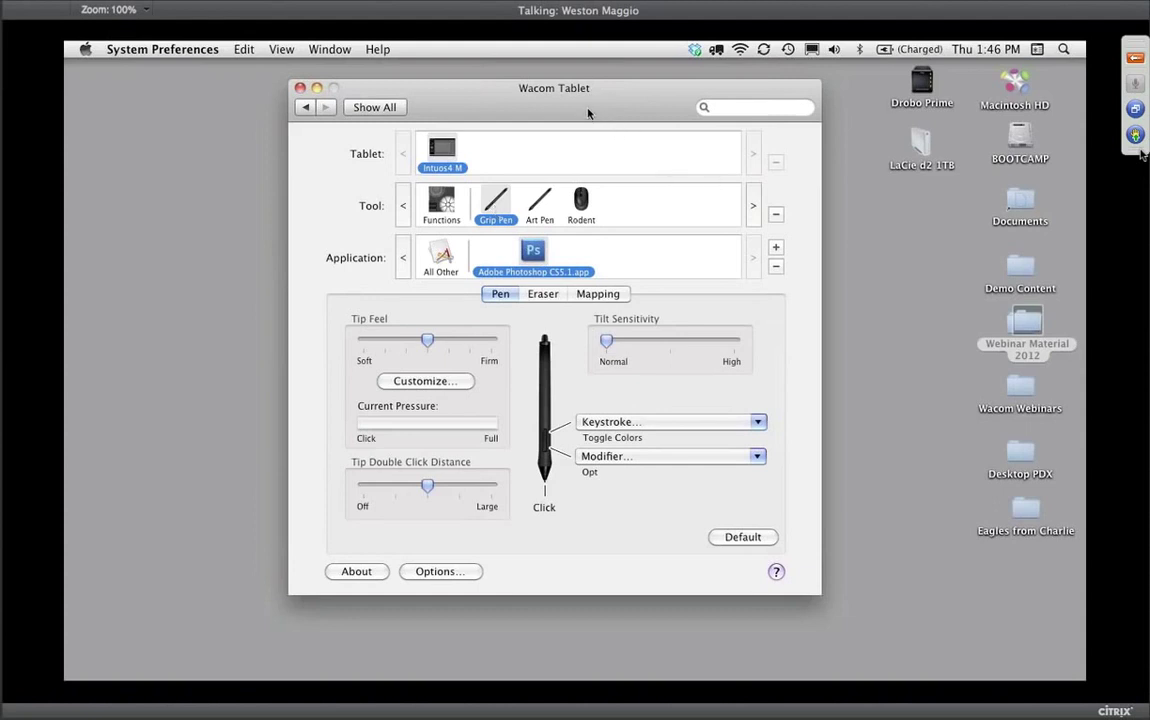
drag(530, 102, 509, 100)
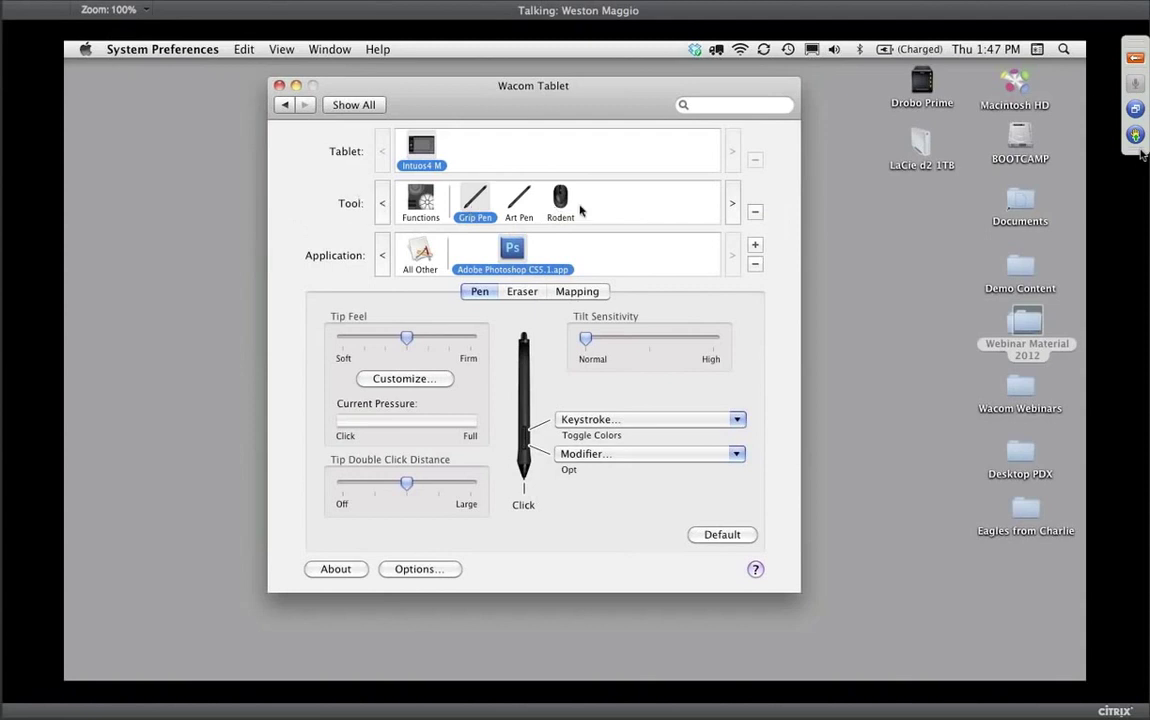
double_click(476, 217)
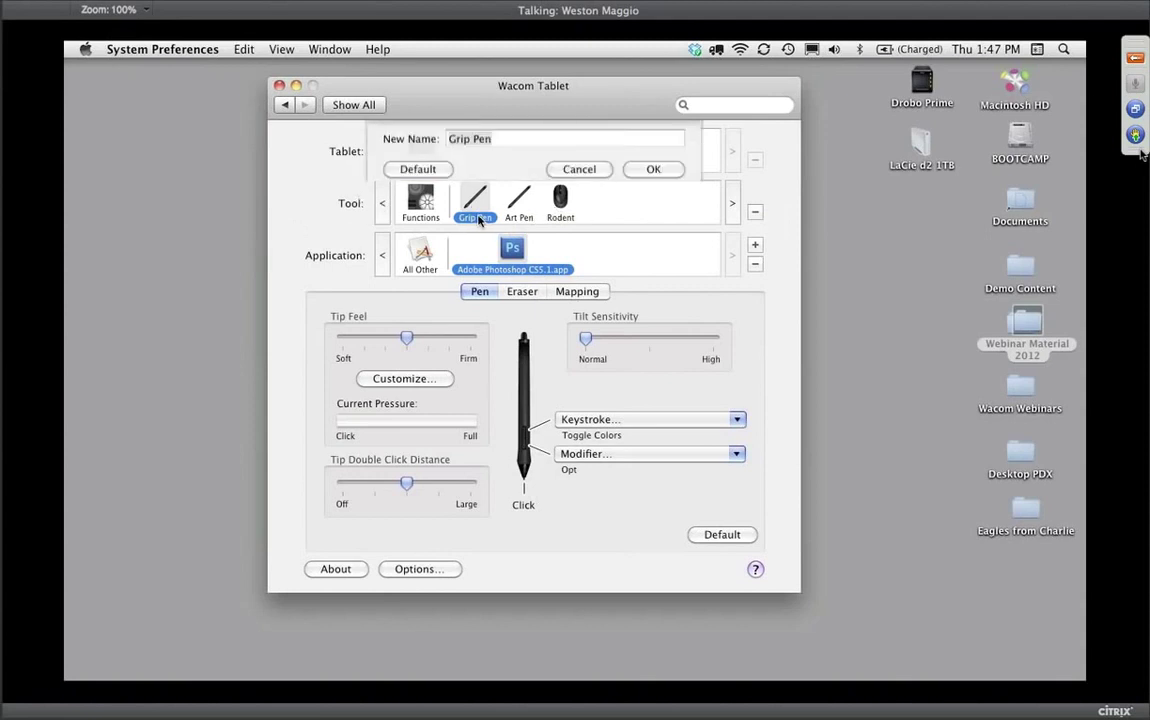
key(Left)
text(Wes')
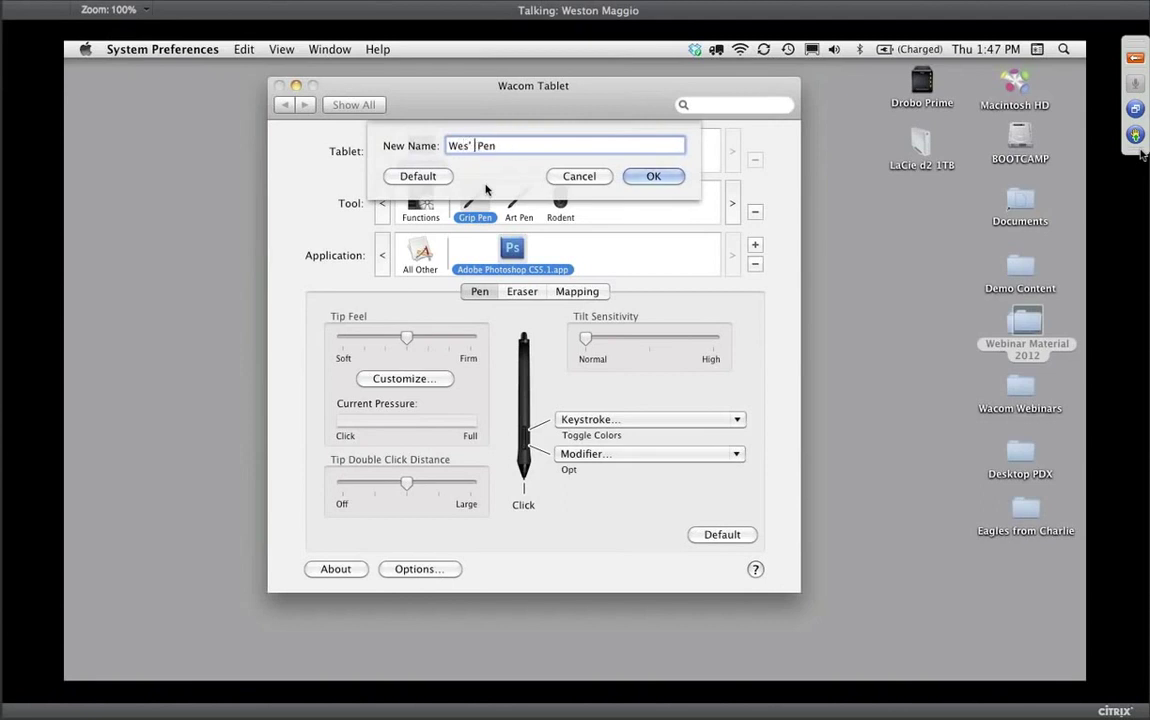
key(Return)
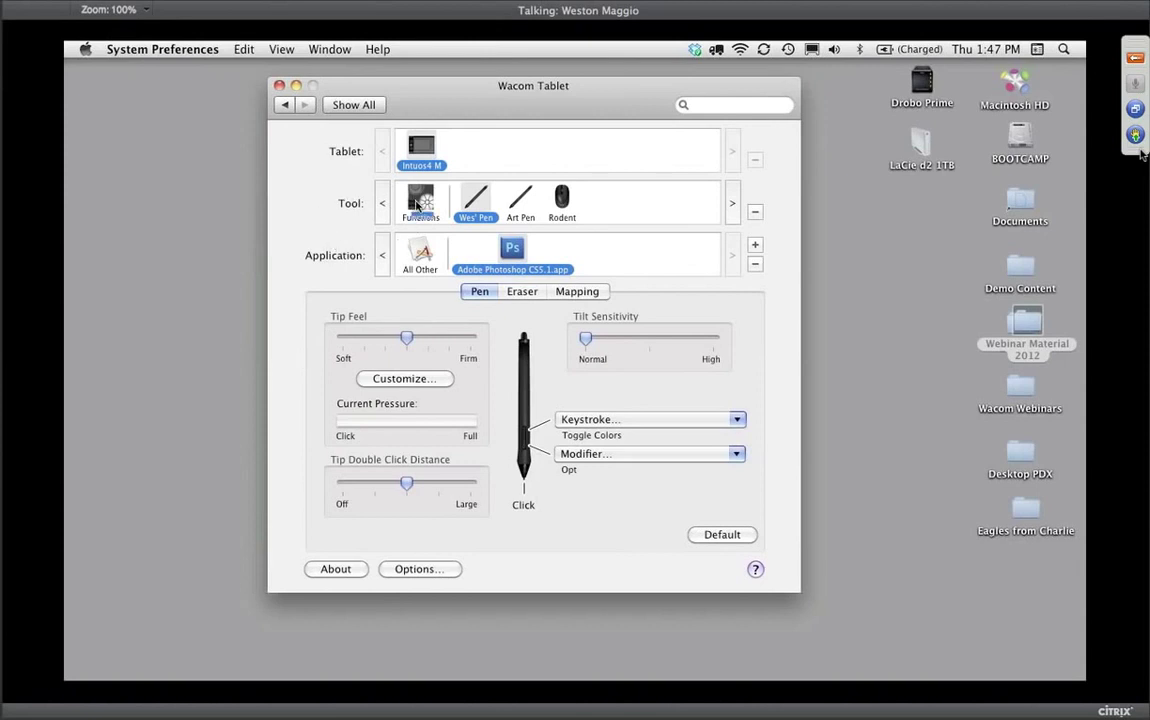
Add Adobe Photoshop Elements Editor to the application list for the tablet's Functions settings.
click(418, 201)
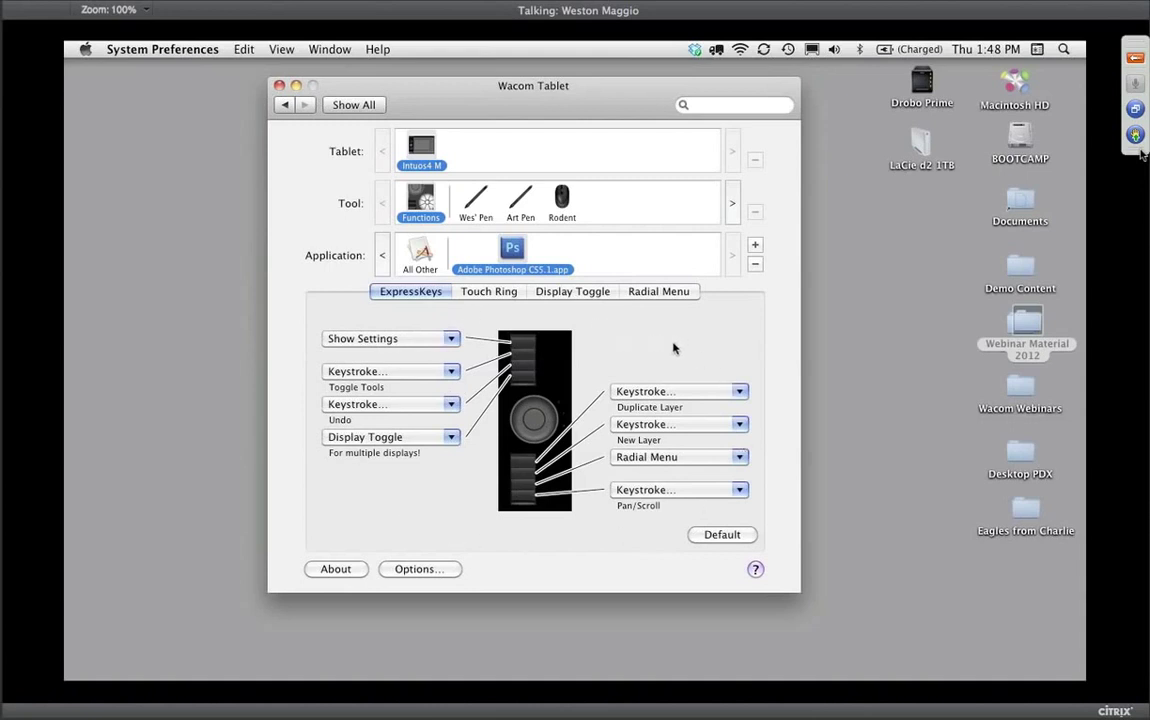
click(420, 252)
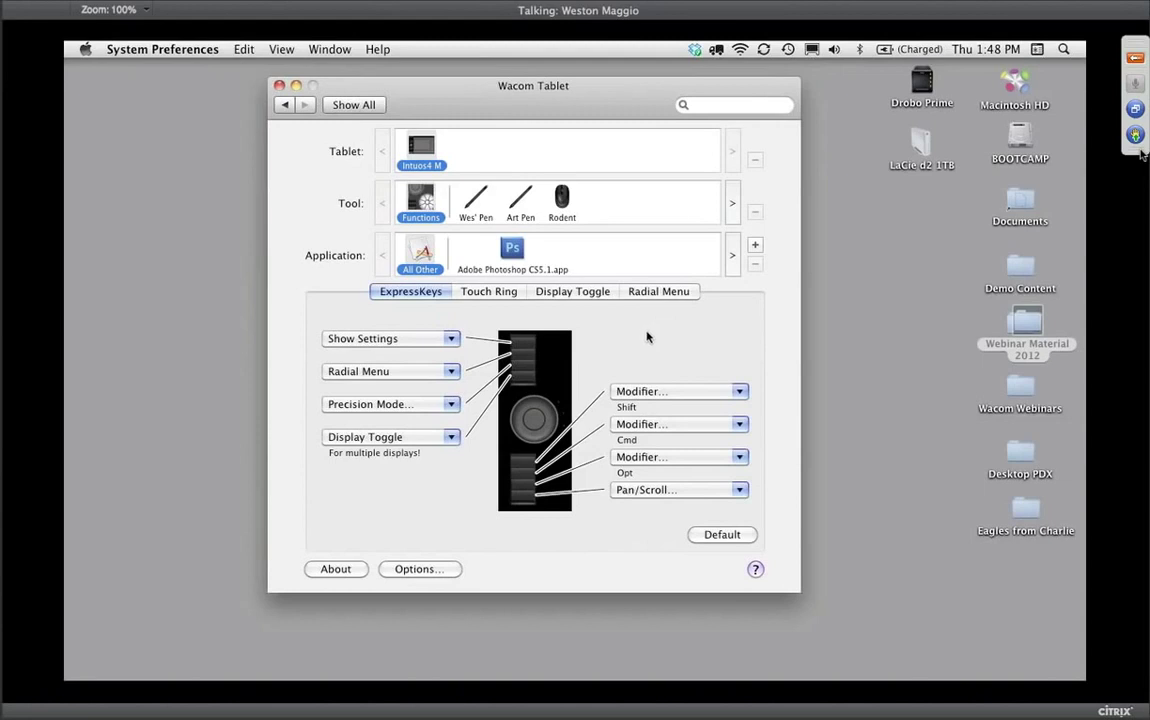
click(755, 245)
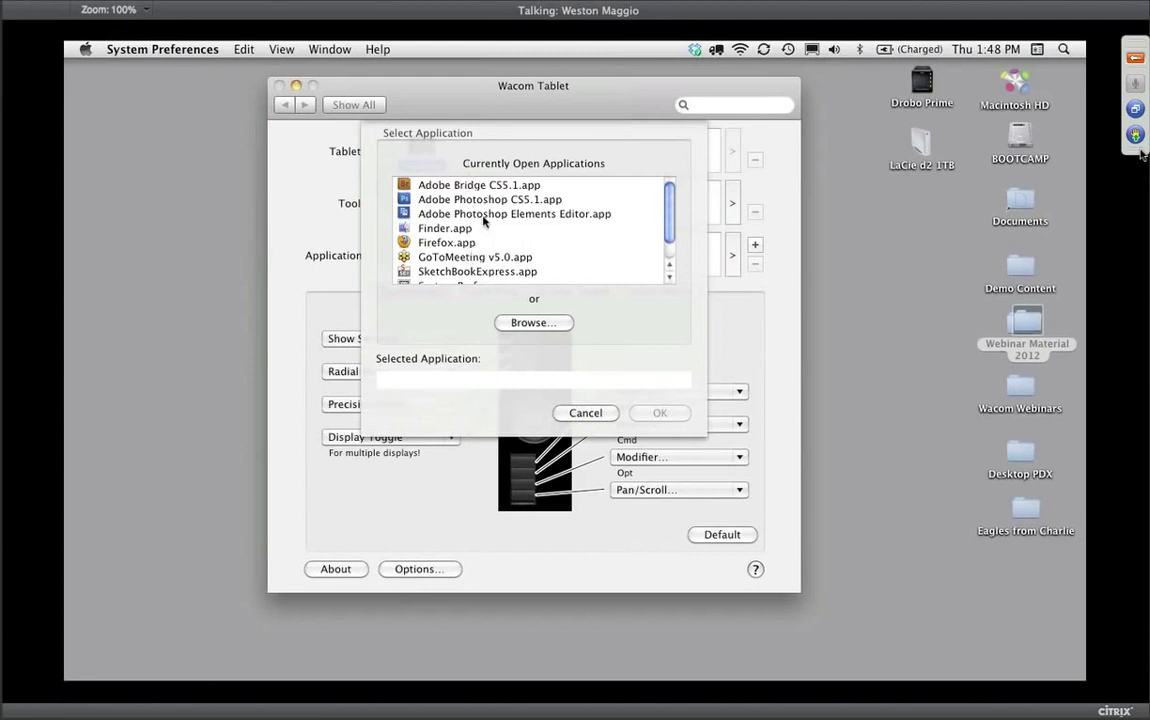
click(518, 214)
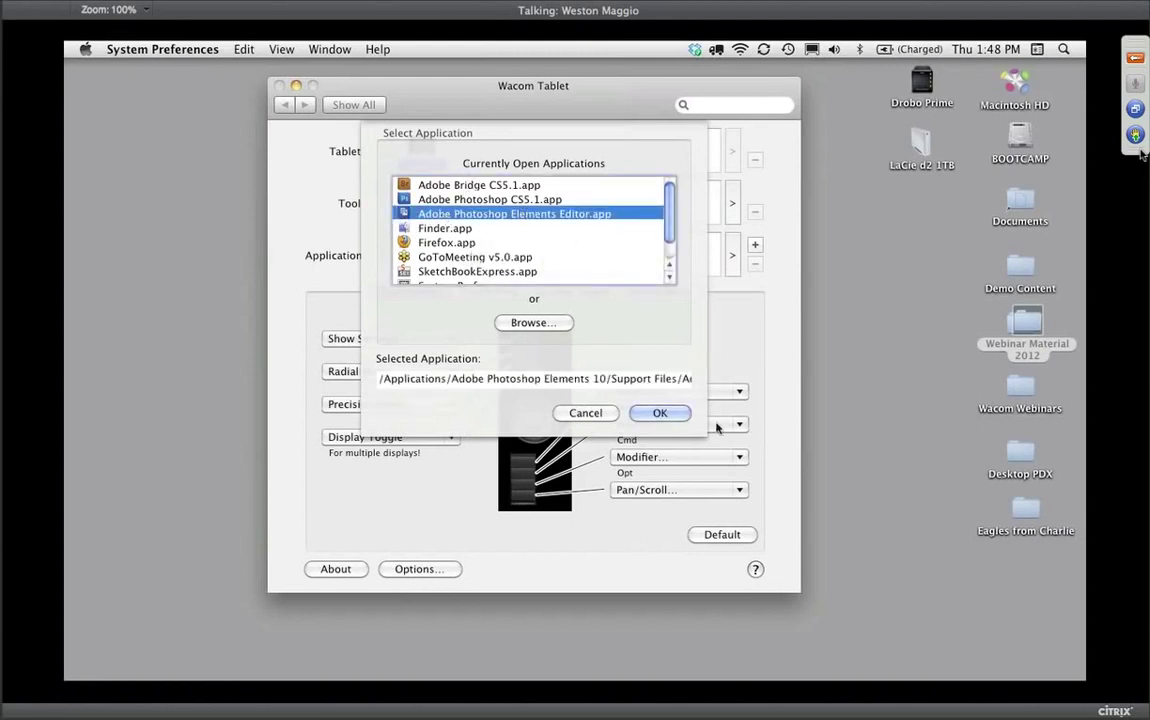
click(660, 413)
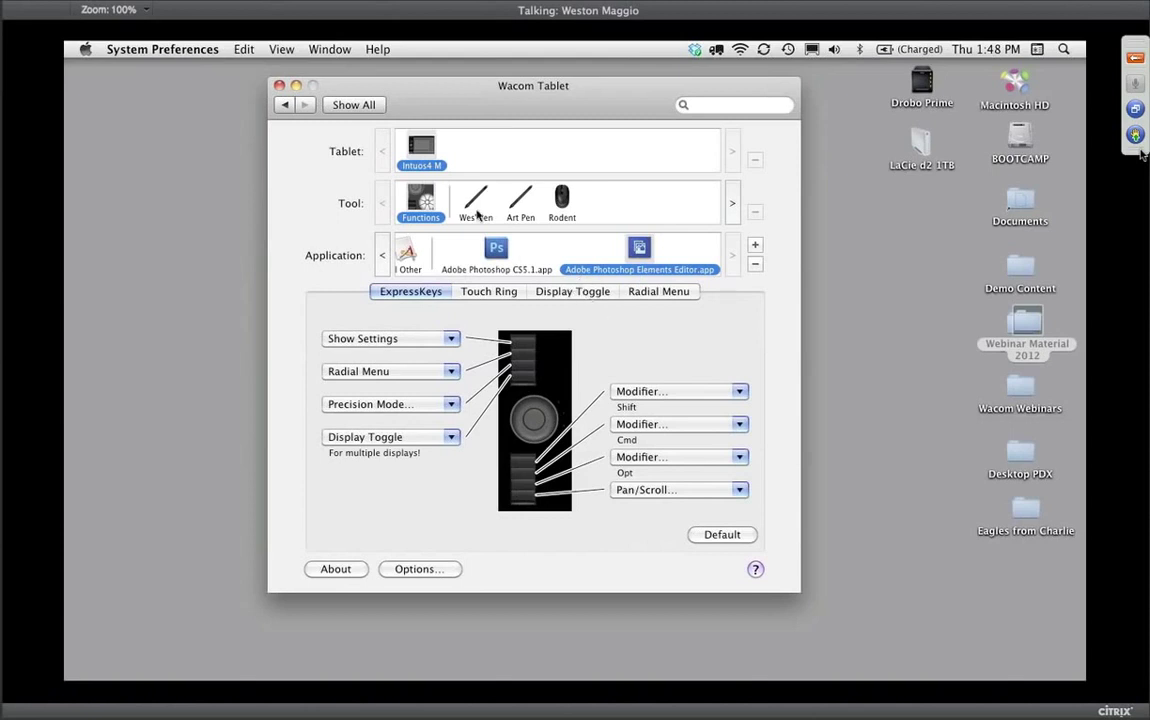
Assign the Option modifier to the renamed pen's lower side switch for Adobe Photoshop CS5.1.
click(476, 199)
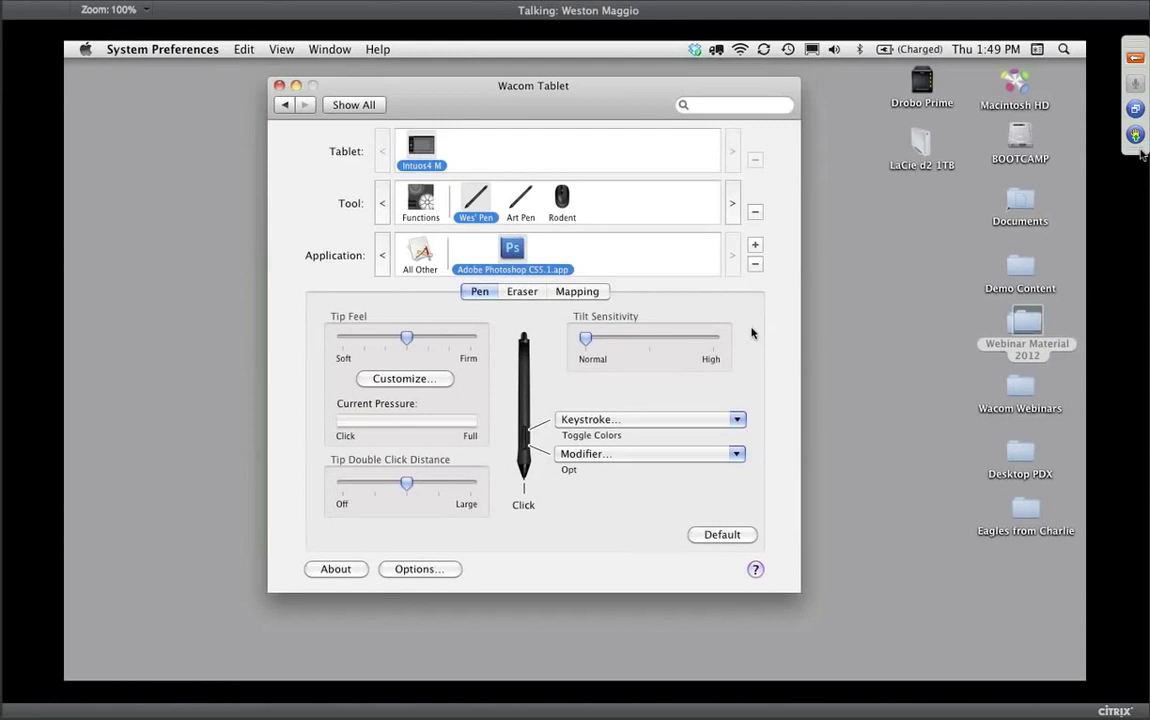
click(420, 255)
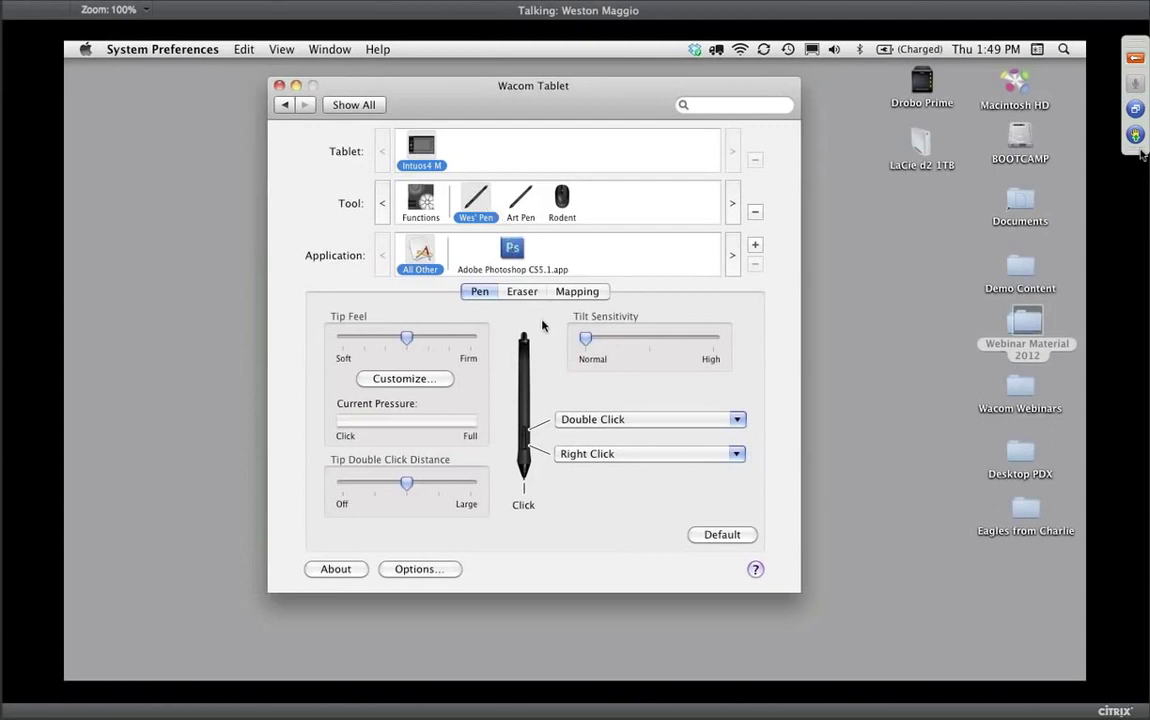
click(510, 255)
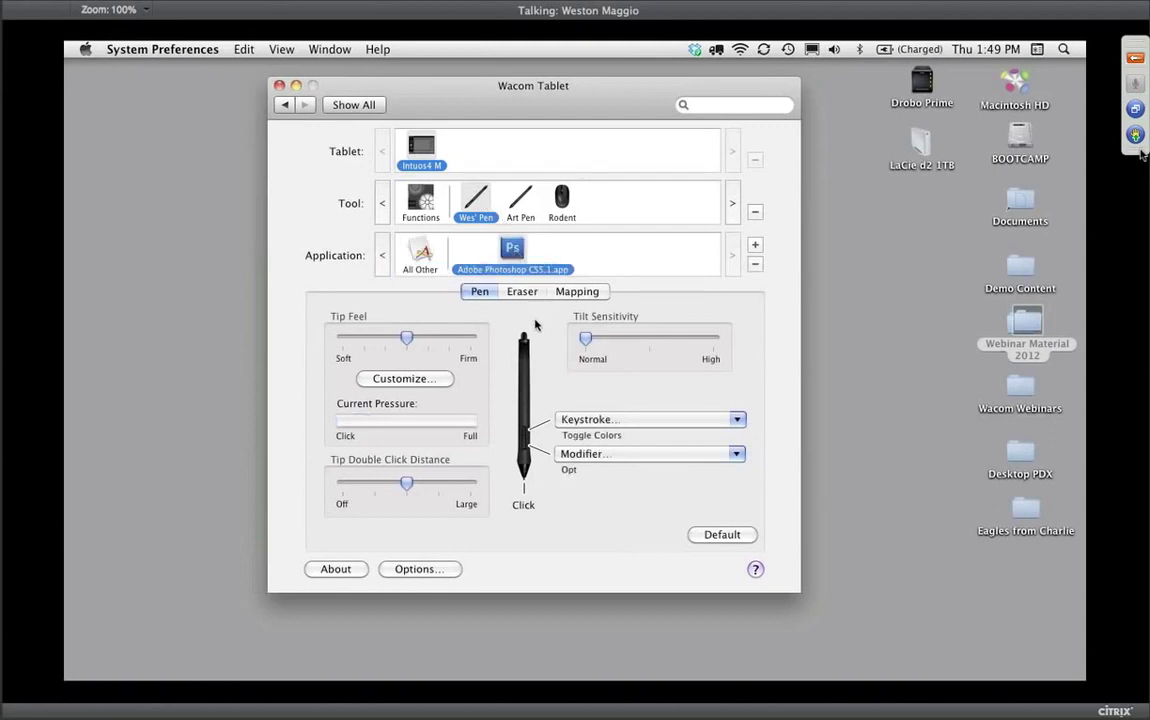
click(652, 456)
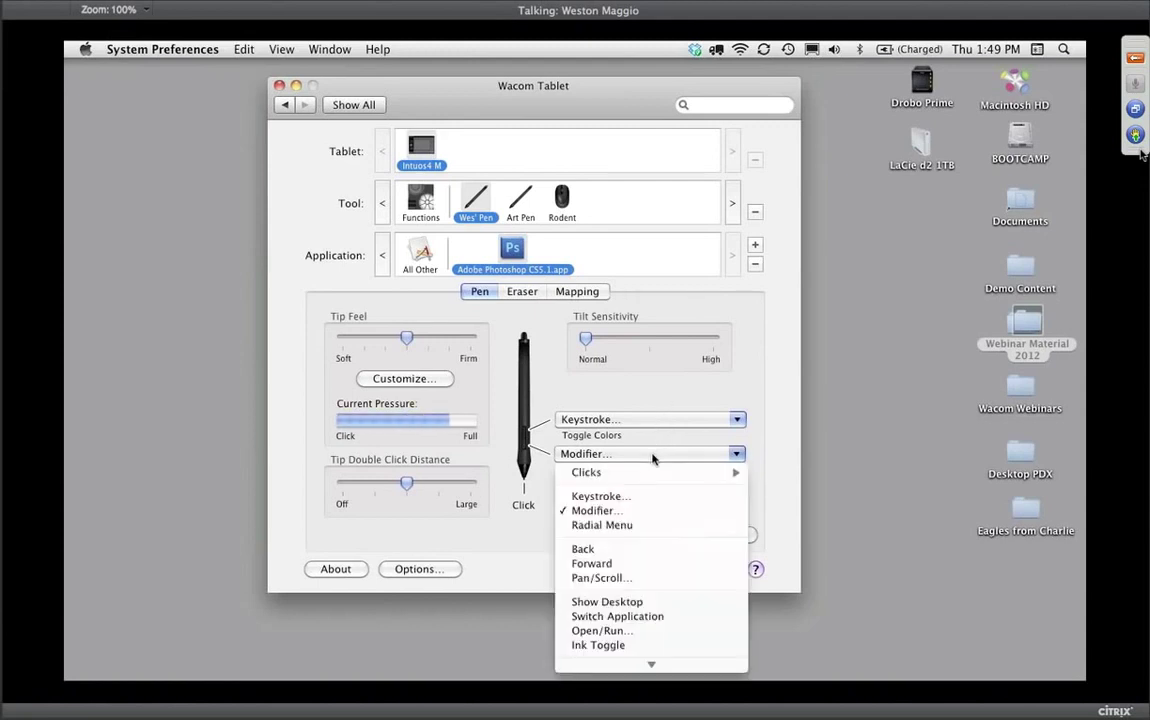
click(658, 512)
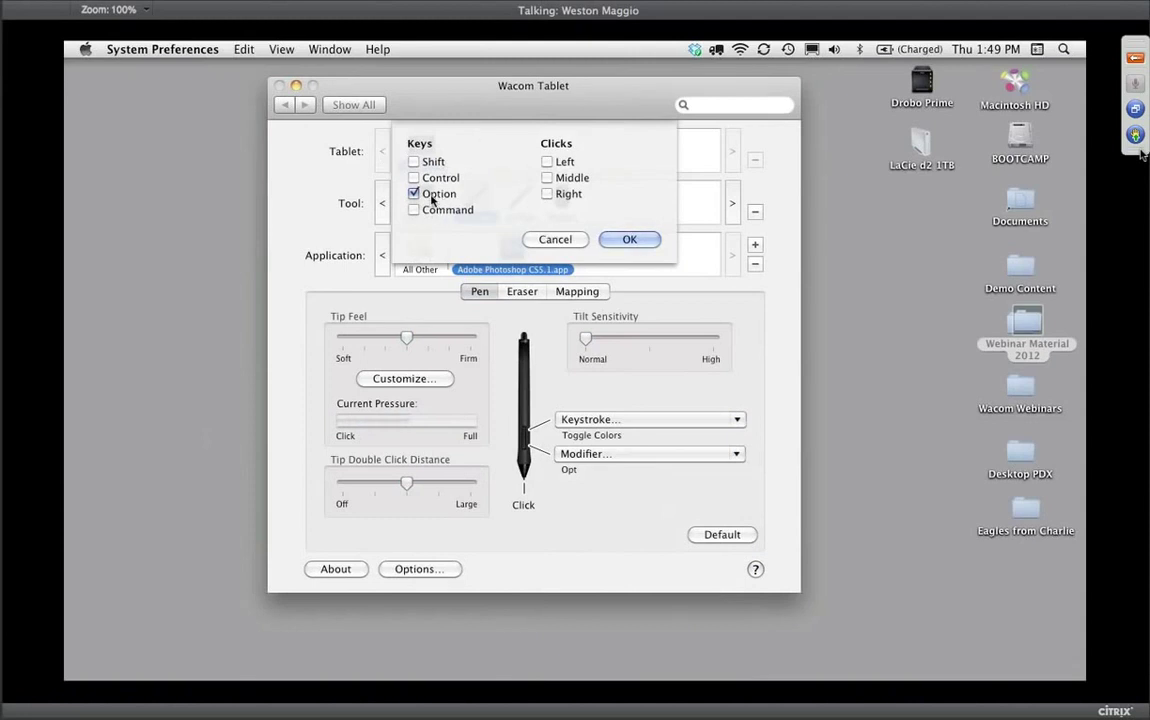
click(655, 239)
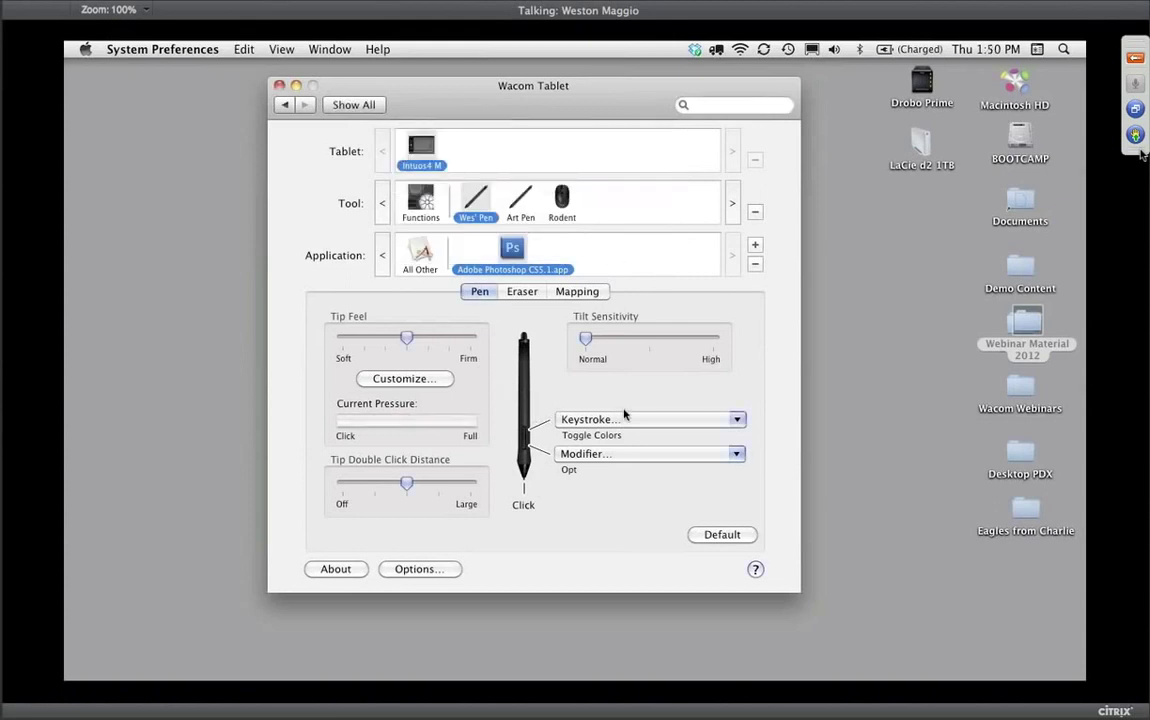
Assign the keystroke x, named Toggle Colors, to the pen's upper side switch for Photoshop CS5.1.
click(660, 422)
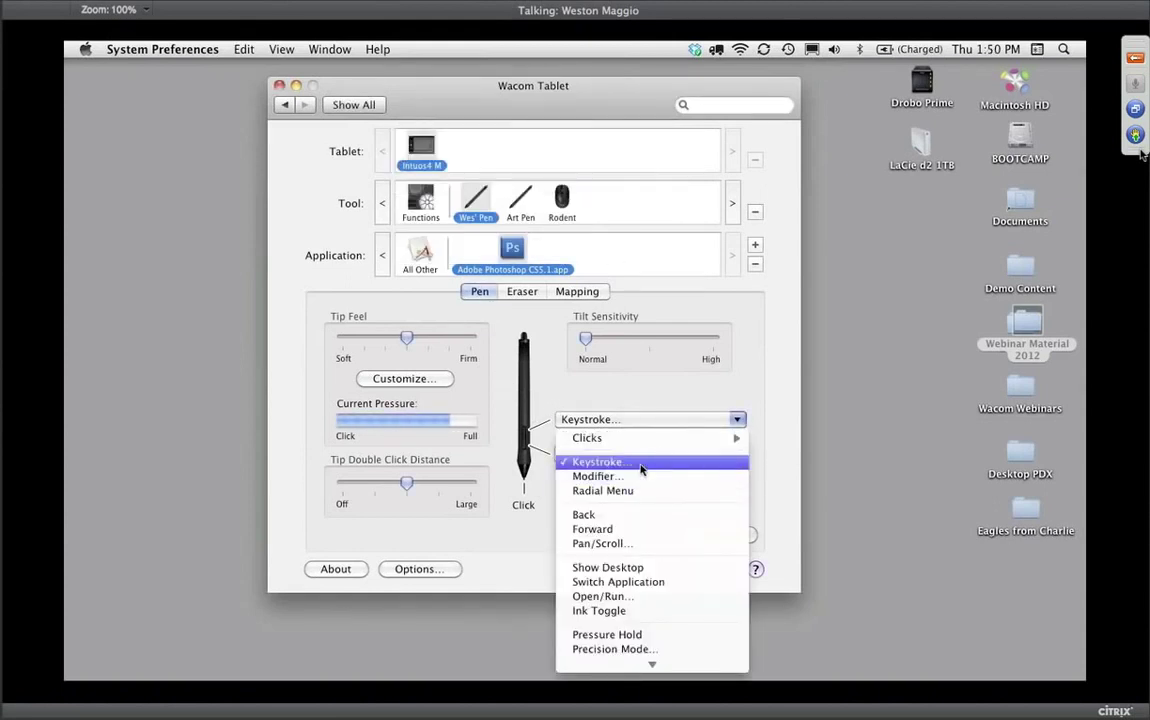
click(647, 463)
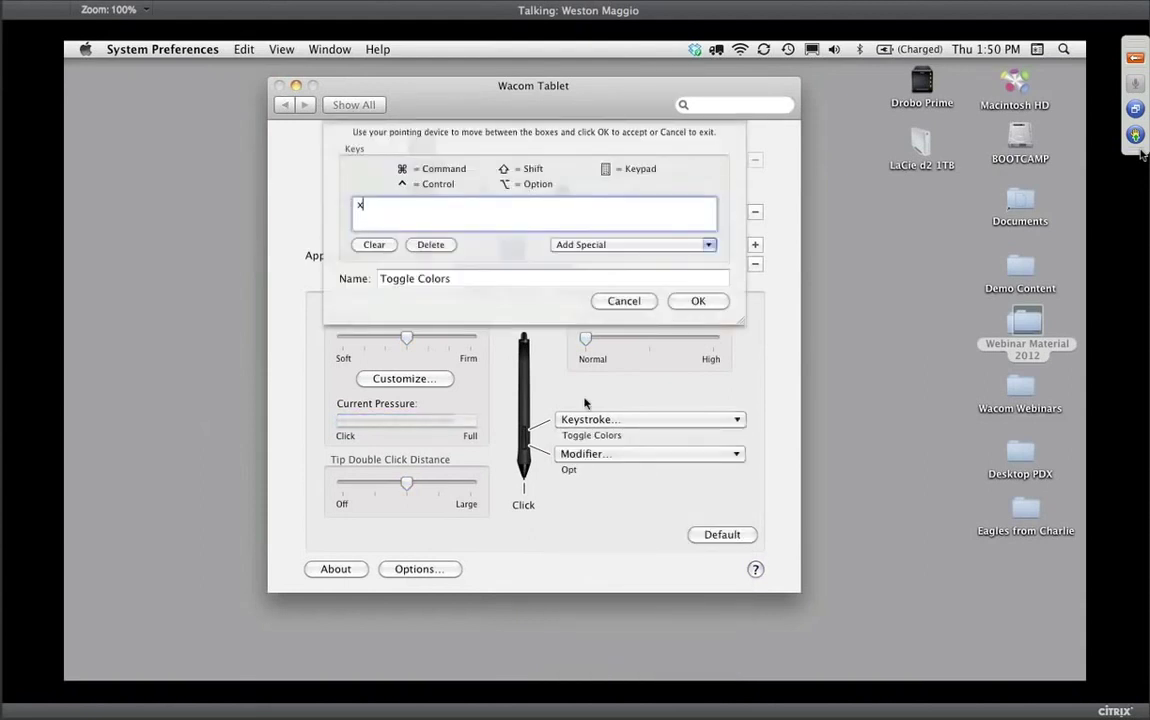
click(376, 245)
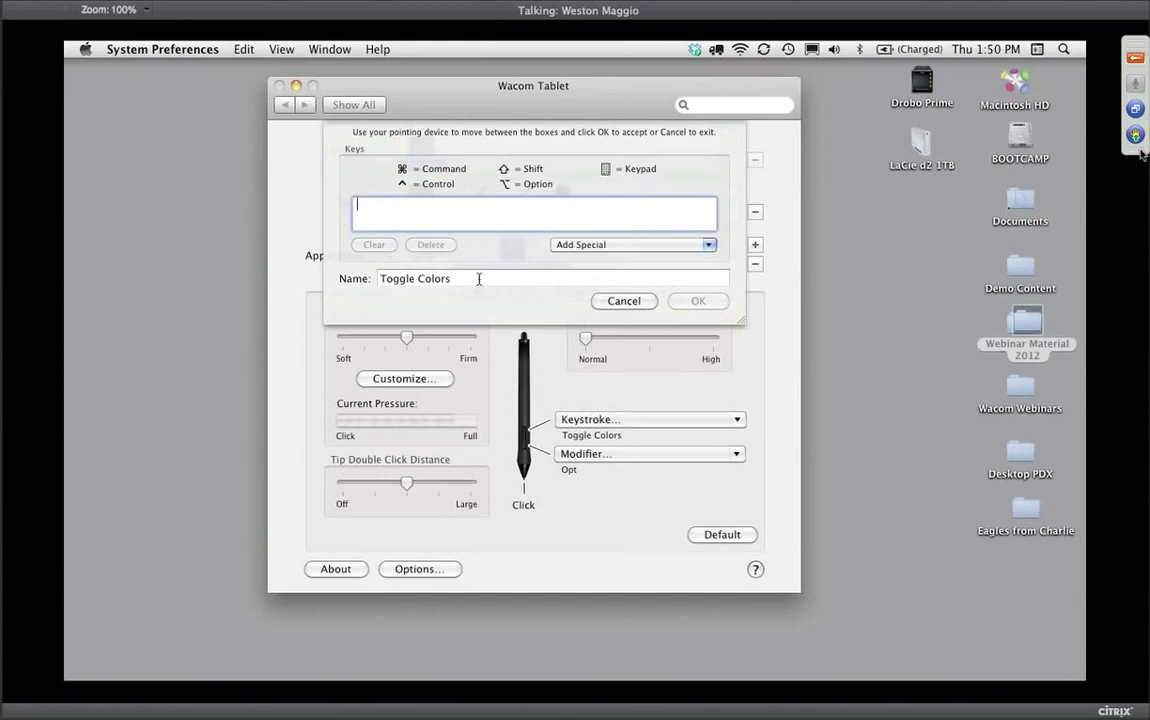
key(BackSpace)
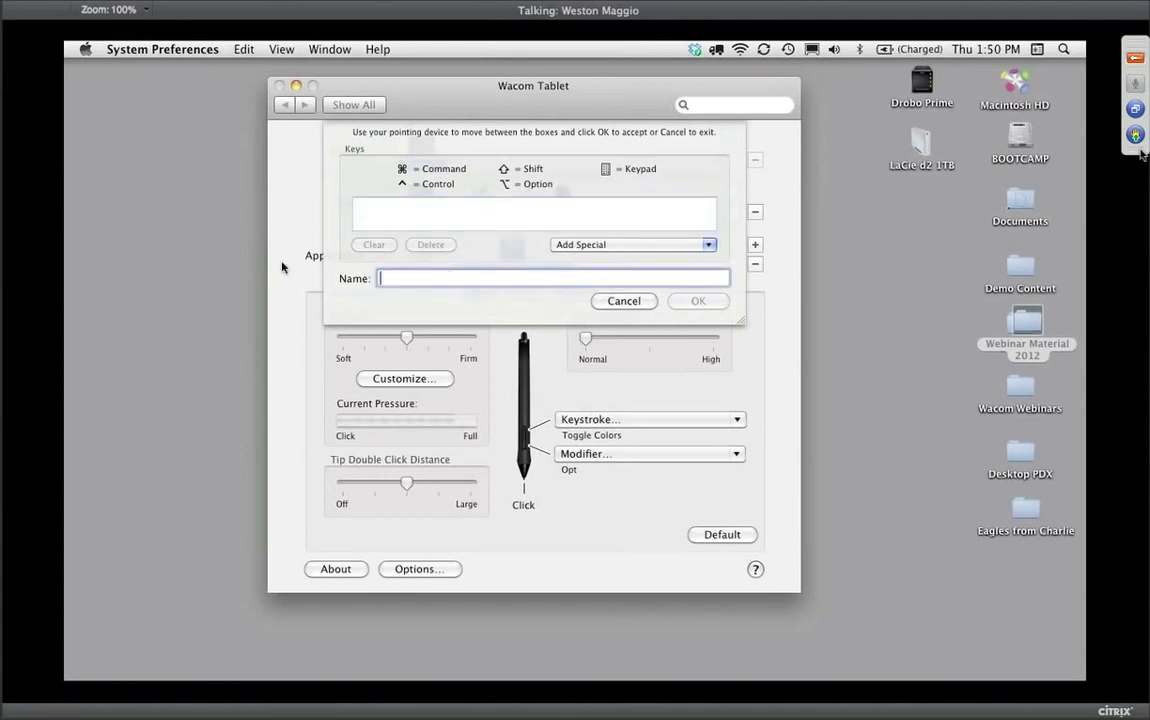
click(411, 218)
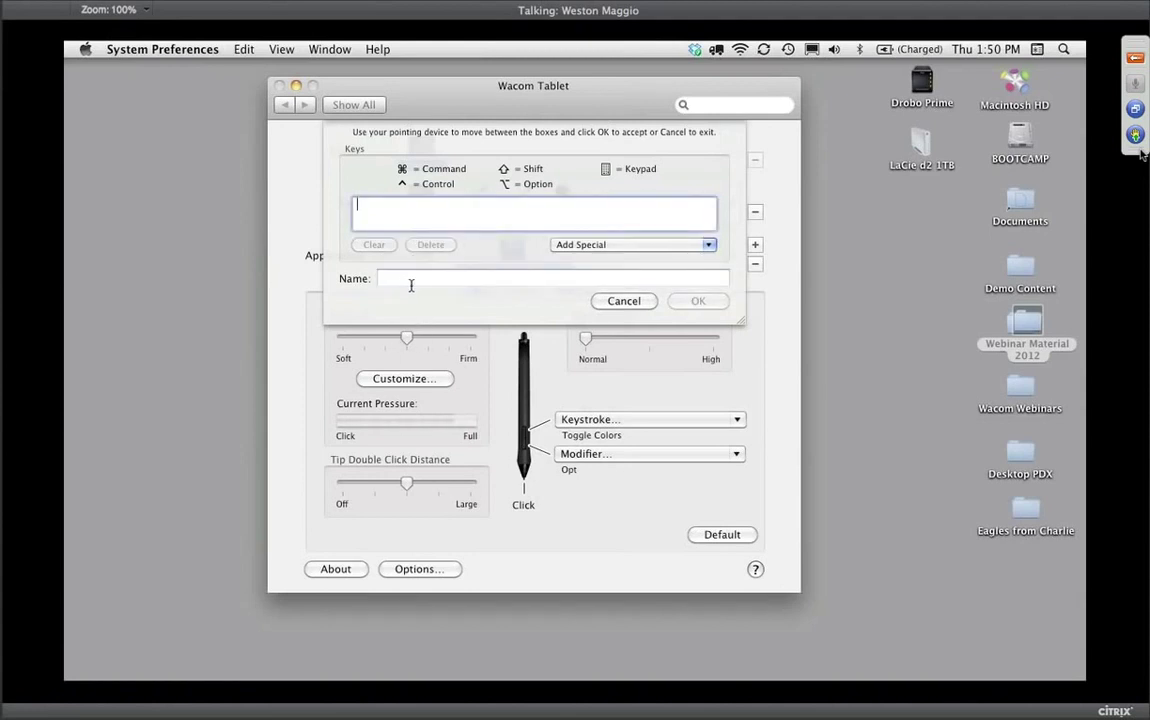
key(x)
click(416, 280)
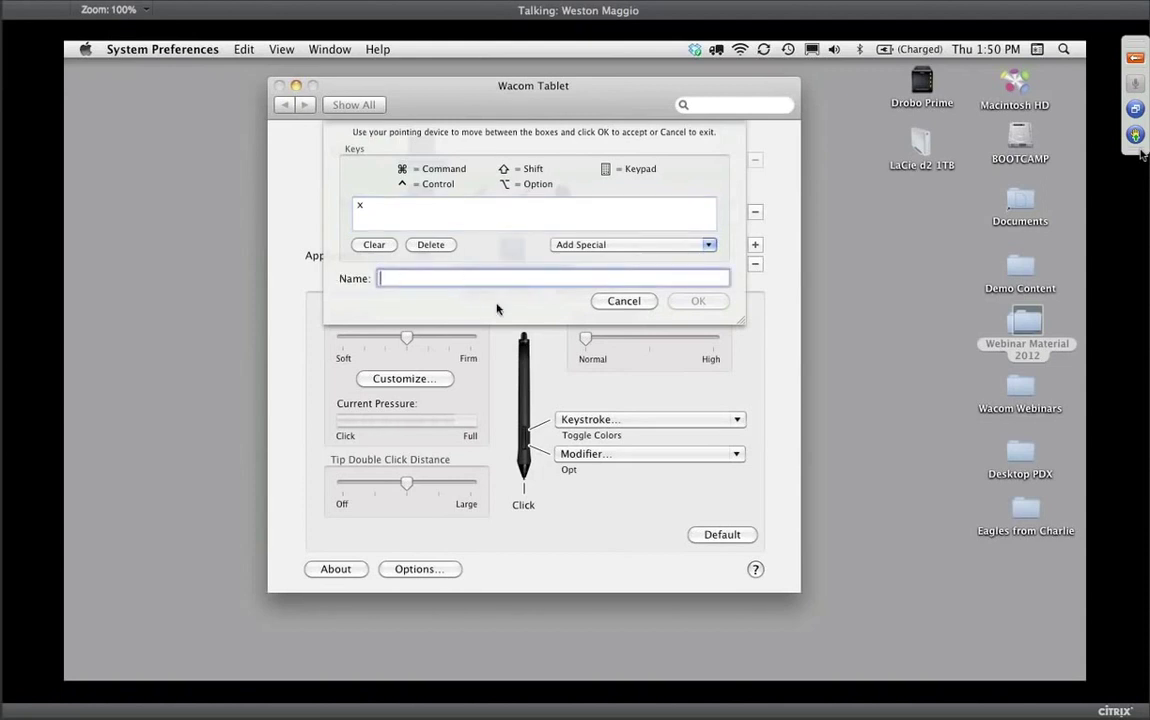
text(Toggle Too)
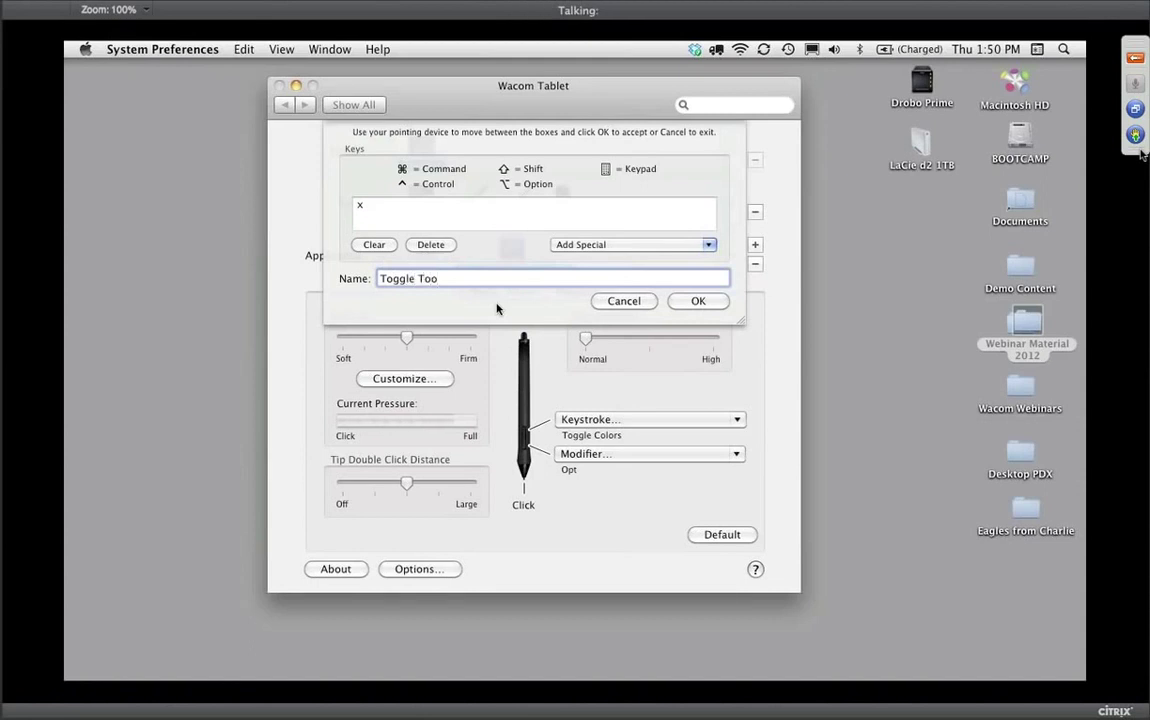
key(BackSpace)
key(BackSpace)
key(BackSpace)
text(Colors)
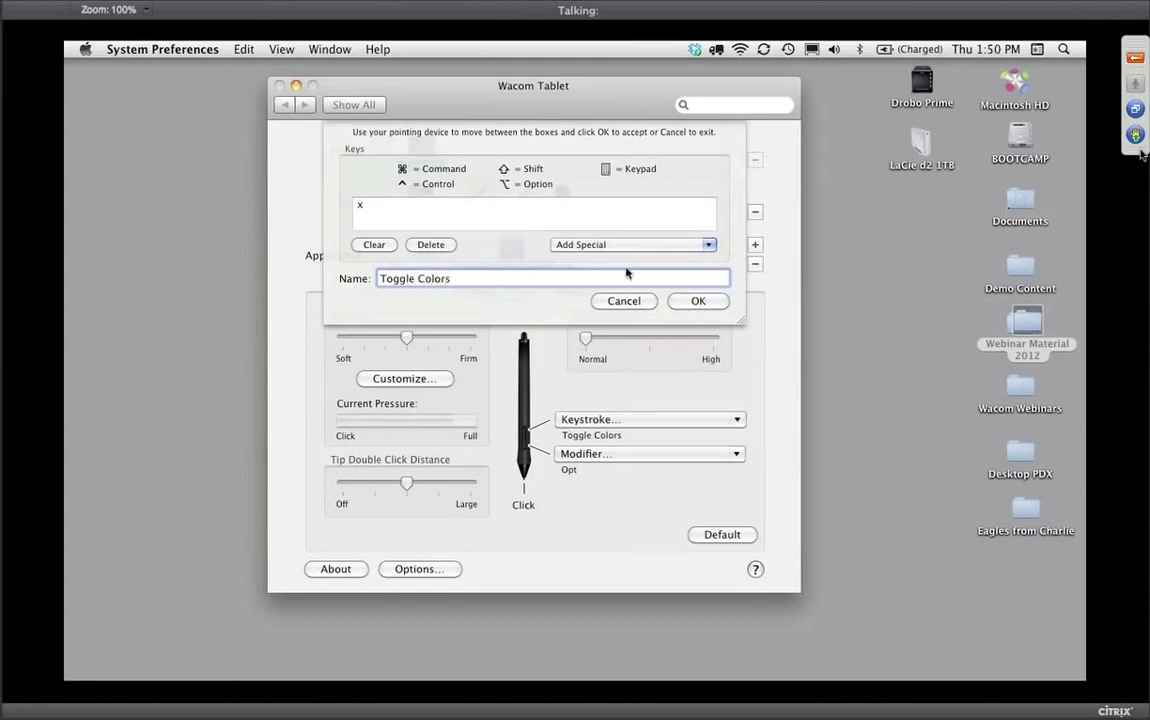
click(696, 301)
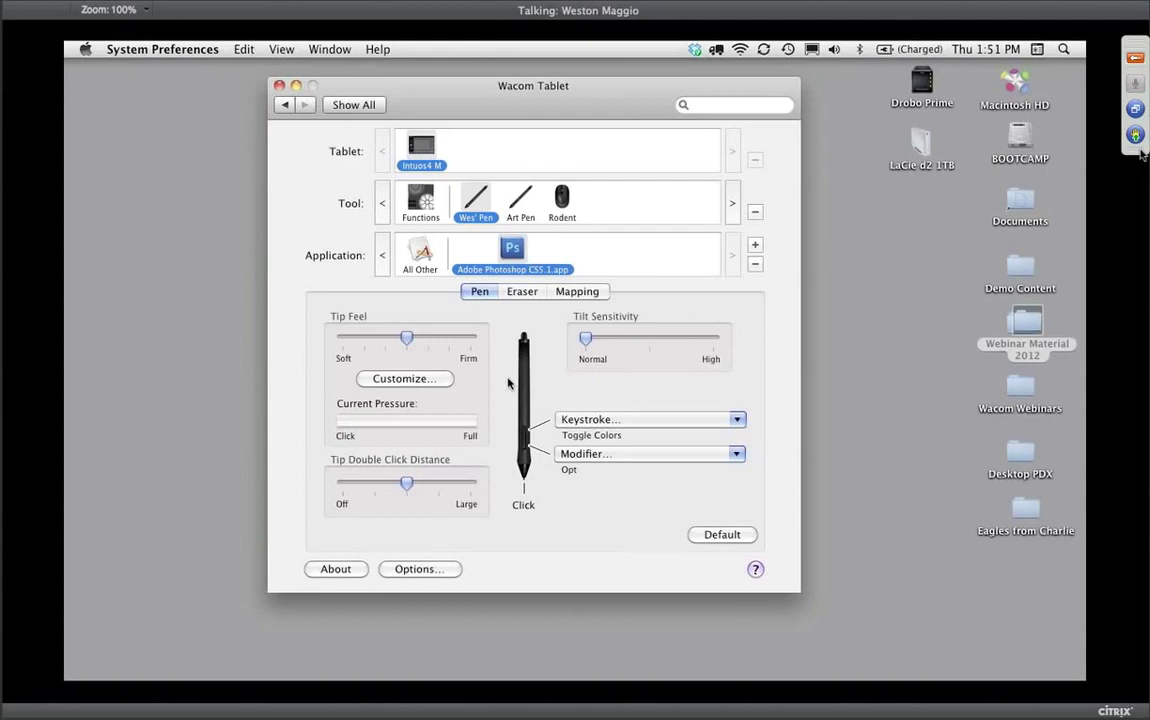
Try a firmer Tip Feel and a larger Tip Double Click Distance, and restore both settings.
drag(406, 338, 449, 338)
drag(449, 338, 406, 338)
drag(406, 484, 467, 484)
drag(473, 488, 408, 482)
Review the ExpressKeys assignments for Adobe Photoshop CS5.1, including the options for the key assigned to Radial Menu.
click(418, 203)
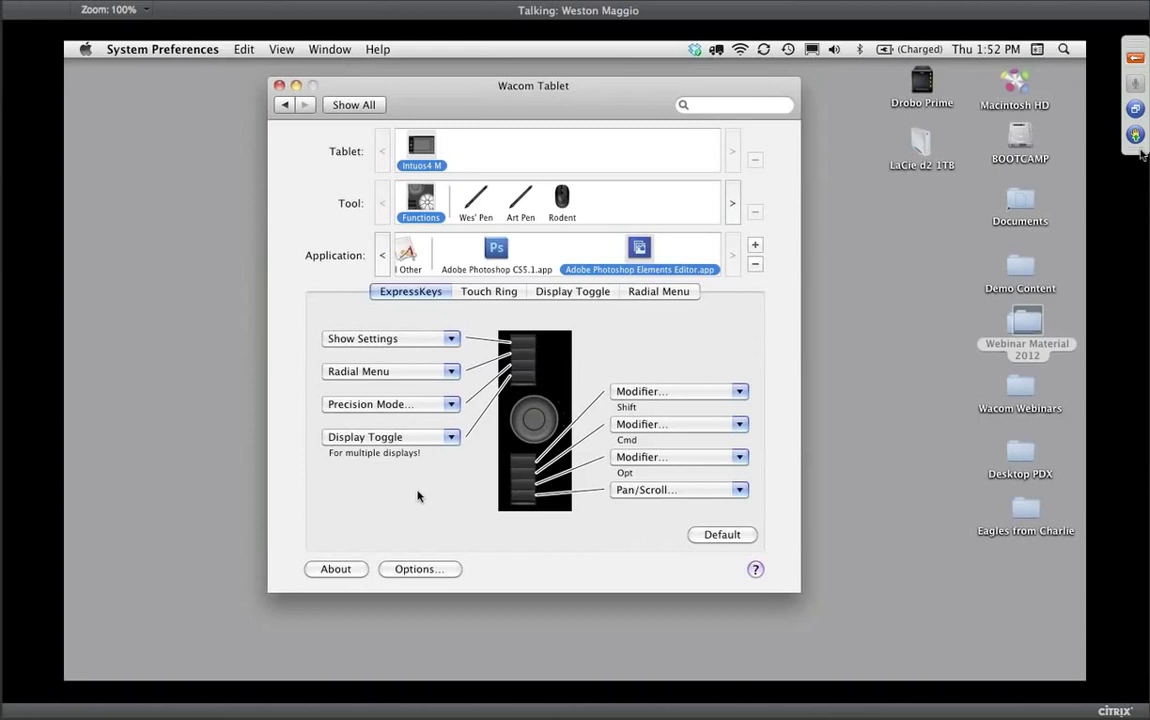
click(497, 248)
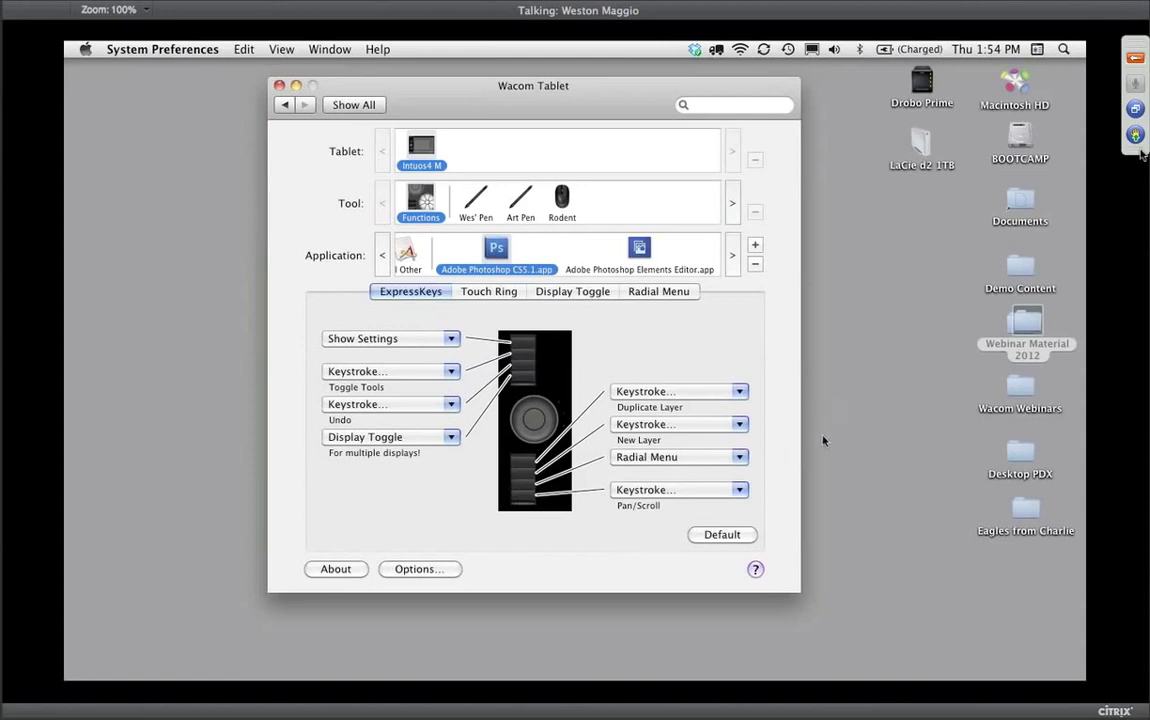
click(668, 460)
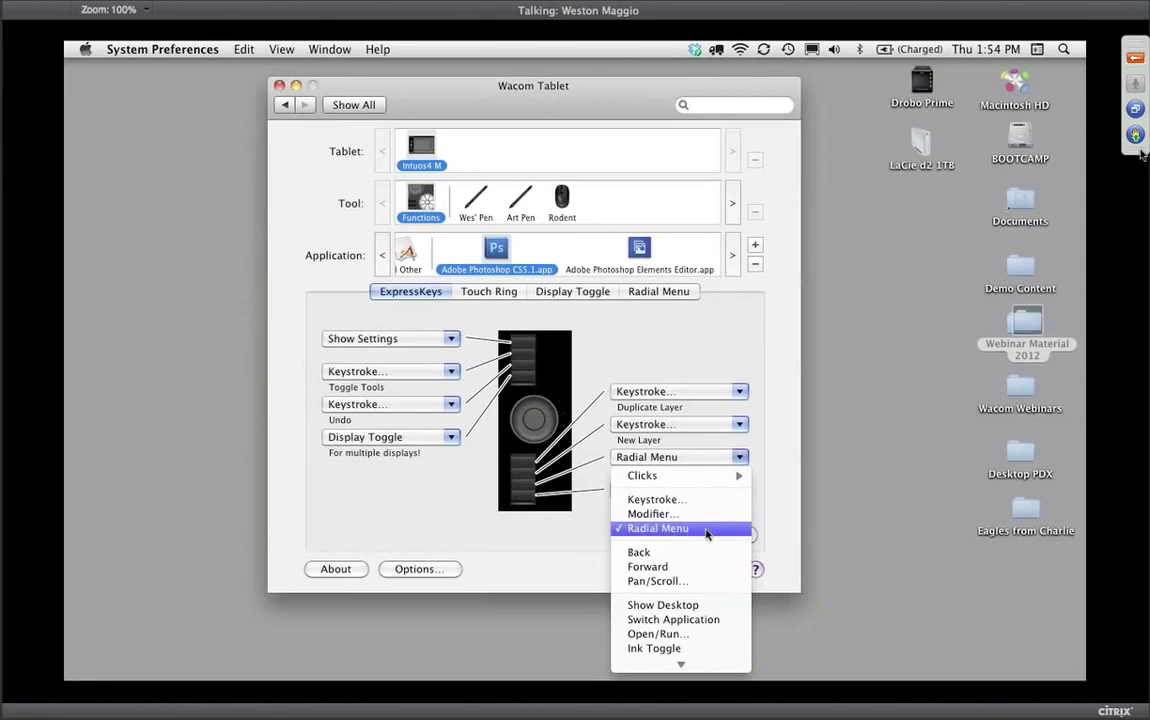
click(778, 535)
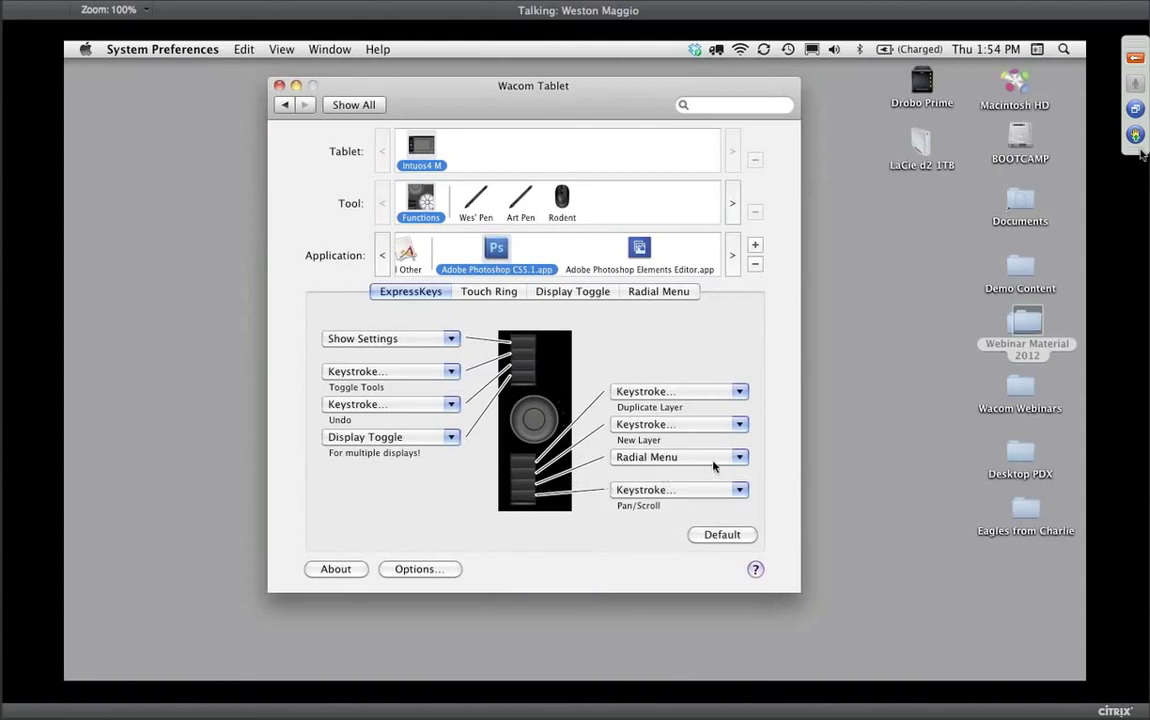
Examine the Convert to B/W slice in the Radial Menu settings for Adobe Photoshop CS5.1.
click(675, 297)
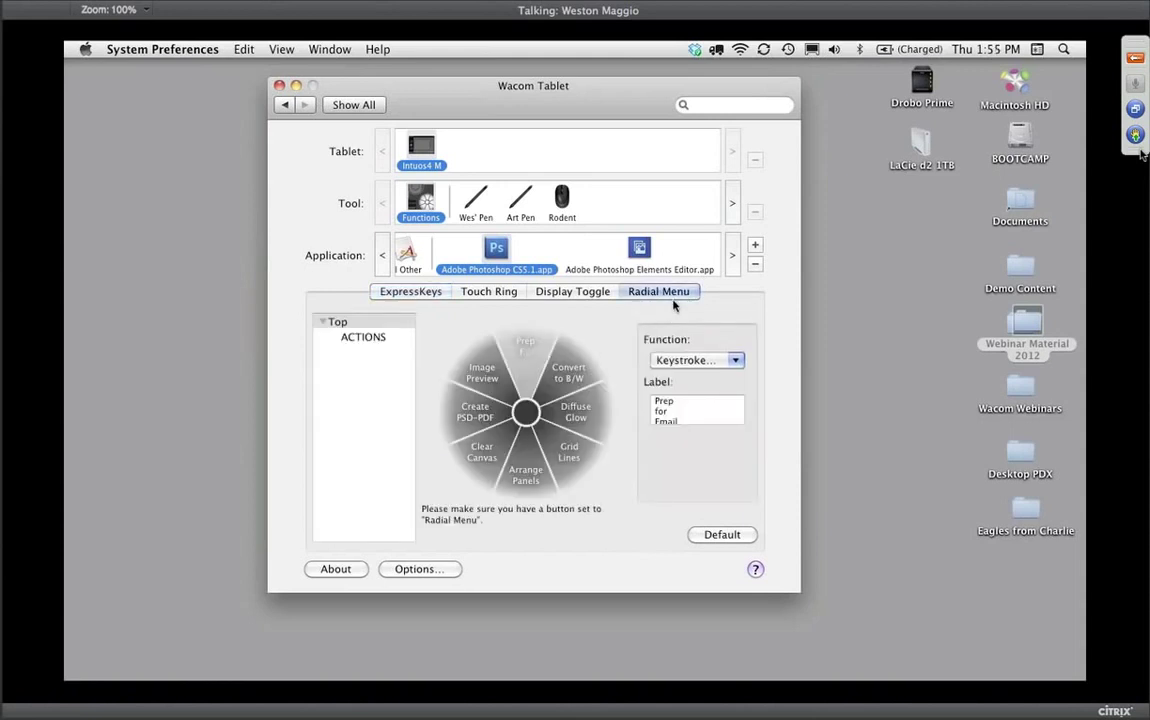
click(576, 370)
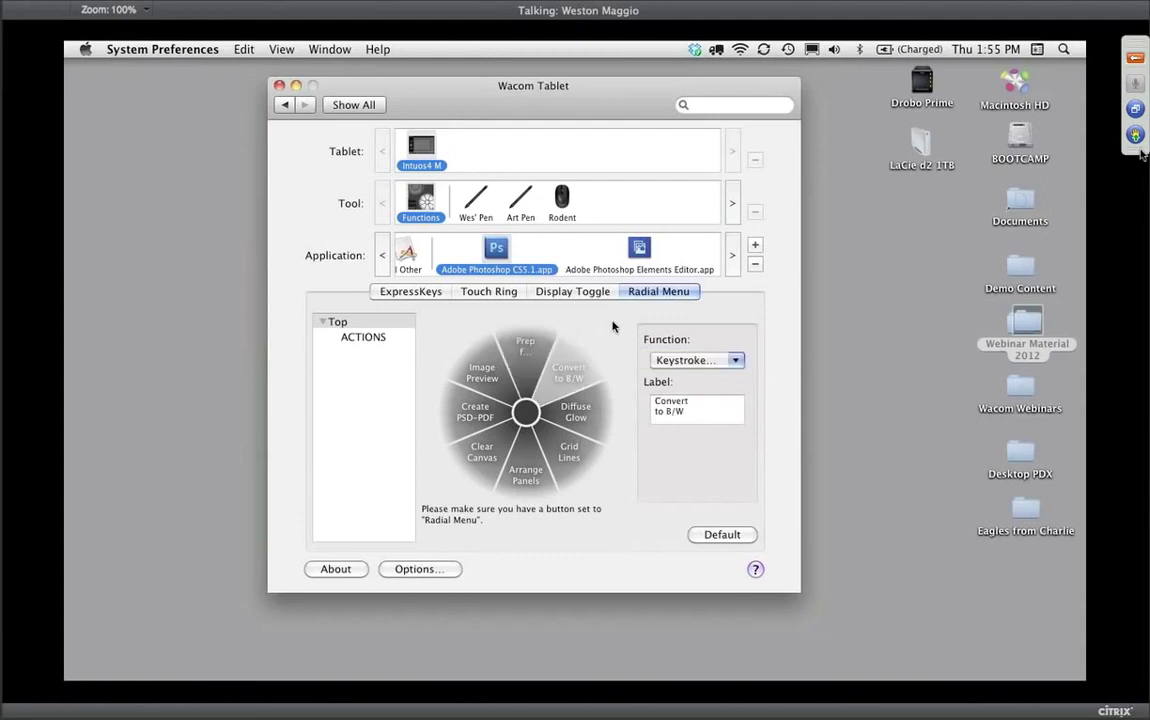
Switch to Adobe Photoshop CS5.1, close PSE Basics.psd and bring Tablet Overview.psd to the front.
key(super+Tab)
key(super+Tab)
key(super+Tab)
key(super+Tab)
key(super+Tab)
key(super+Tab)
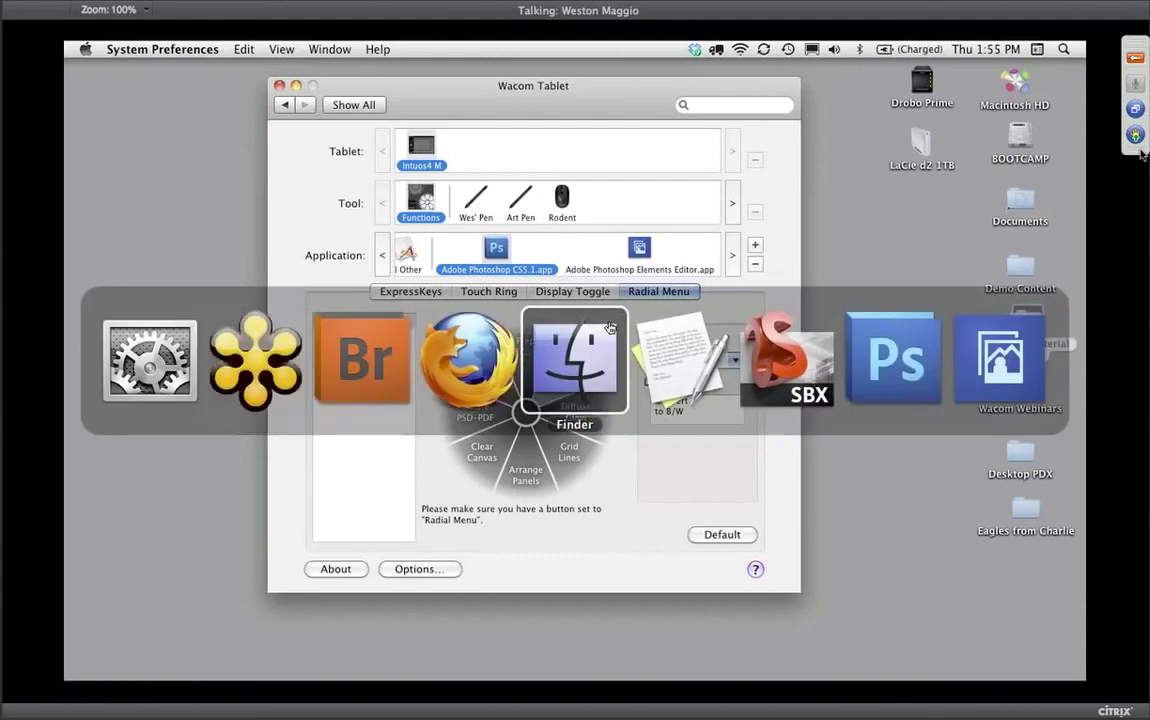
key(super+Tab)
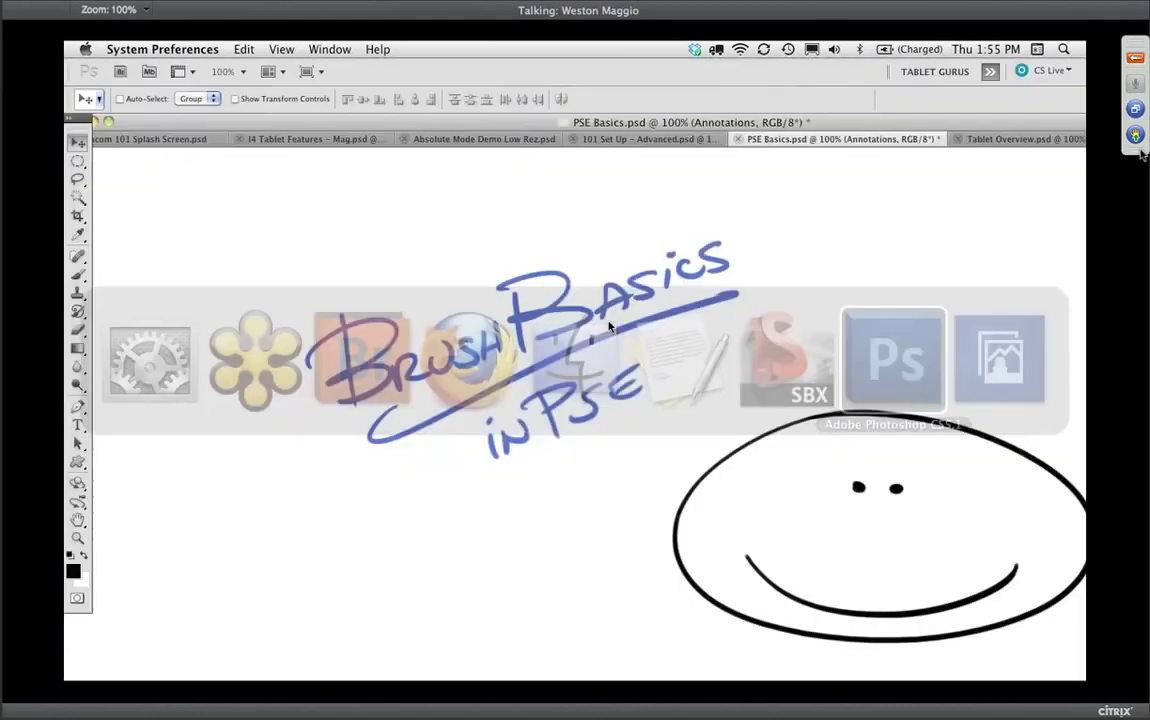
key(super+w)
click(528, 278)
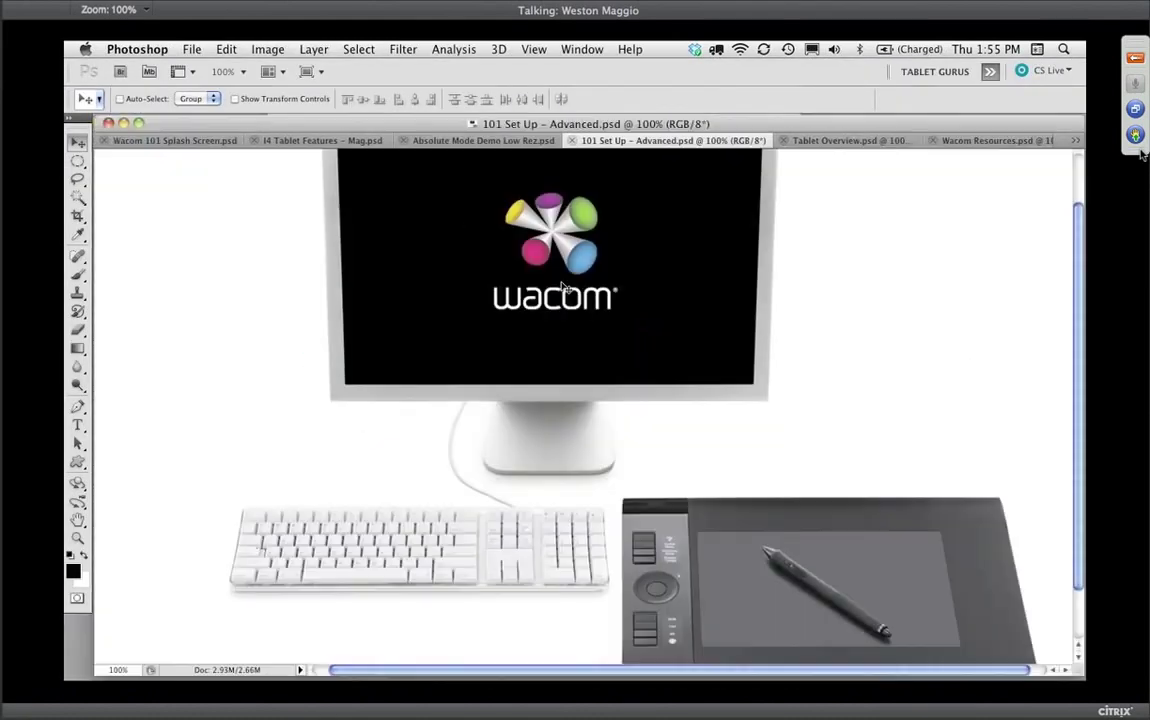
key(ctrl+Tab)
drag(599, 410, 587, 354)
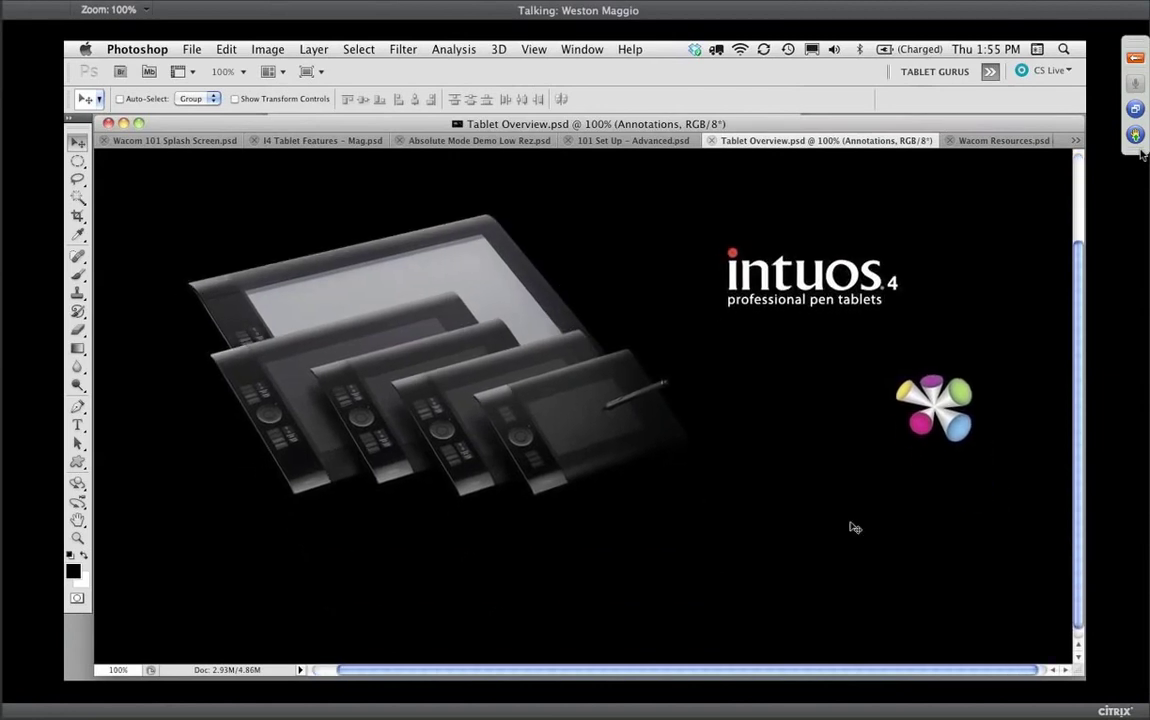
Try to run Curves from the tablet's radial menu with Tablet Overview.psd in full-screen mode, and return to the standard screen mode.
key(f)
drag(634, 441, 634, 497)
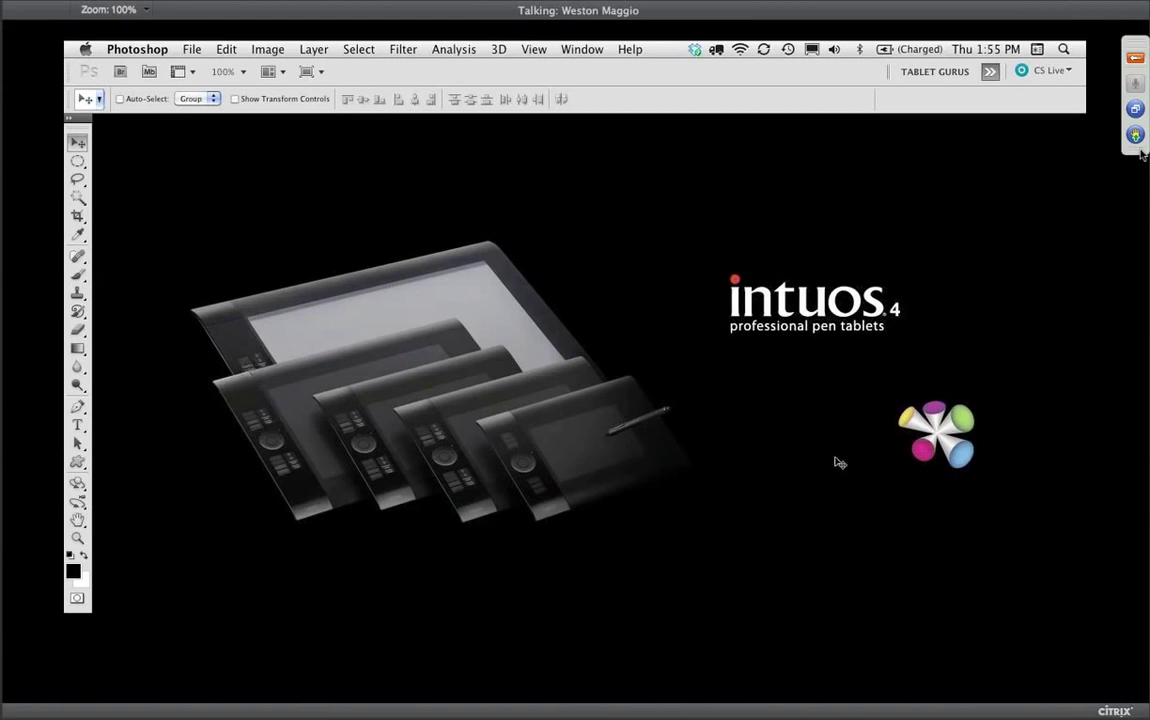
middle_click(769, 452)
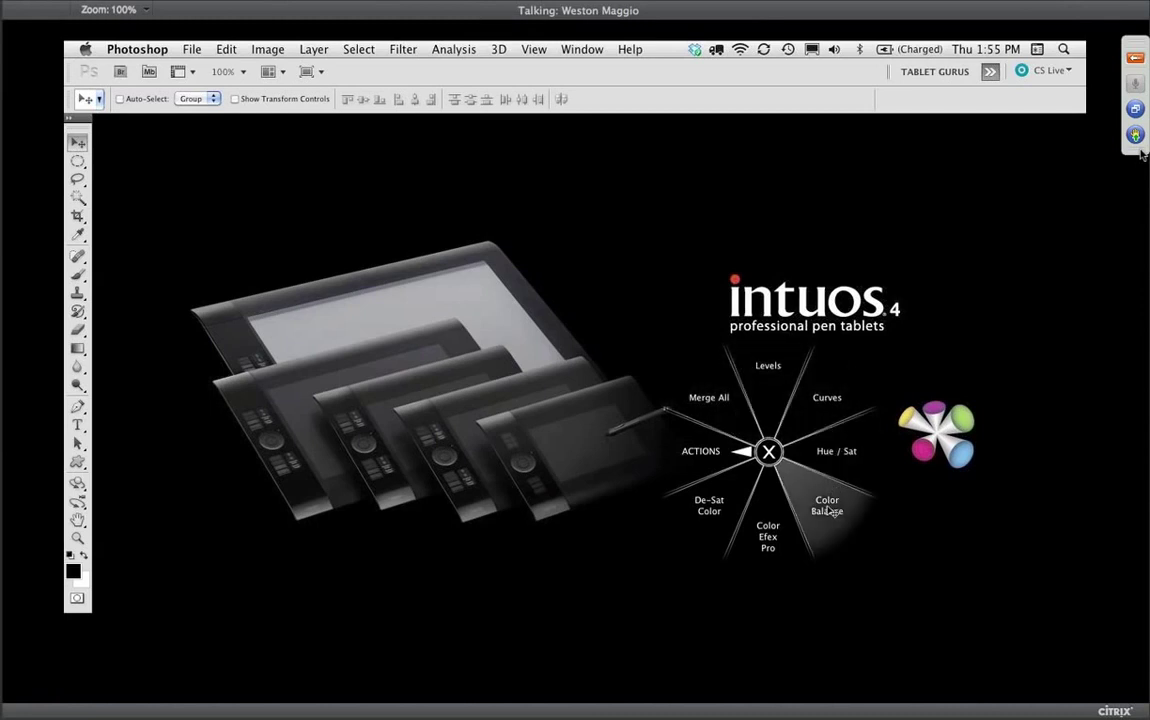
click(819, 407)
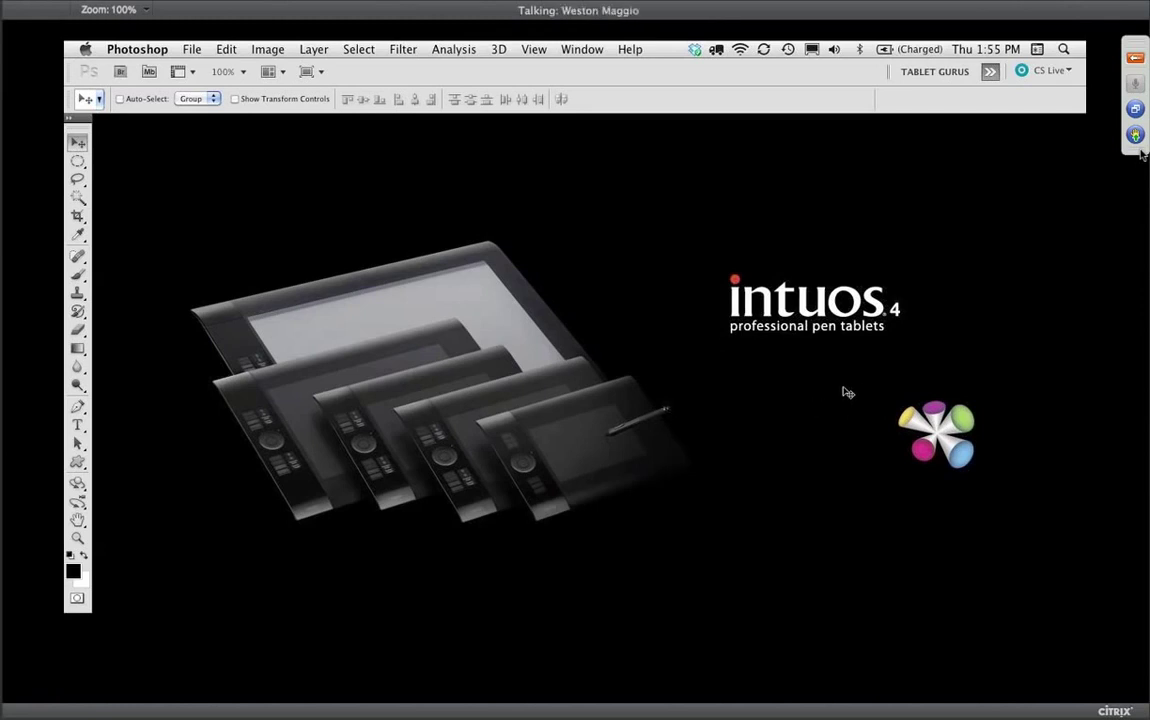
key(f)
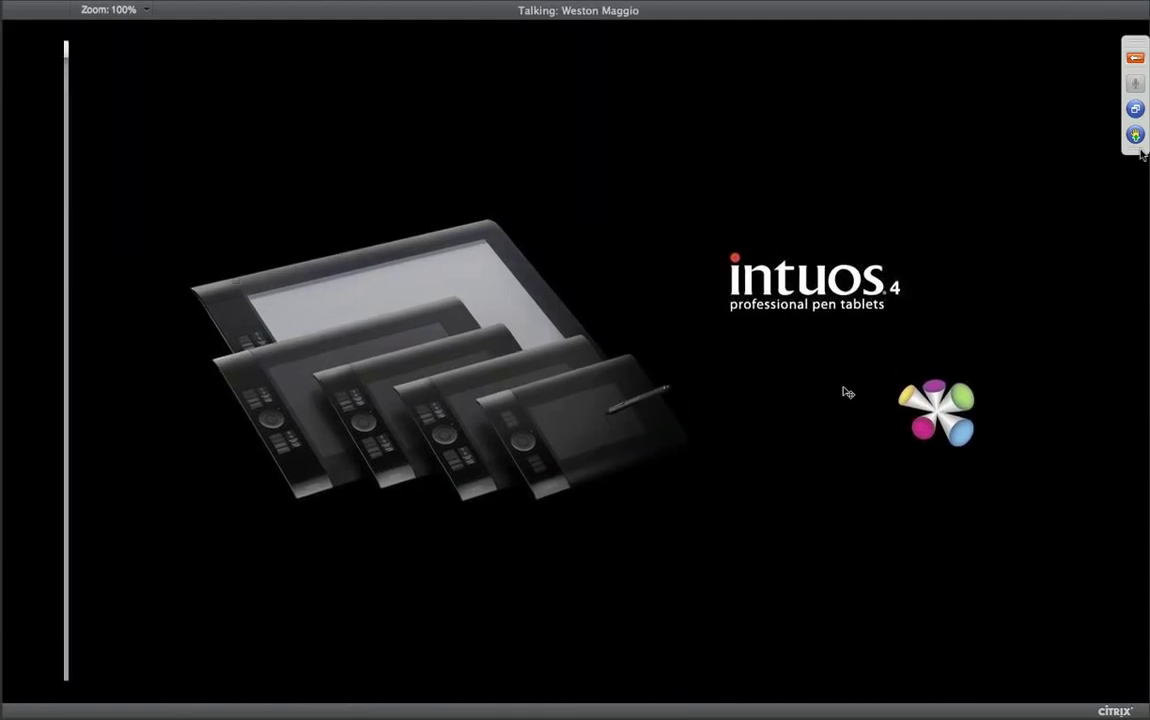
key(f)
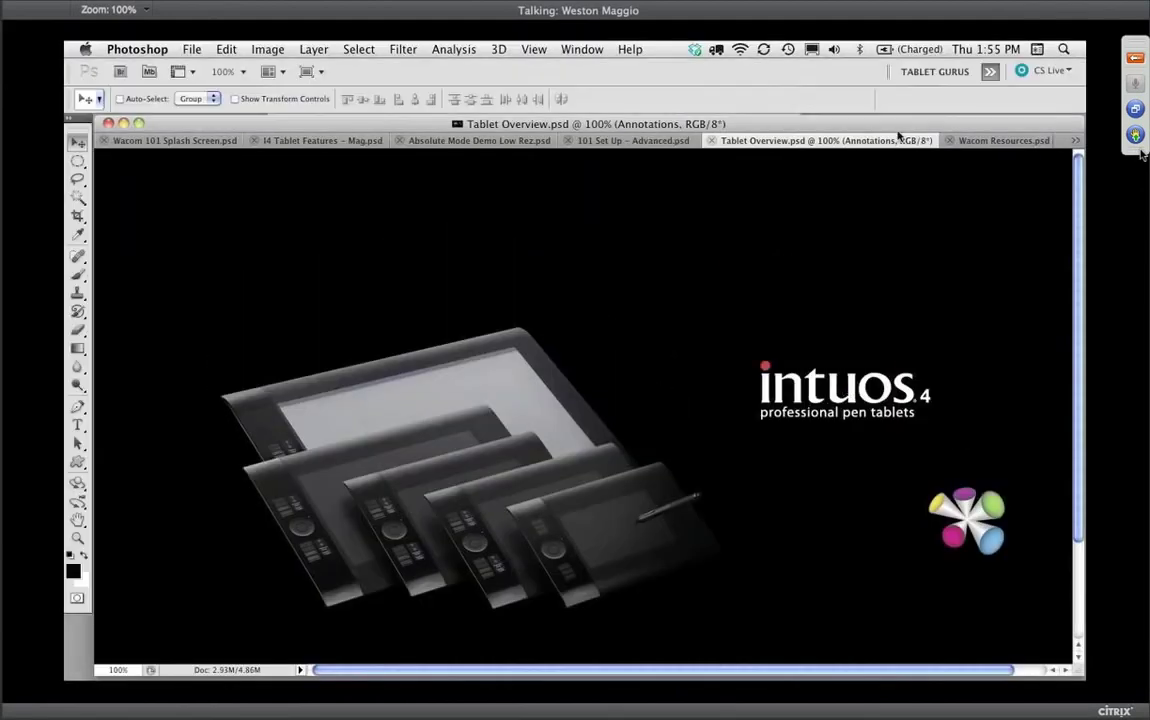
Show the panels with Adjustments expanded and select the Overview layer of Tablet Overview.psd.
click(990, 75)
click(813, 262)
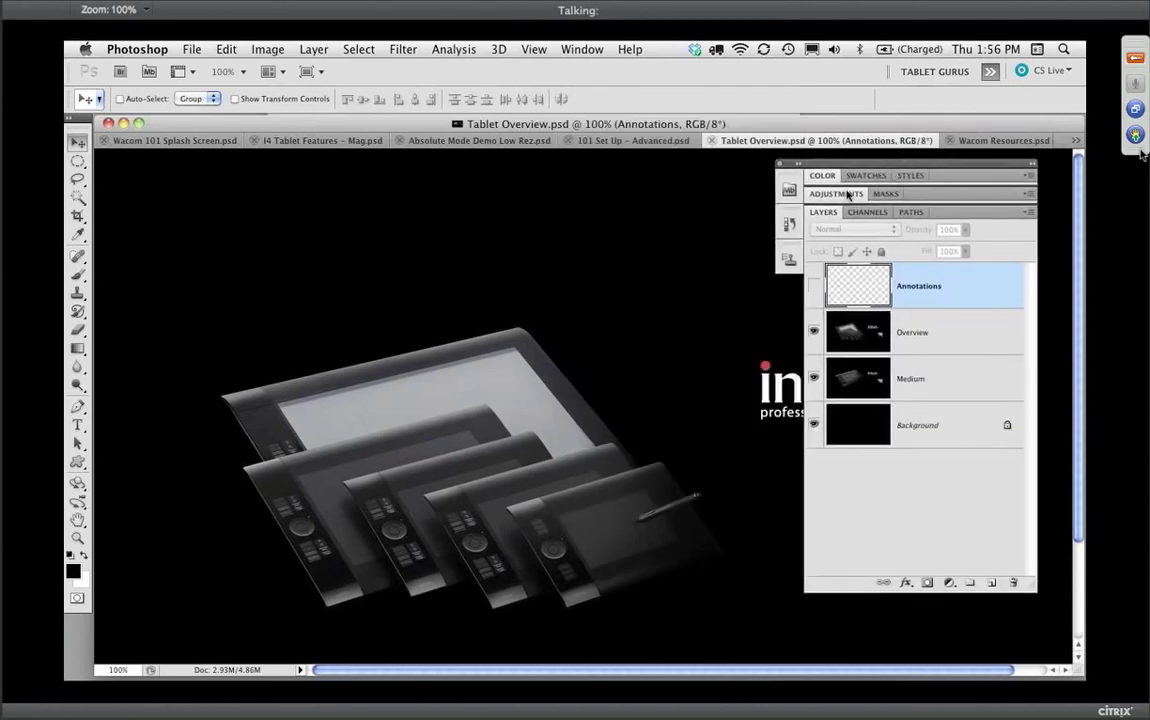
click(845, 195)
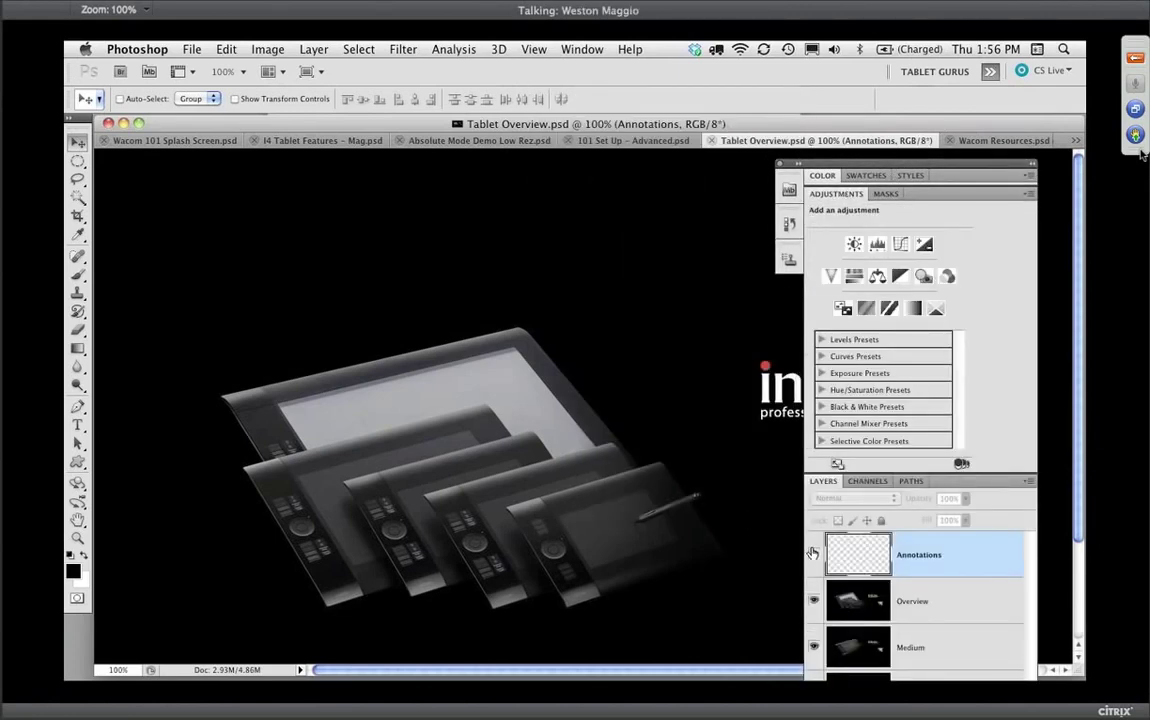
click(866, 600)
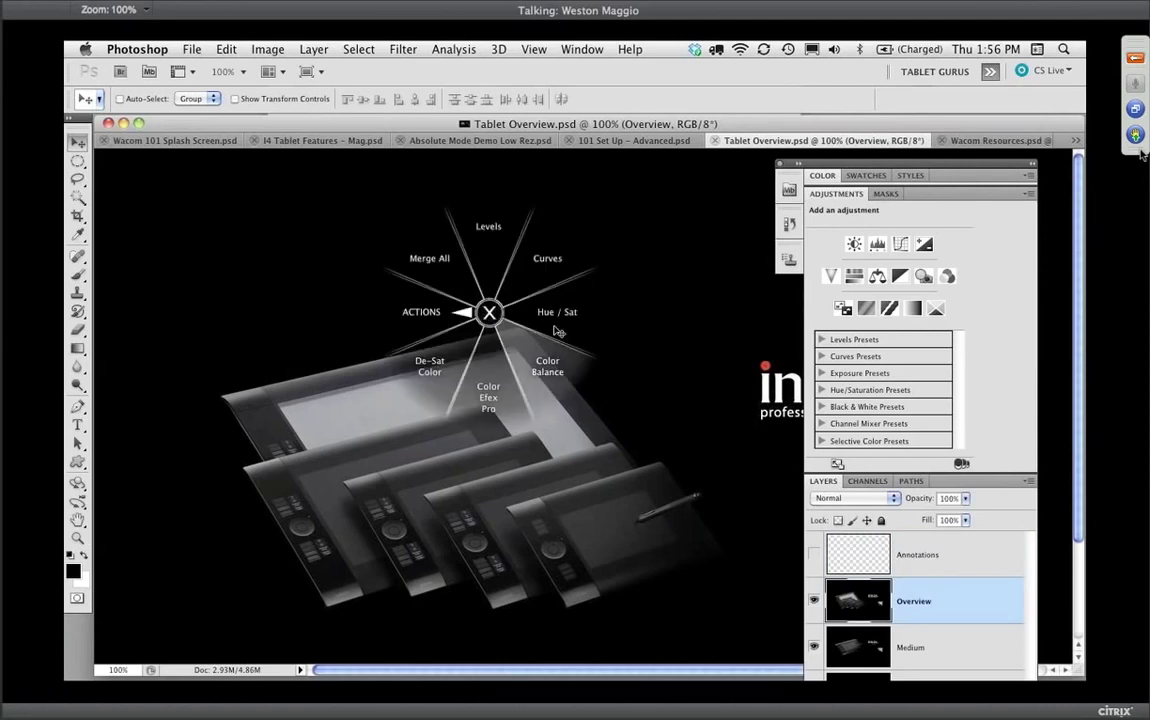
Open Curves for the Overview layer from the radial menu, cancel it and hide the panels.
key(ctrl+m)
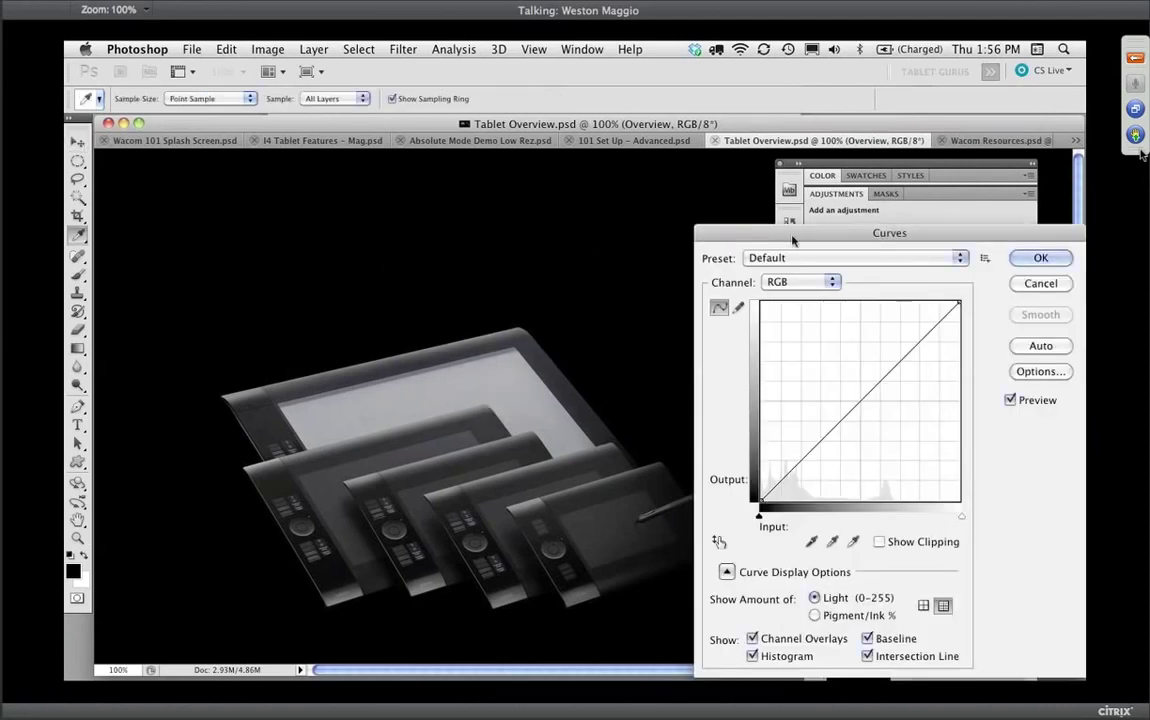
drag(693, 215, 471, 195)
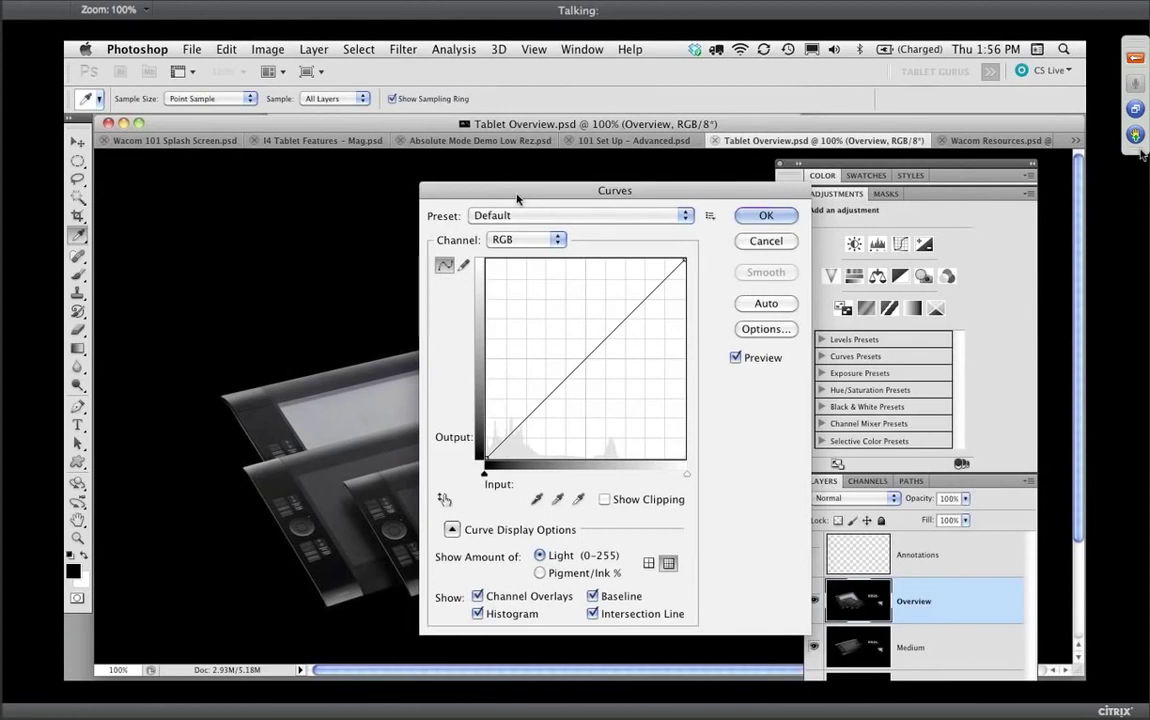
click(763, 242)
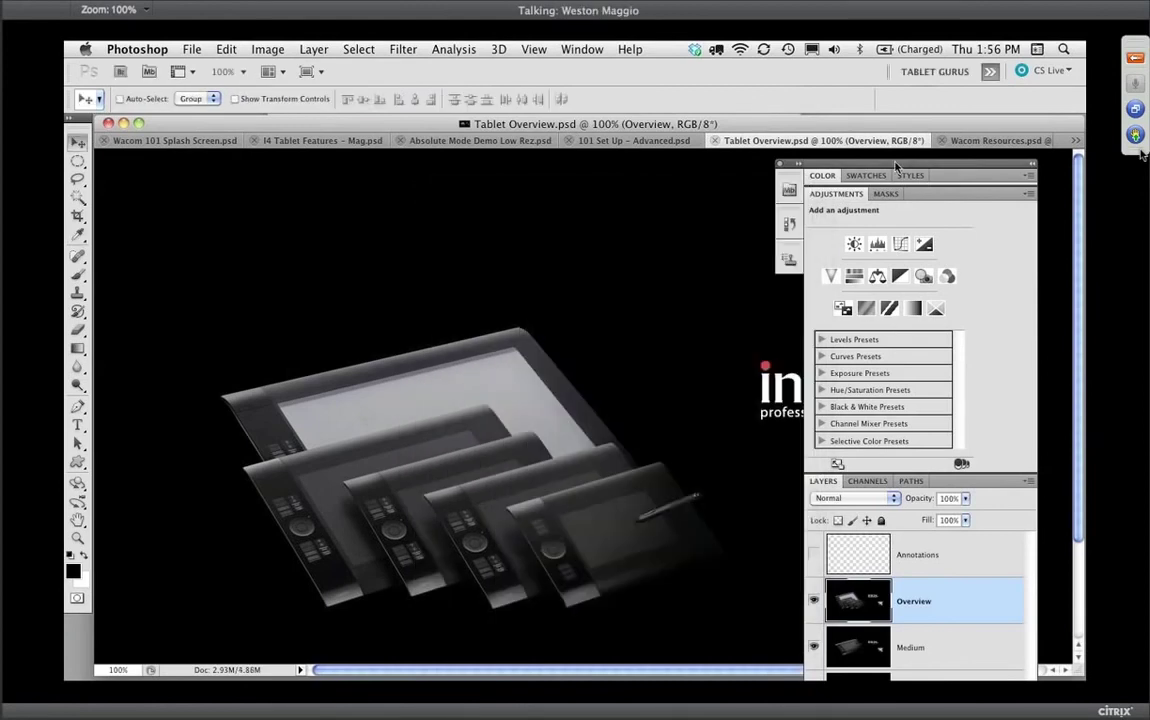
key(shift+Tab)
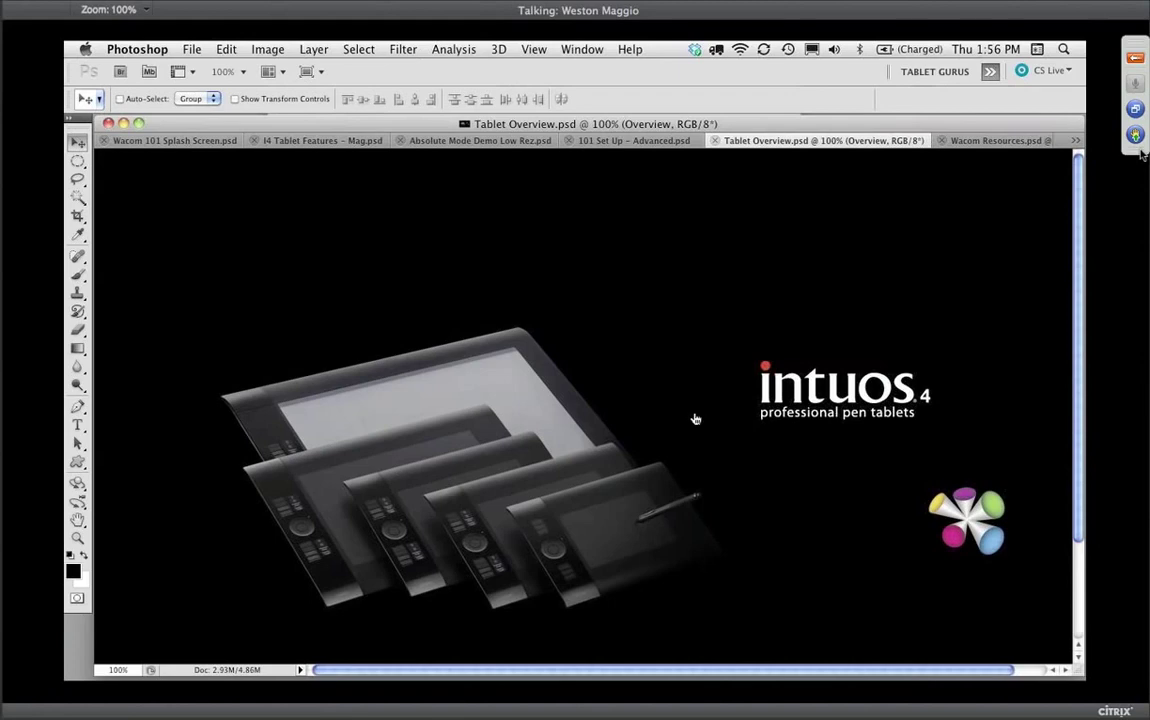
Switch to the Wacom Tablet preferences and inspect the keystroke definition of the Diffuse Glow slice, cancelling without changes.
key(super+Tab)
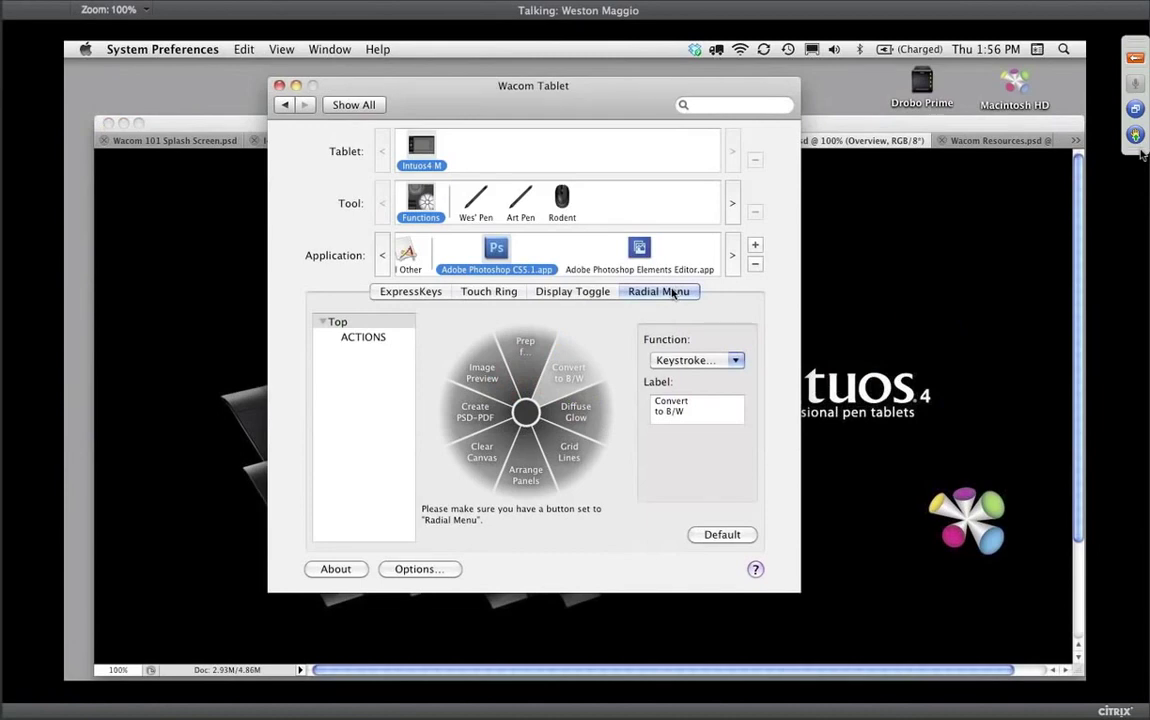
click(592, 420)
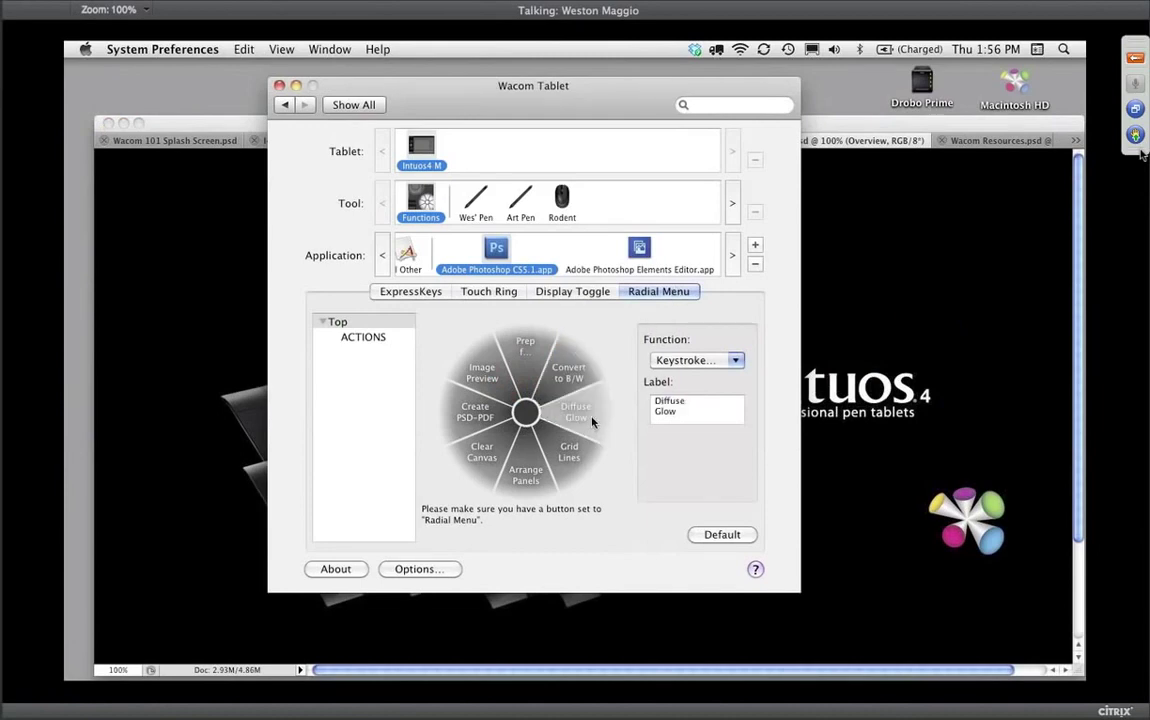
click(686, 362)
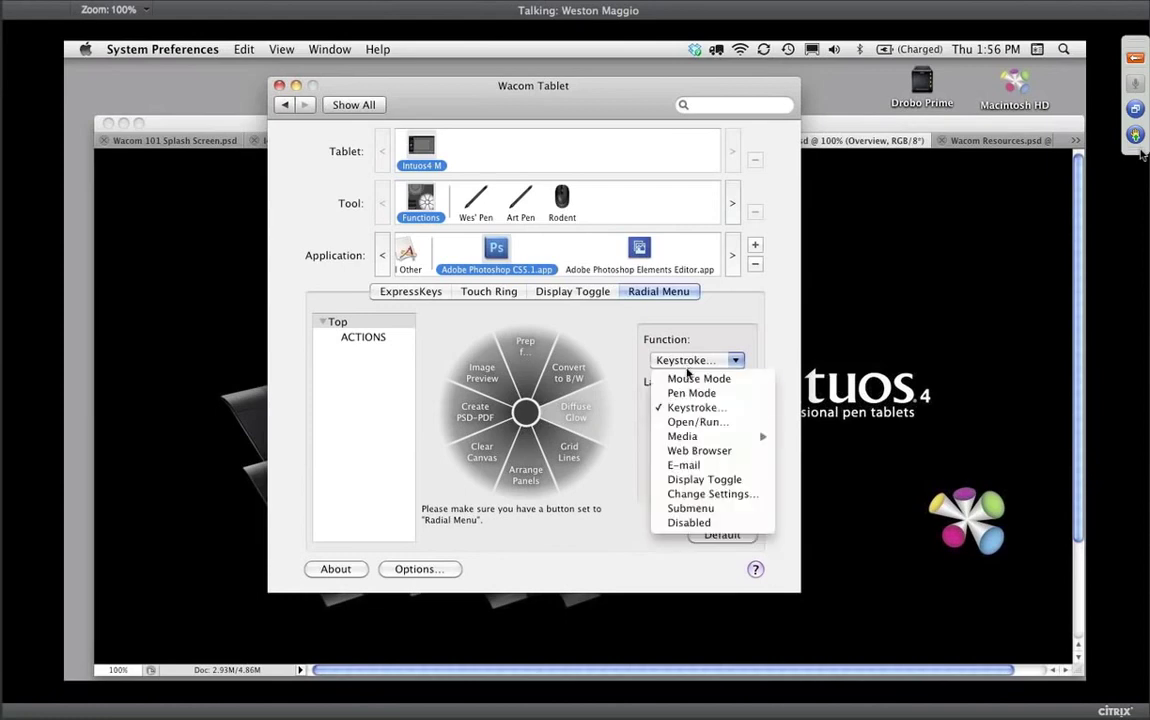
click(686, 409)
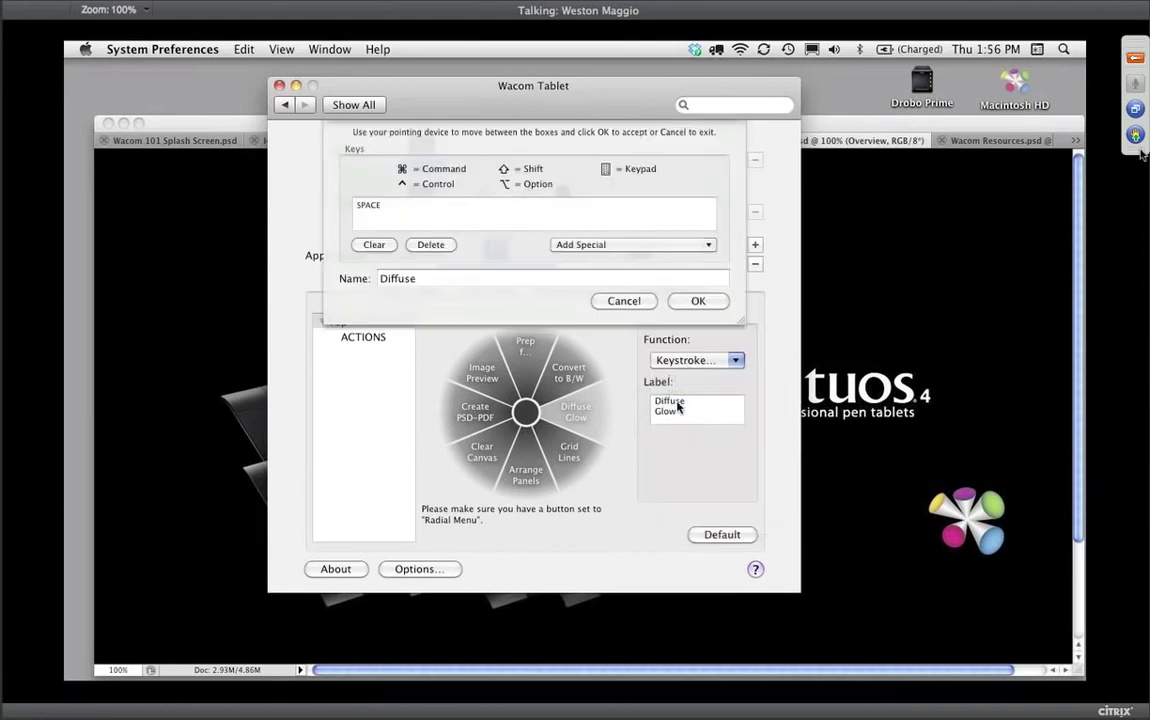
click(626, 301)
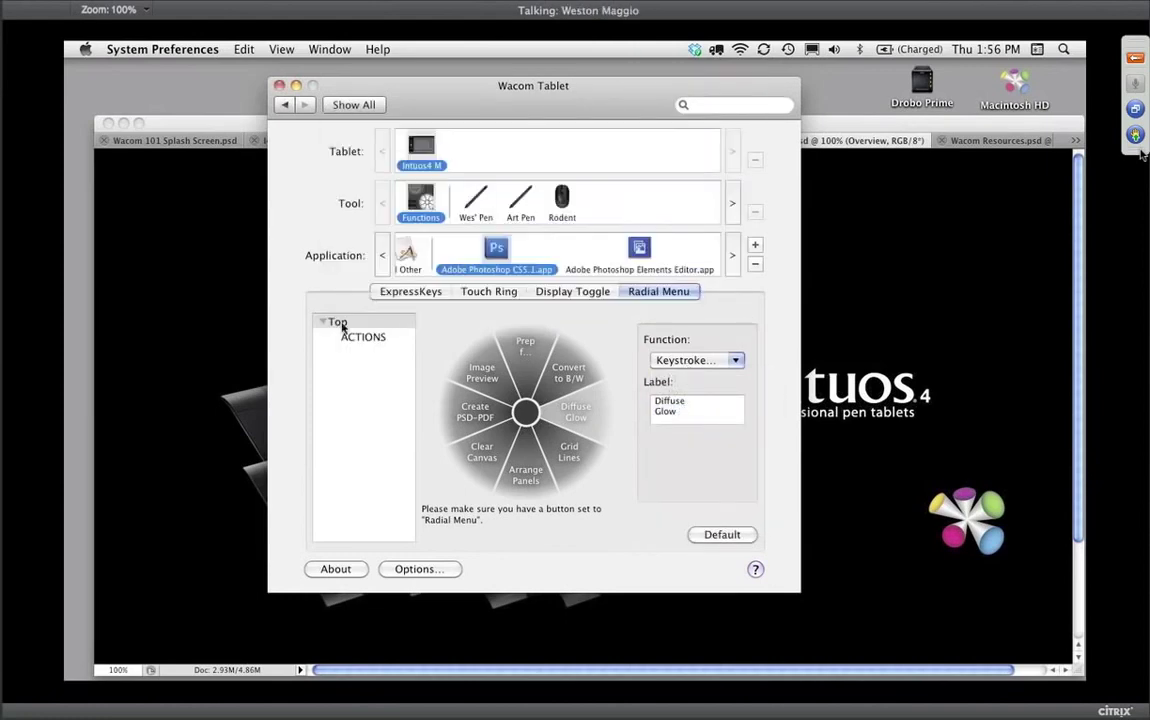
Assign the keystroke Command+M to the Curves slice in the top level of the radial menu.
click(330, 322)
click(569, 373)
click(701, 360)
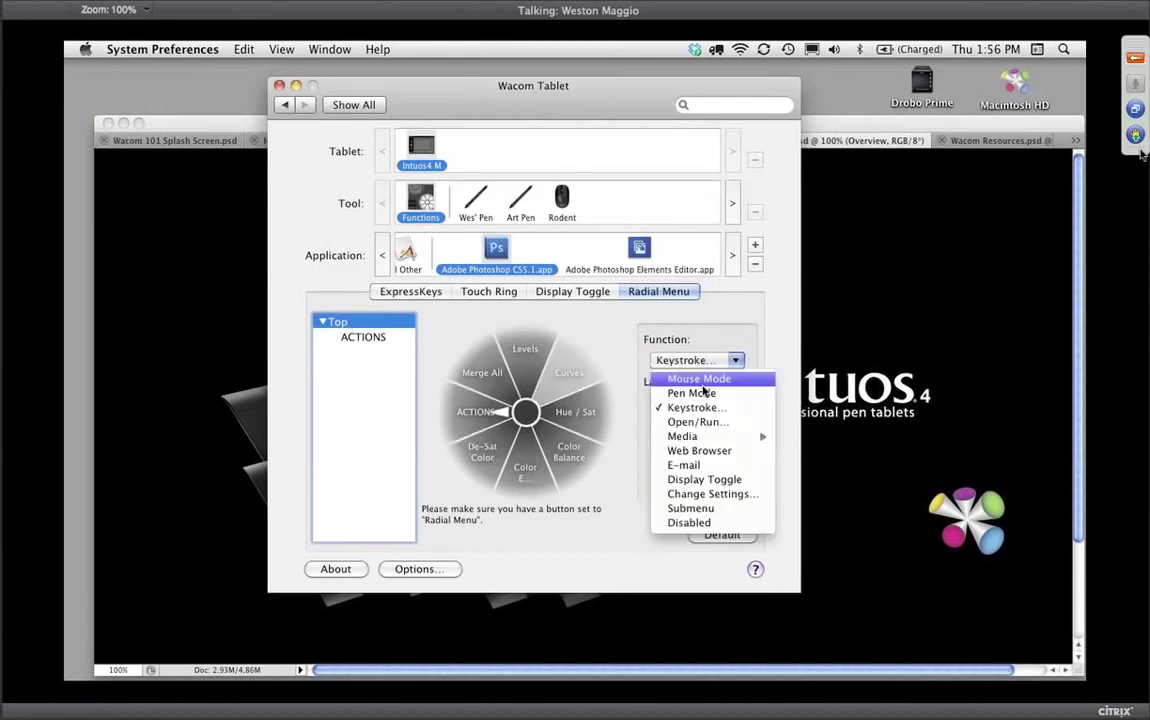
click(708, 409)
key(super+m)
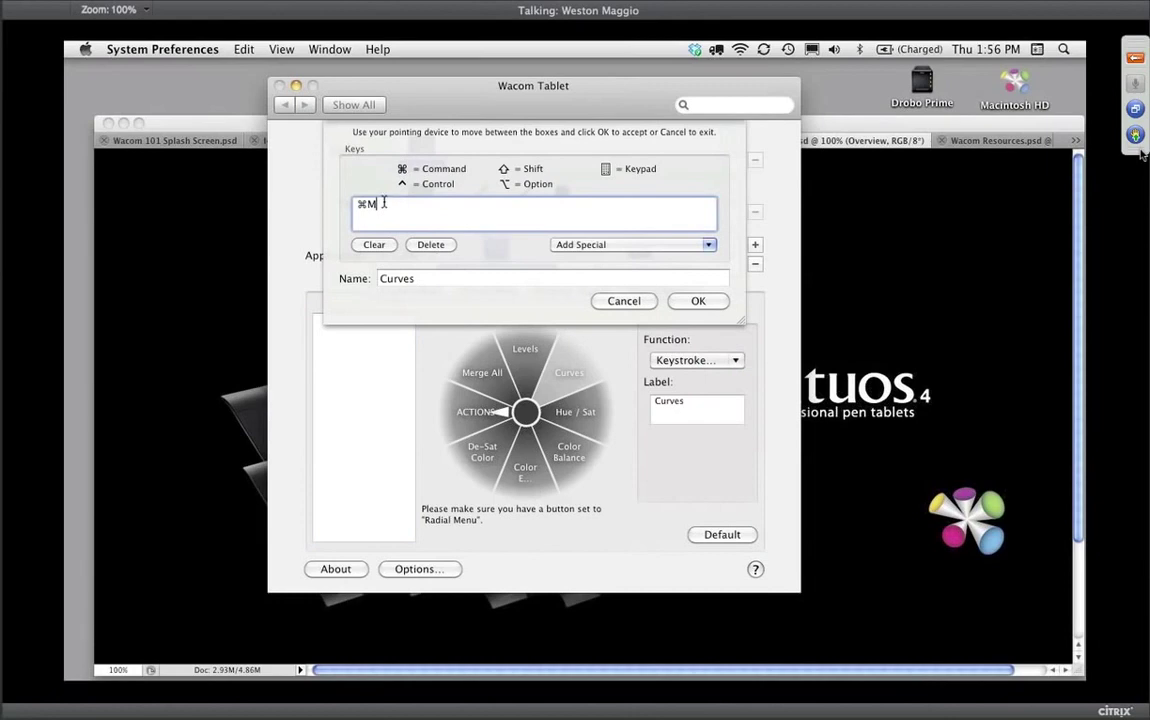
click(697, 301)
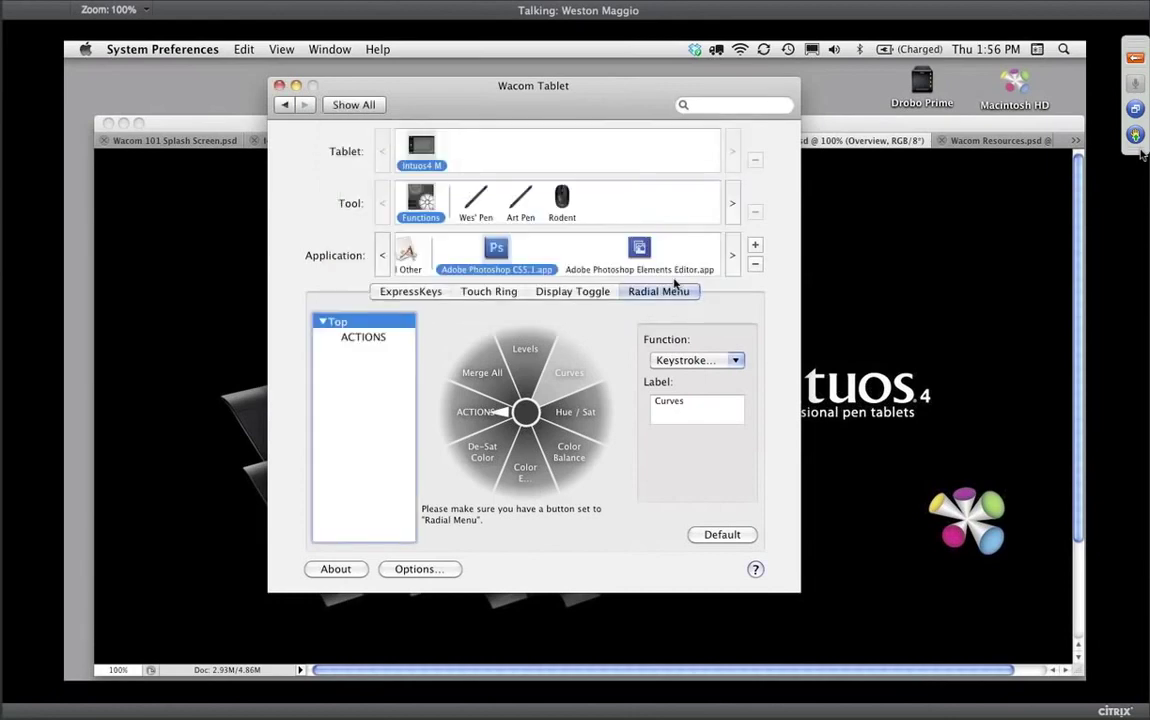
Review the Touch Ring functions and speeds and the ExpressKeys assignments for Adobe Photoshop CS5.1.
click(410, 291)
click(489, 291)
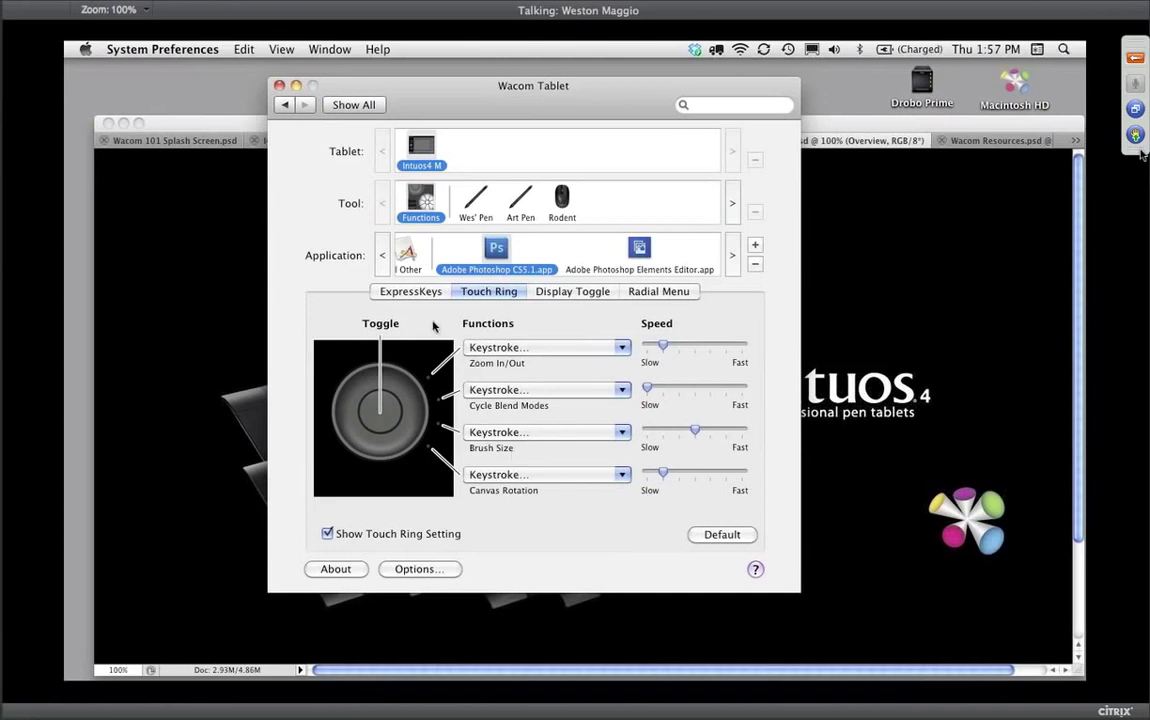
click(388, 291)
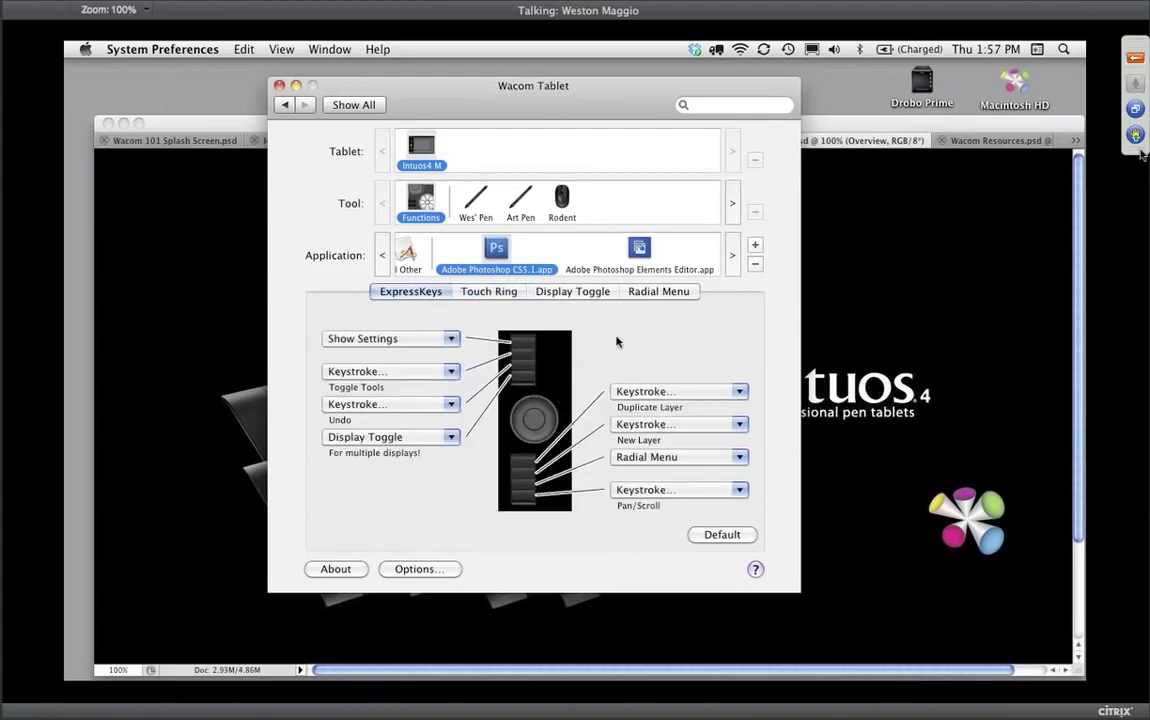
Switch to Photoshop, show Tablet Overview.psd in full screen without panels, and bring up the Questions & Answers slide.
click(835, 325)
key(f)
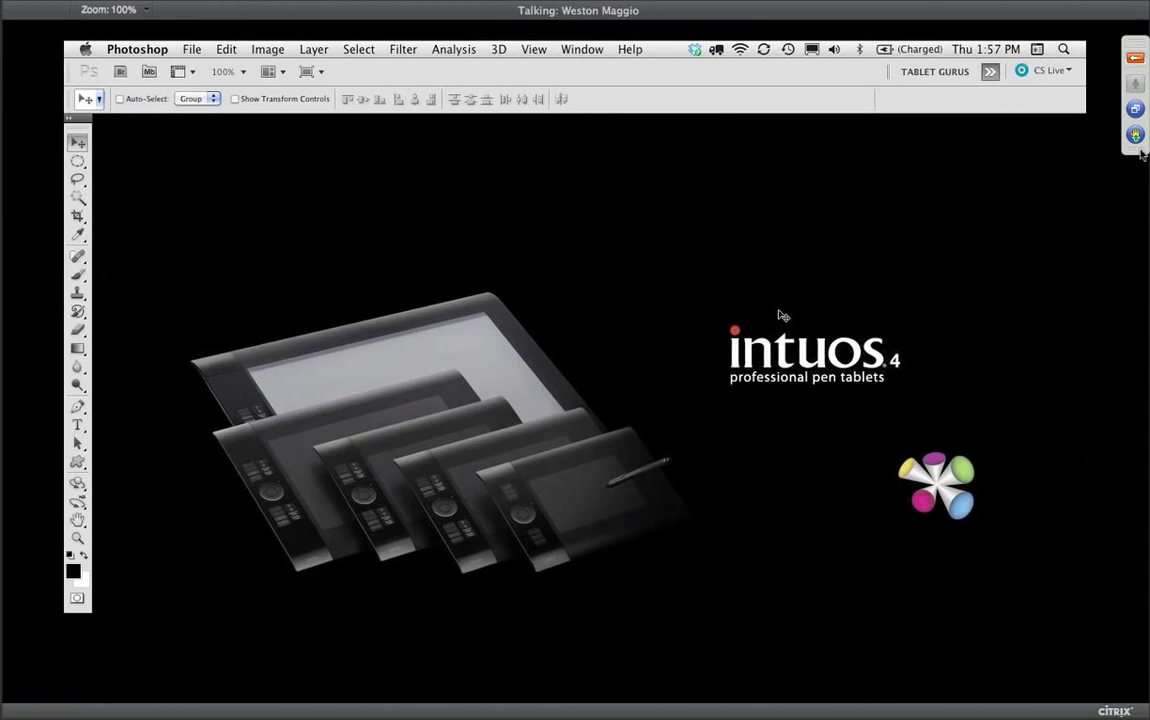
key(Tab)
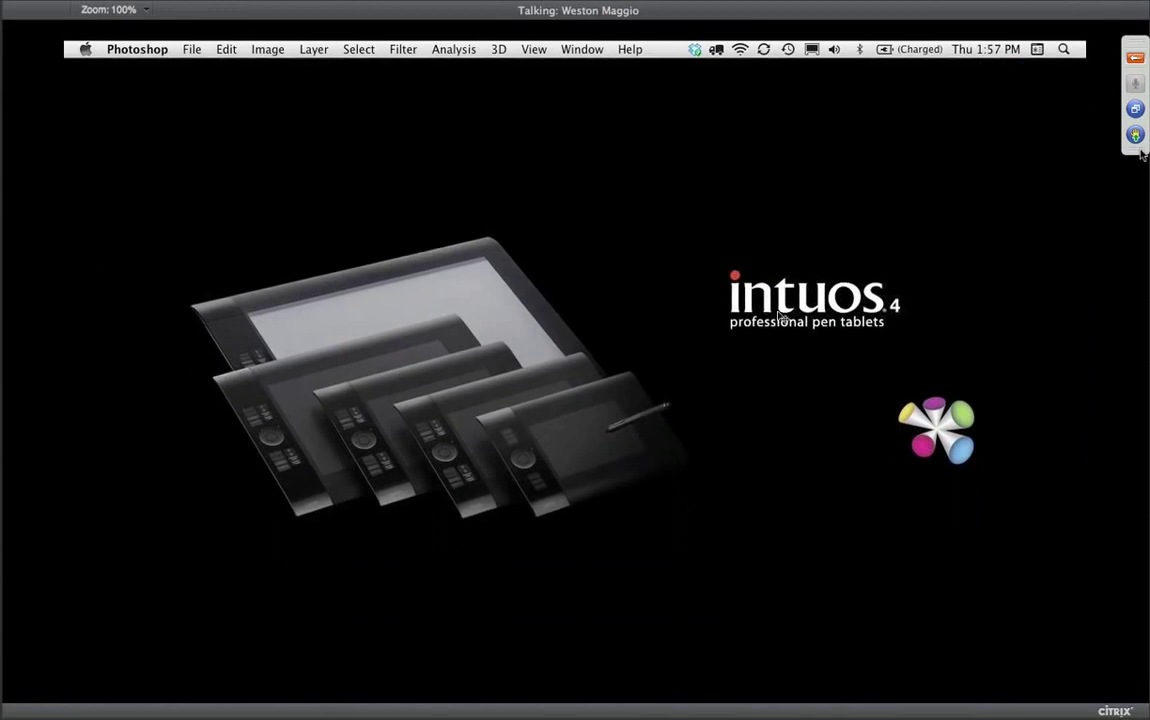
key(f)
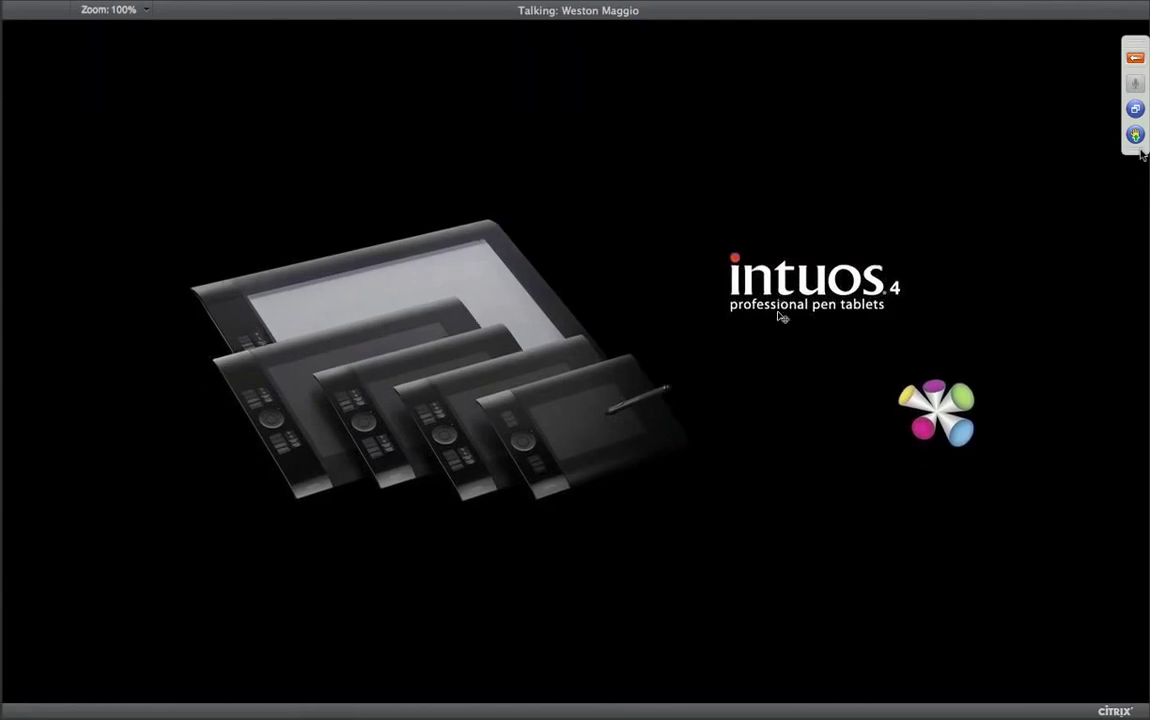
key(super+Tab)
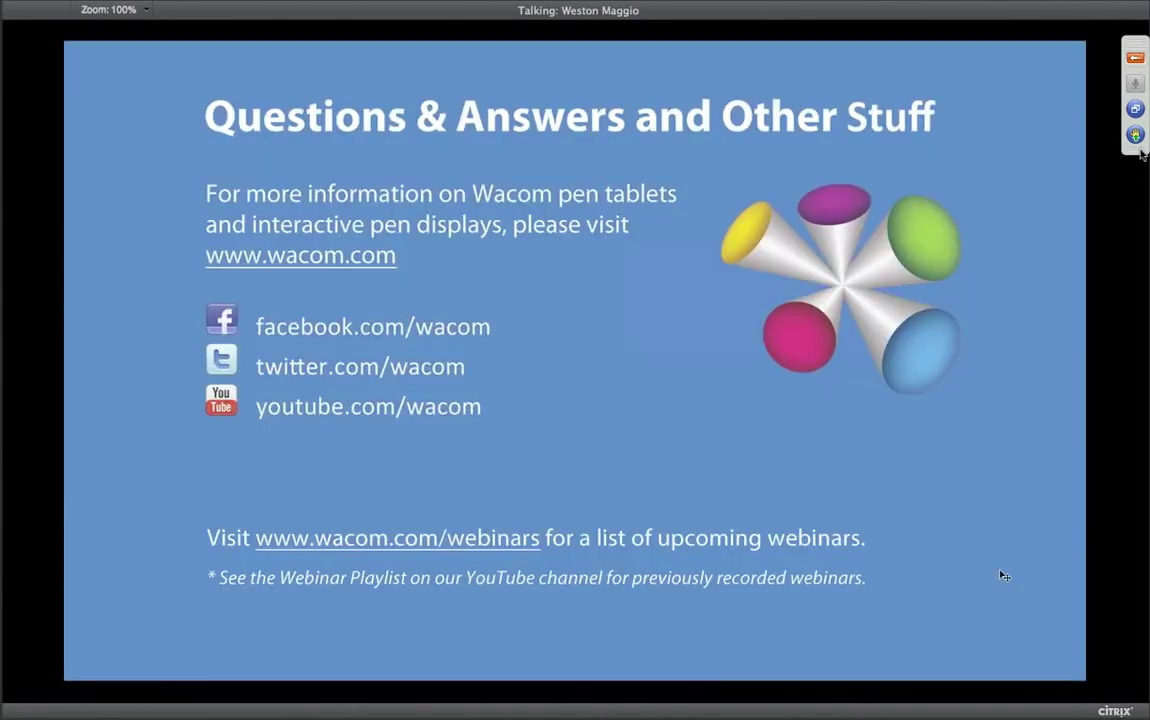